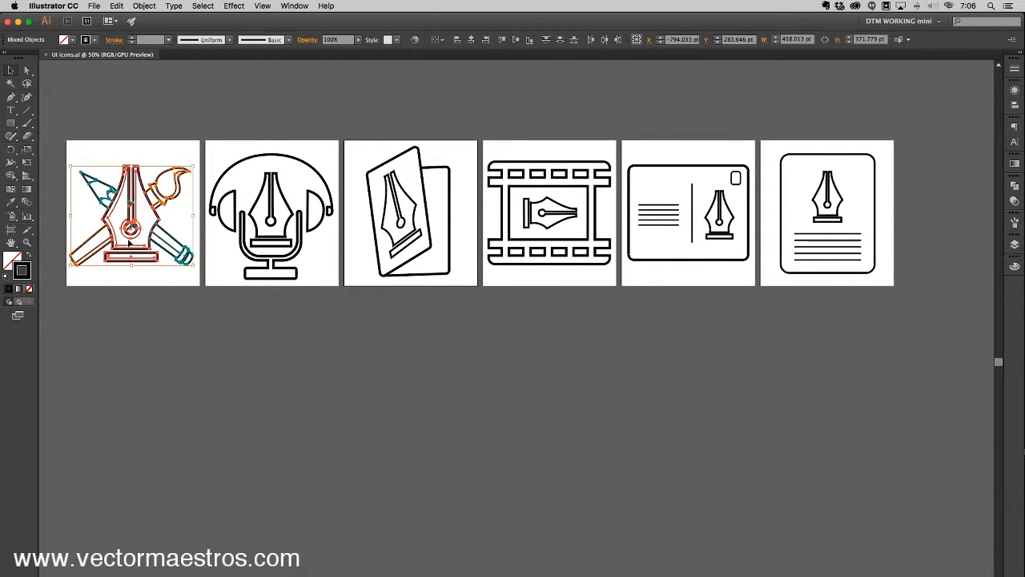
left_click(129, 290)
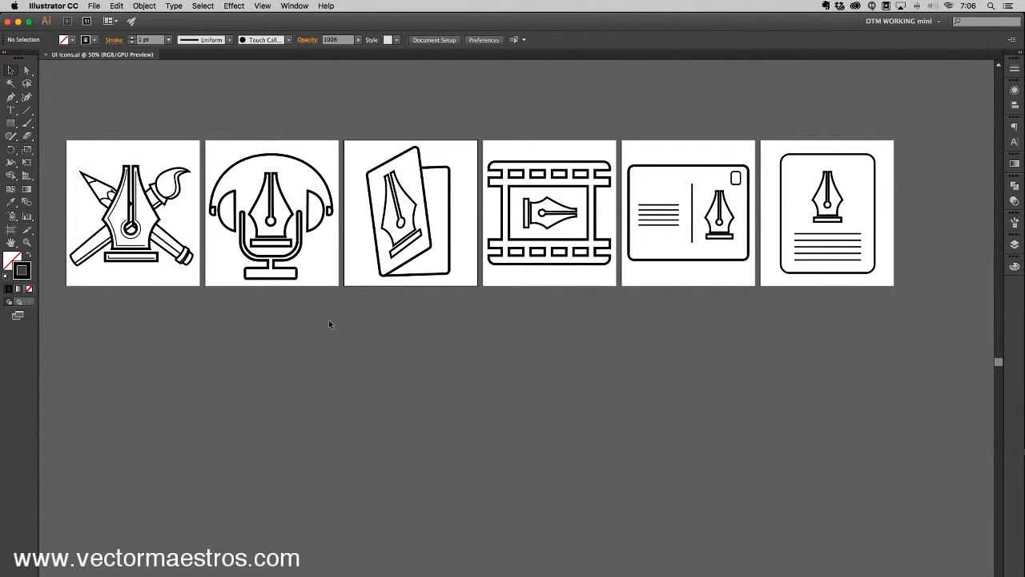
left_click_drag(204, 122, 905, 356)
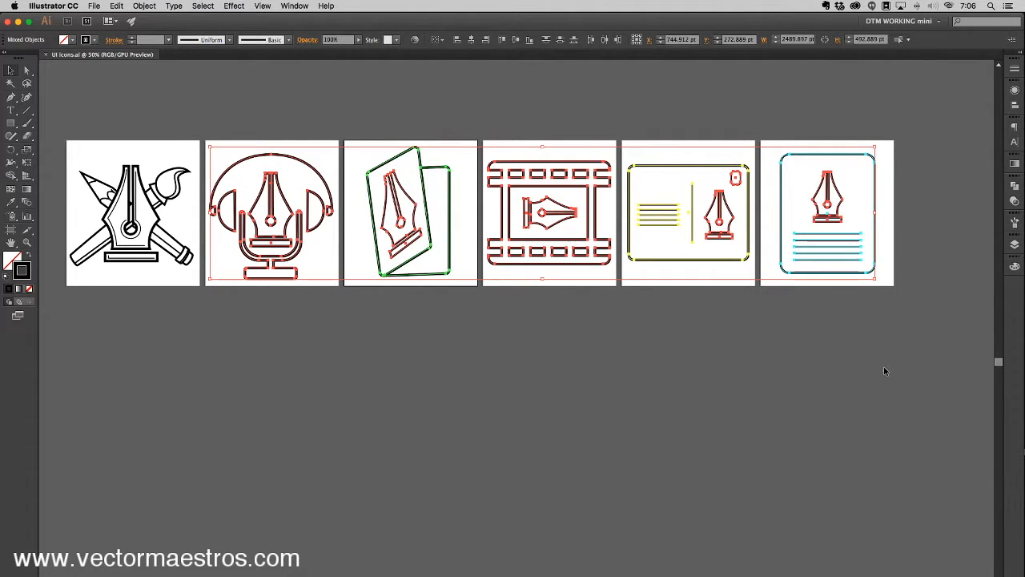
left_click(733, 420)
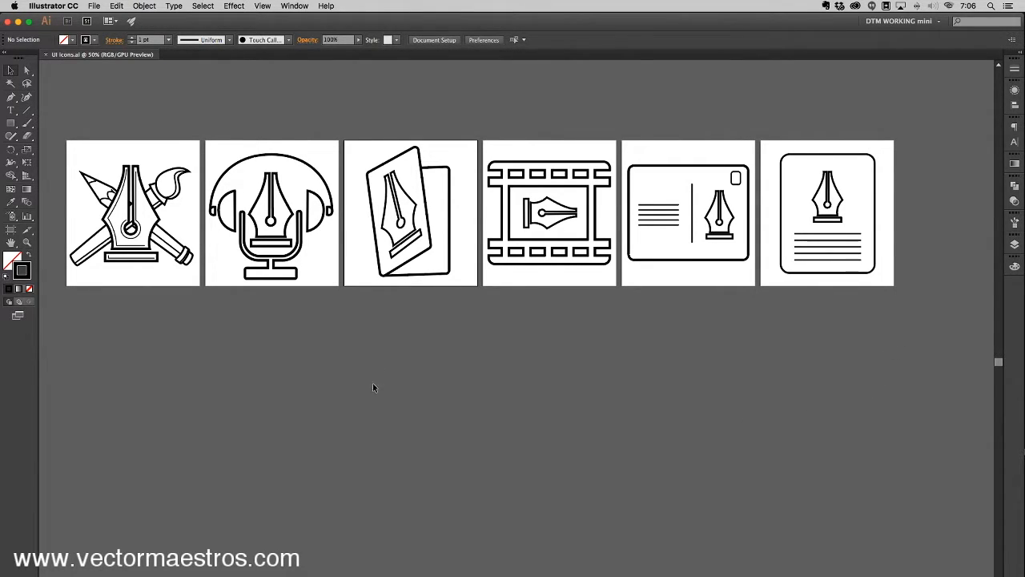
- Display the document's layer list and its list of artboards
left_click(1015, 244)
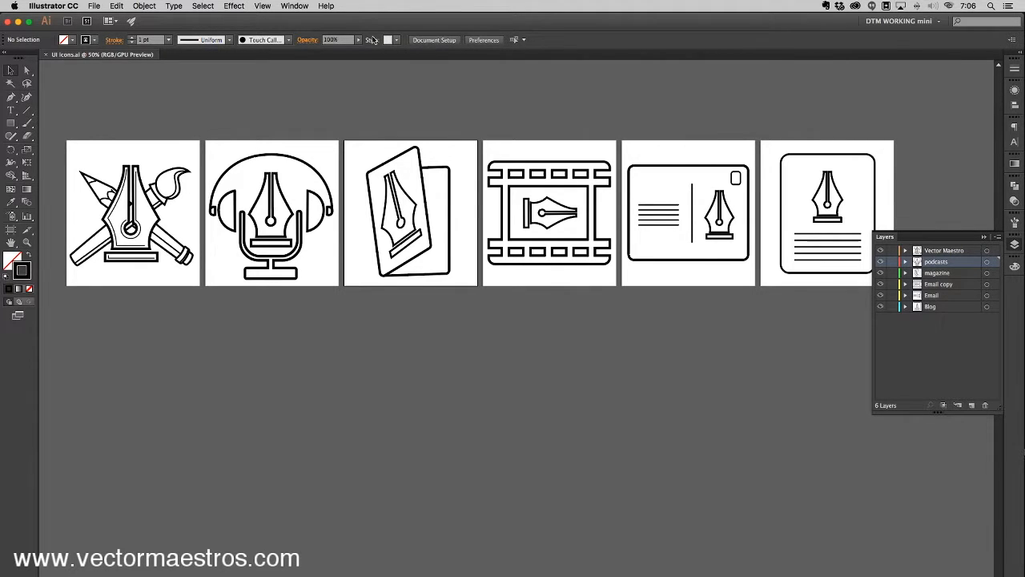
left_click(294, 6)
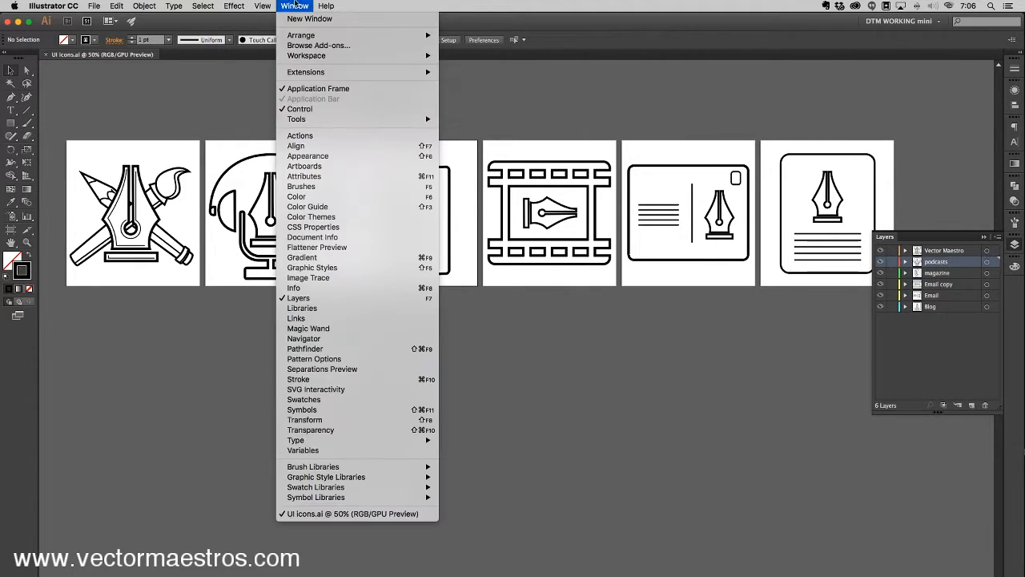
left_click(308, 166)
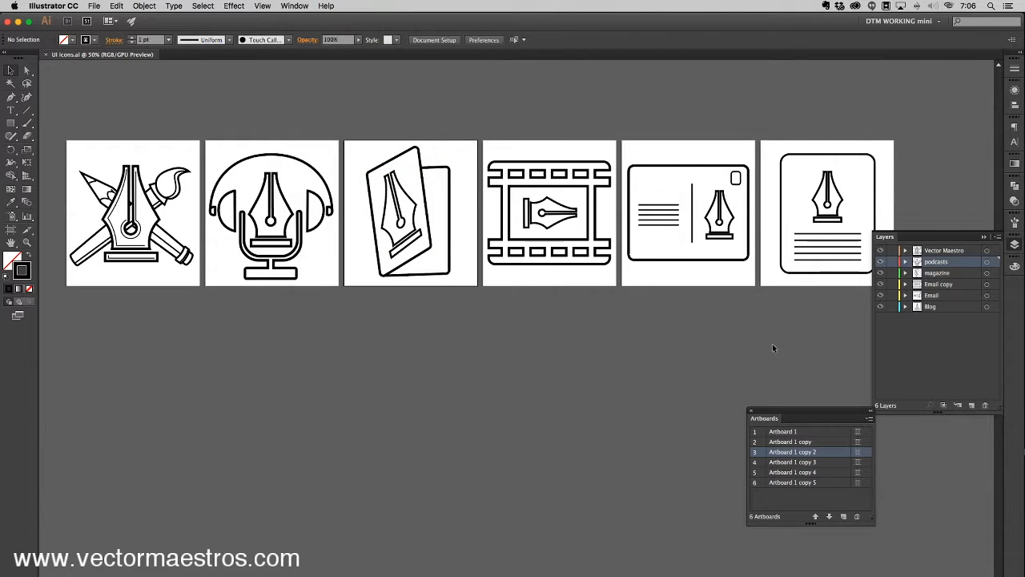
left_click(757, 444)
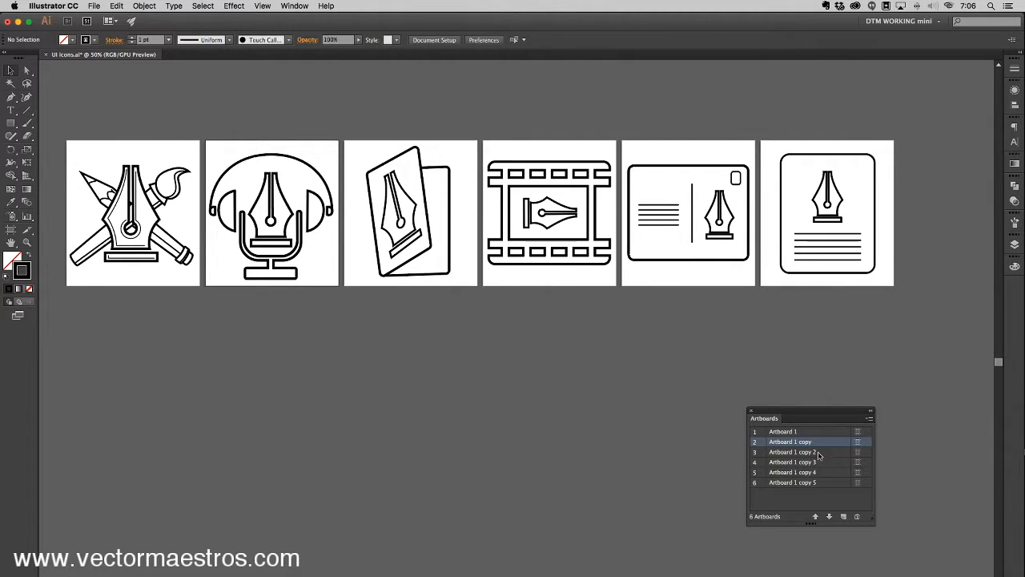
left_click(857, 442)
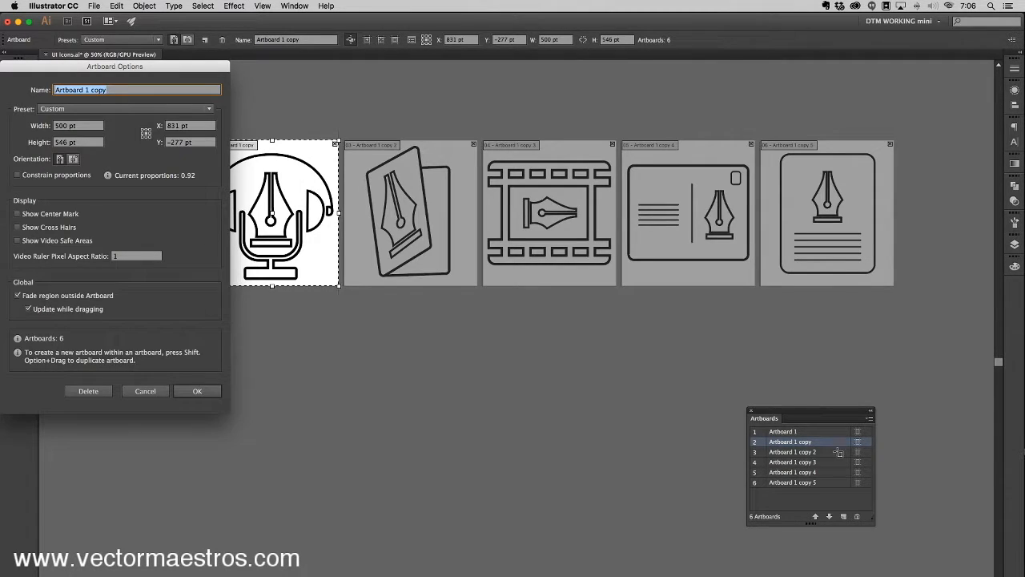
left_click(150, 392)
left_click(146, 391)
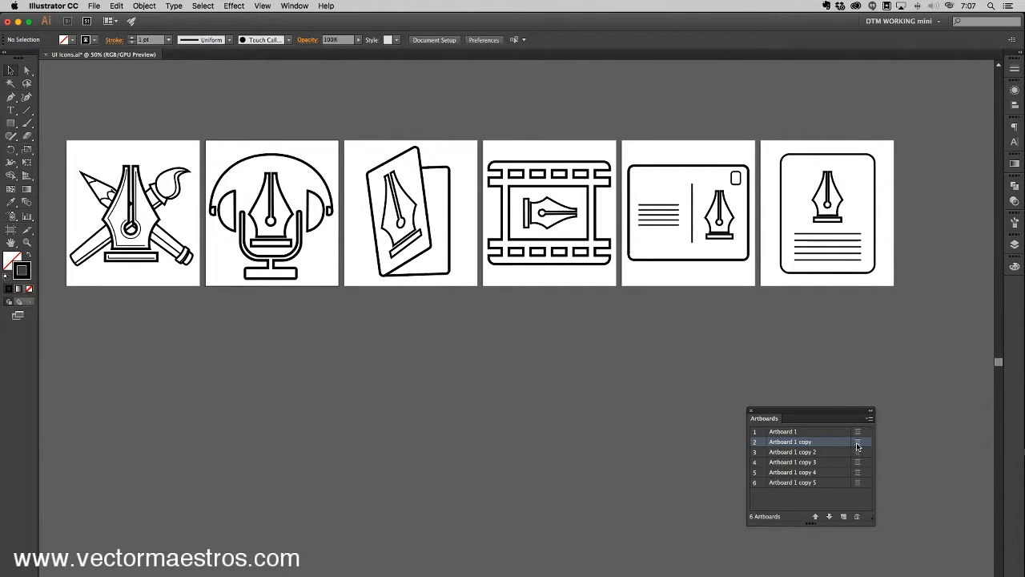
- Rename the second artboard, holding the headphones and microphone icon, as Podcast
left_click(856, 442)
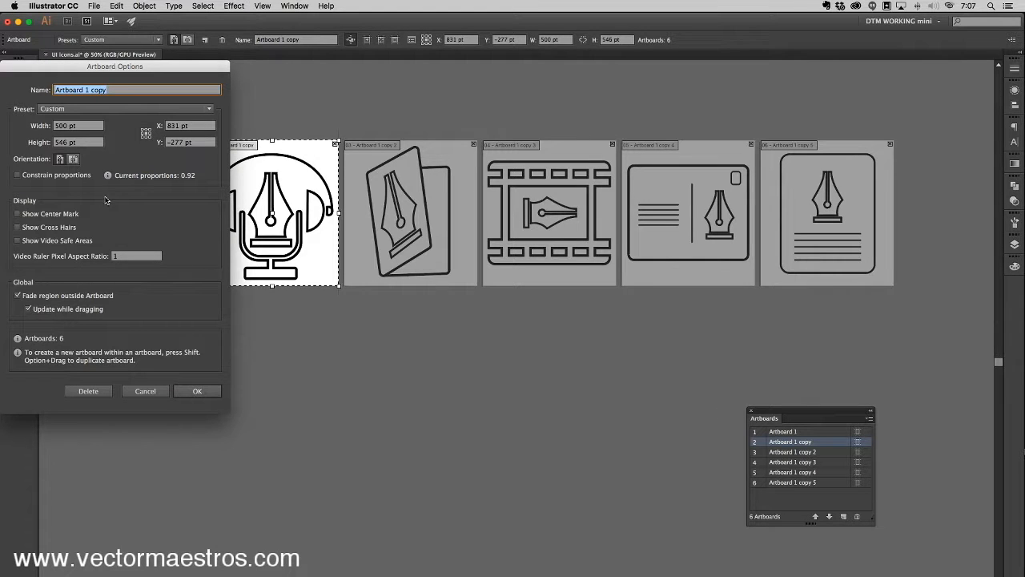
type("Artboard")
key("BackSpace")
key("BackSpace")
key("BackSpace")
key("BackSpace")
key("BackSpace")
key("BackSpace")
key("BackSpace")
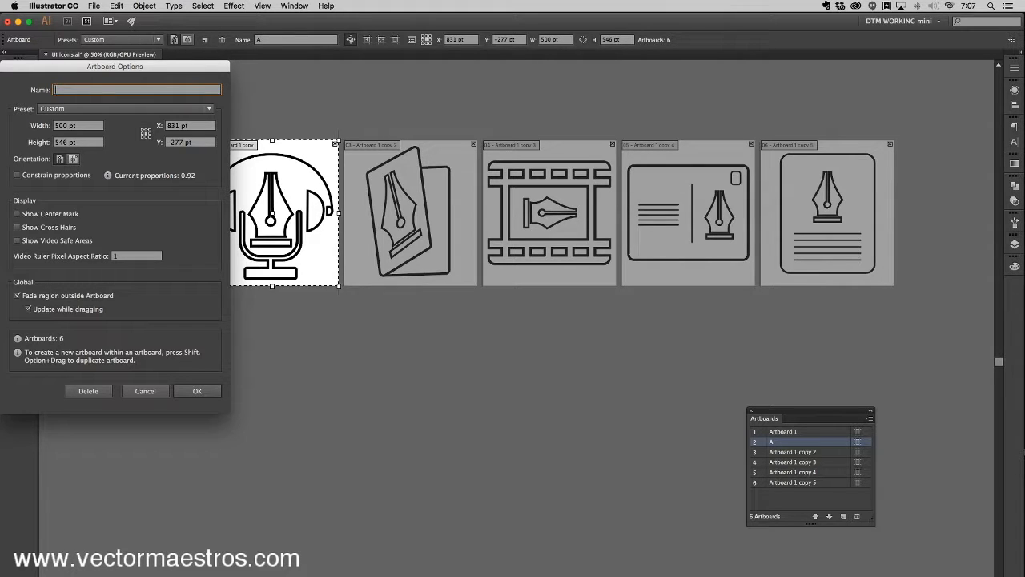
type("Podcas")
key("Tab")
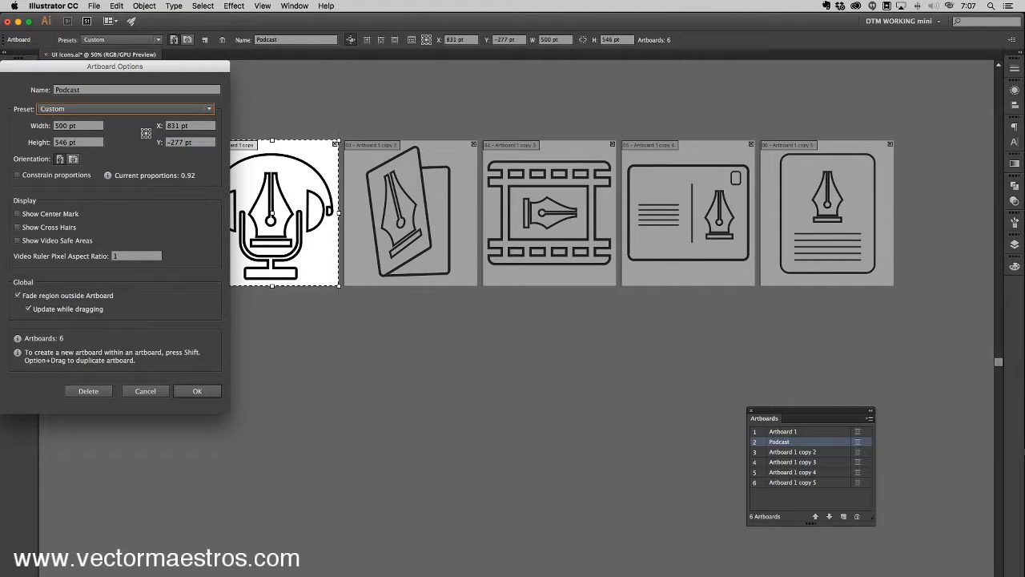
left_click(198, 392)
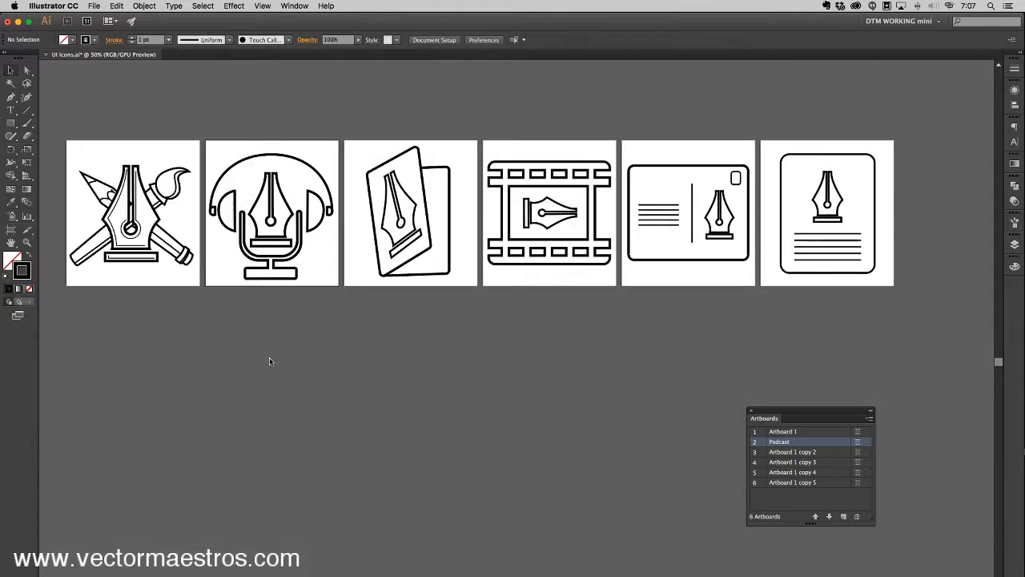
- Rename the third artboard, holding the folded booklet icon, as Newsletter
left_click(392, 253)
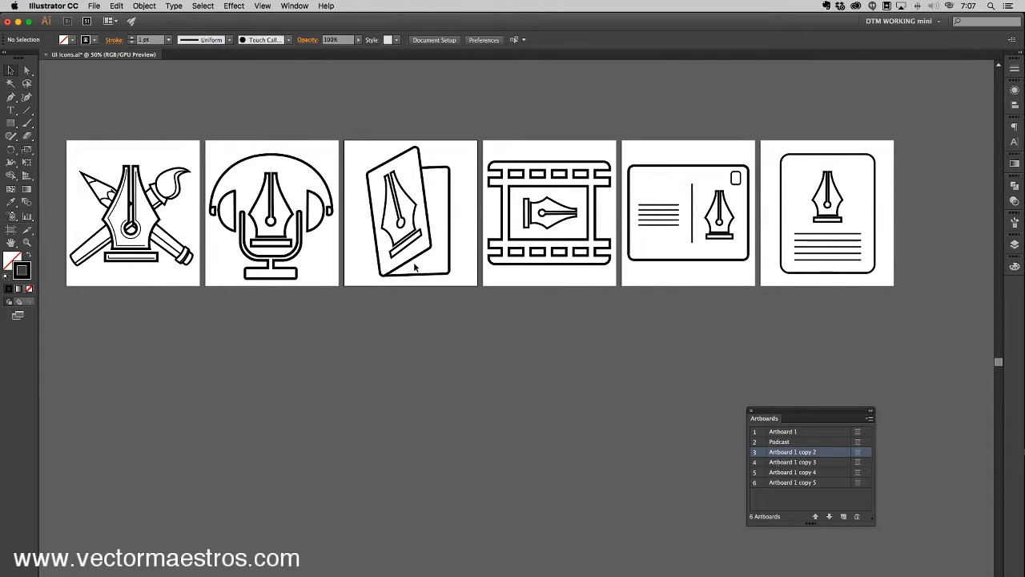
left_click(10, 230)
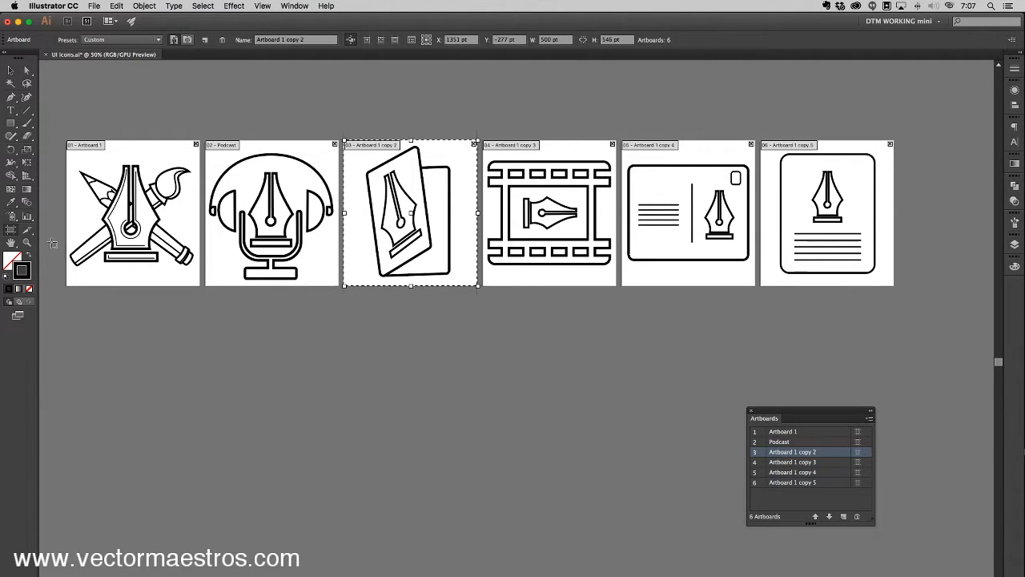
key("Return")
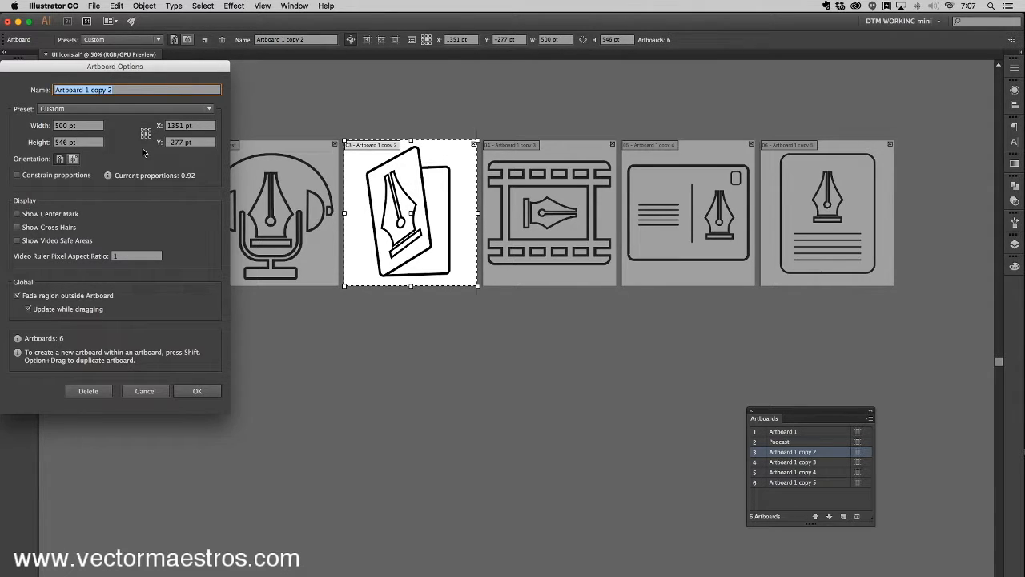
type("Newsletter")
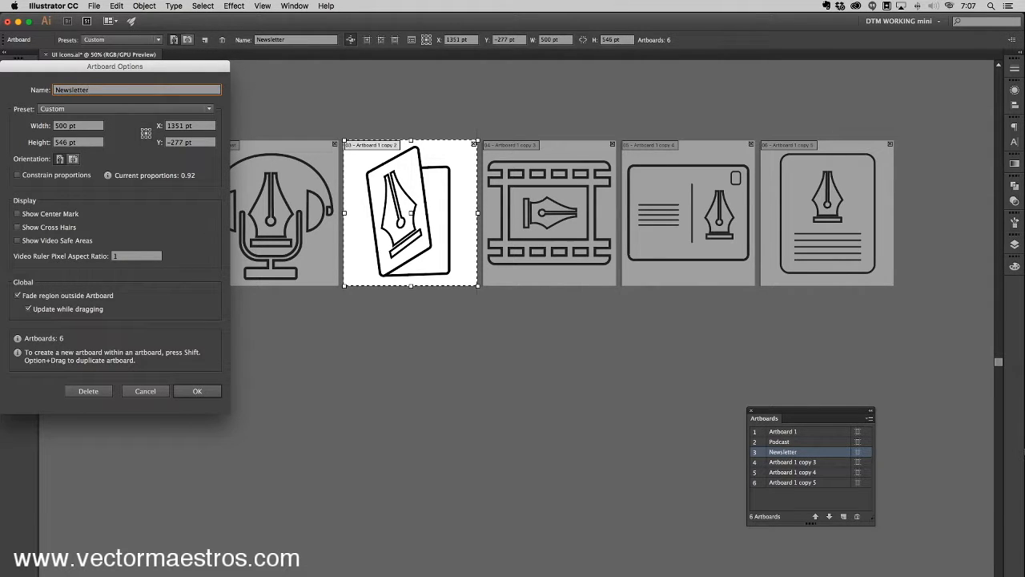
key("Return")
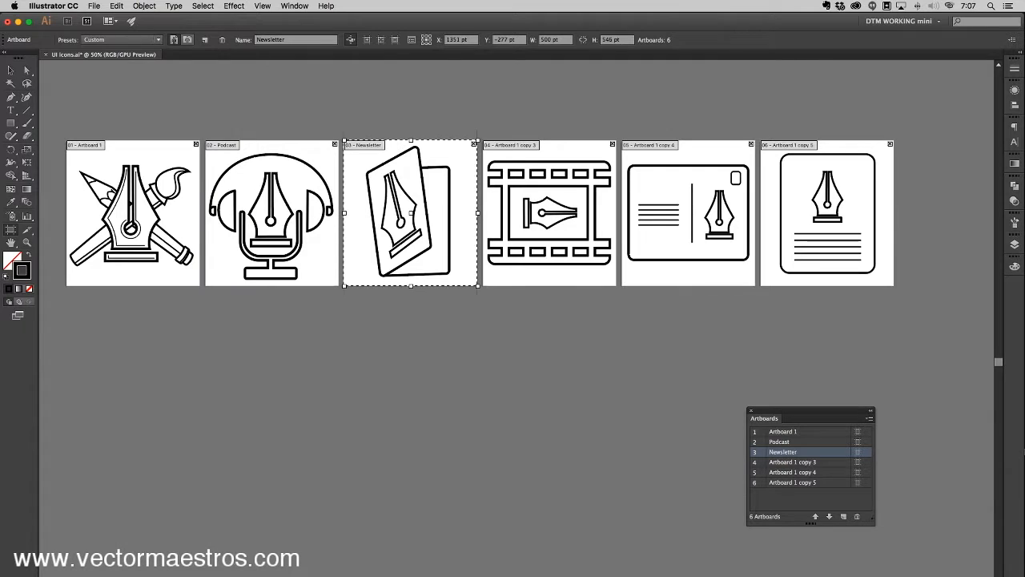
- Rename the fourth artboard, holding the film strip icon, as Videos and leave artboard editing
left_click(577, 283)
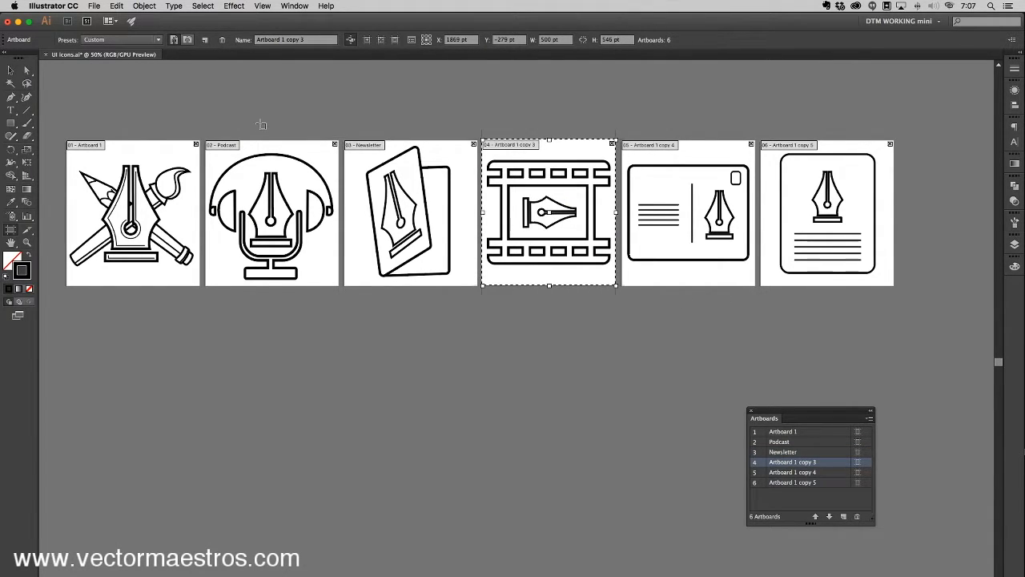
key("Return")
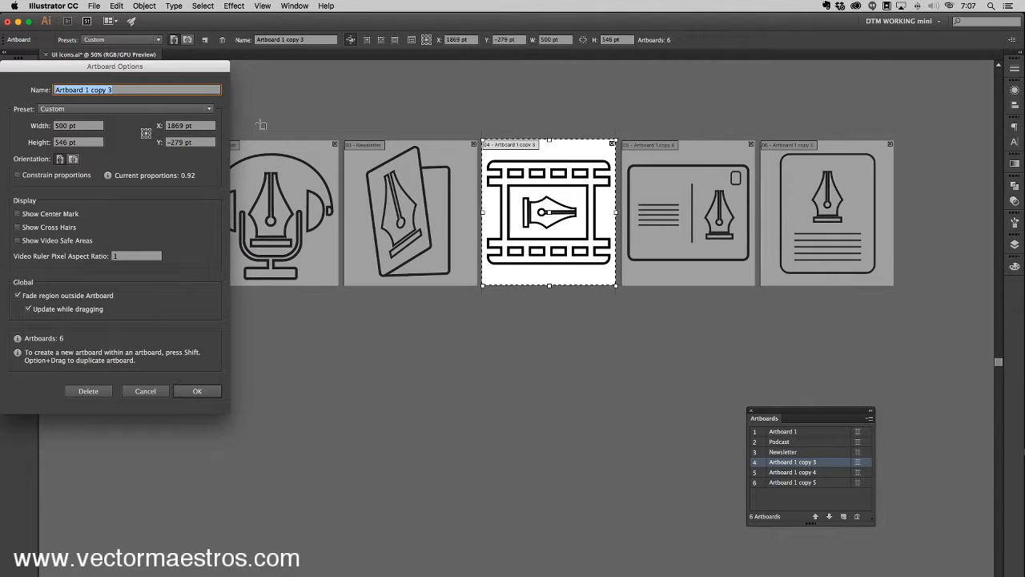
type("Videos")
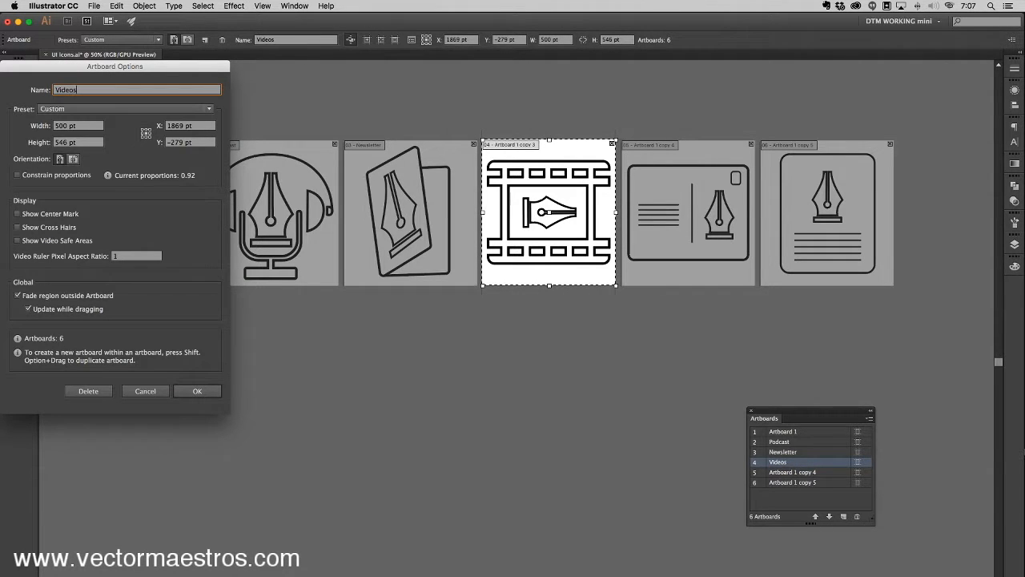
key("Return")
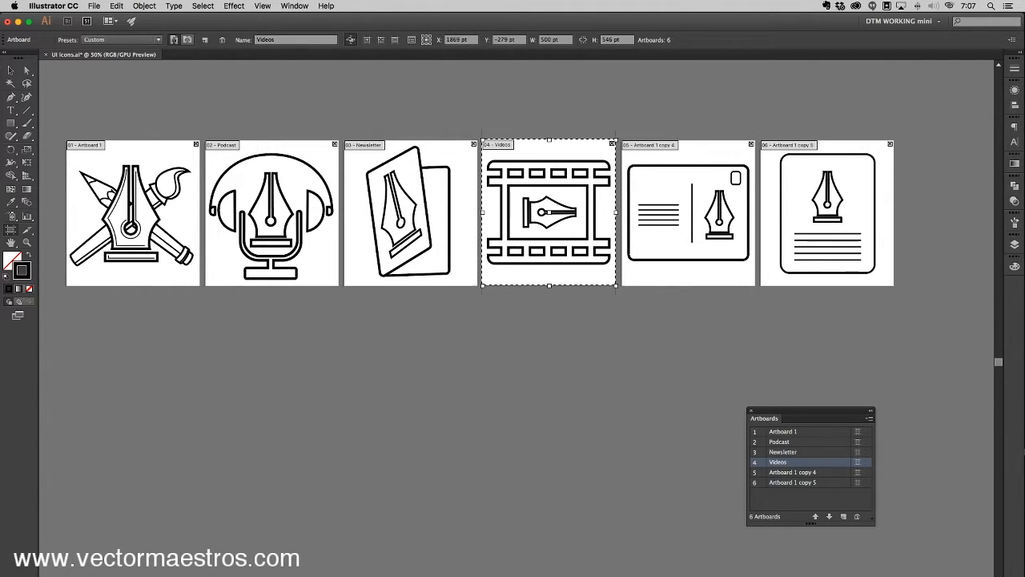
left_click(28, 72)
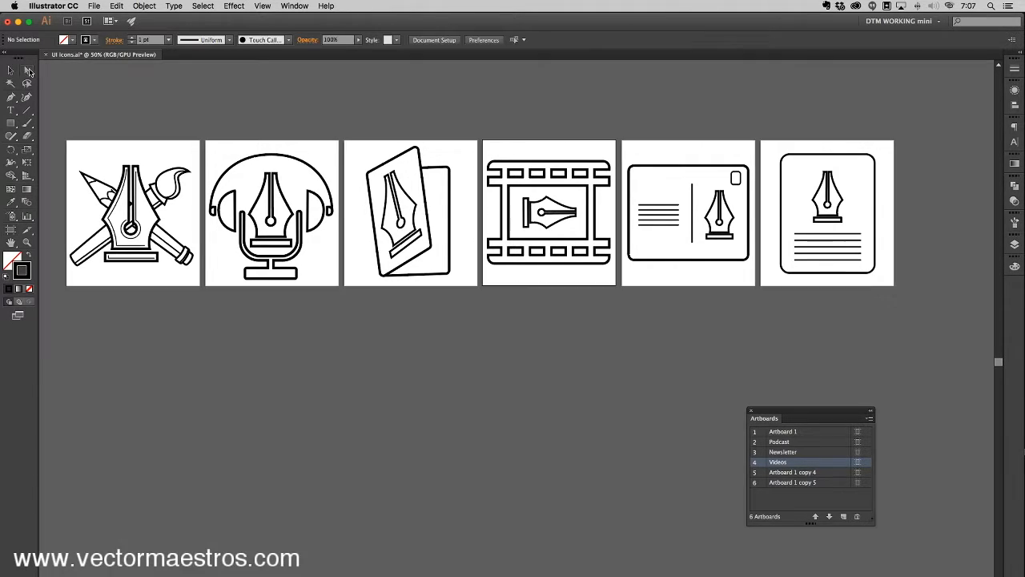
- Rename the fifth artboard, holding the postcard icon, as Email Newsletter
left_click(12, 231)
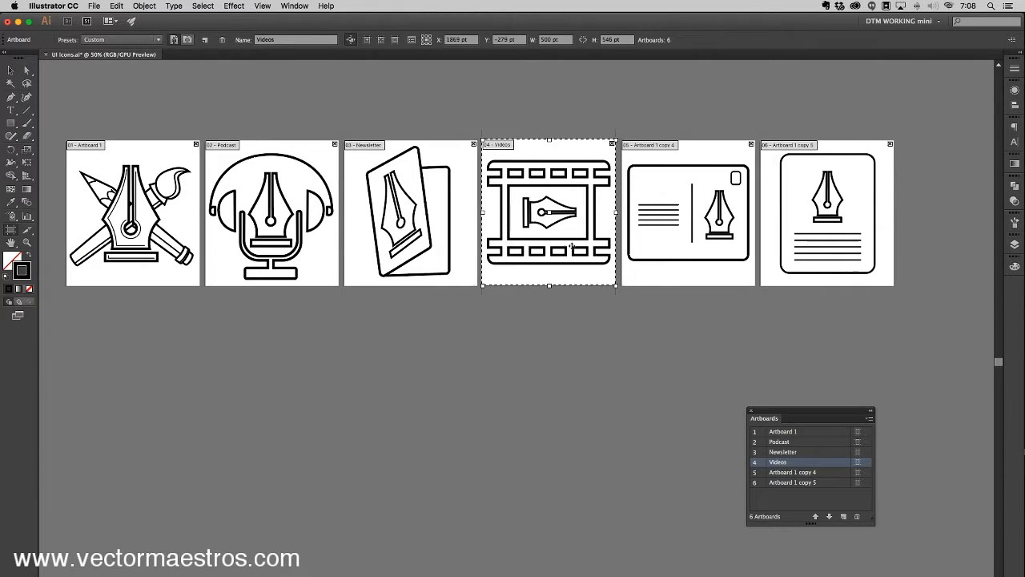
left_click(640, 248)
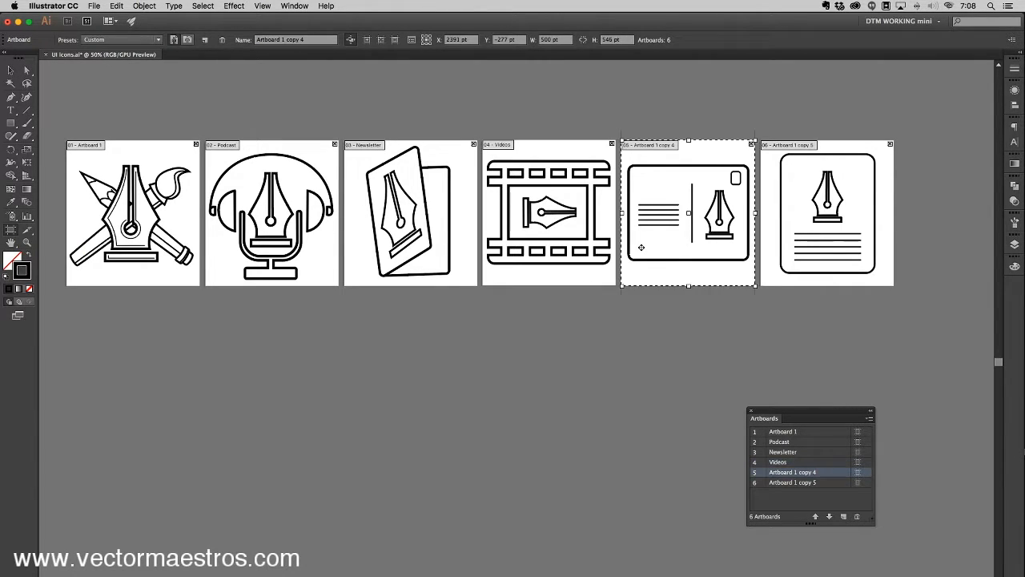
double_click(681, 260)
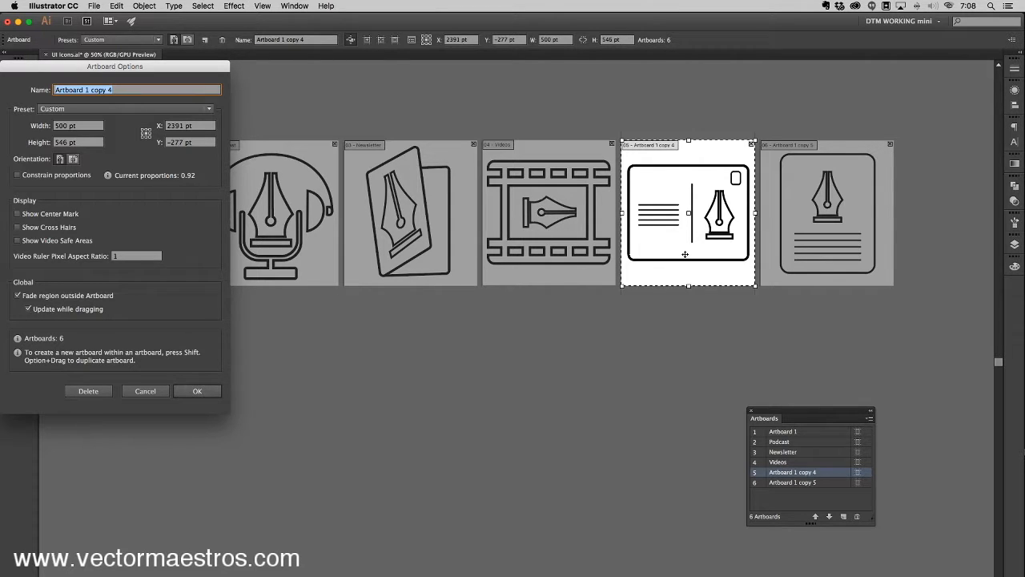
type("EMa")
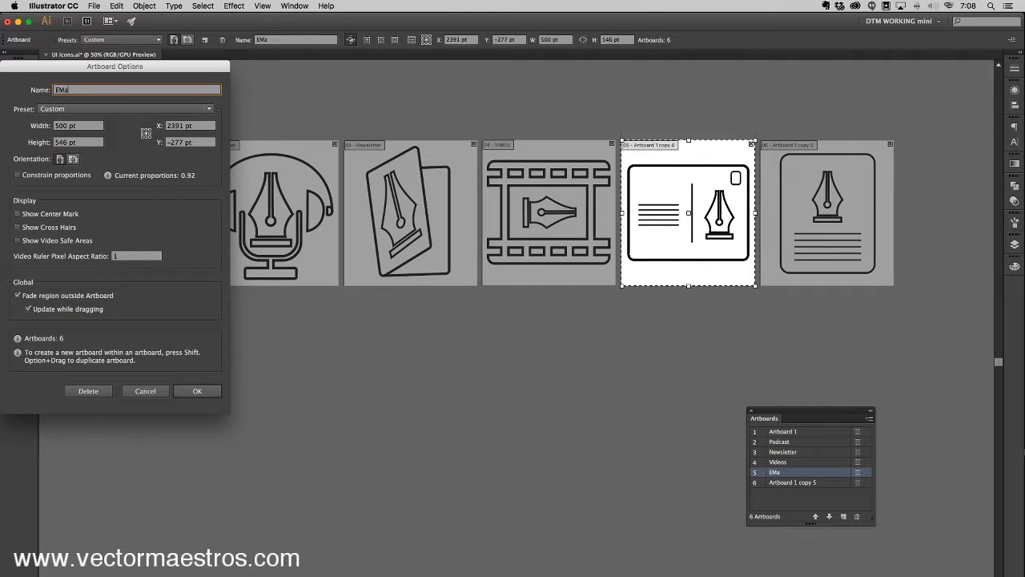
type("ioEmail Newsletter")
key("Return")
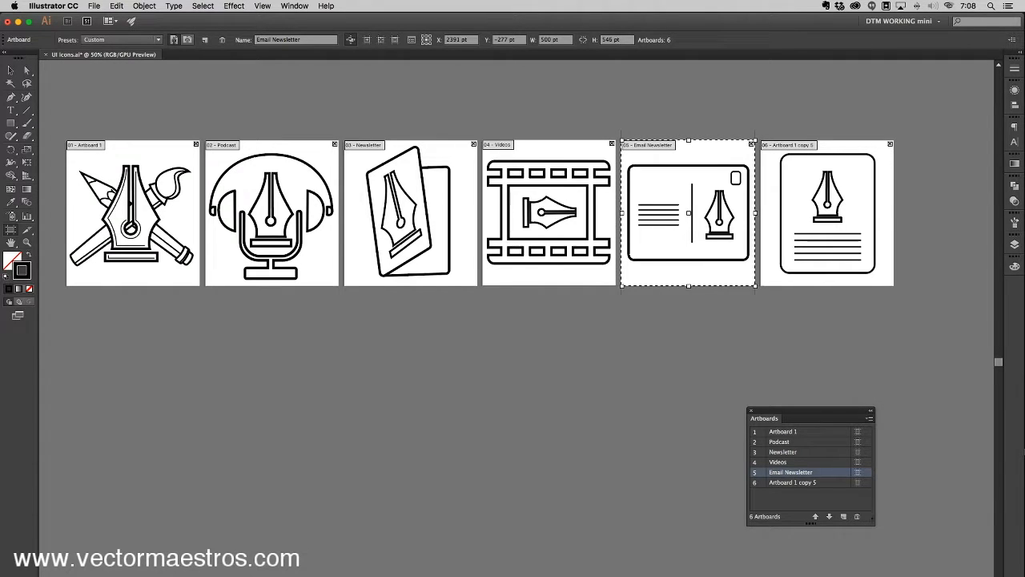
- Change the name of the third artboard, with the folded booklet icon, to Magazine
left_click(366, 242)
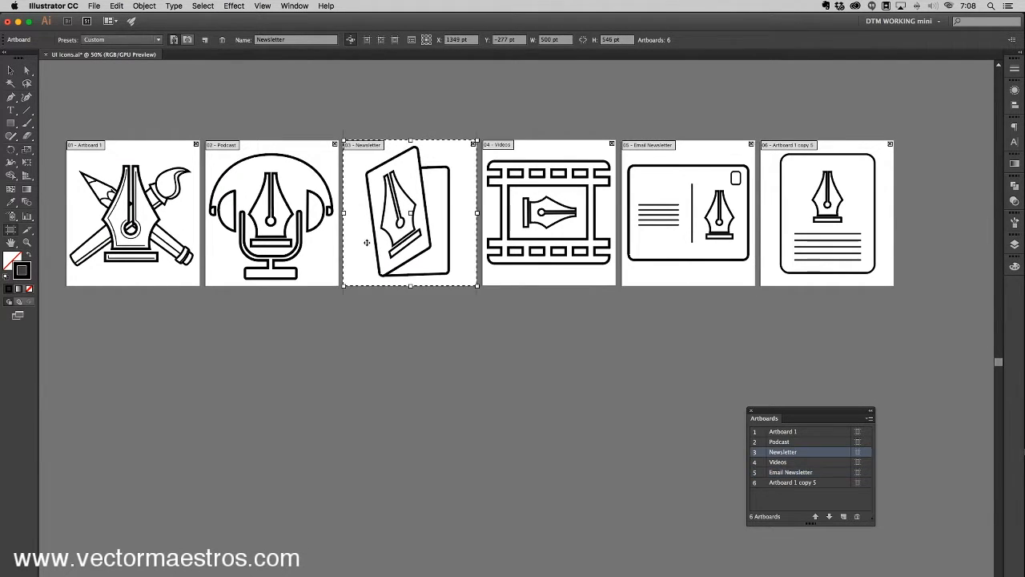
double_click(364, 246)
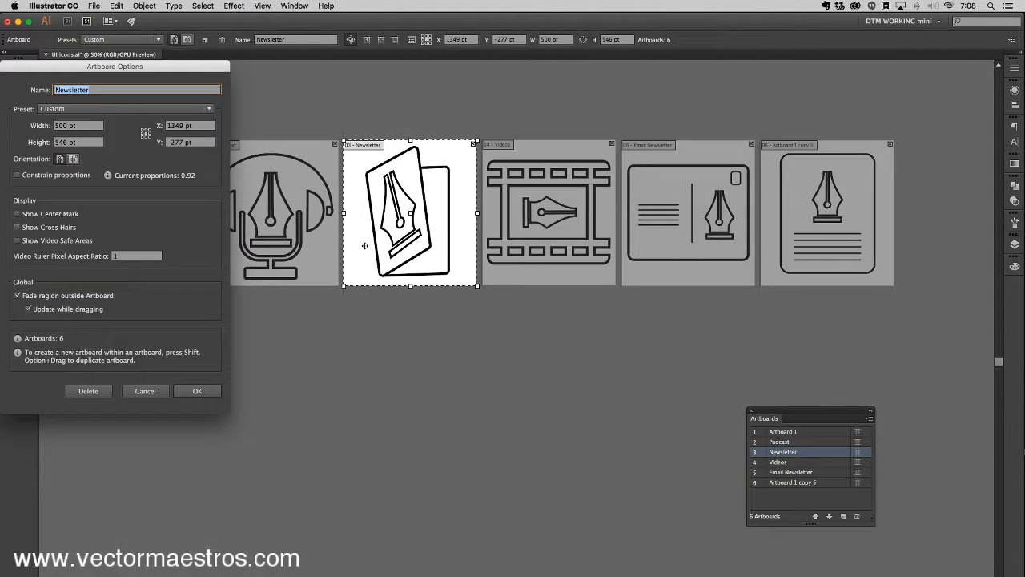
type("Magazine")
key("Return")
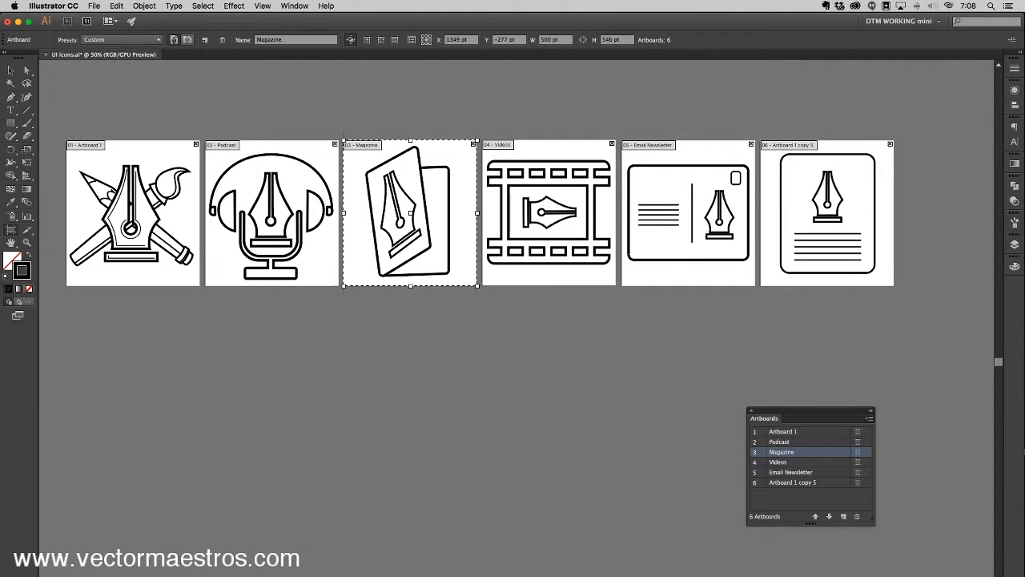
- Rename the sixth artboard, holding the page icon with text lines, as Blog
left_click(842, 270)
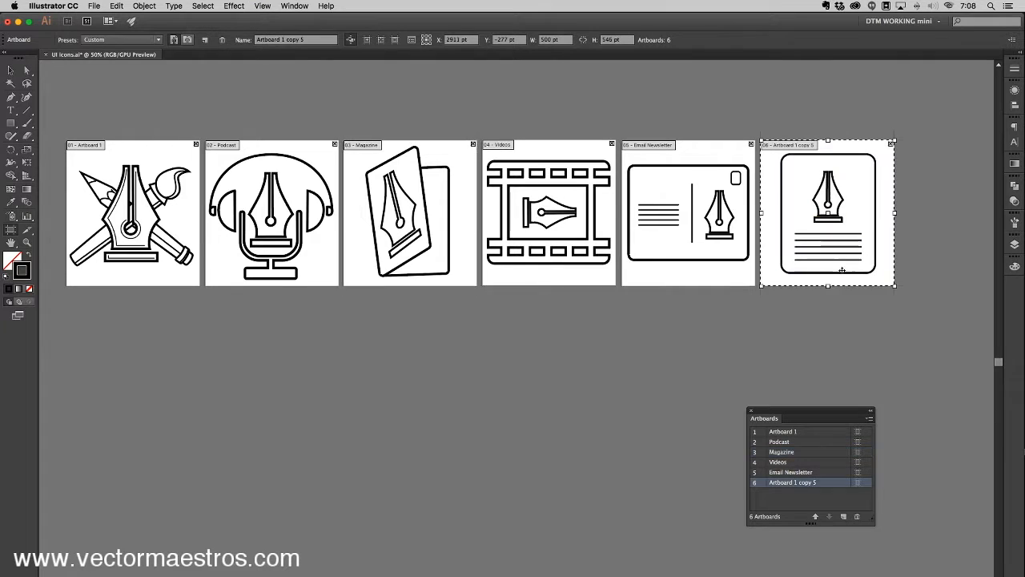
key("Return")
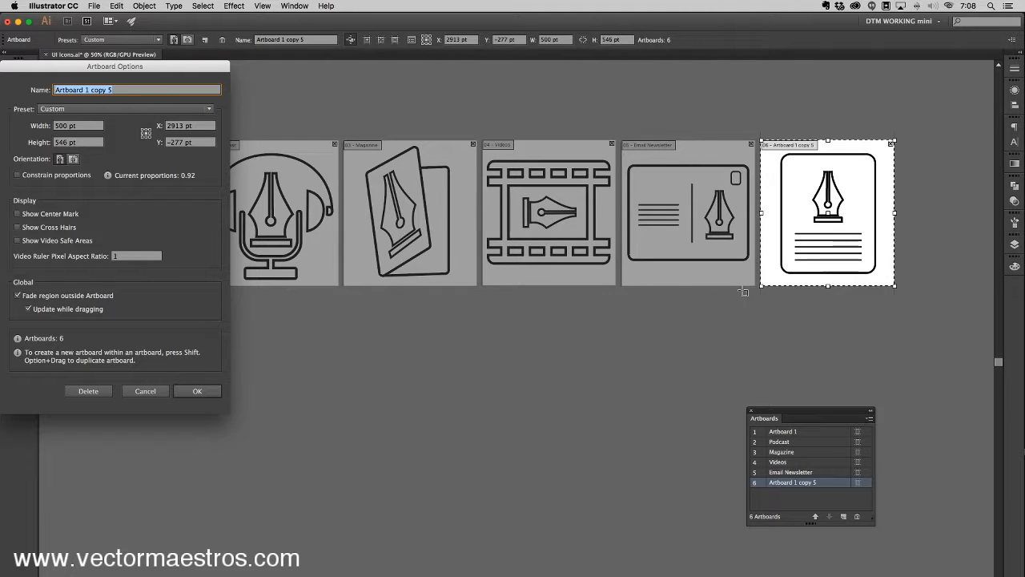
type("Blog")
key("Return")
key("Return")
key("Return")
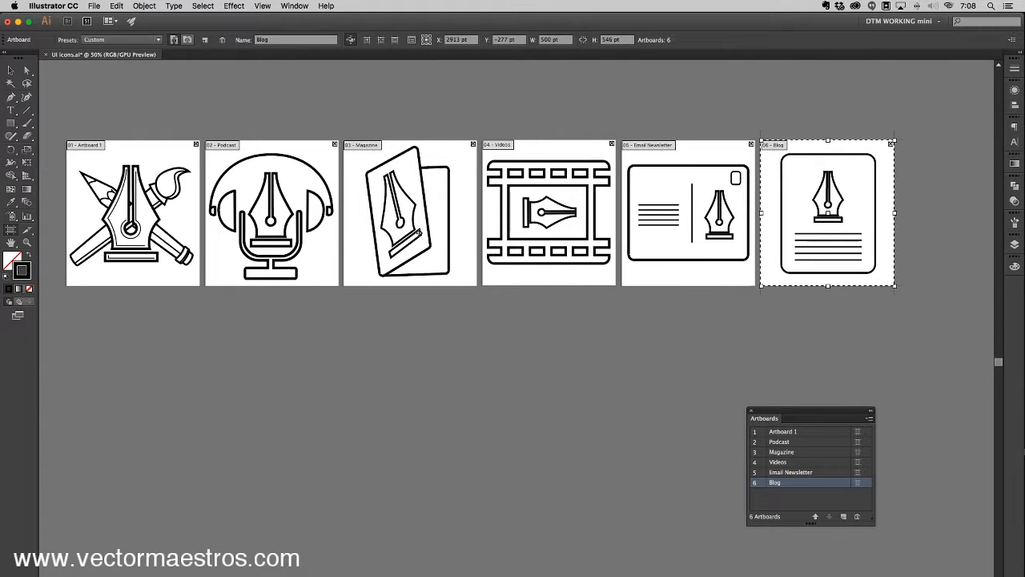
- Rename the first artboard, holding the crossed pencil, pen nib and brush icon, as VM Icon and leave artboard editing
left_click(150, 206)
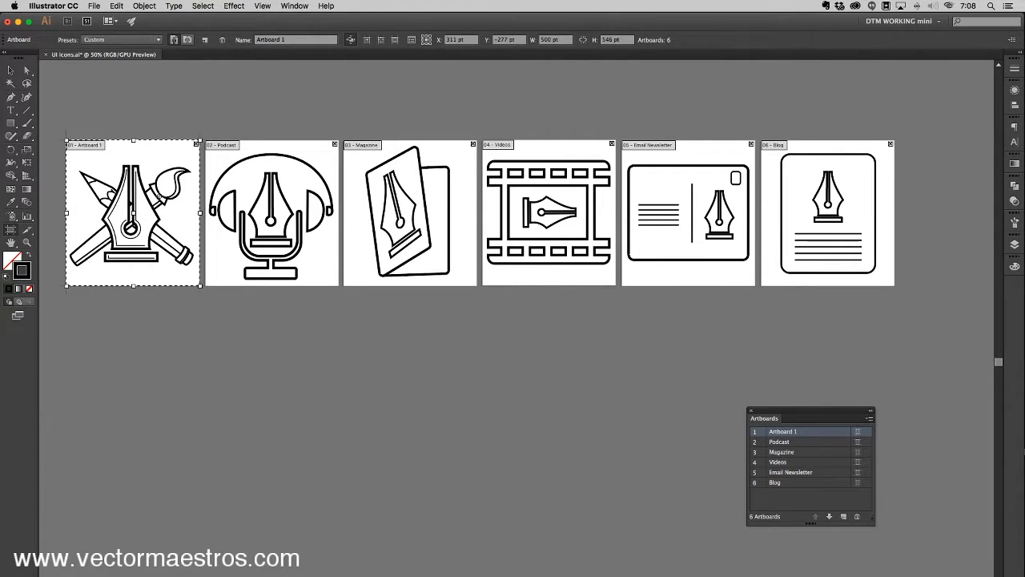
key("Return")
type("VM Icon")
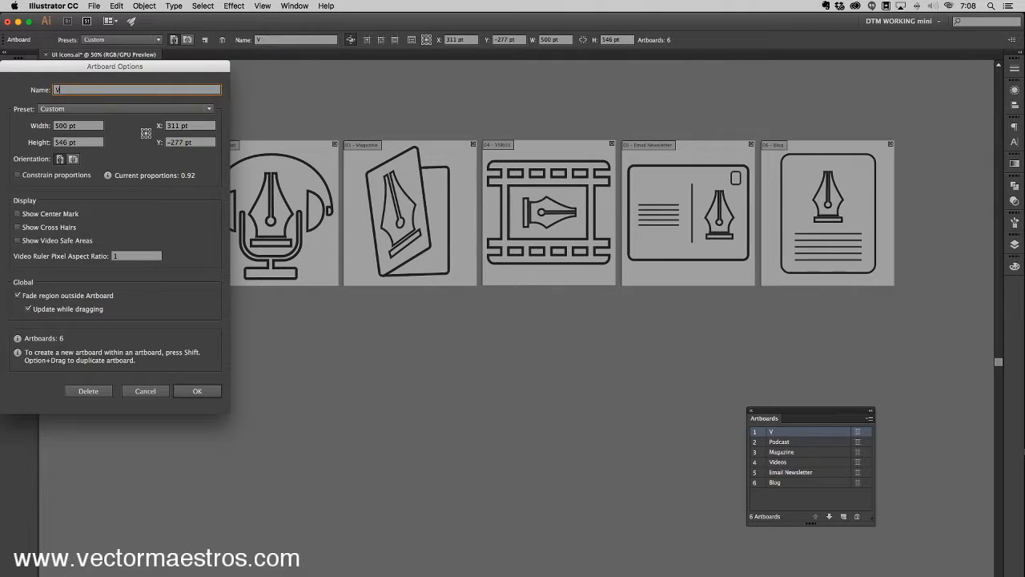
key("Return")
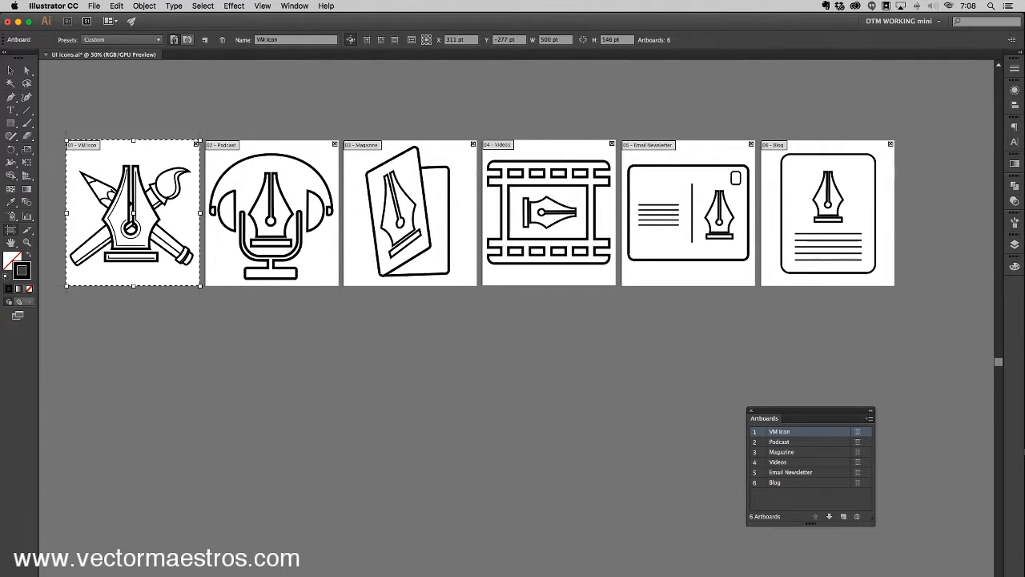
left_click(26, 71)
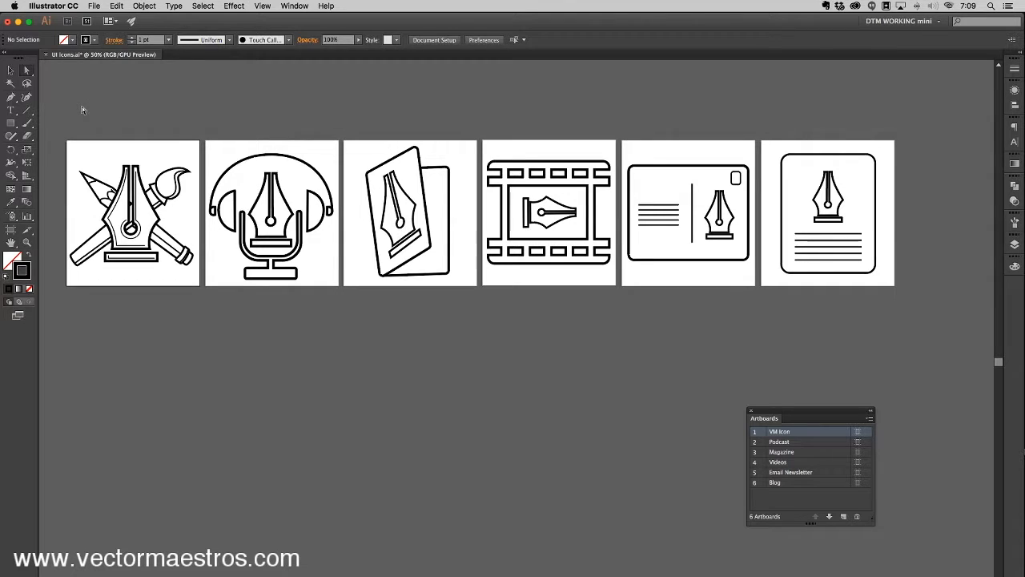
- Undo the accidental path shift, float the layer list over the canvas, put away the artboard list and collapse the Email copy layer
left_click_drag(574, 250, 695, 236)
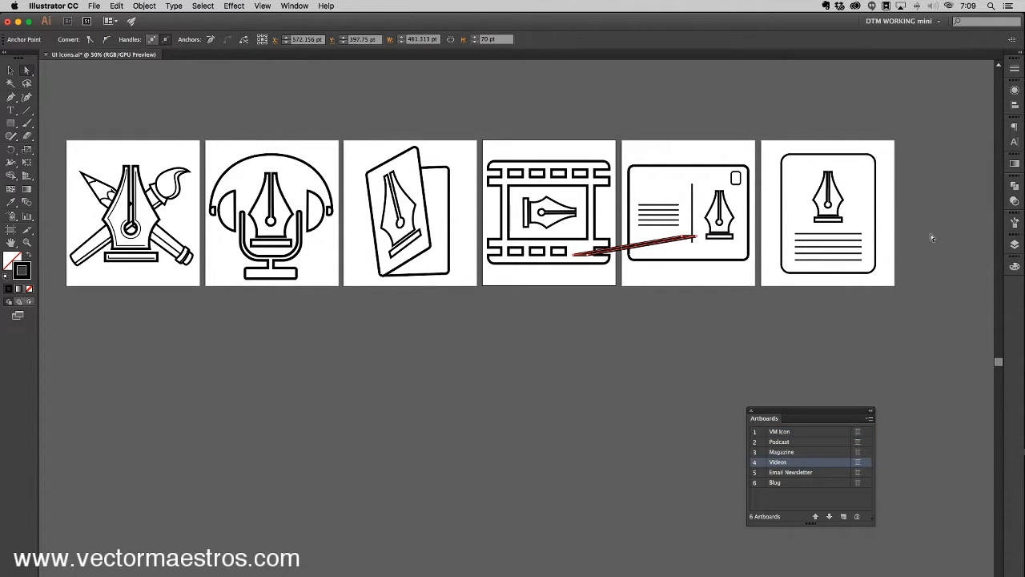
key("ctrl+z")
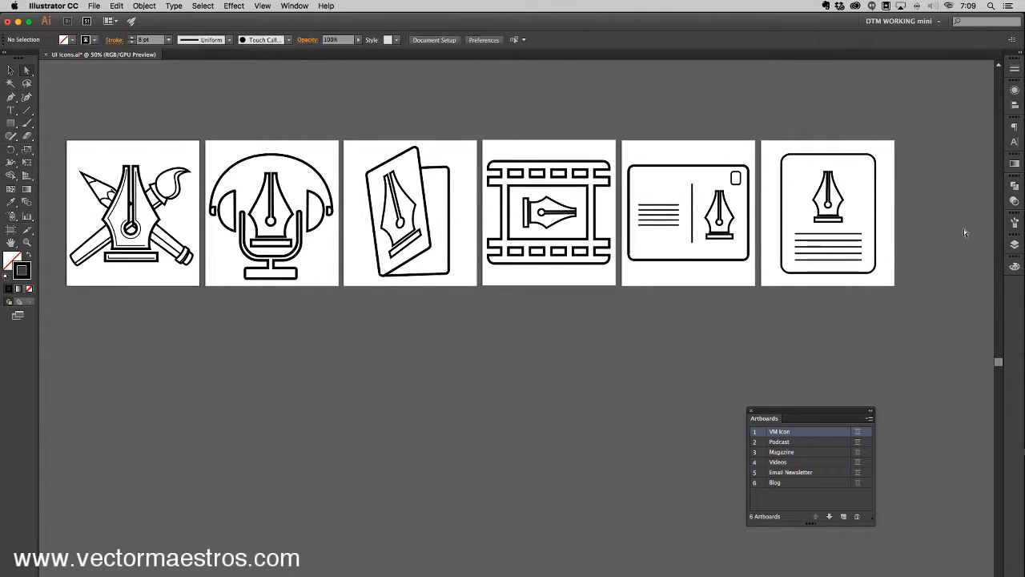
left_click(1014, 244)
left_click_drag(885, 238, 644, 321)
left_click_drag(769, 417, 1013, 266)
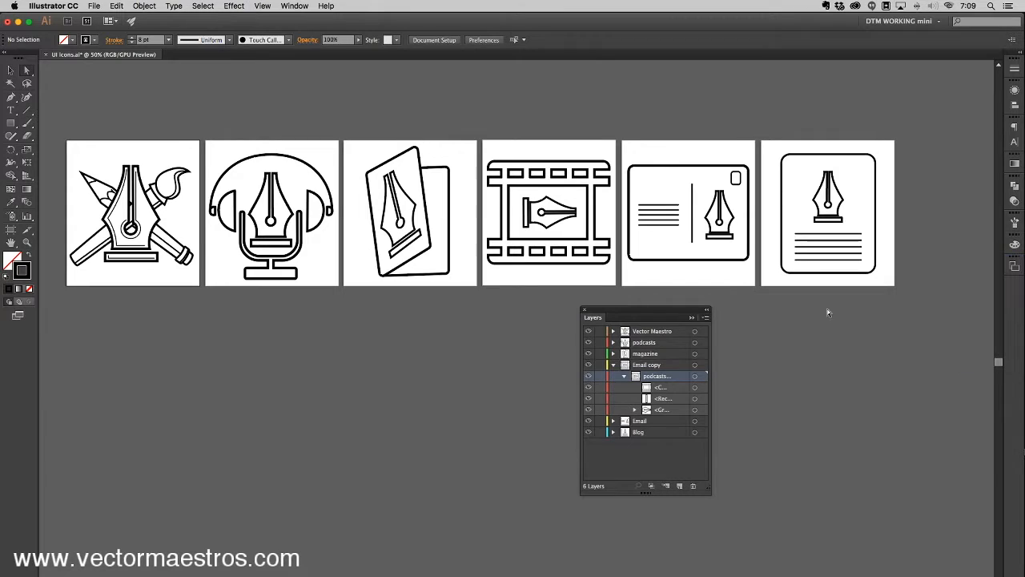
left_click(614, 365)
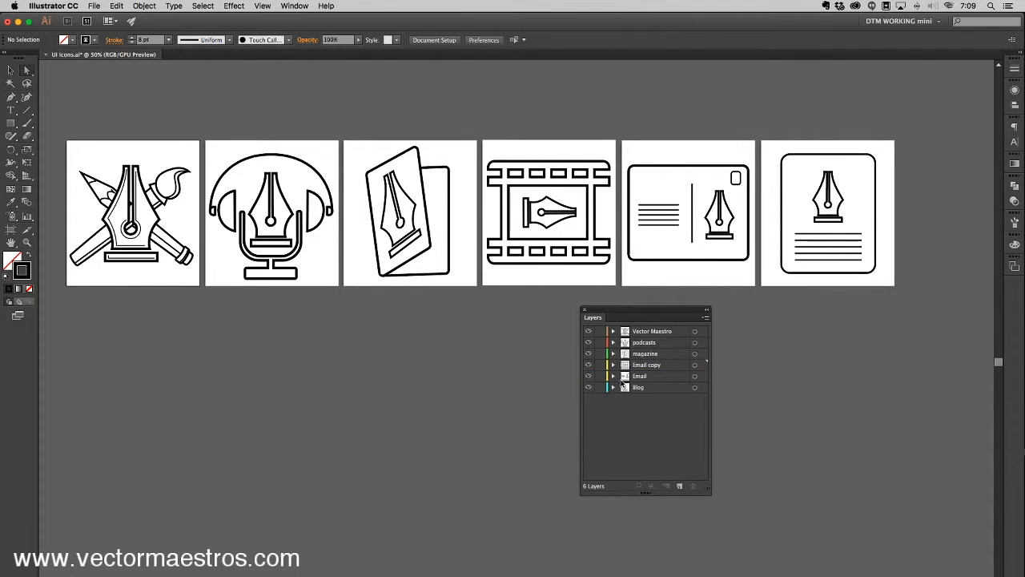
- Hide the Blog and Email layers and rename the Email copy layer as youtube
left_click(588, 387)
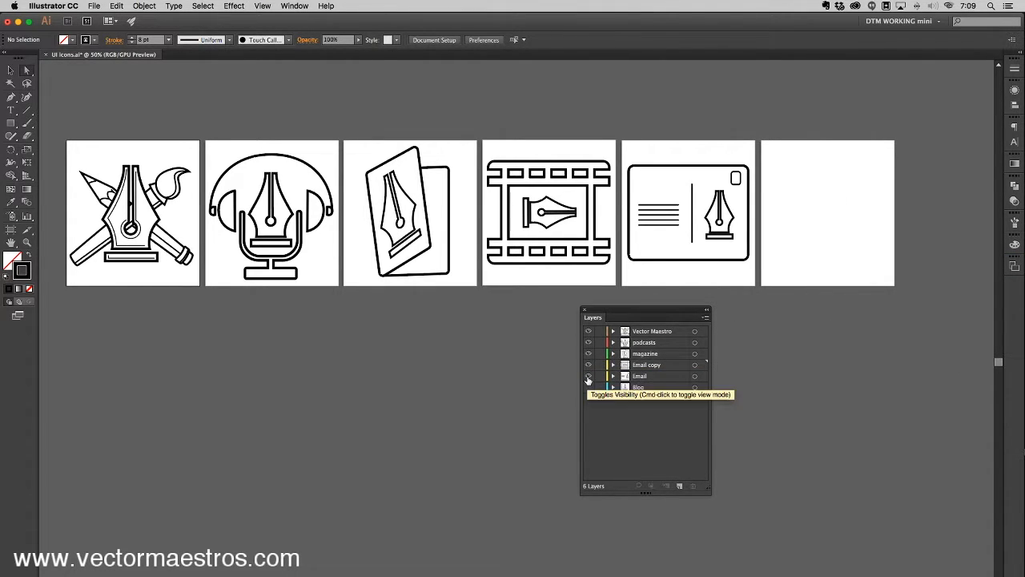
left_click(588, 376)
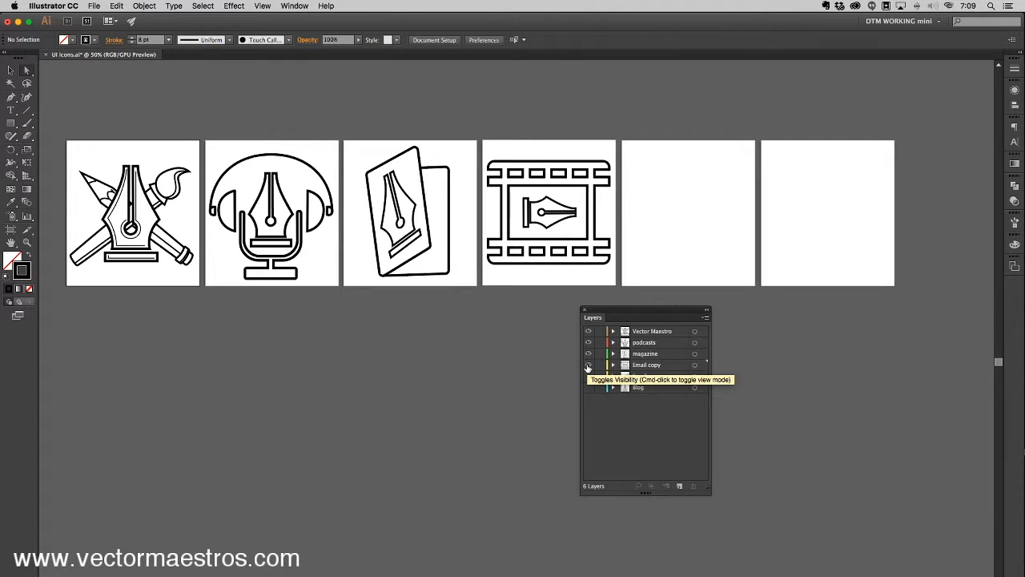
left_click(588, 365)
double_click(645, 365)
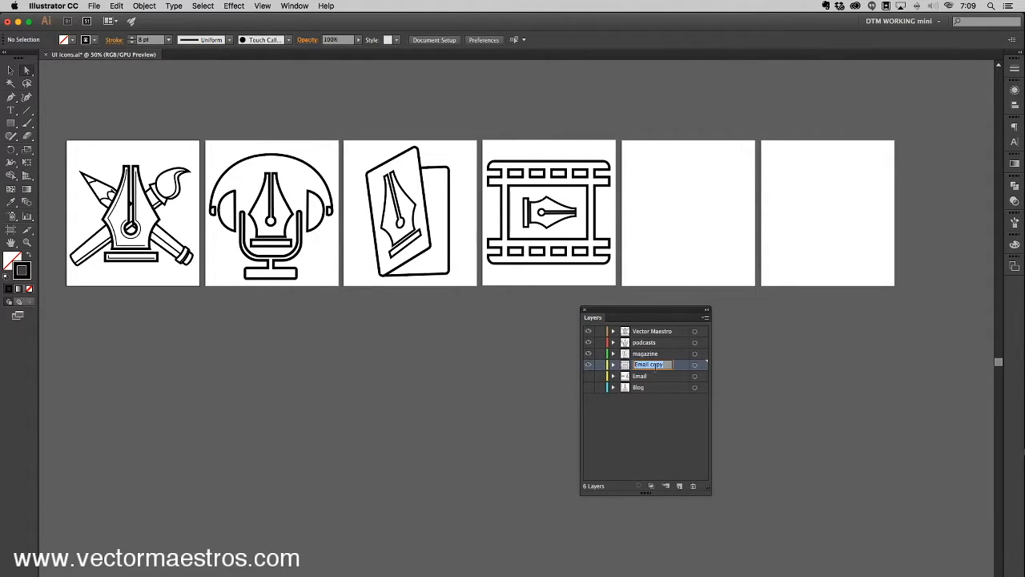
type("youtube")
key("Return")
- Hide the youtube, magazine and podcasts layers and lock every layer except Vector Maestro
left_click_drag(589, 365, 591, 357)
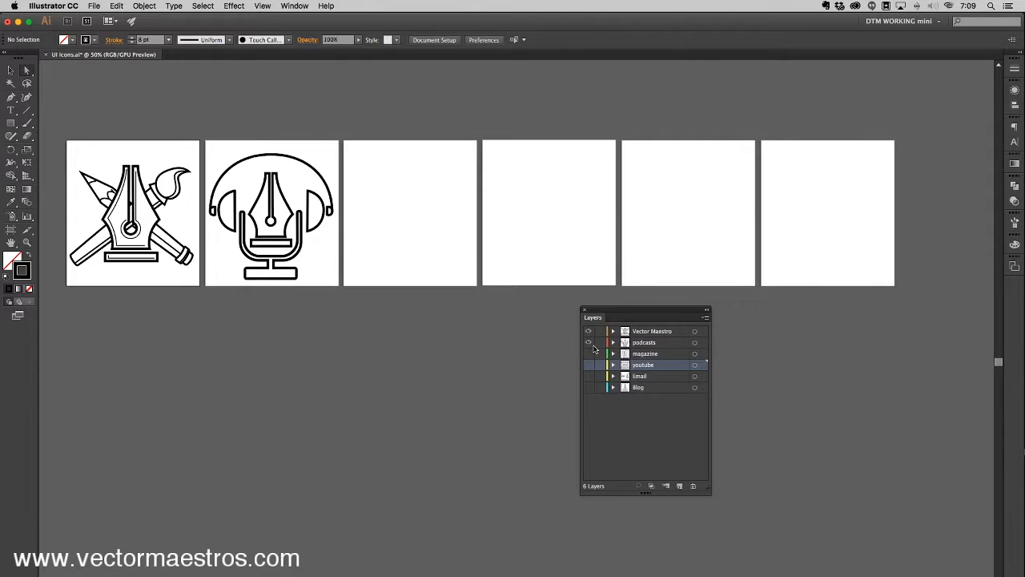
left_click(590, 344)
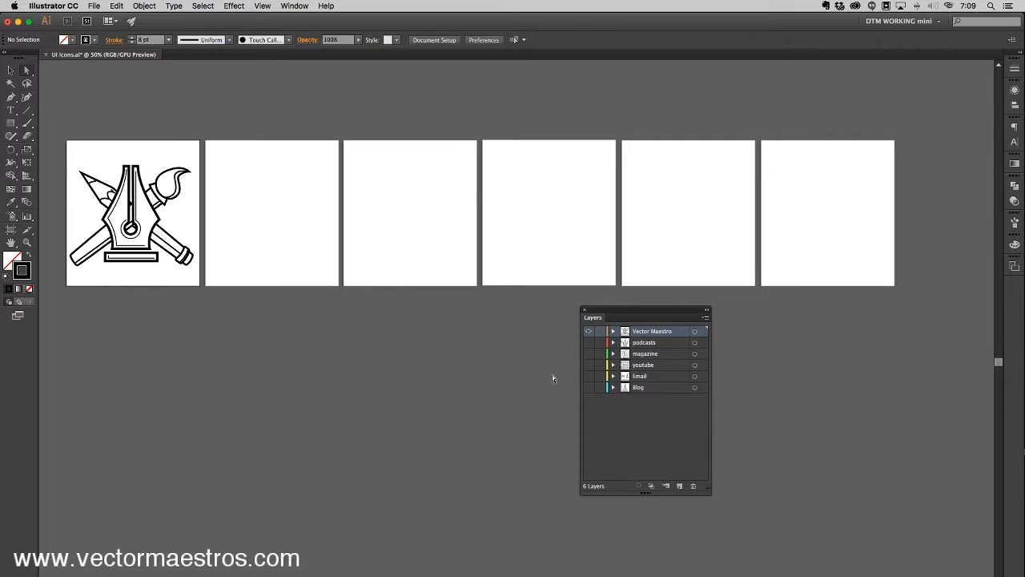
left_click_drag(600, 343, 601, 391)
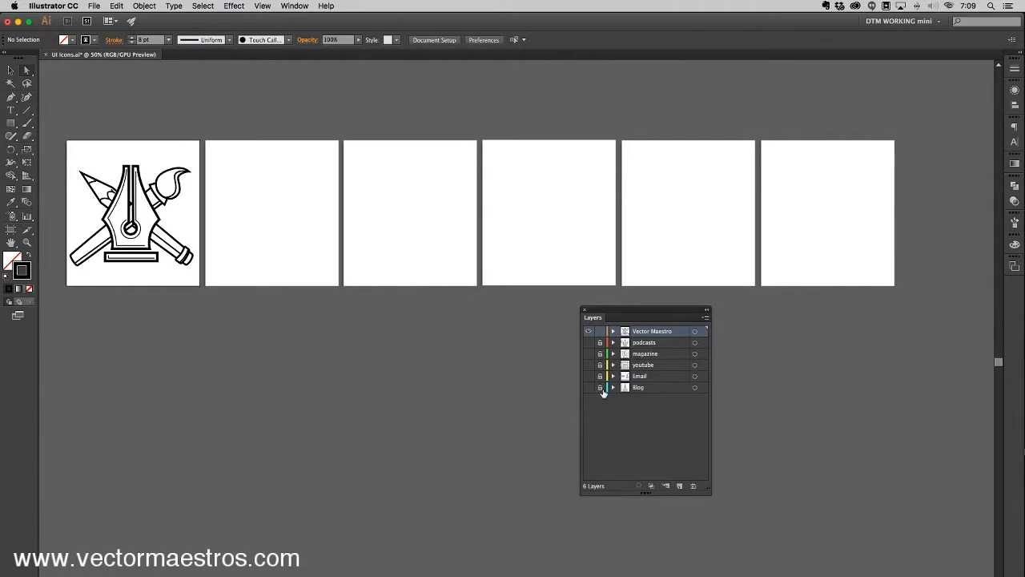
- Duplicate the Vector Maestro layer and lock the original, leaving the copy editable
left_click(706, 318)
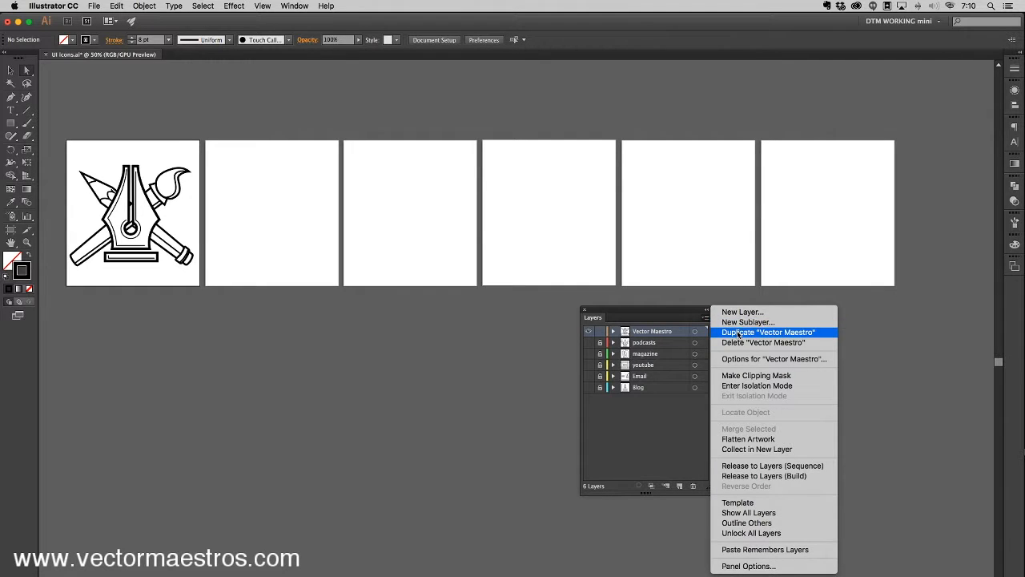
left_click(737, 332)
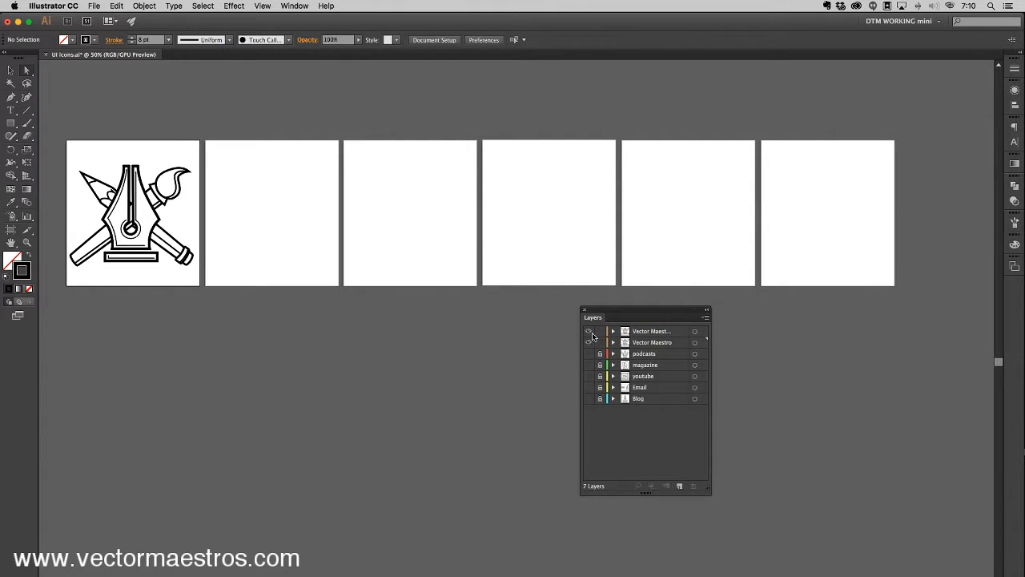
left_click(697, 343)
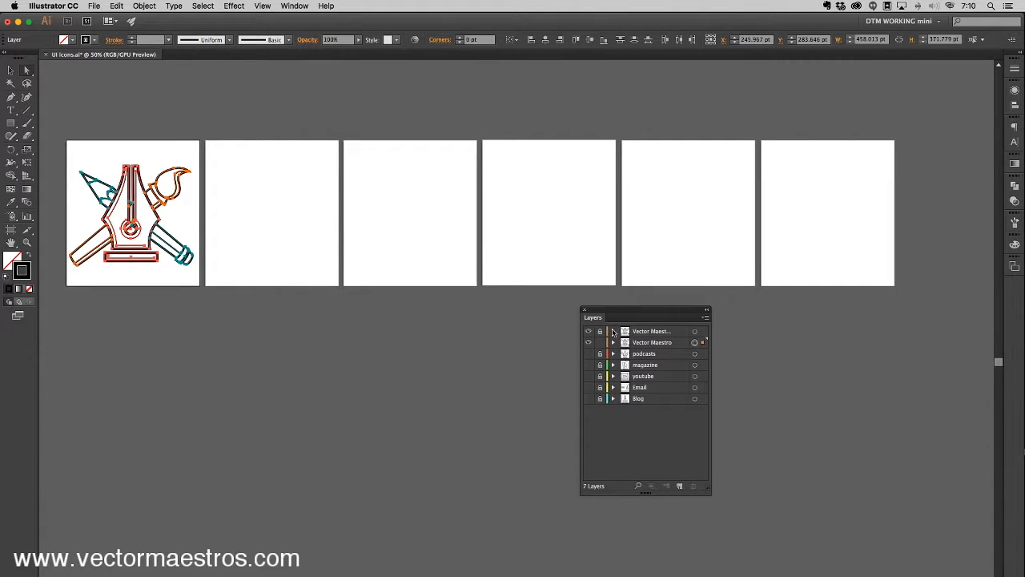
left_click(601, 342)
left_click(601, 331)
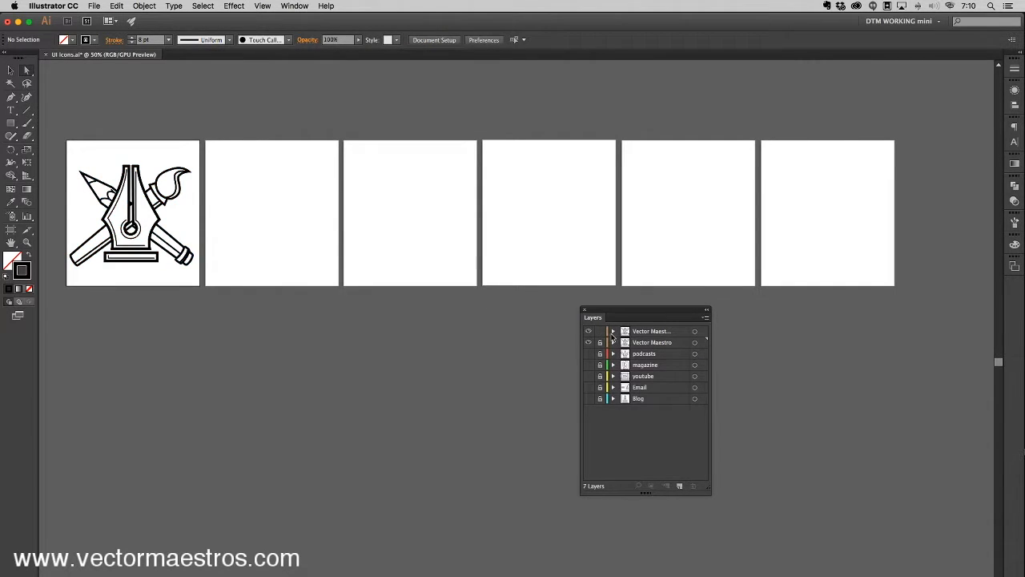
- Move all artwork of the duplicated Vector Maestro layer onto the second artboard and expand that layer to list its sublayers
left_click(695, 331)
left_click_drag(151, 206, 293, 207)
key("super+equal")
key("super+equal")
left_click_drag(247, 298, 645, 495)
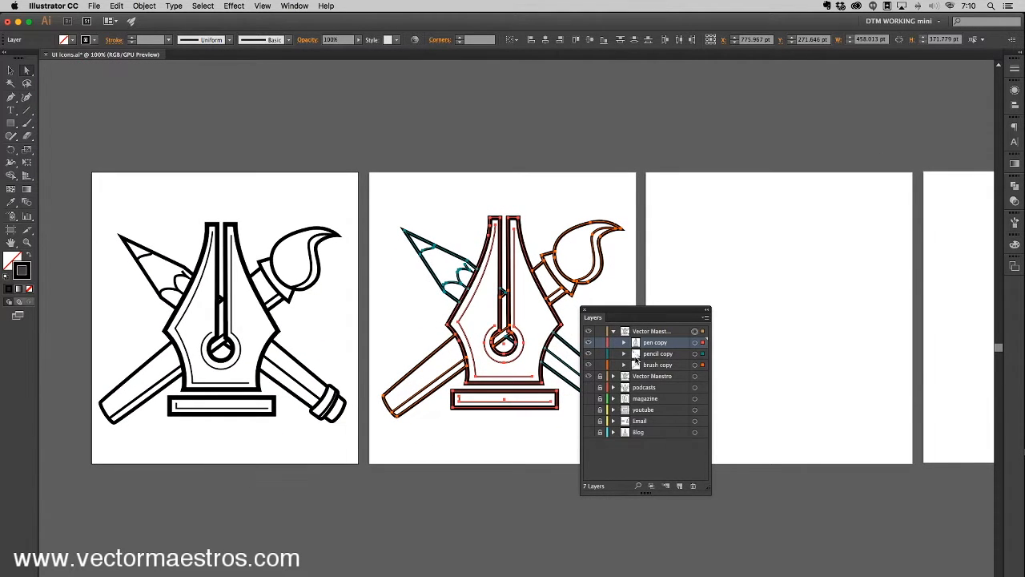
key("super+equal")
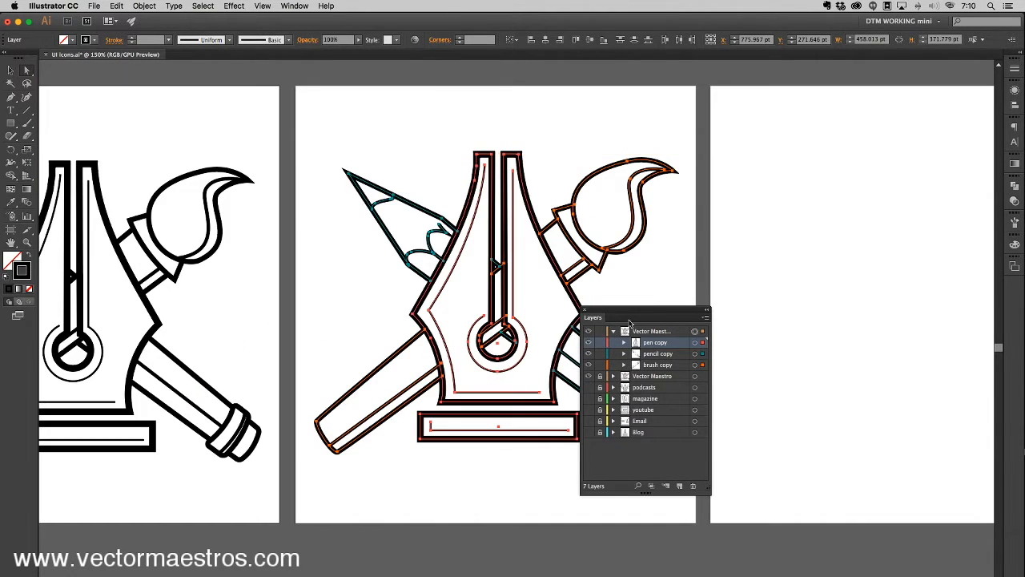
left_click_drag(618, 311, 821, 232)
left_click_drag(392, 359, 572, 362)
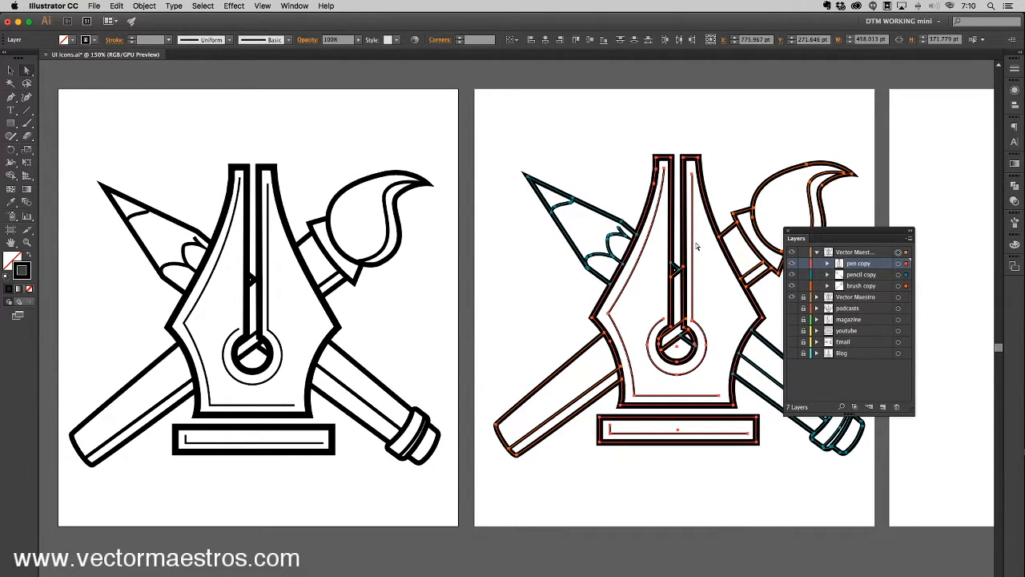
- Float the Stroke settings beside the copied icon on the second artboard, keeping the whole icon in view
left_click_drag(862, 237, 432, 339)
left_click_drag(525, 239, 243, 232)
key("super+equal")
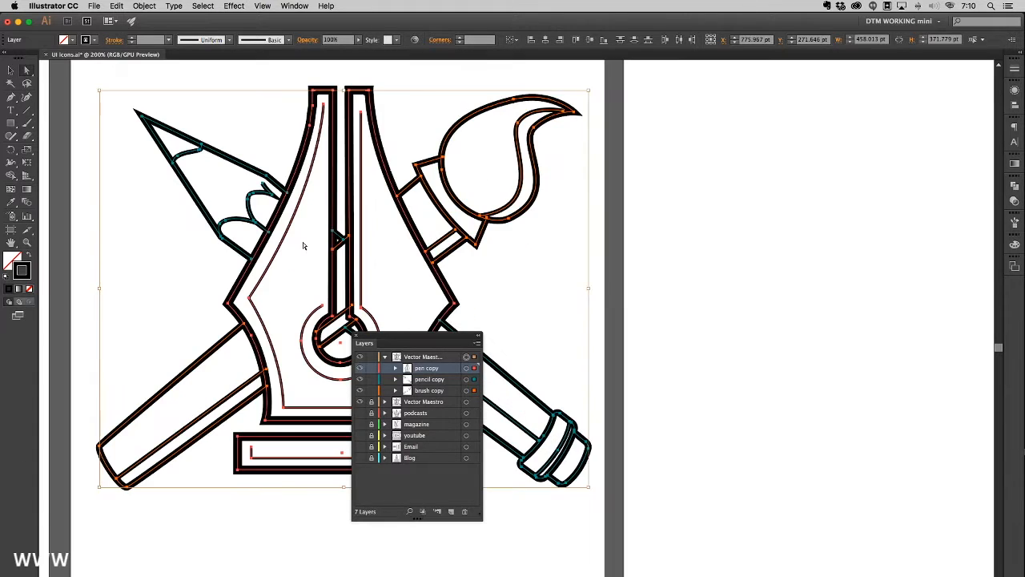
left_click_drag(392, 337, 670, 265)
scroll(451, 303, "up", 2)
scroll(451, 303, "left", 1)
left_click_drag(451, 303, 449, 302)
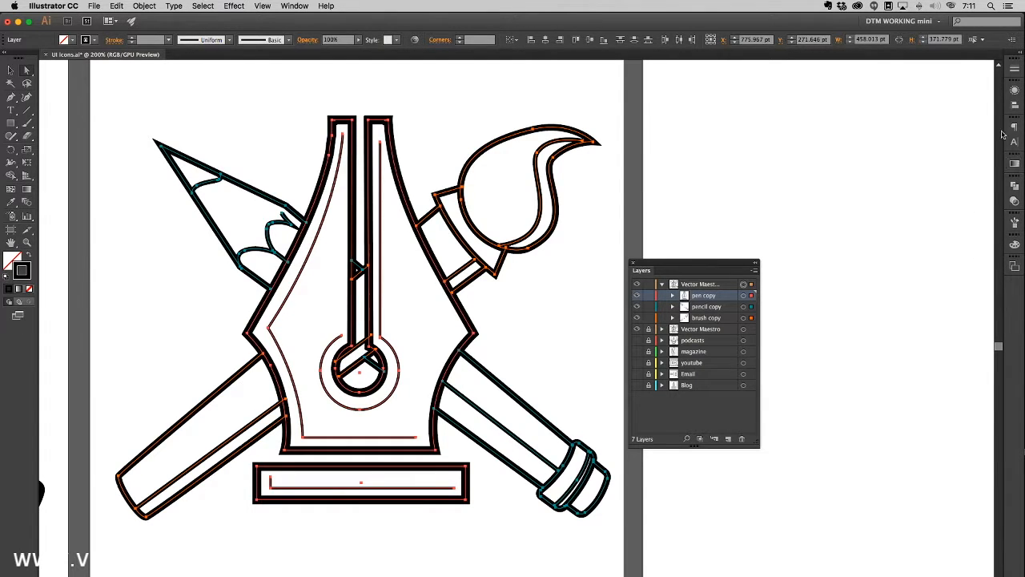
left_click(1014, 69)
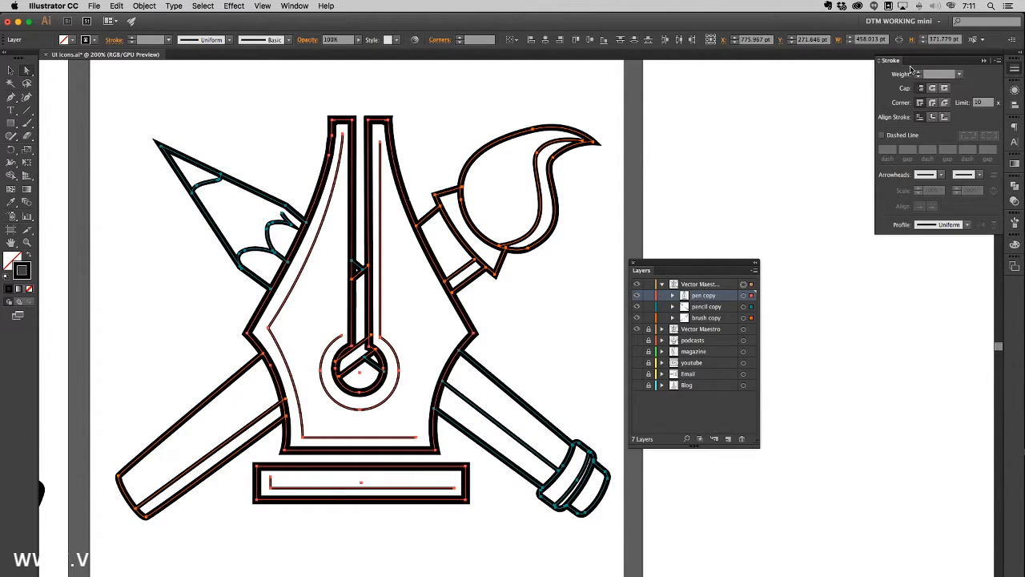
mouse_move(890, 64)
left_mouse_down()
mouse_move(612, 86)
mouse_move(606, 73)
left_mouse_up()
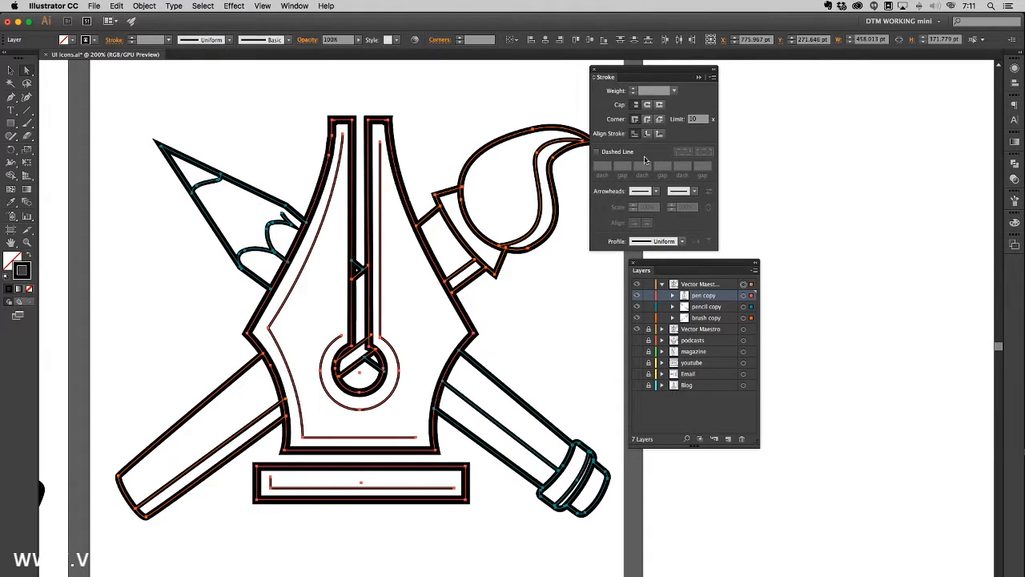
left_click_drag(512, 208, 457, 200)
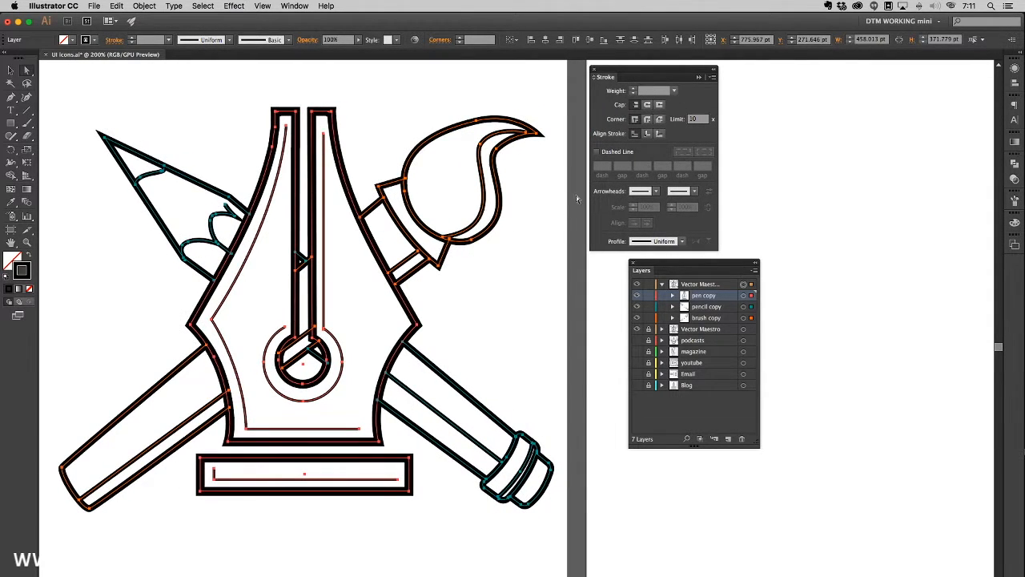
- Try a round join on the copied icon's stroke corners and set them back to a miter join
left_click(649, 119)
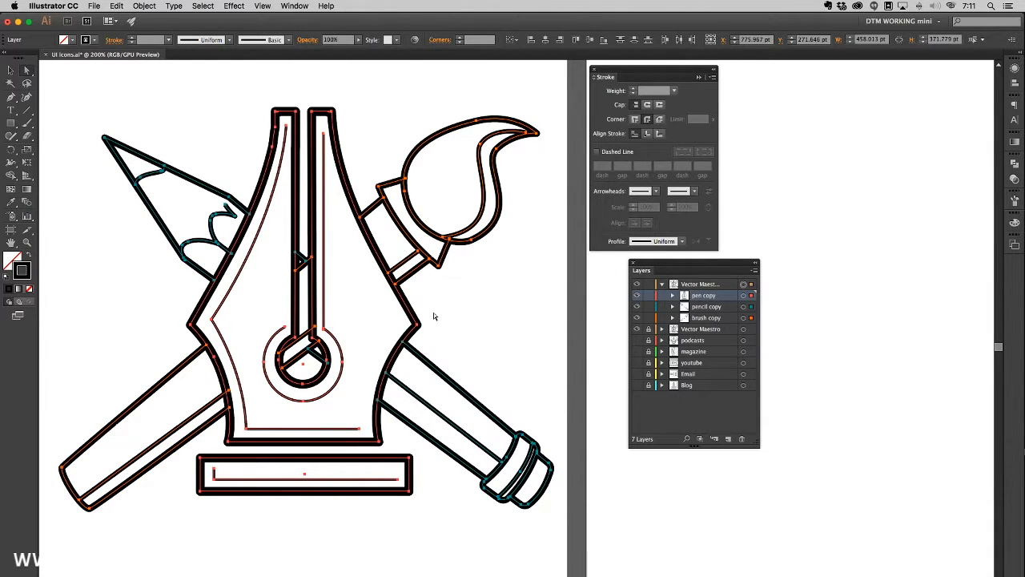
left_click(636, 119)
left_click(636, 119)
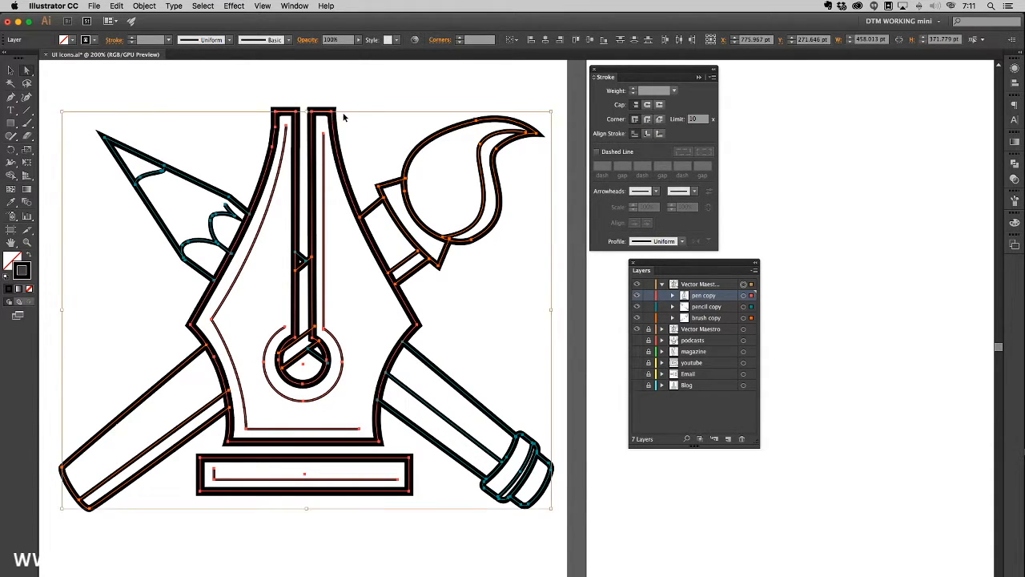
- Tear off the Pen tool group as a floating palette and activate the Anchor Point tool for the copied pen nib's tip
key("super+equal")
key("super+equal")
left_click_drag(341, 163, 433, 264)
left_click_drag(340, 136, 455, 361)
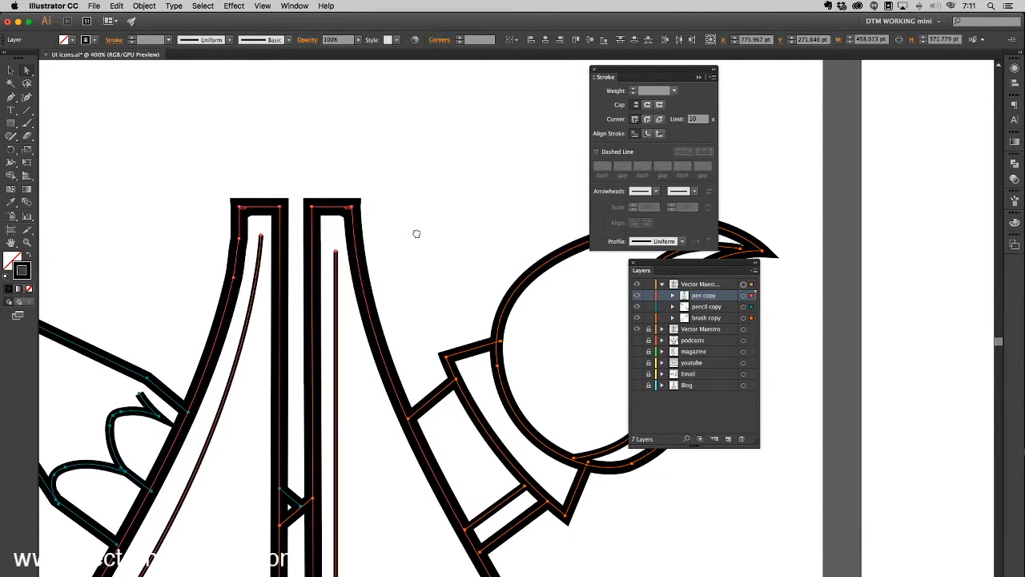
left_click_drag(388, 229, 425, 247)
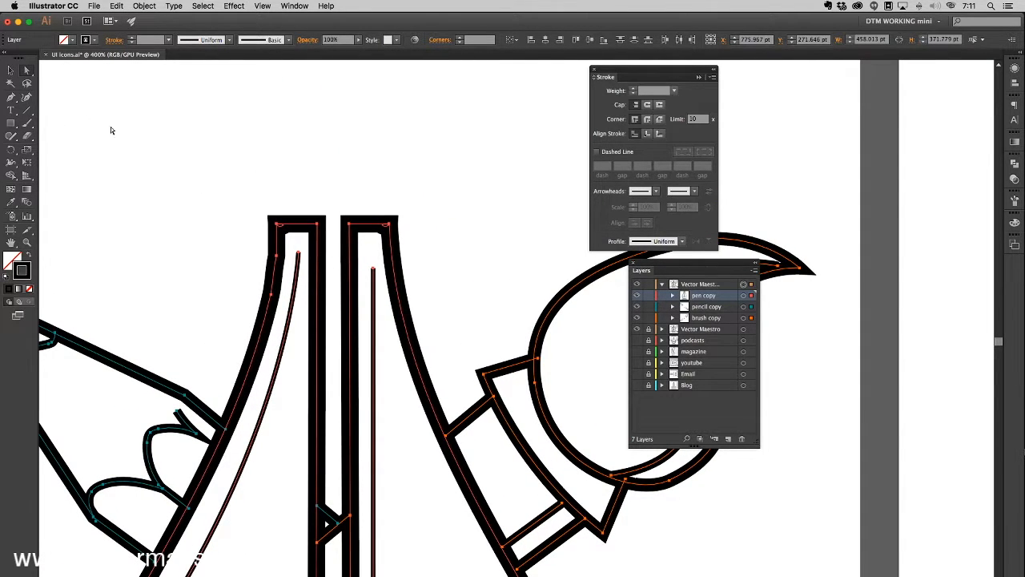
left_click_drag(13, 101, 141, 136)
left_click_drag(48, 108, 147, 138)
left_click(172, 161)
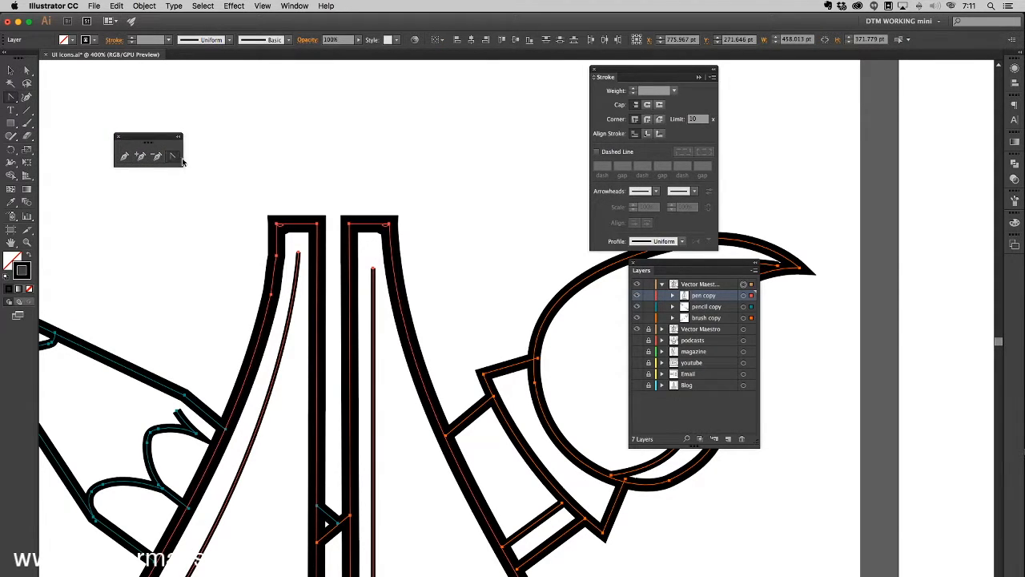
- Try to convert the anchor at the upper outer corner of the nib's right half into a sharp corner point
left_click(390, 225)
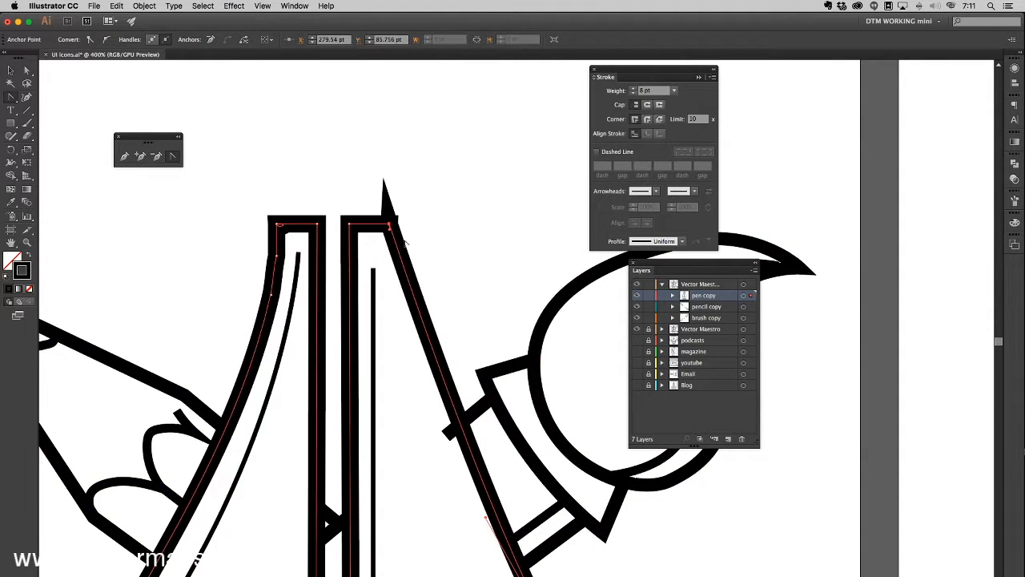
key("super+equal")
key("super+equal")
left_click_drag(275, 185, 441, 322)
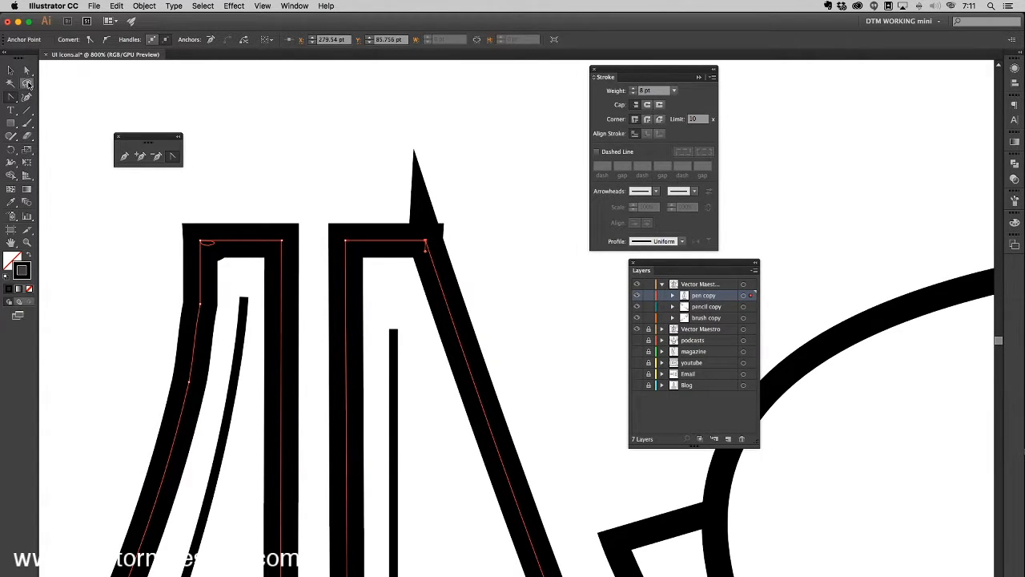
key("super+z")
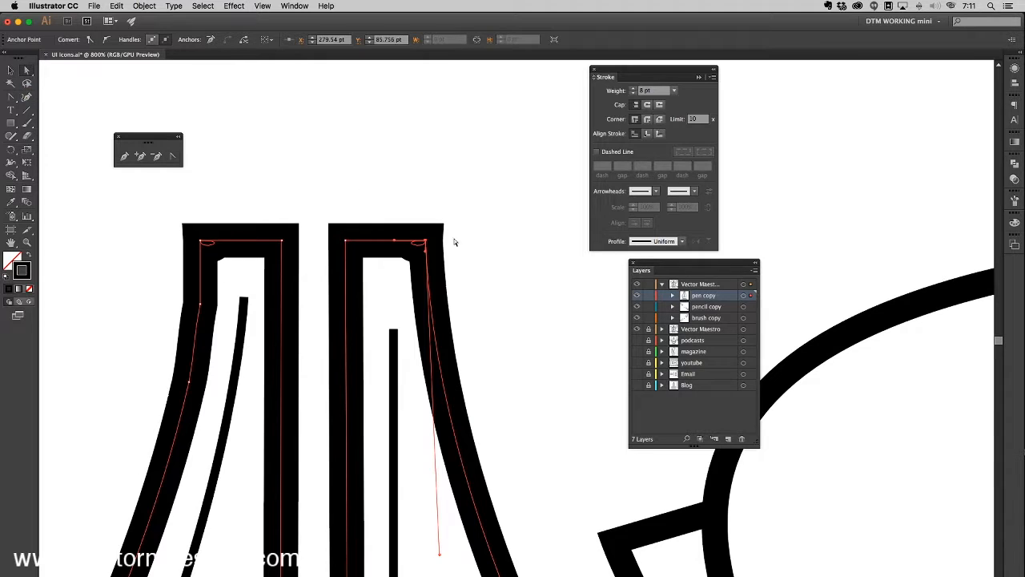
- Pull the anchor at the upper outer corner of the nib's right half aside to expose overlapping anchors, and undo each move
key("super+equal")
key("super+equal")
left_click_drag(361, 206, 464, 365)
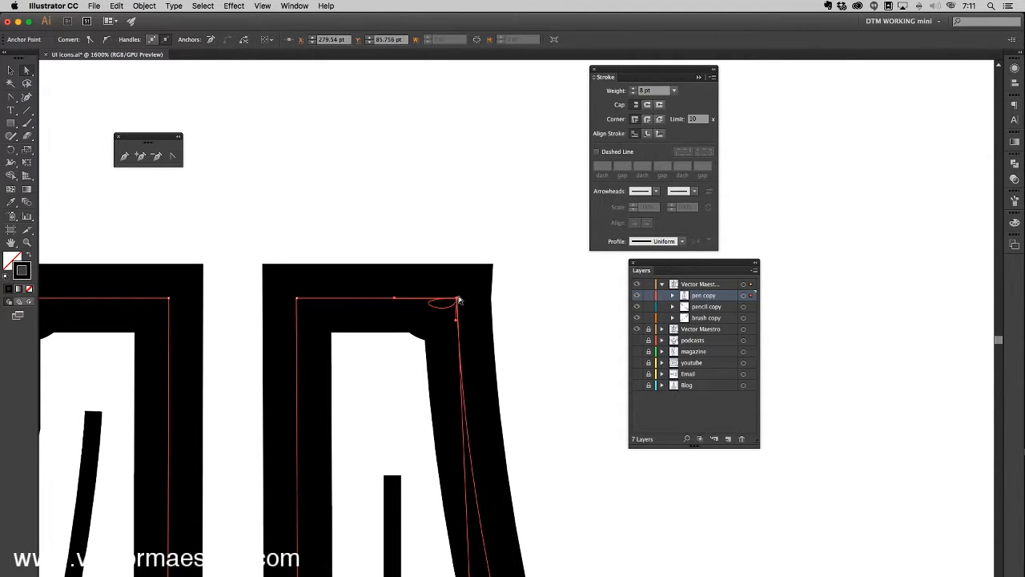
key("super+shift+a")
left_click_drag(457, 298, 475, 310)
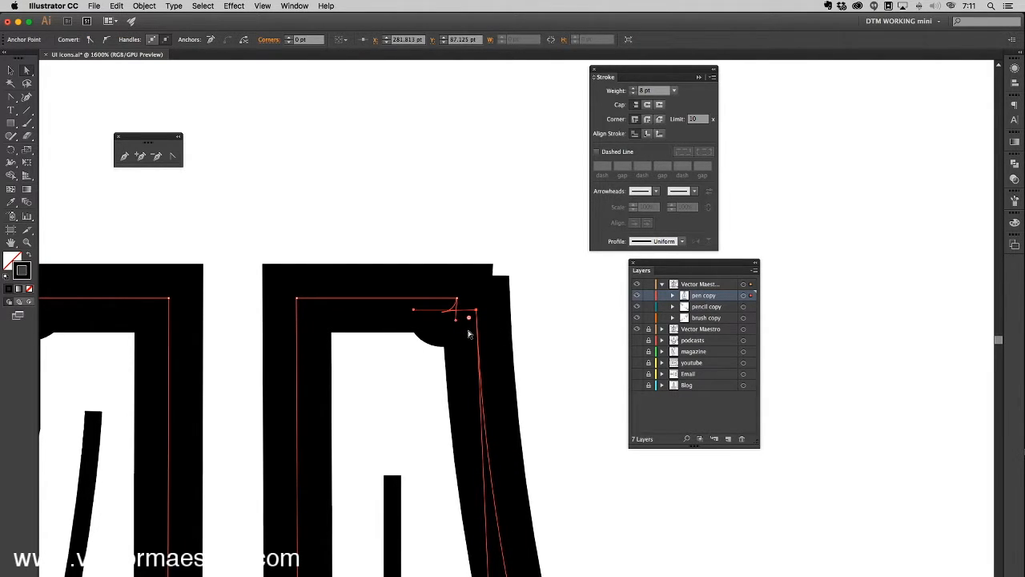
key("super+z")
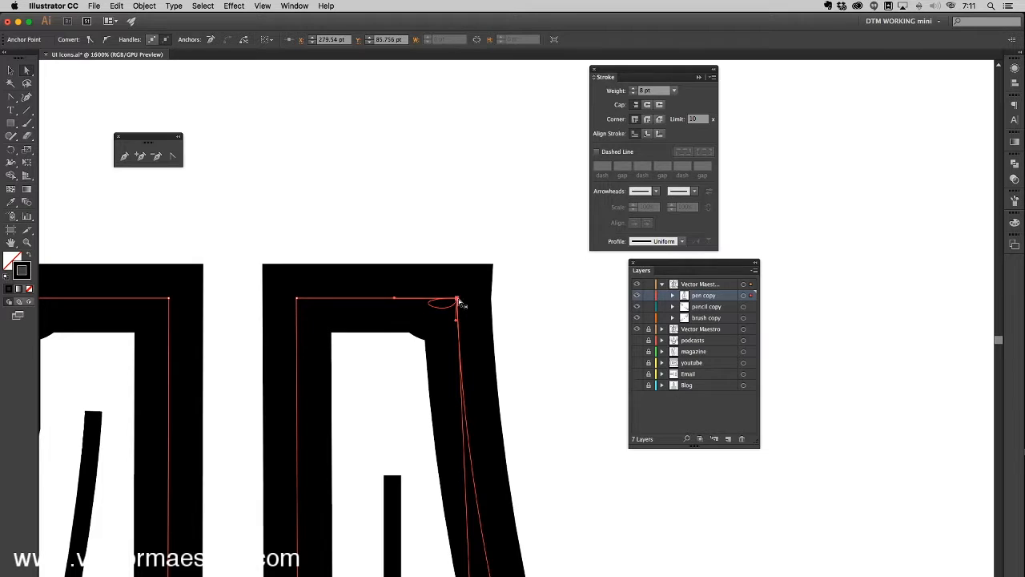
left_click_drag(457, 298, 468, 304)
key("super+z")
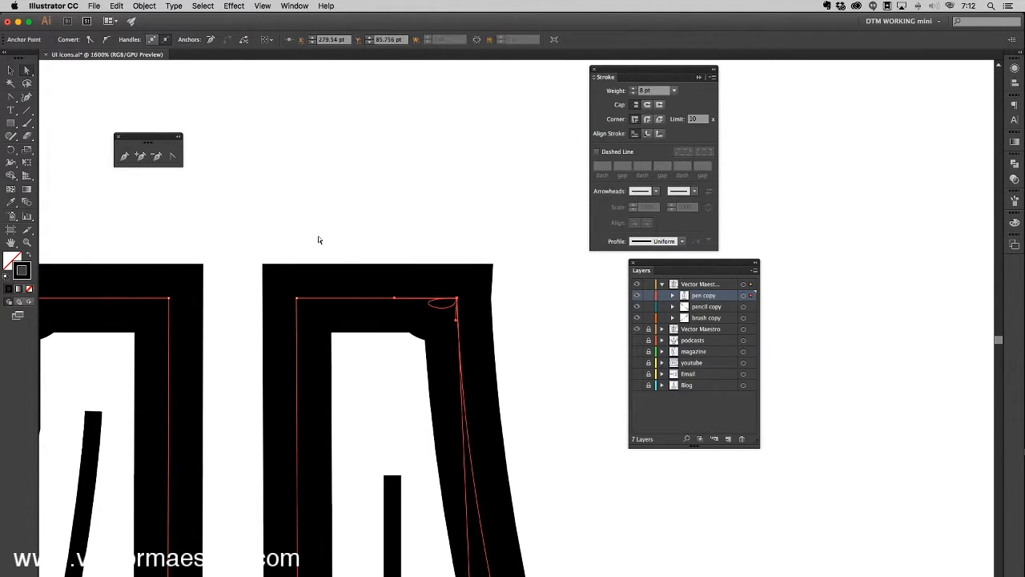
- Show the rulers for the document
left_click(235, 6)
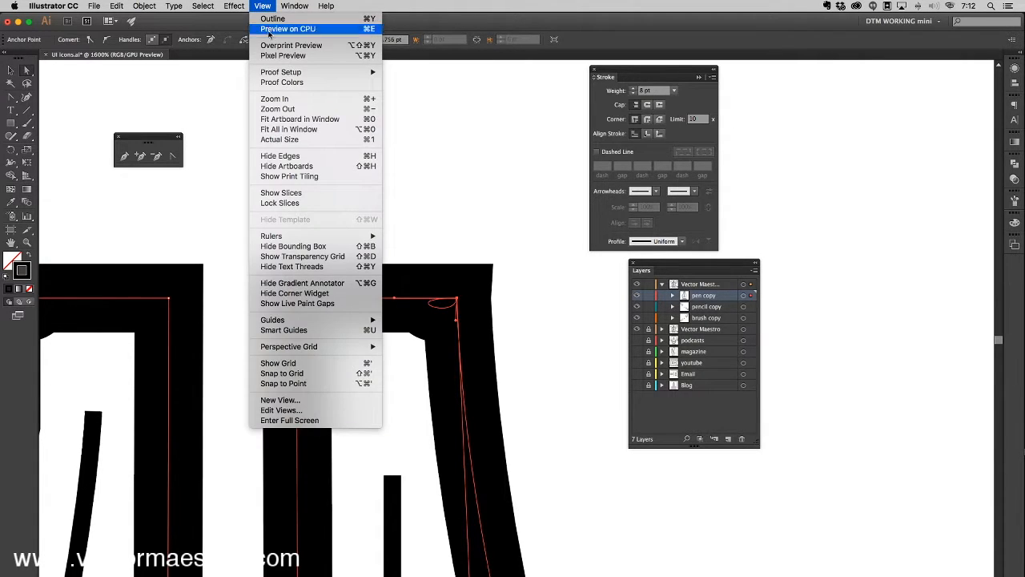
mouse_move(284, 4)
mouse_move(207, 5)
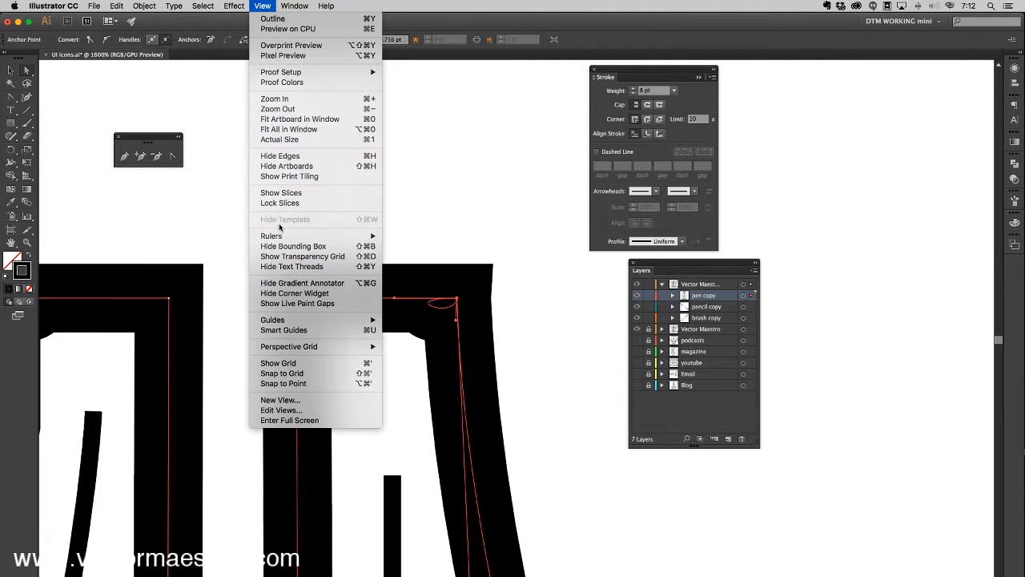
mouse_move(301, 234)
mouse_move(298, 320)
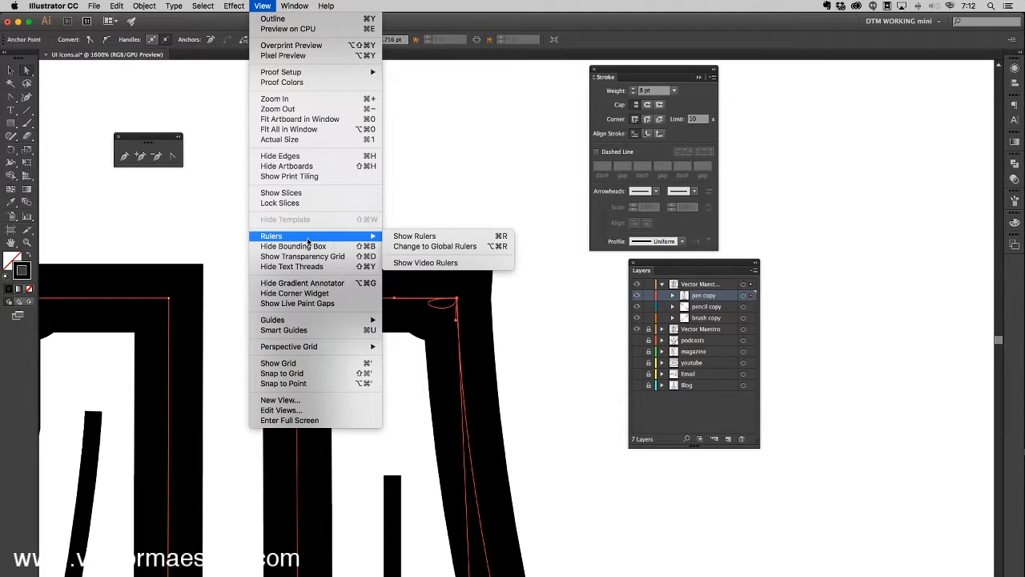
left_click(432, 236)
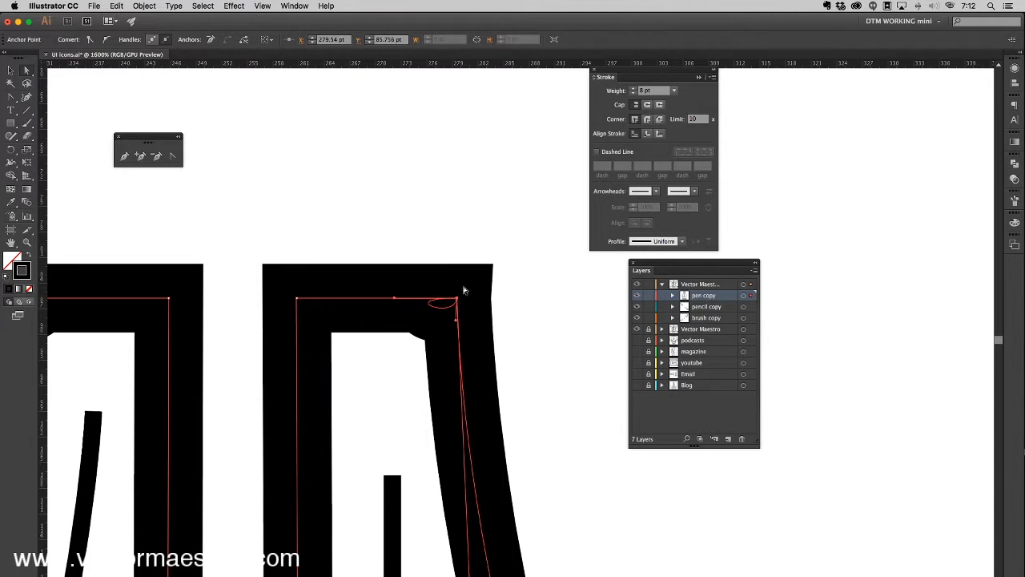
- Place a vertical and a horizontal ruler guide crossing at the upper outer corner anchor of the nib's right half
left_click_drag(40, 235, 457, 301)
left_click_drag(506, 63, 500, 285)
left_click_drag(527, 253, 405, 317)
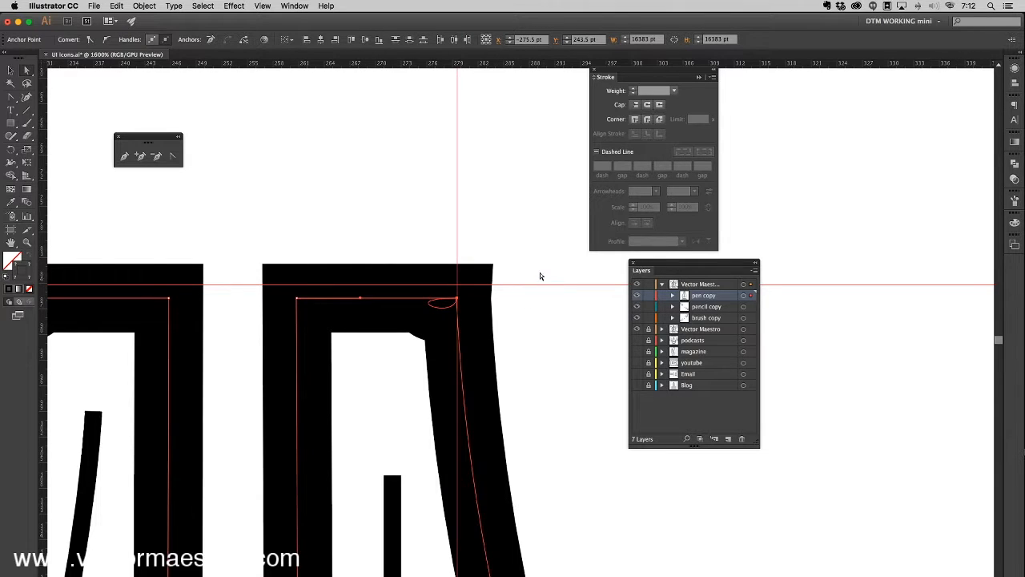
left_click(549, 297)
left_click_drag(549, 286, 544, 298)
- Create a new top-level layer above the copied icons' layer
left_click(726, 439)
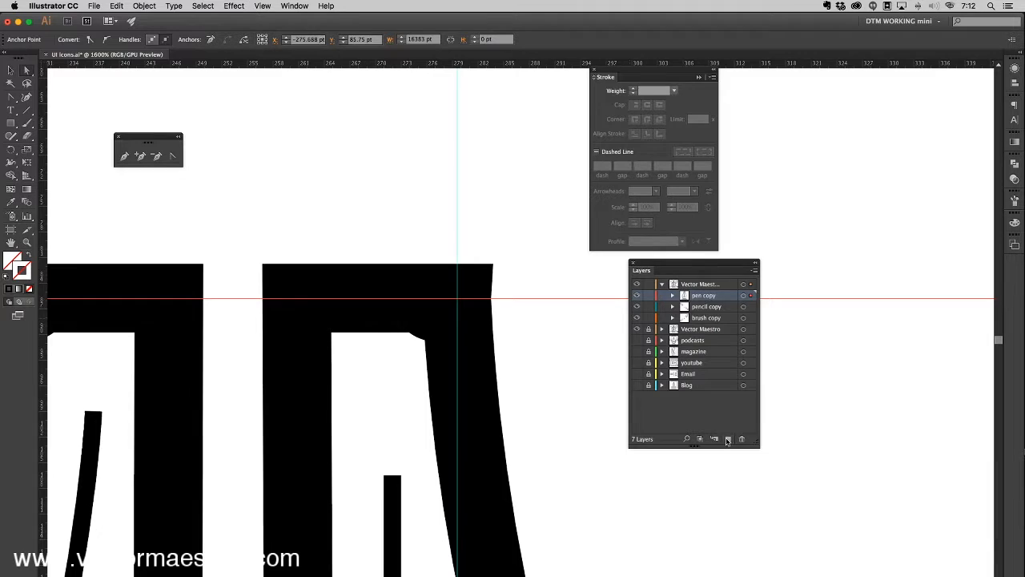
mouse_move(705, 296)
left_mouse_down()
mouse_move(712, 278)
mouse_move(709, 298)
mouse_move(708, 286)
left_mouse_up()
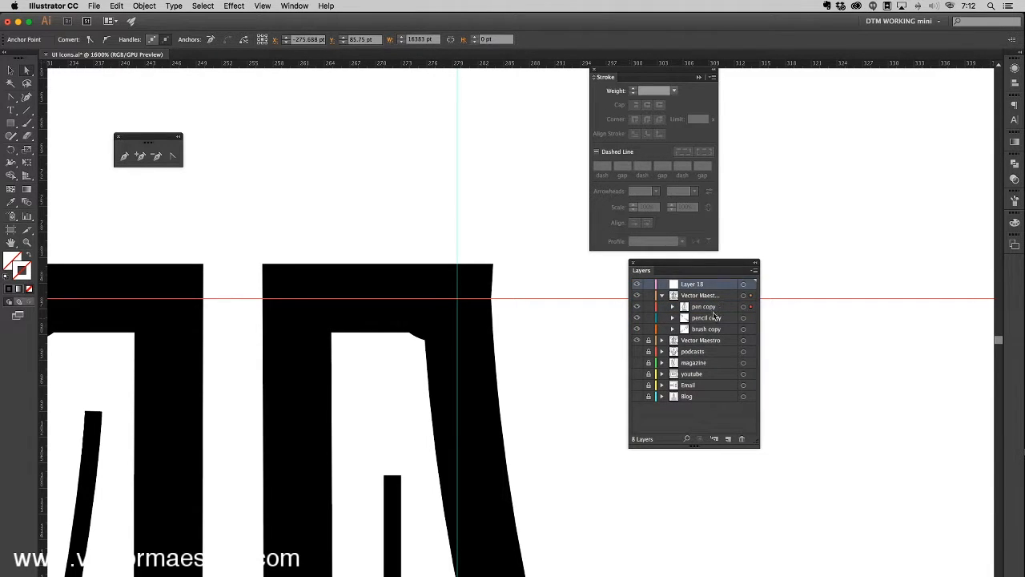
- Try to send the selected guide to the new top layer with Send to Current Layer, and undo it
left_click_drag(407, 187, 535, 239)
key("Return")
key("Return")
key("Return")
key("Escape")
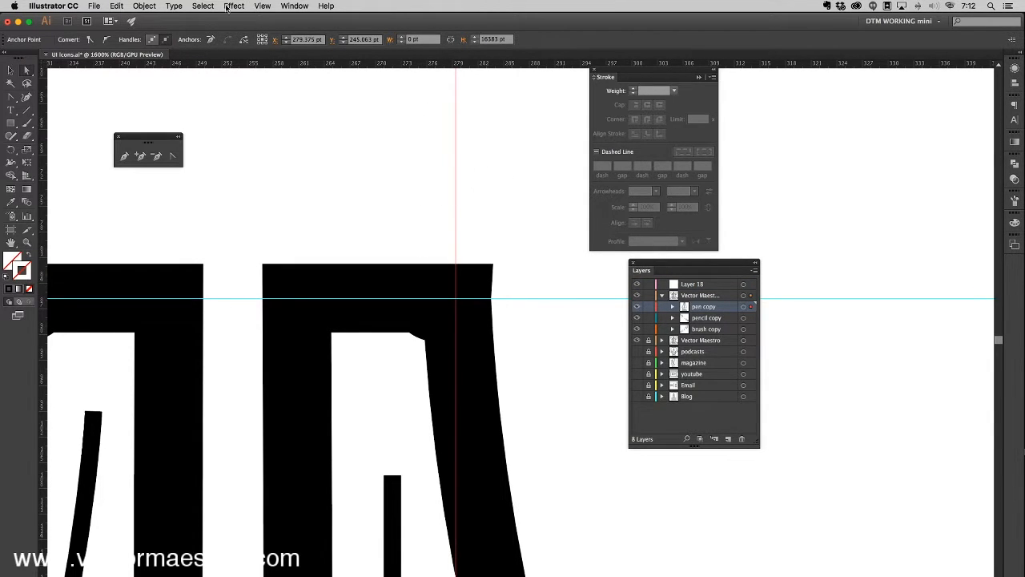
left_click(660, 280)
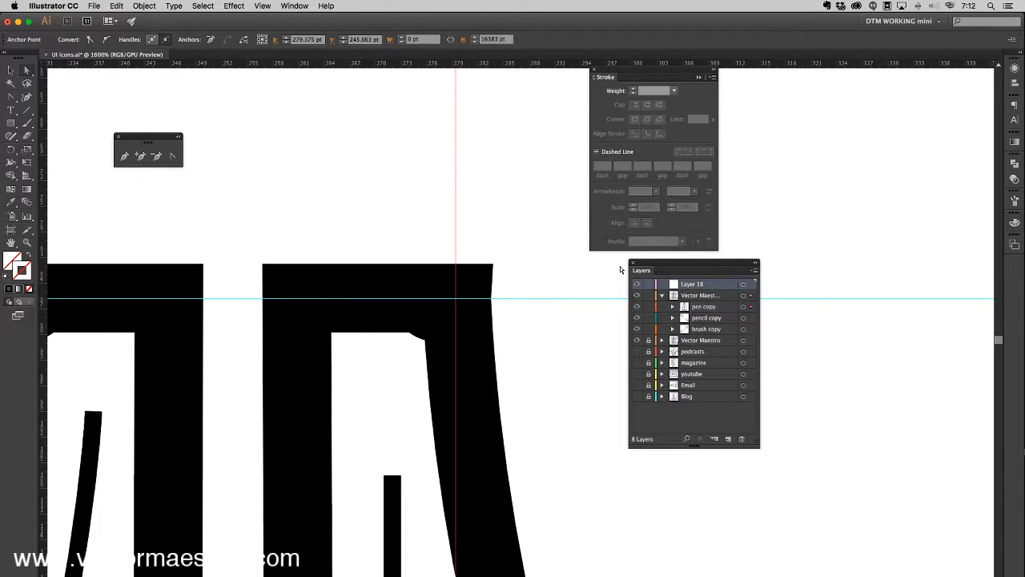
left_click(144, 5)
mouse_move(214, 33)
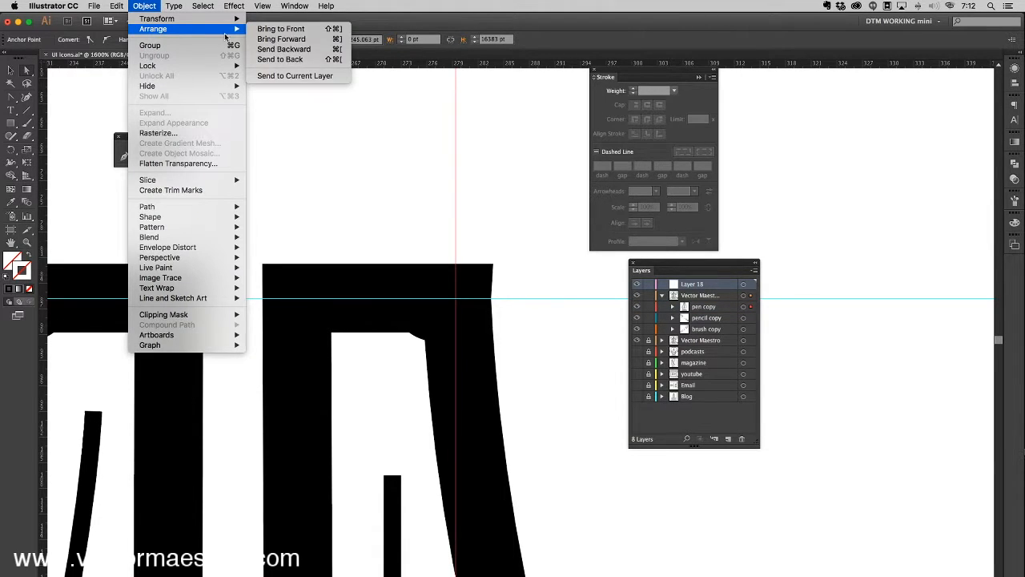
left_click(306, 78)
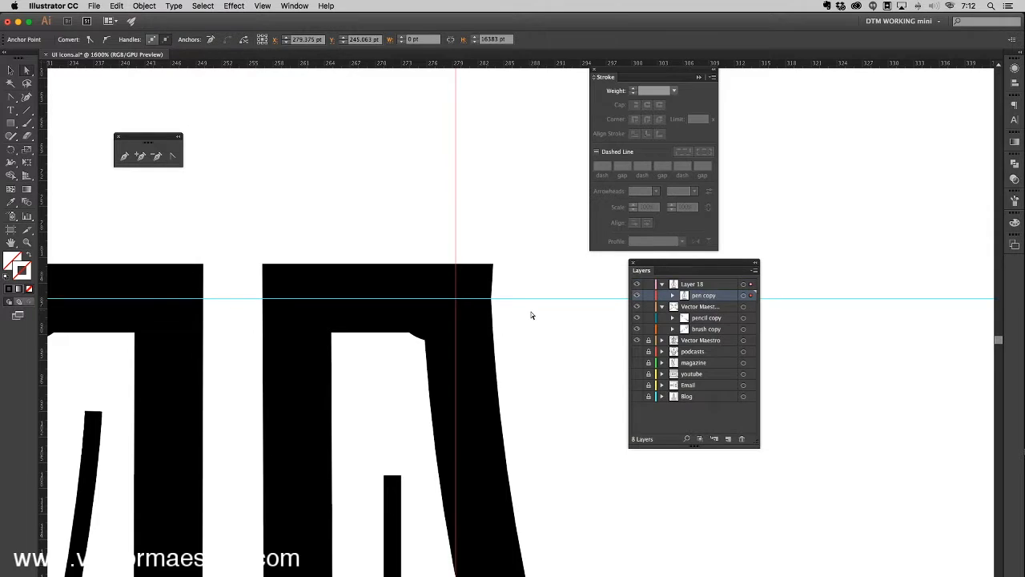
key("super+z")
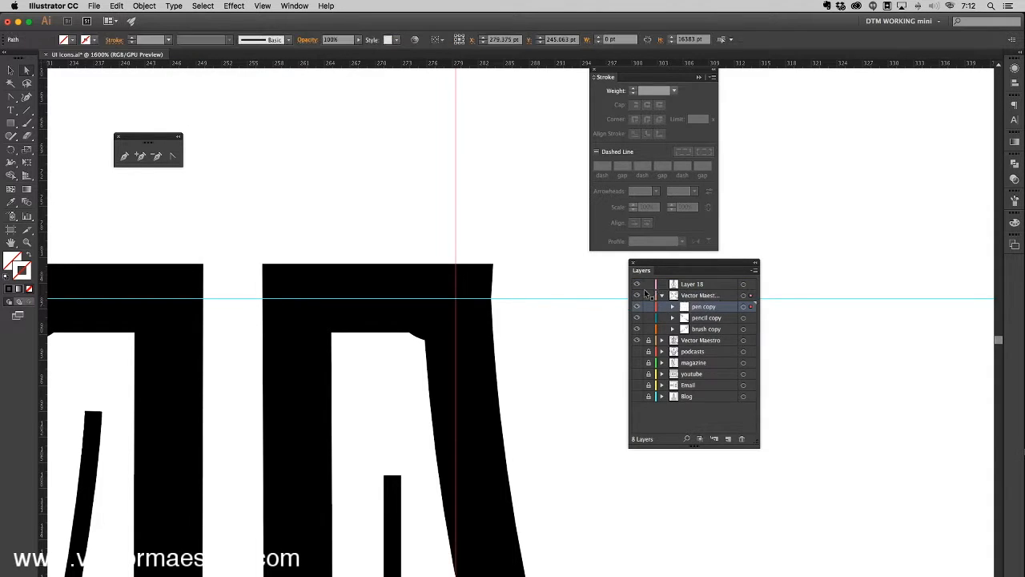
- Move both guides from the pen copy sublayer into the new top layer and collapse the icon layer below it
left_click(672, 307)
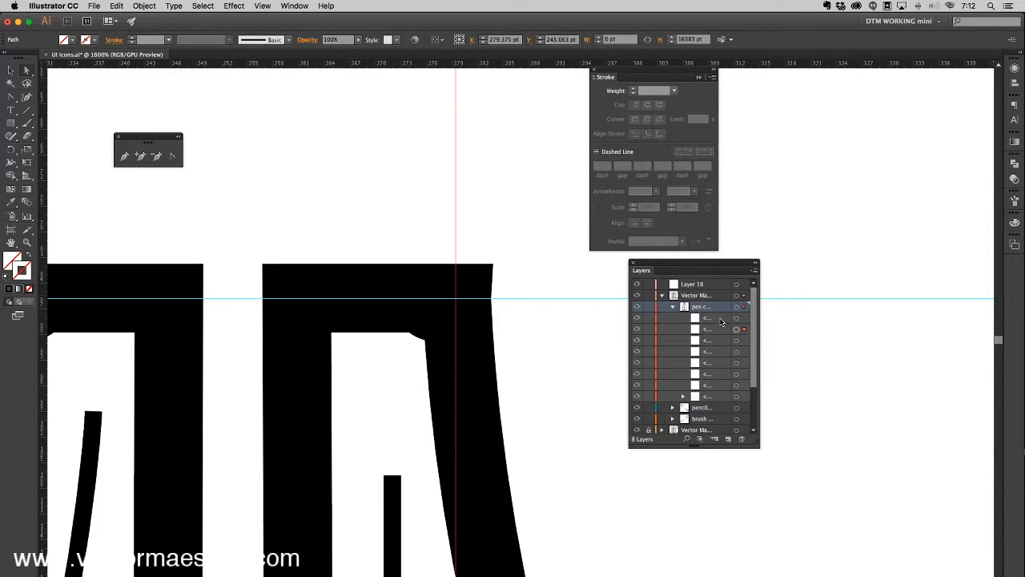
left_click(720, 320)
left_click(717, 330, "shift")
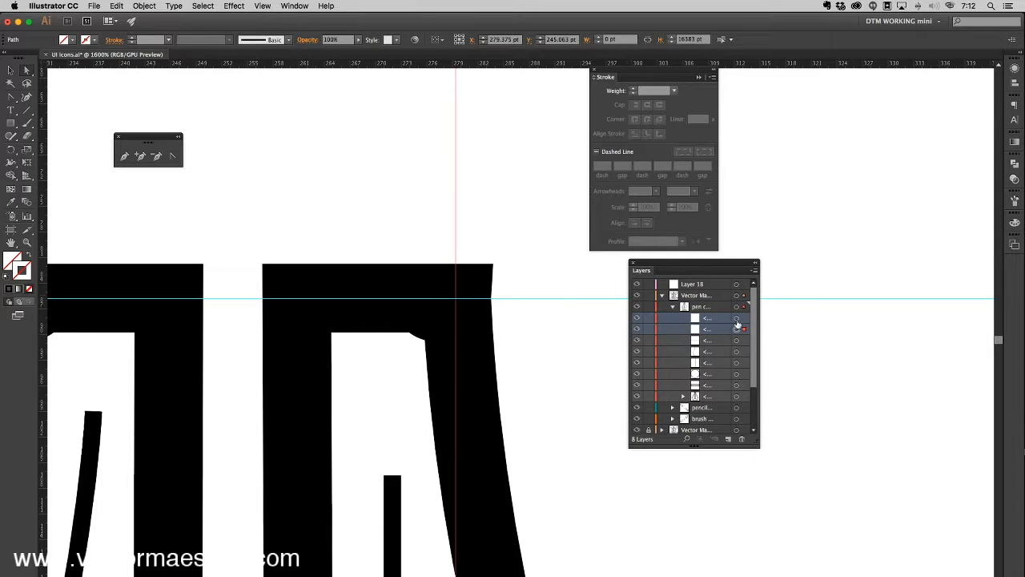
left_click_drag(720, 323, 721, 286)
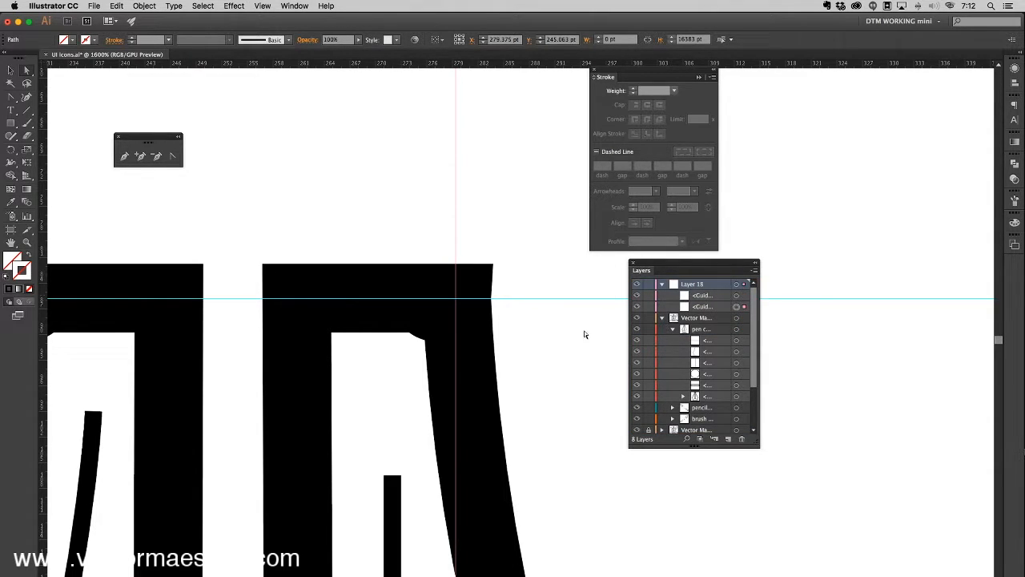
left_click(661, 318)
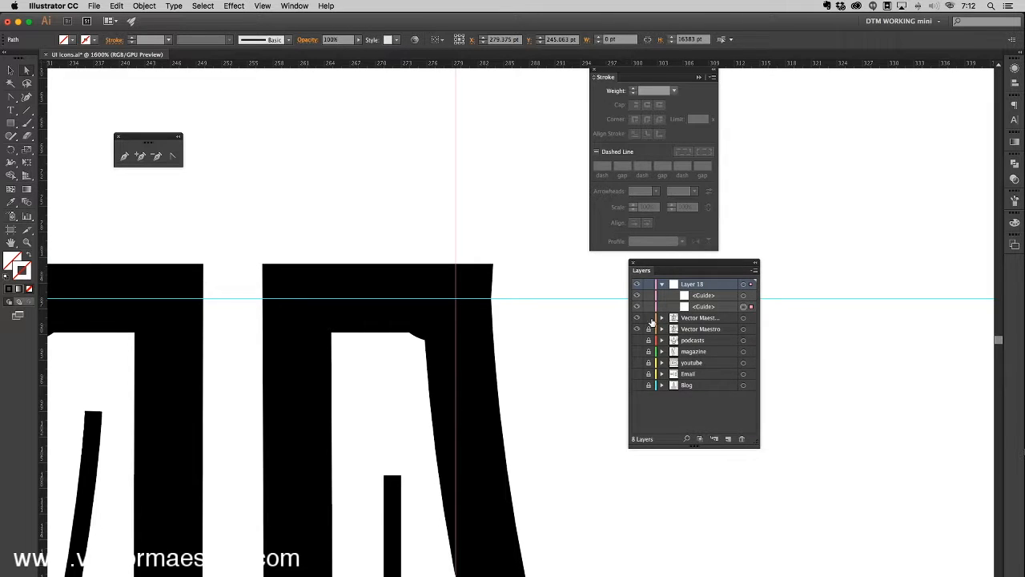
- Shift the vertical guide onto the path's upper outer corner anchor, checking it against the selected nib outline
left_click(741, 319)
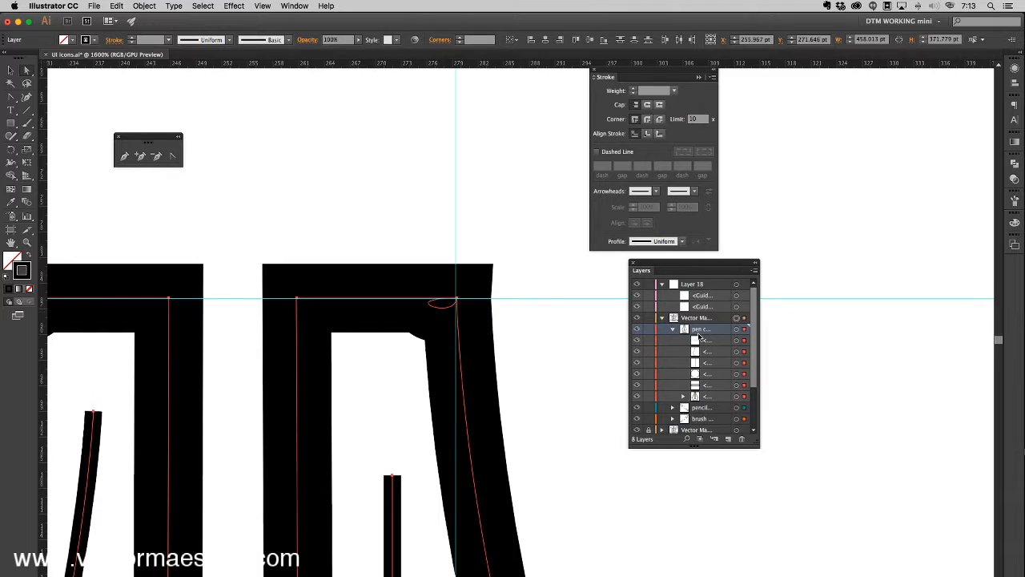
key("v")
left_click(459, 230)
left_click_drag(459, 226, 457, 227)
left_click_drag(570, 271, 428, 355)
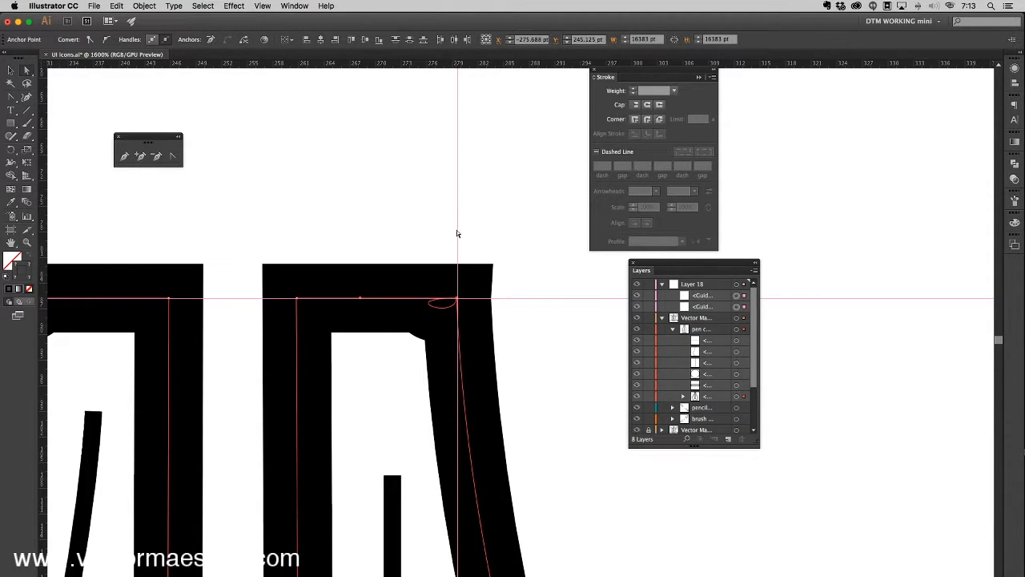
left_click_drag(459, 231, 446, 229)
key("super+z")
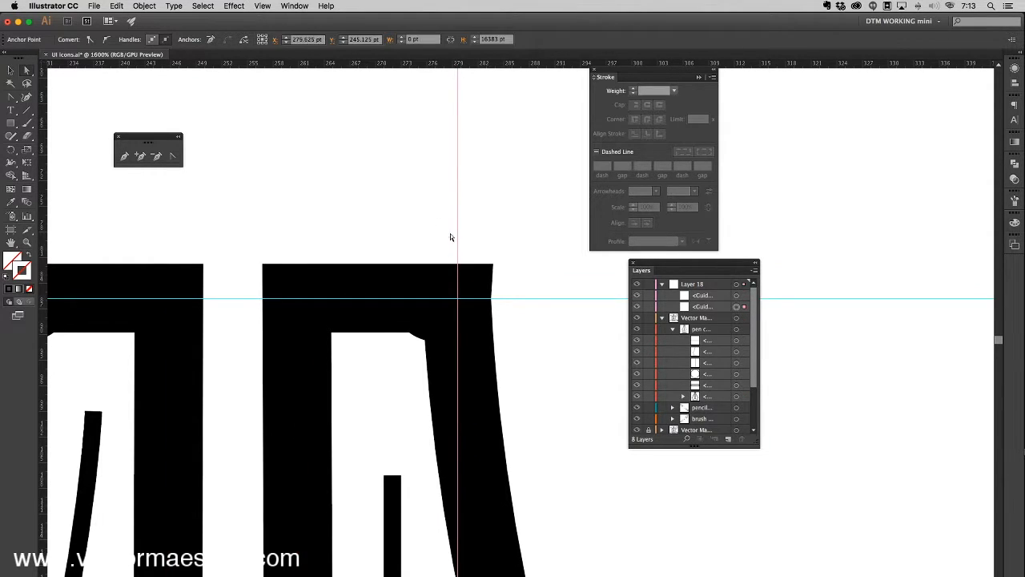
- Fine-tune the vertical guide at higher magnification so it runs exactly through the nib's upper outer corner anchor
key("Left")
key("super+plus")
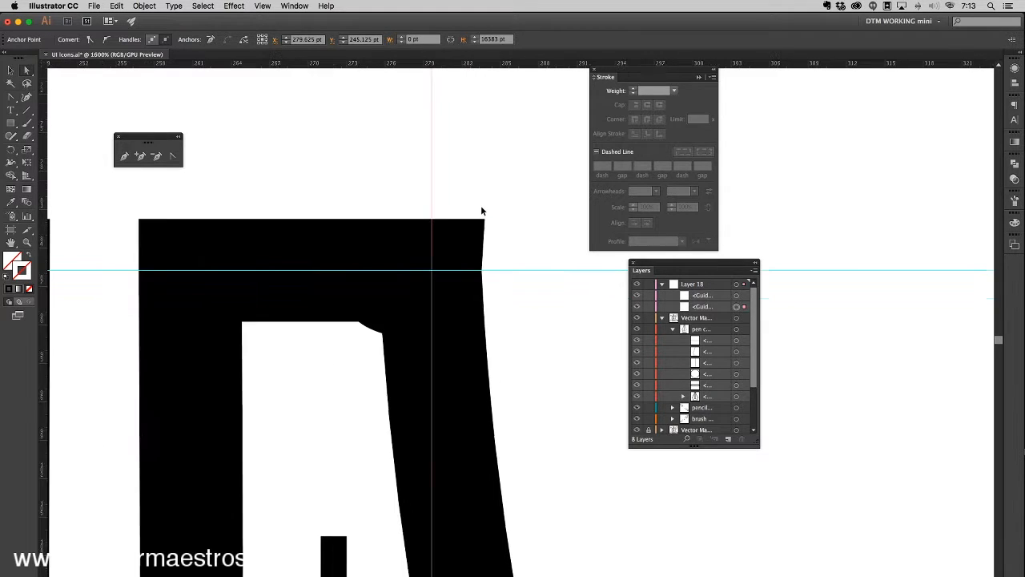
left_click(429, 184)
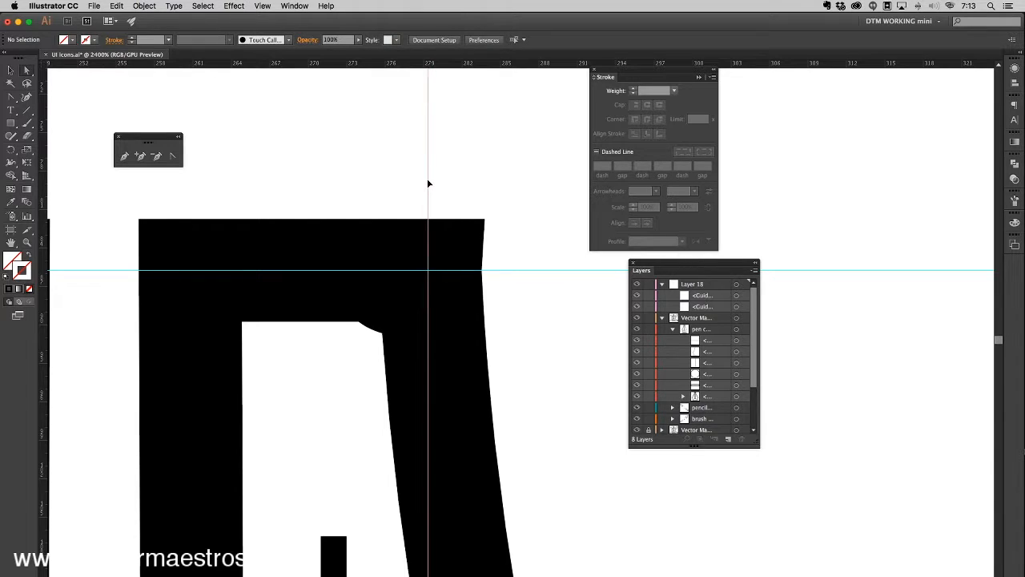
key("super+a")
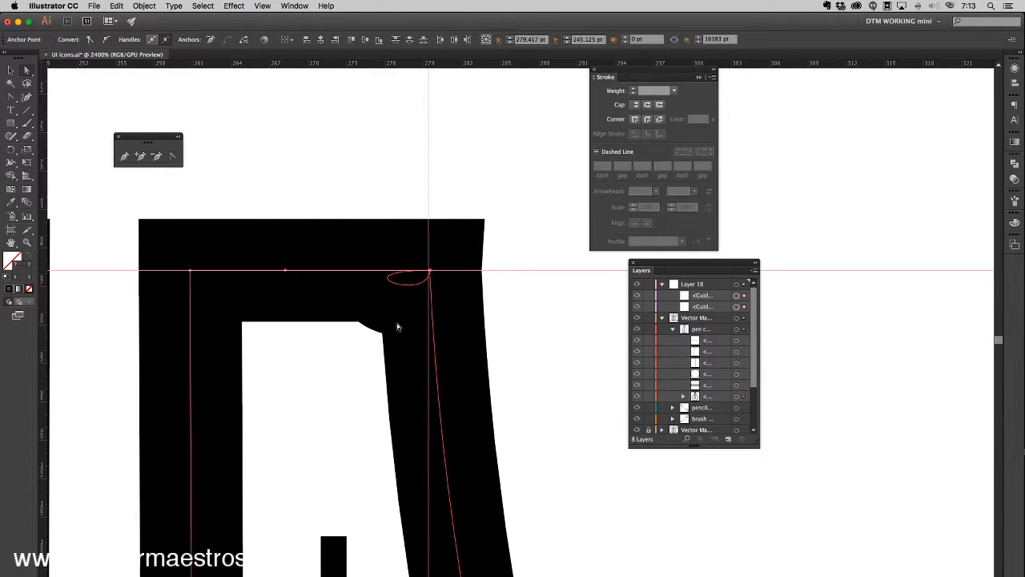
left_click(448, 172)
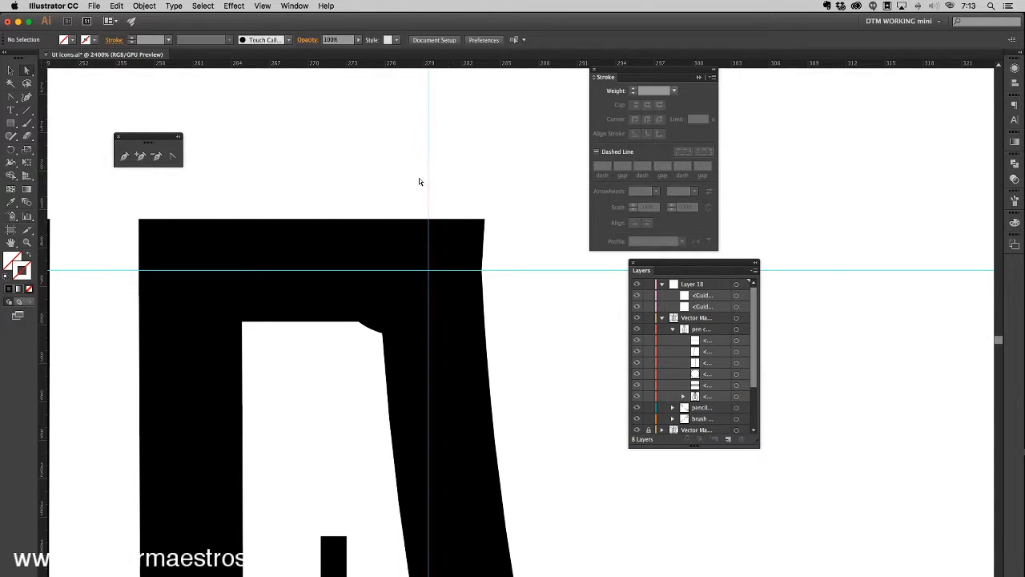
left_click(428, 177)
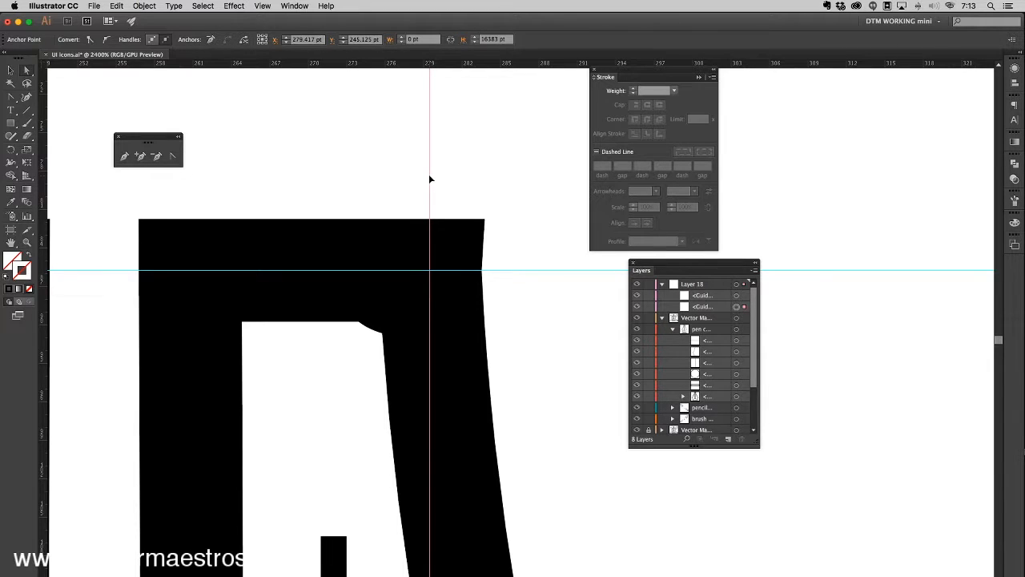
left_click_drag(439, 181, 428, 282)
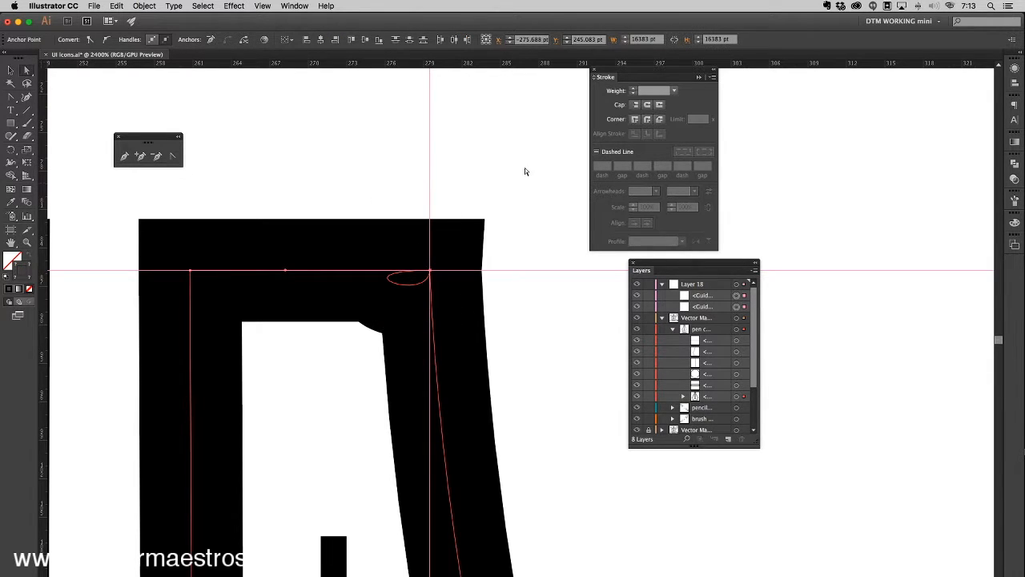
- Deselect everything, then lock and collapse the layer holding the guides
left_click(508, 212)
left_click(648, 284)
left_click(661, 284)
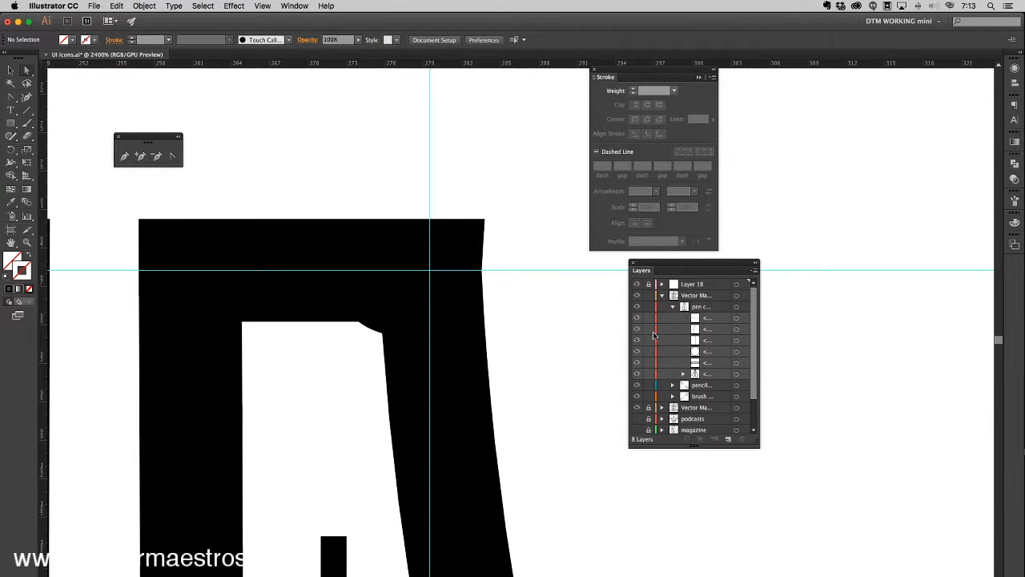
- Move one overlapping corner anchor down and outward off the guide intersection, and delete the redundant anchor left at the intersection
left_click(156, 155)
left_click(27, 70)
left_click(430, 275)
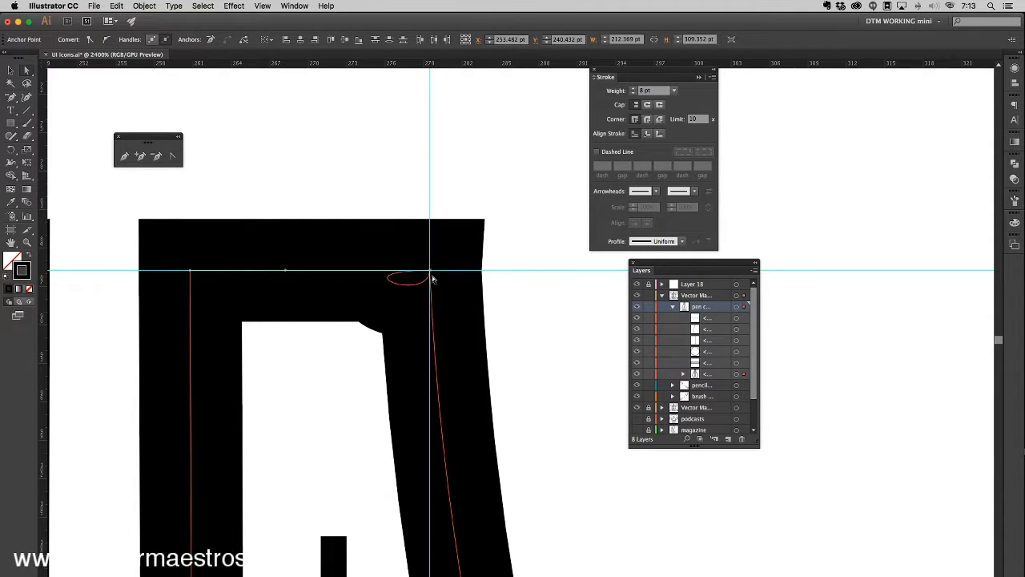
mouse_move(431, 273)
left_mouse_down()
mouse_move(445, 286)
mouse_move(432, 273)
left_mouse_up()
key("super+shift+a")
left_click(432, 273)
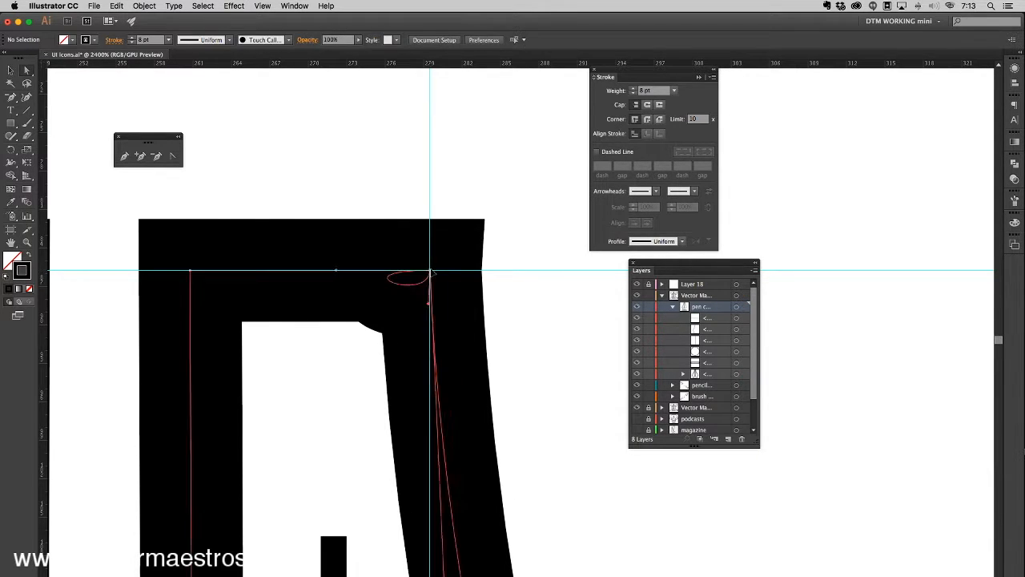
left_click_drag(430, 271, 440, 289)
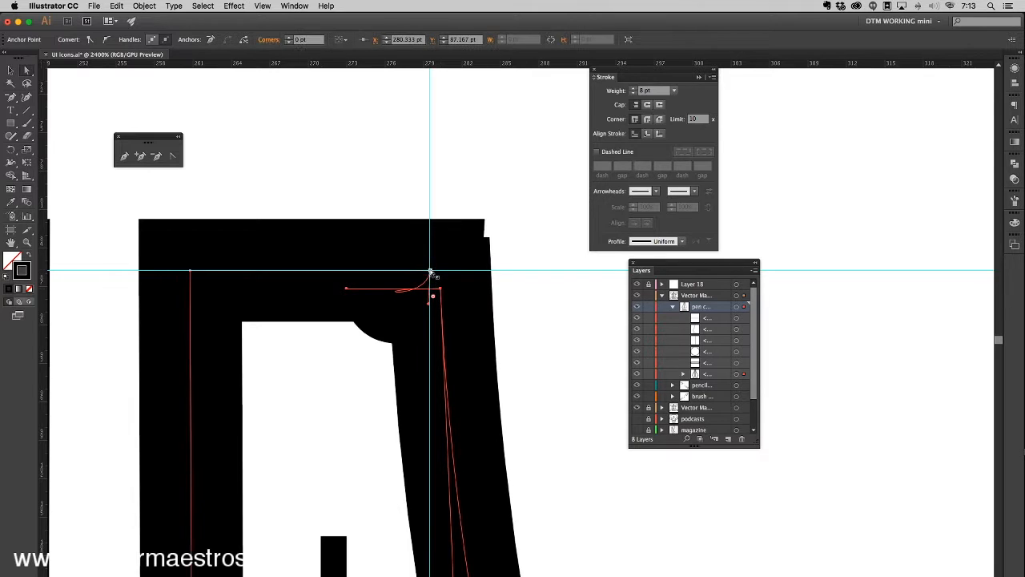
left_click(158, 157)
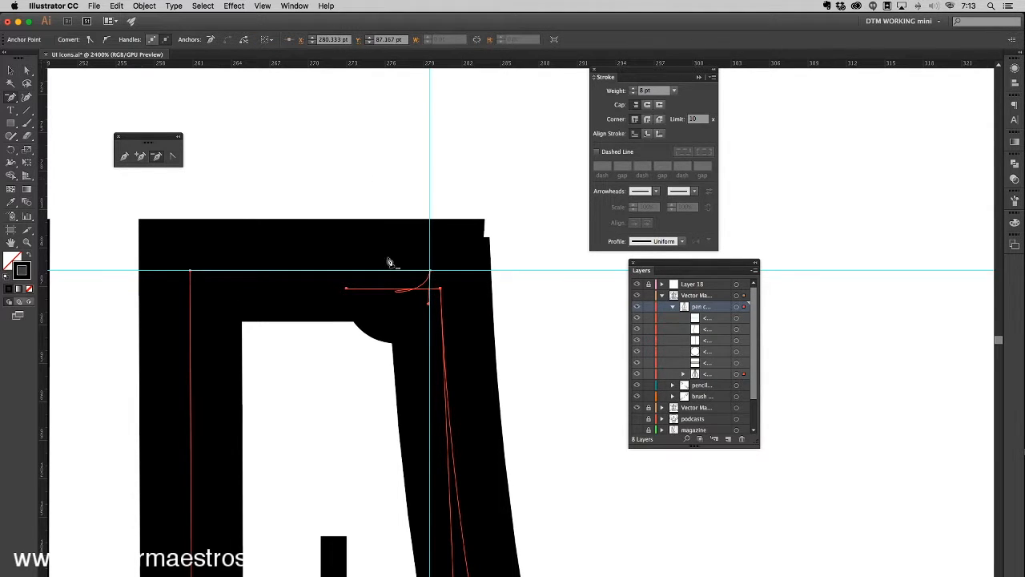
left_click(432, 275)
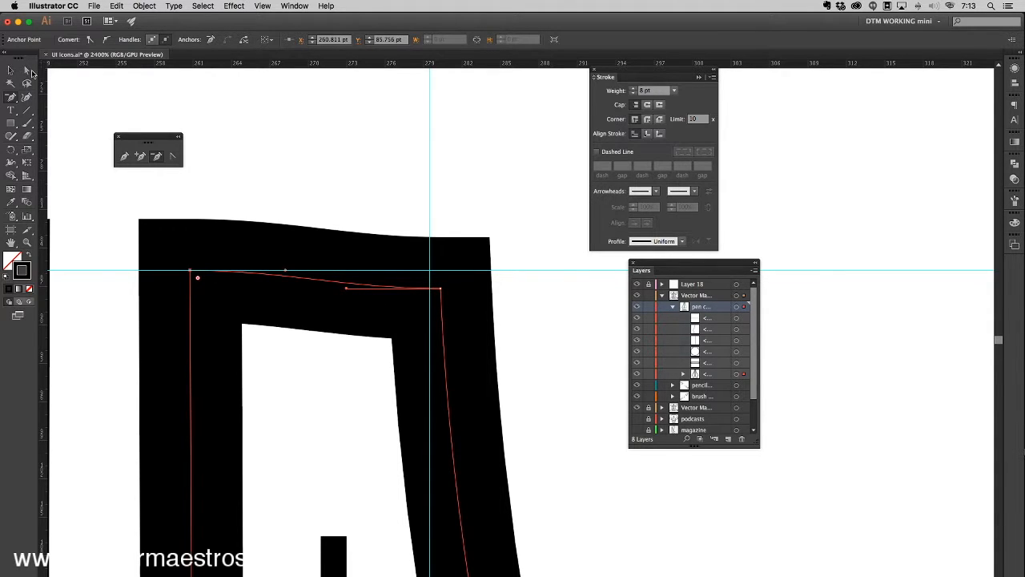
- Move the nib right half's upper outer corner anchor onto the guide intersection and hide the guides
left_click(26, 71)
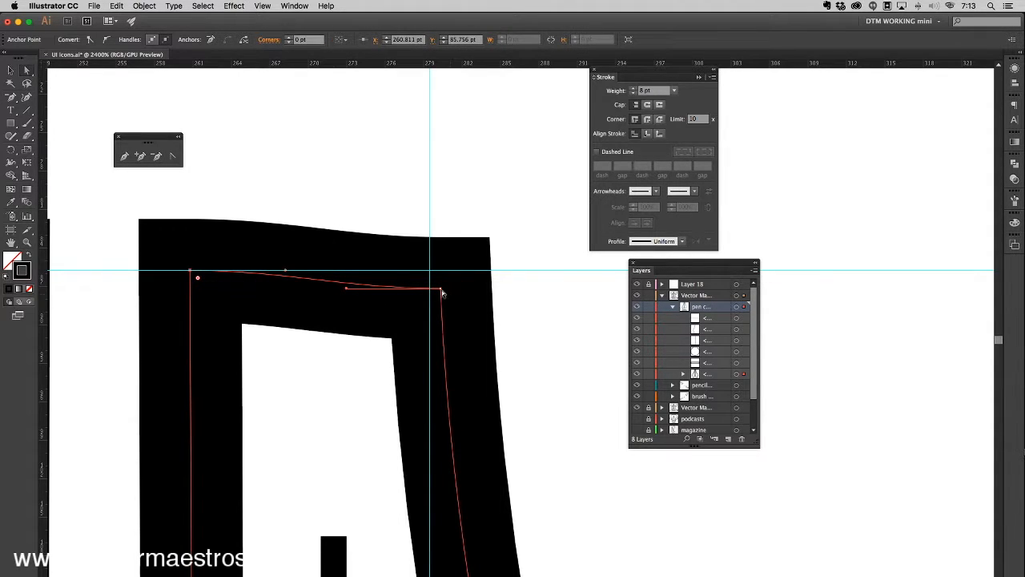
left_click_drag(442, 290, 430, 273)
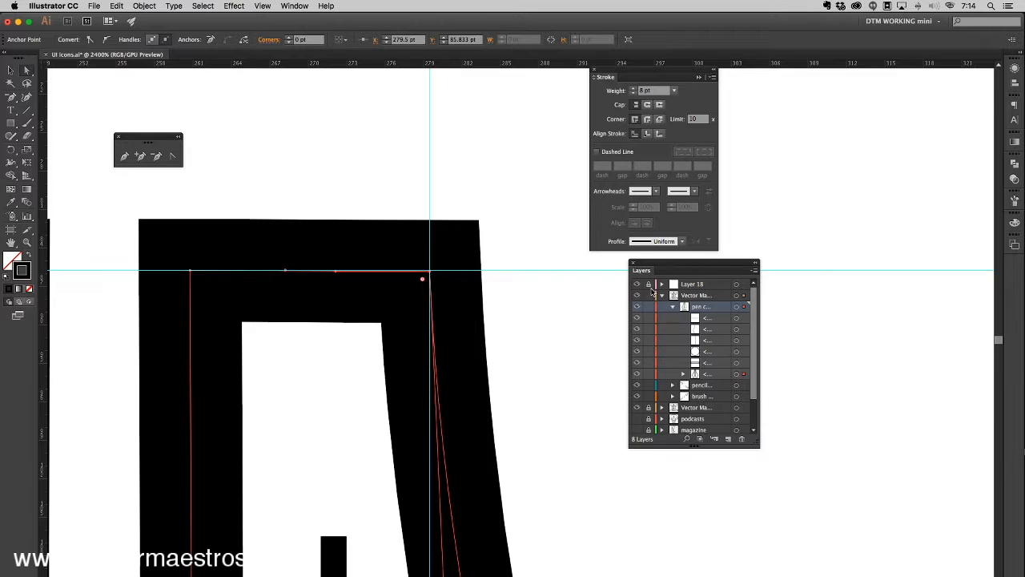
key("super+semicolon")
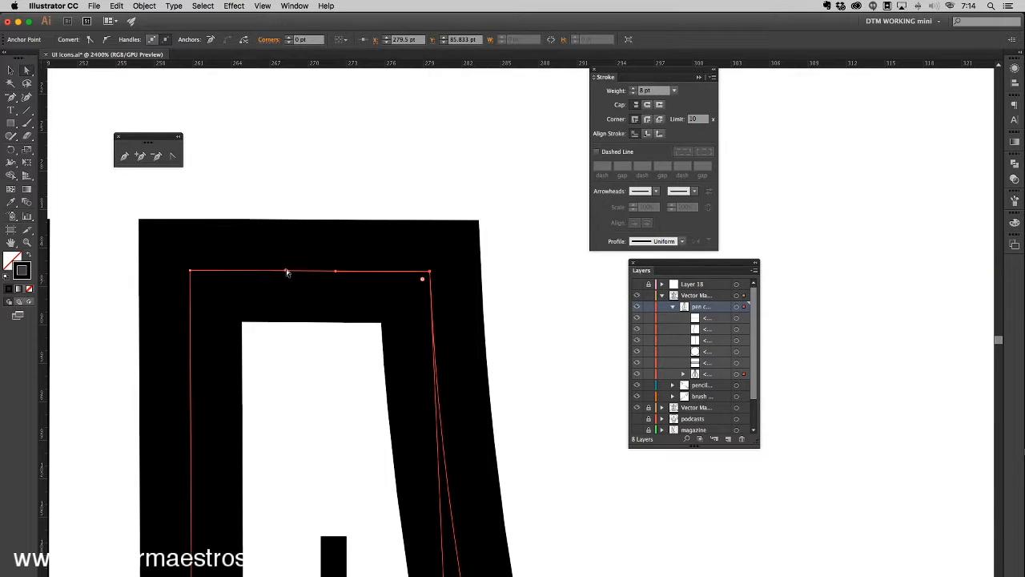
- Convert the right half's upper inner corner anchor to a plain corner point without handles
left_click(173, 156)
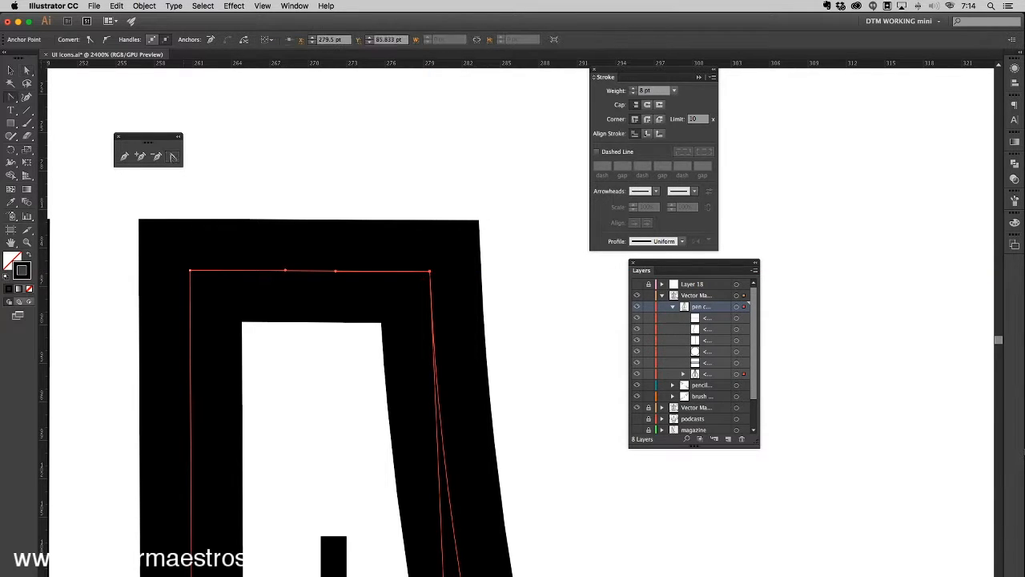
left_click(191, 273)
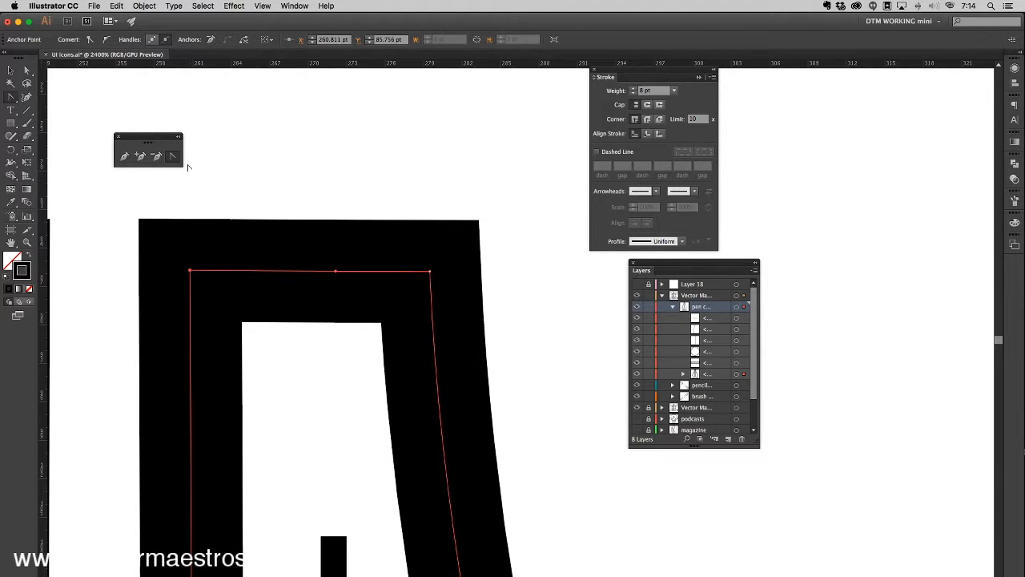
- Try to remove the top-edge handle of the right half's outer corner anchor with the Anchor Point tool, undoing each attempt
left_click_drag(339, 271, 429, 274)
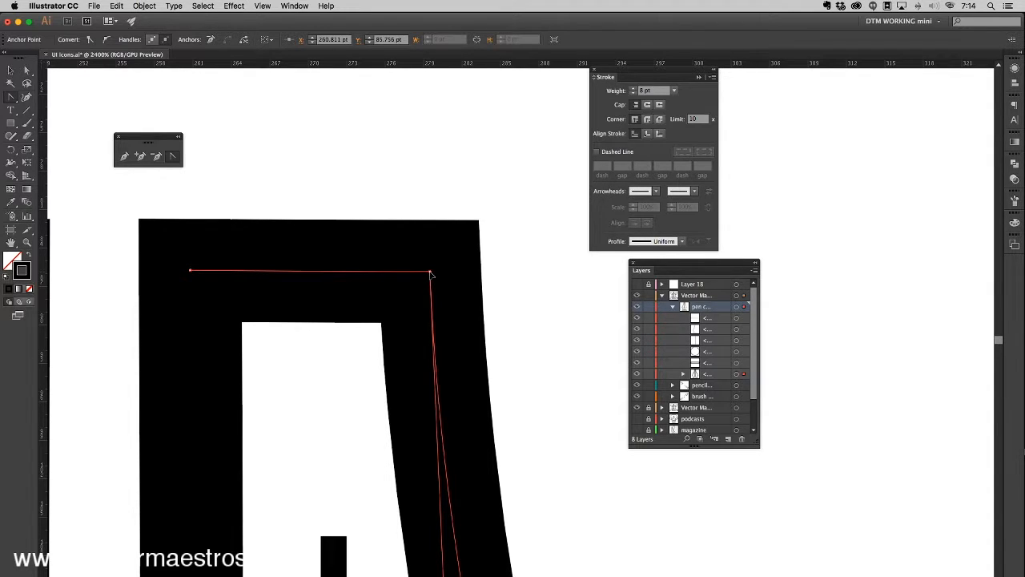
left_click(429, 273)
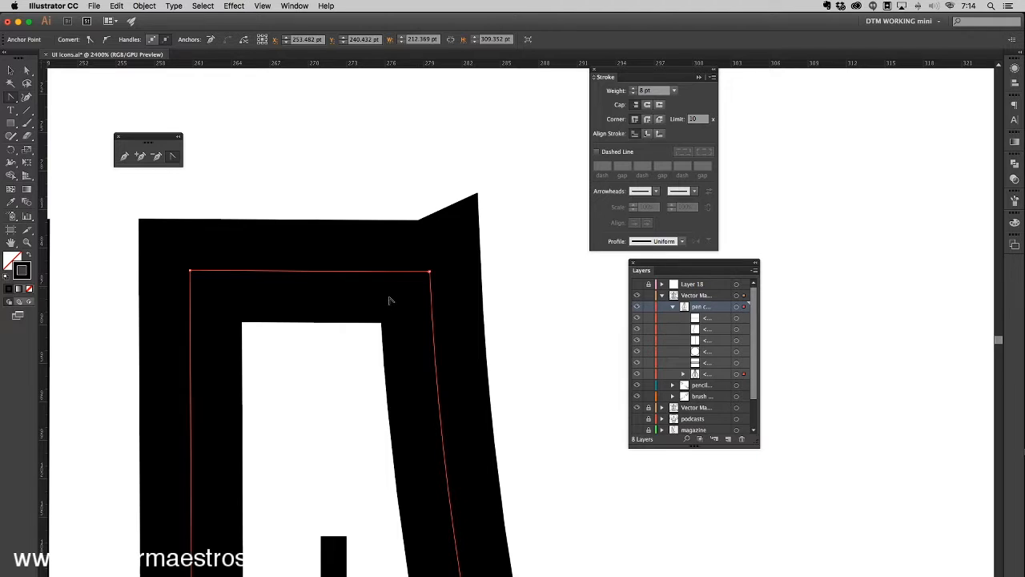
key("super+z")
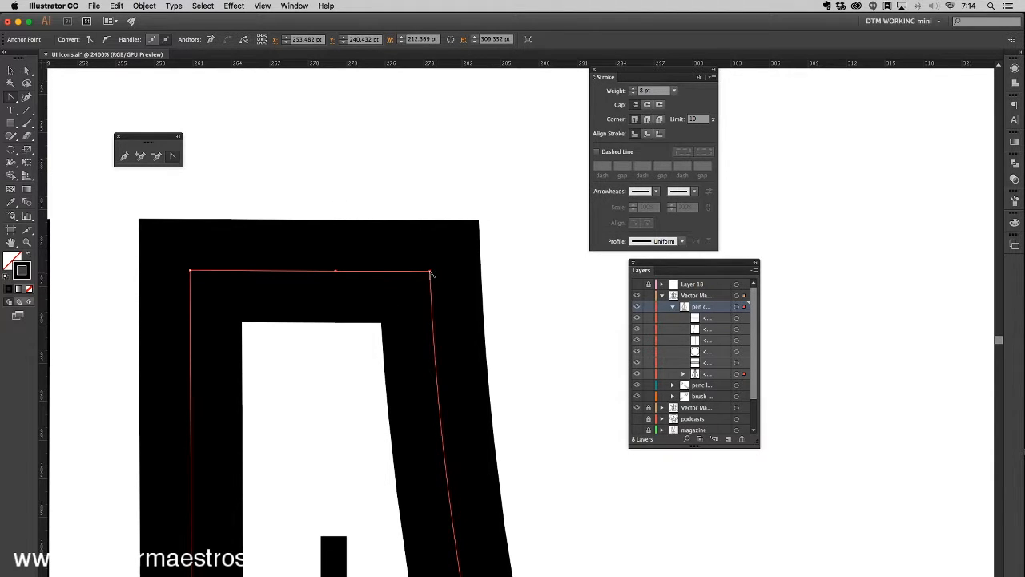
scroll(446, 265, "down", 3)
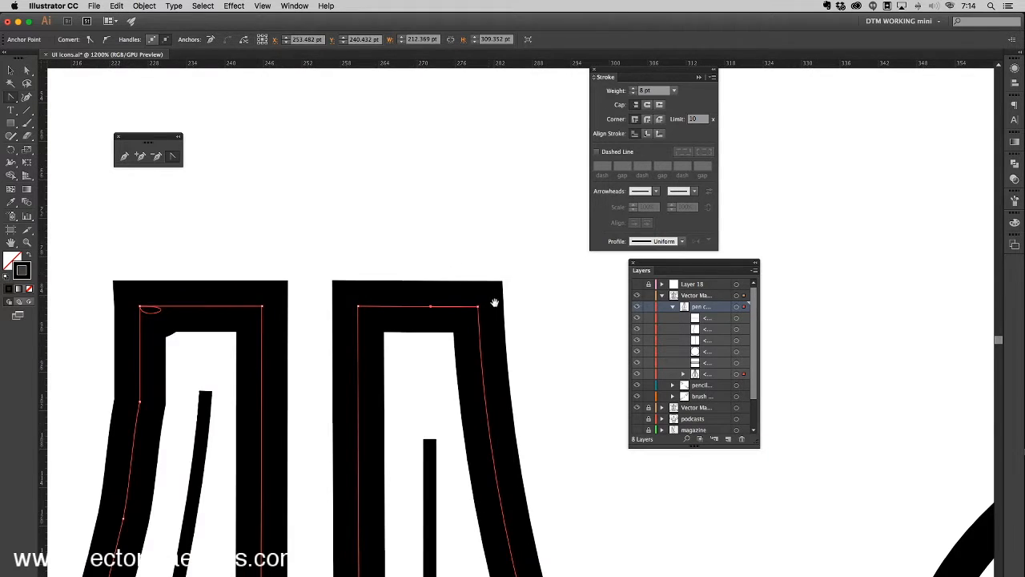
left_click(374, 196)
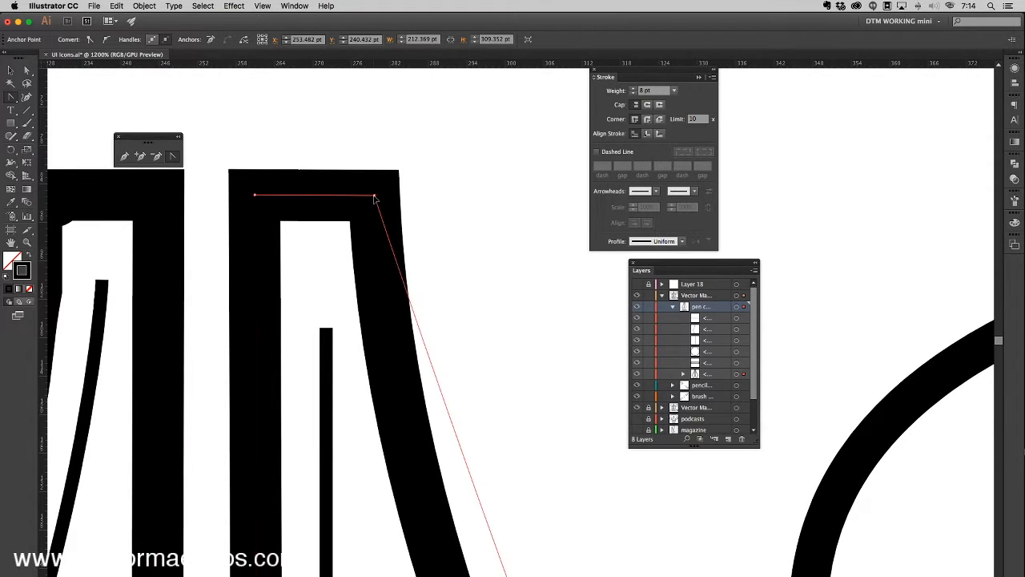
key("cmd+z")
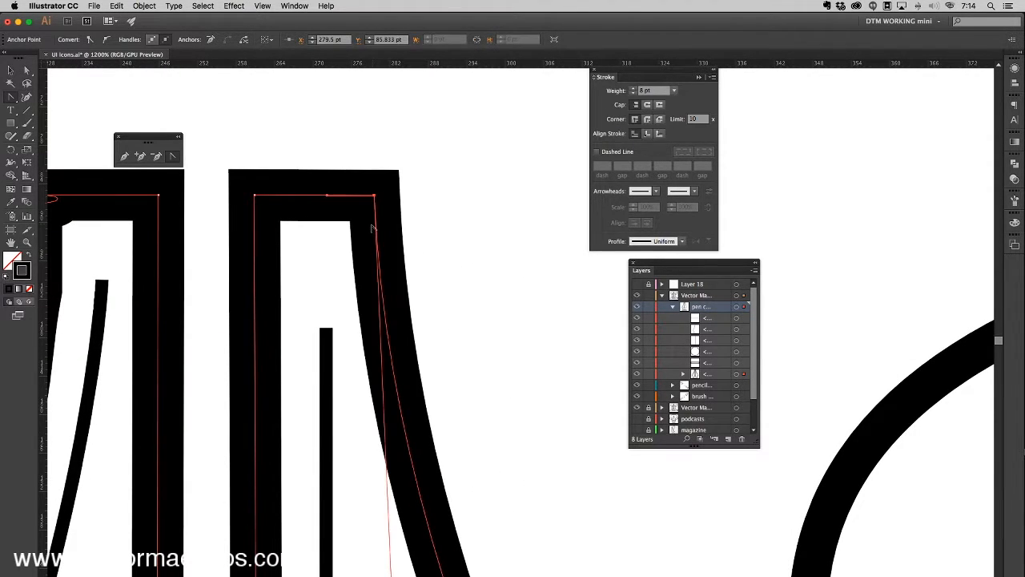
- Retract the top-edge handle into the right half's upper outer corner anchor with the Direct Selection tool and deselect the path
left_click(29, 72)
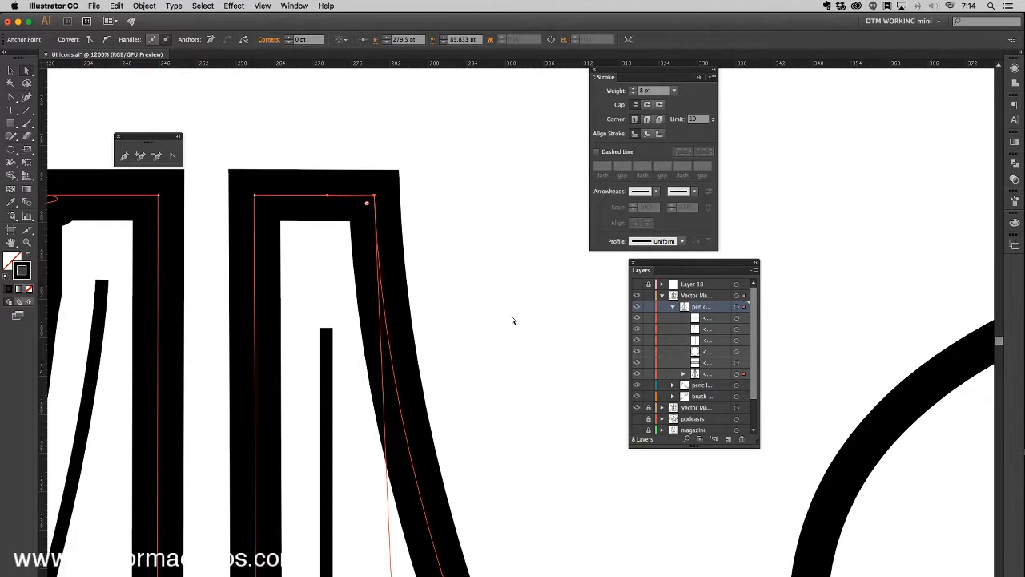
left_click(344, 205)
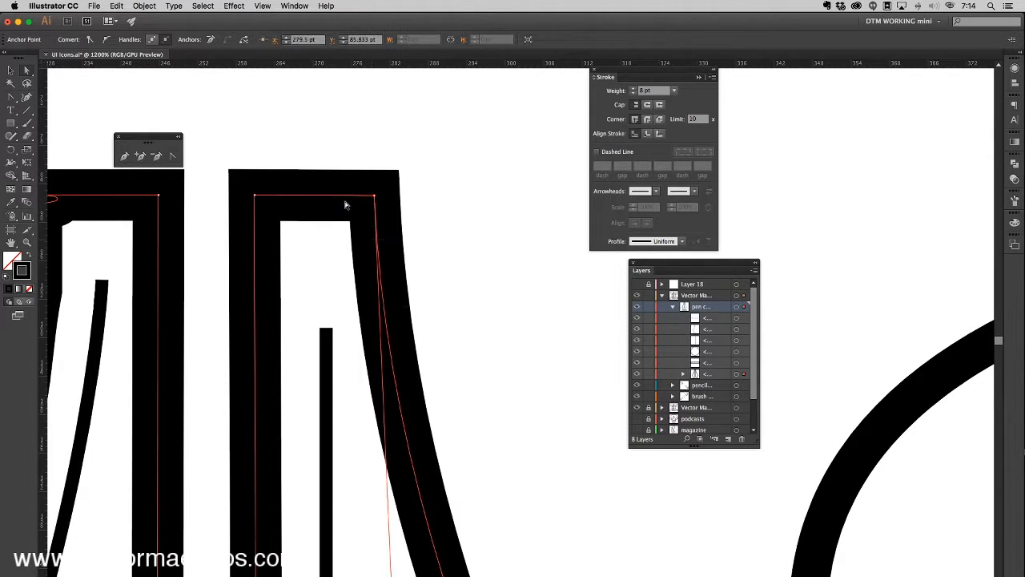
left_click(465, 256)
- Examine the upper outer corner of the nib's left half with its outline selected
left_click_drag(341, 239, 513, 259)
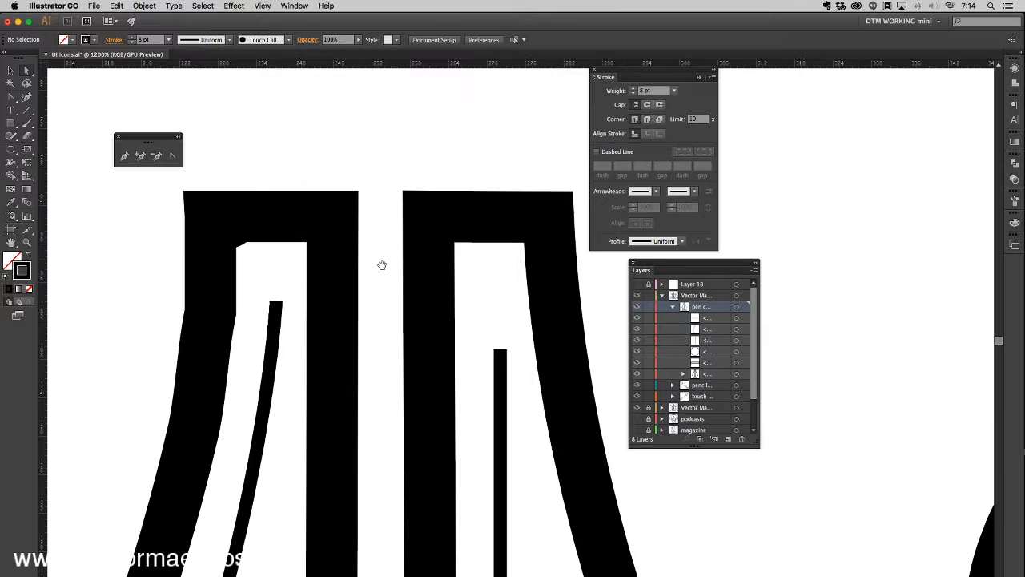
mouse_move(302, 322)
left_mouse_down()
mouse_move(435, 229)
mouse_move(353, 296)
mouse_move(298, 304)
left_mouse_up()
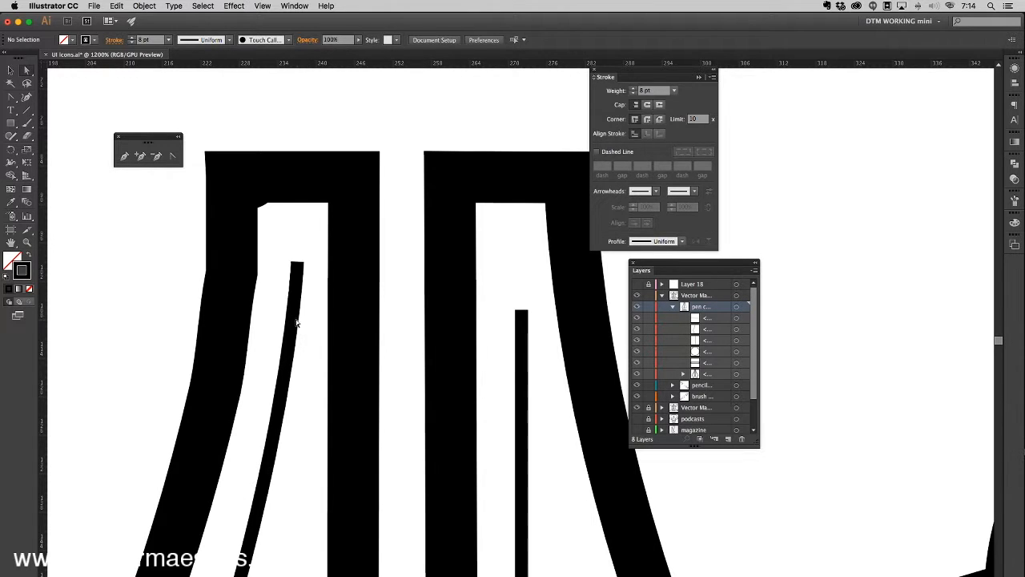
left_click(248, 256)
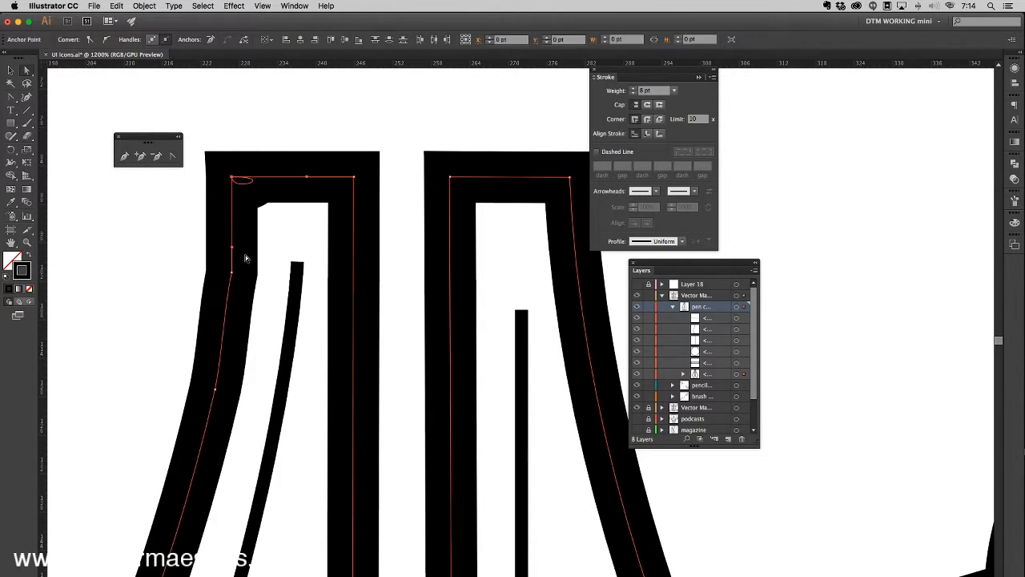
scroll(245, 229, "up", 3)
scroll(245, 229, "left", 3)
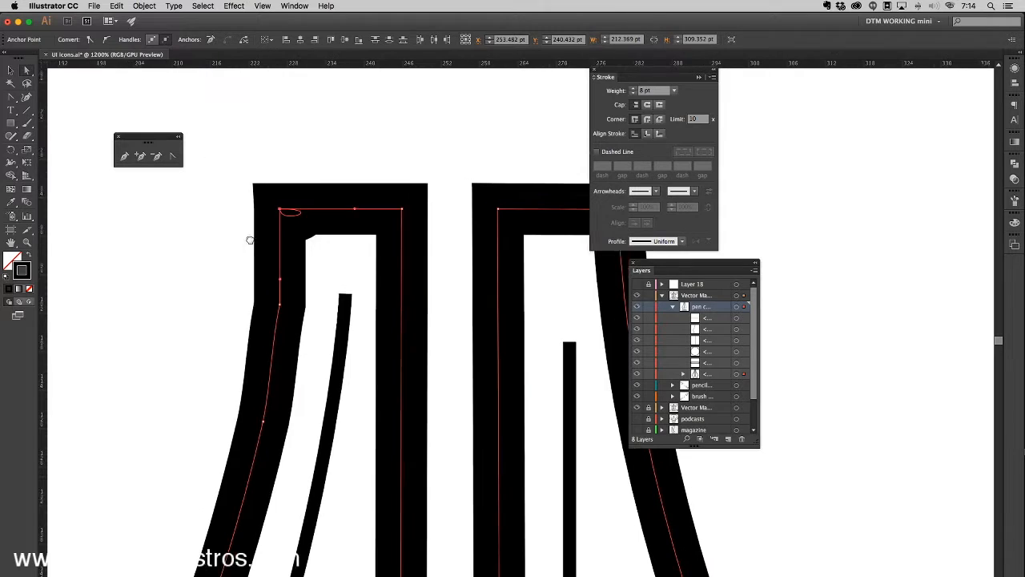
- Show and unlock the guides on Layer 18, and select all artwork on the pen sublayer to expose its anchors
left_click(648, 294)
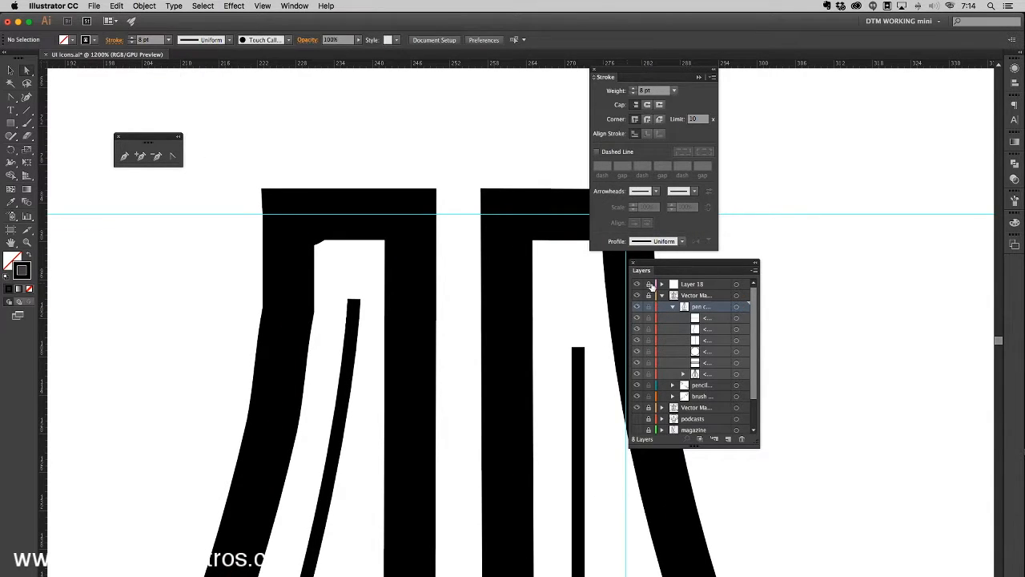
left_click(661, 284)
left_click(661, 284)
left_click(649, 296)
left_click(638, 309)
left_click(638, 309)
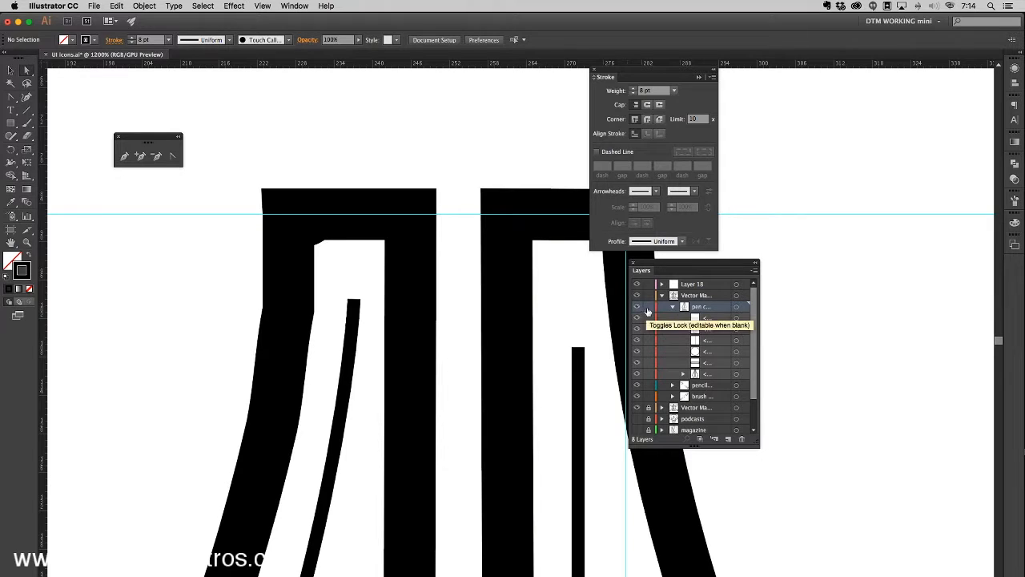
left_click(736, 307)
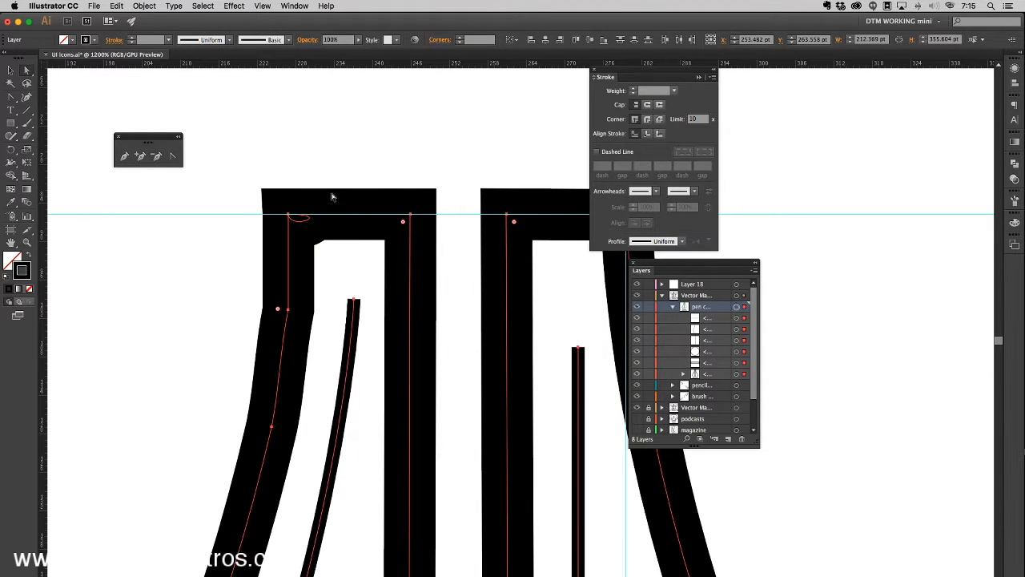
left_click_drag(340, 209, 339, 132)
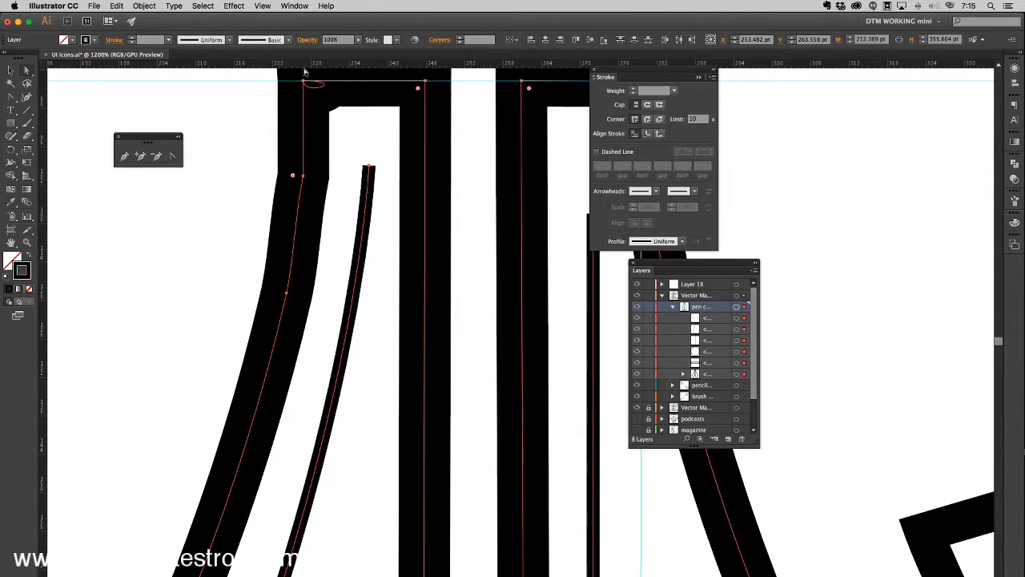
- Place a vertical guide on Layer 18 through the left half's upper outer corner anchor while the artwork layer is locked, and reselect the pen artwork
left_click(648, 295)
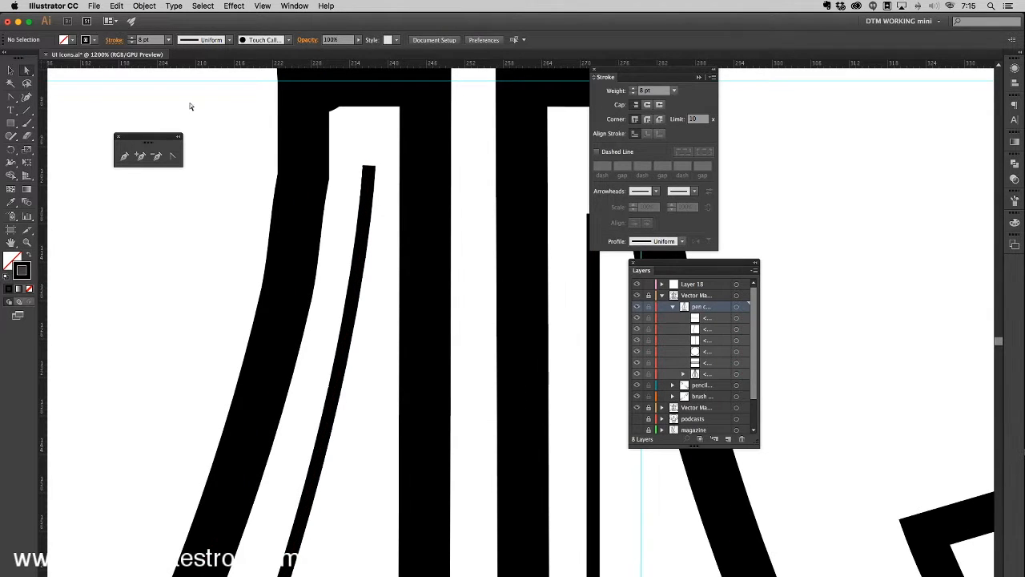
left_click(681, 286)
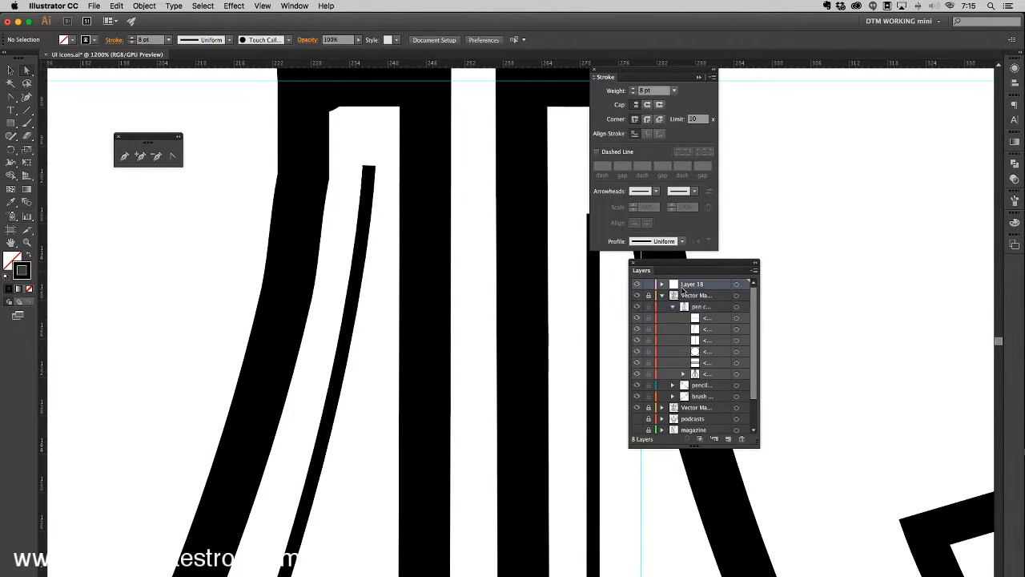
left_click_drag(204, 192, 304, 198)
left_click(648, 296)
left_click(737, 307)
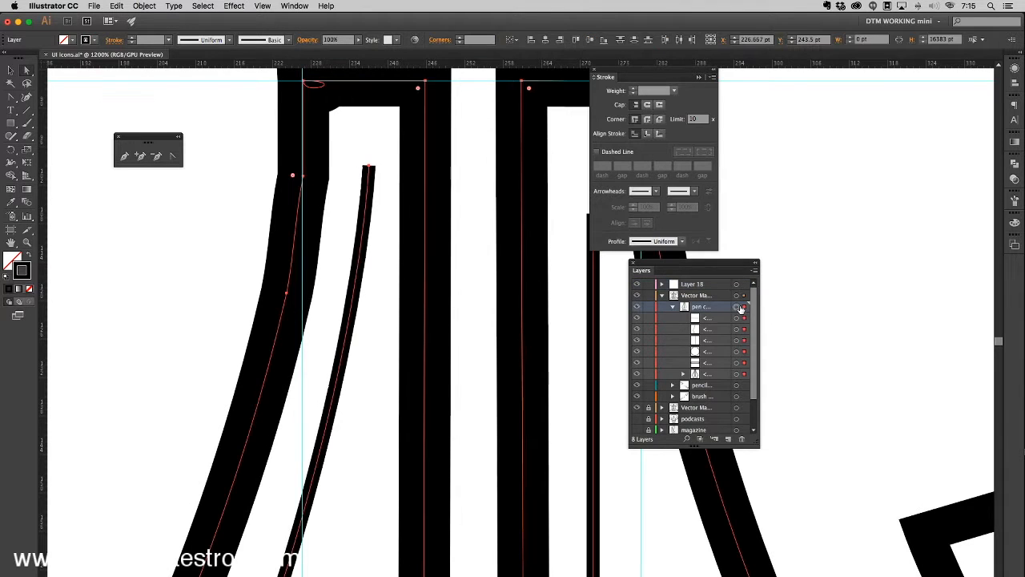
key("super+equal")
left_click_drag(365, 267, 415, 494)
- Lock Layer 18, rename it "guides", and hide it
left_click(648, 284)
left_click(699, 285)
double_click(699, 285)
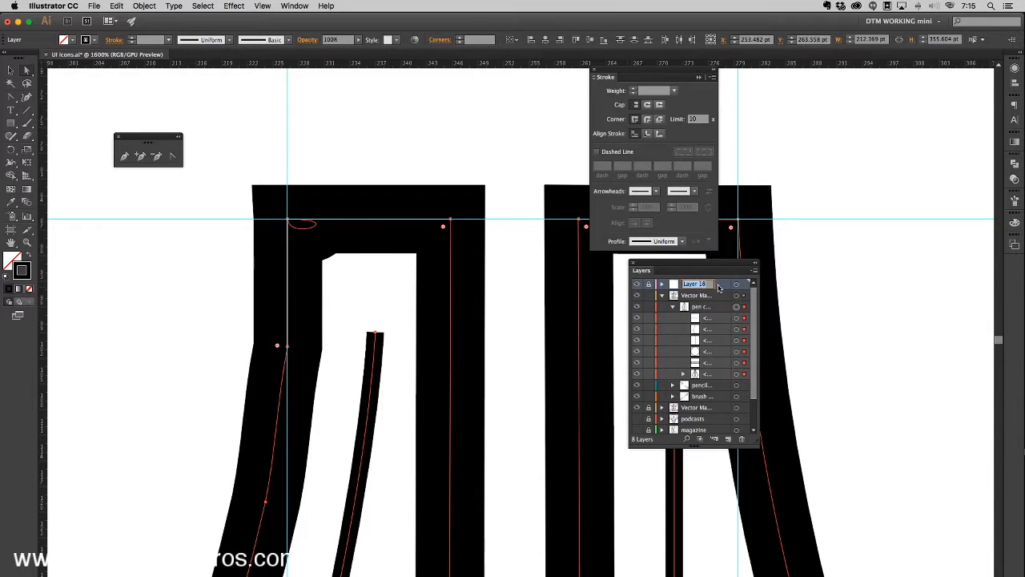
type("guides")
key("Return")
left_click(636, 284)
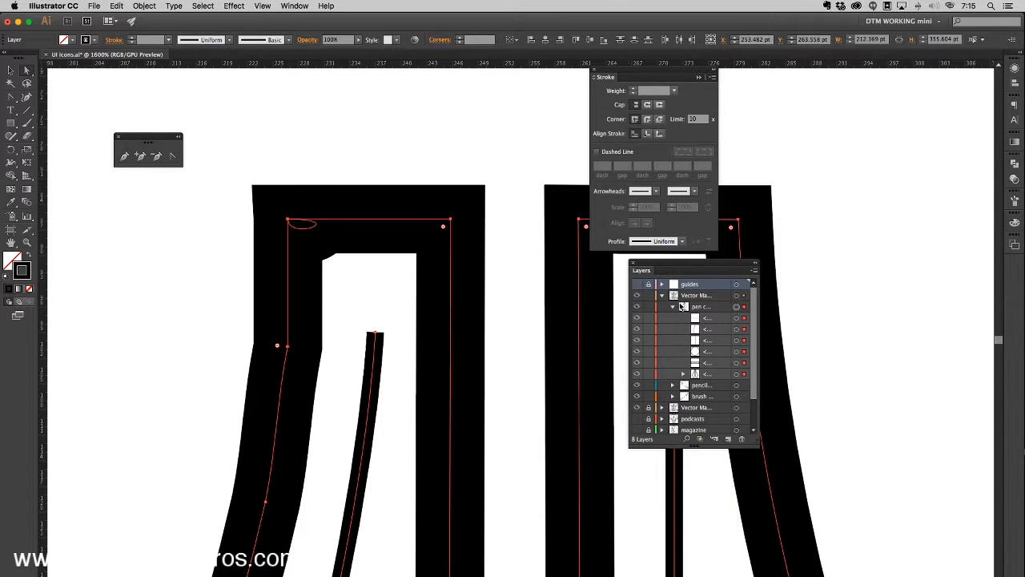
- Pull one overlapping anchor inward off the left half's upper outer corner and delete this redundant anchor
left_click_drag(242, 191, 285, 230)
left_click_drag(315, 198, 334, 226)
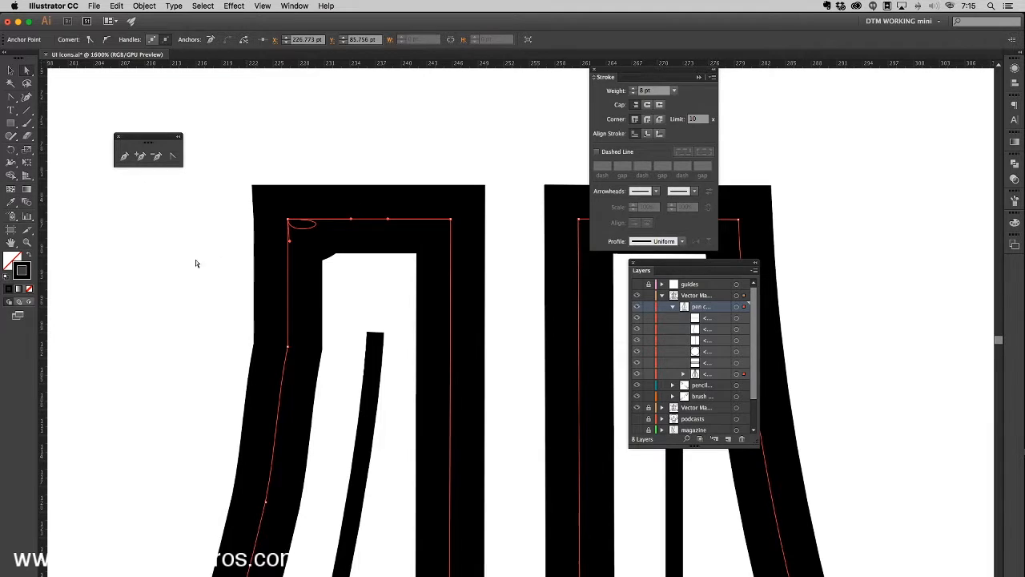
left_click(289, 219)
key("shift+super+a")
key("super+plus")
left_click_drag(203, 165, 378, 258)
left_click(350, 254)
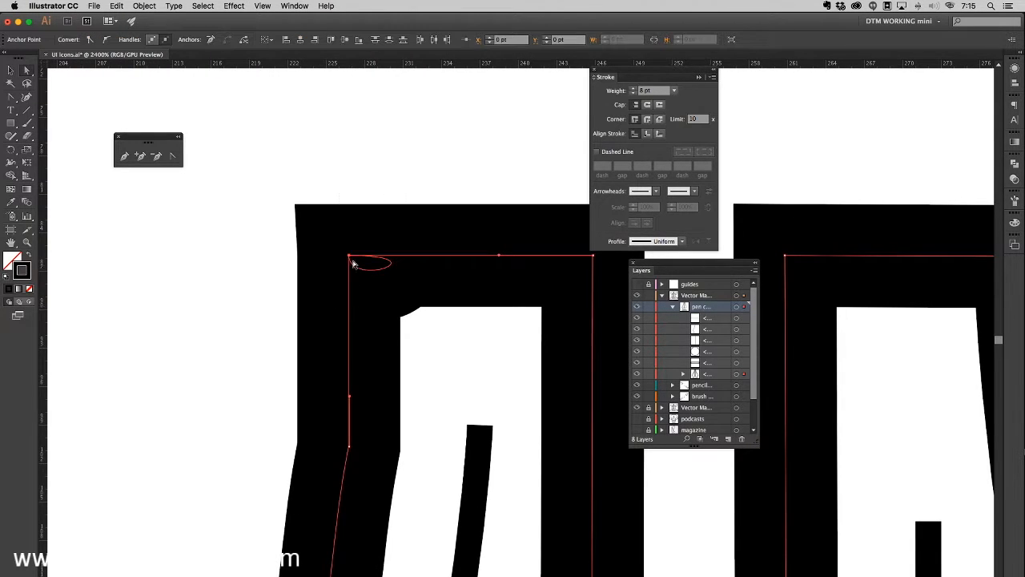
left_click(349, 255)
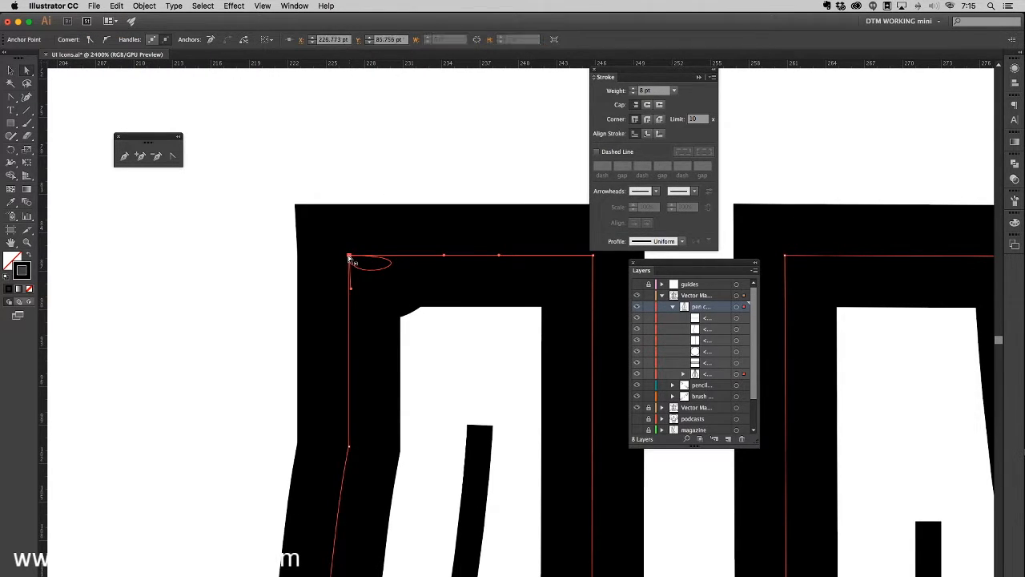
left_click_drag(350, 256, 397, 289)
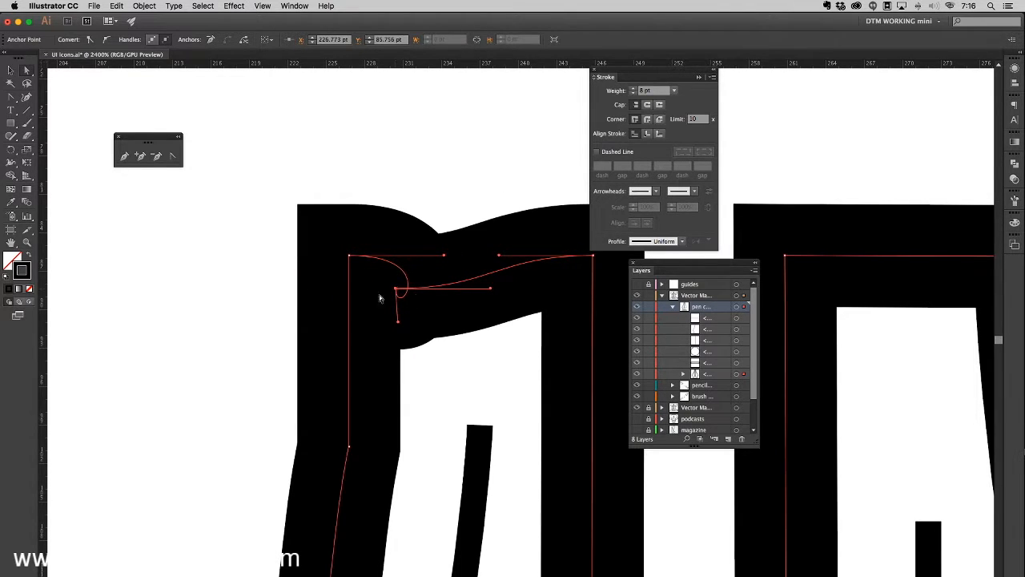
left_click(156, 156)
left_click(395, 292)
- Convert the left half's upper inner corner anchor to a plain corner point without handles
left_click_drag(420, 212, 195, 176)
left_click(172, 156)
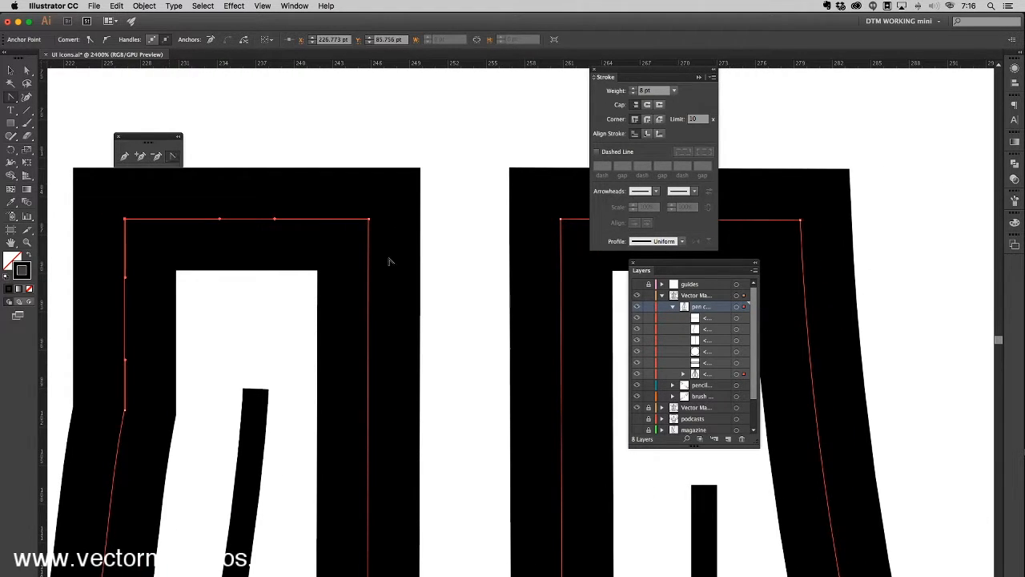
left_click(368, 219)
key("super+minus")
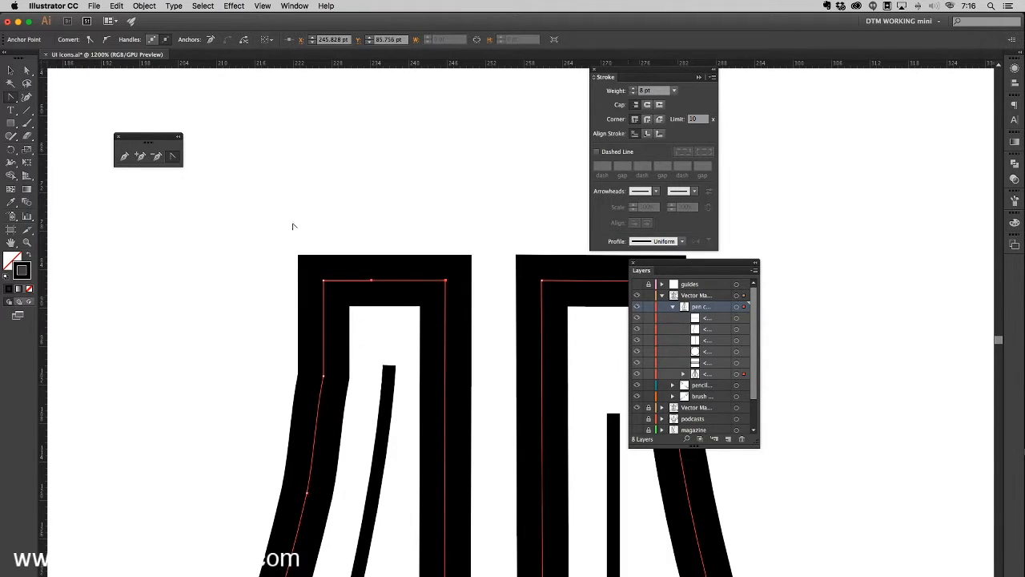
- Examine the left half's outer edge below the corrected corner at 400% magnification
left_click(27, 70)
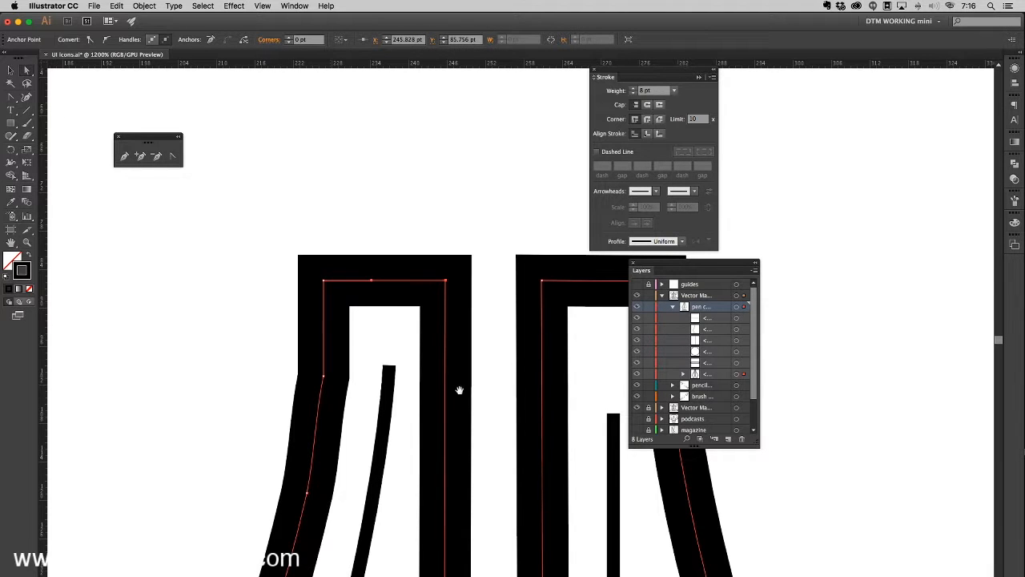
left_click_drag(462, 398, 390, 351)
key("super+minus")
key("super+minus")
key("super+minus")
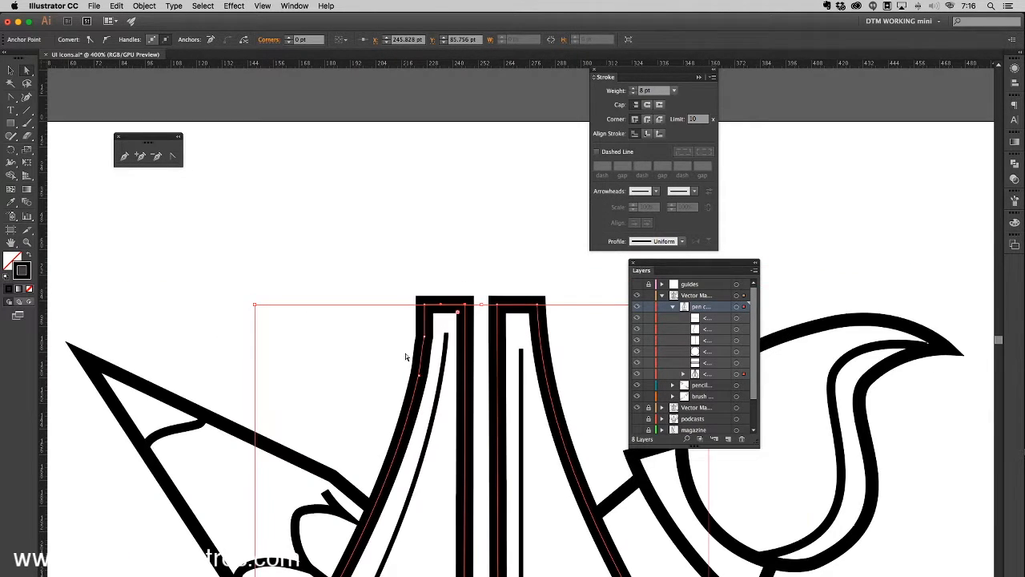
left_click_drag(483, 428, 354, 354)
left_click_drag(302, 395, 360, 334)
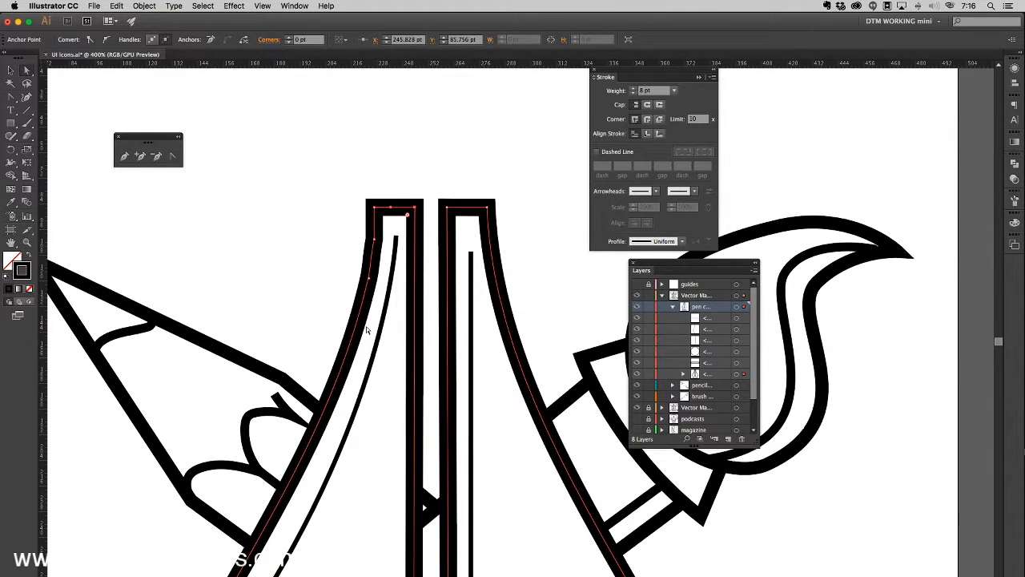
- Remove the extra anchor on the nib left half's outer edge just below the upper corner, after converting it to a corner point
left_click_drag(371, 360, 367, 339)
key("super+plus")
key("super+plus")
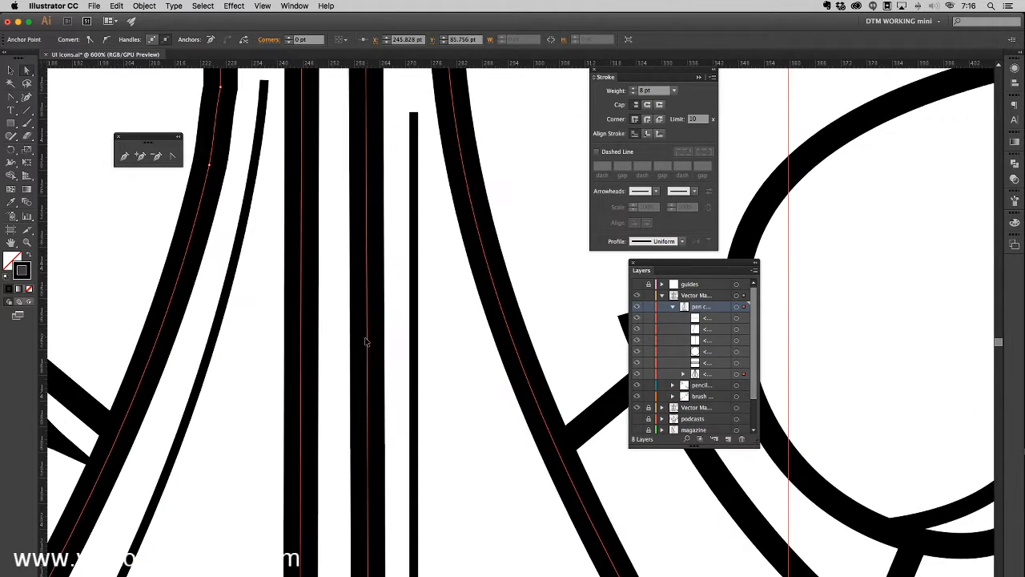
left_click_drag(345, 256, 379, 354)
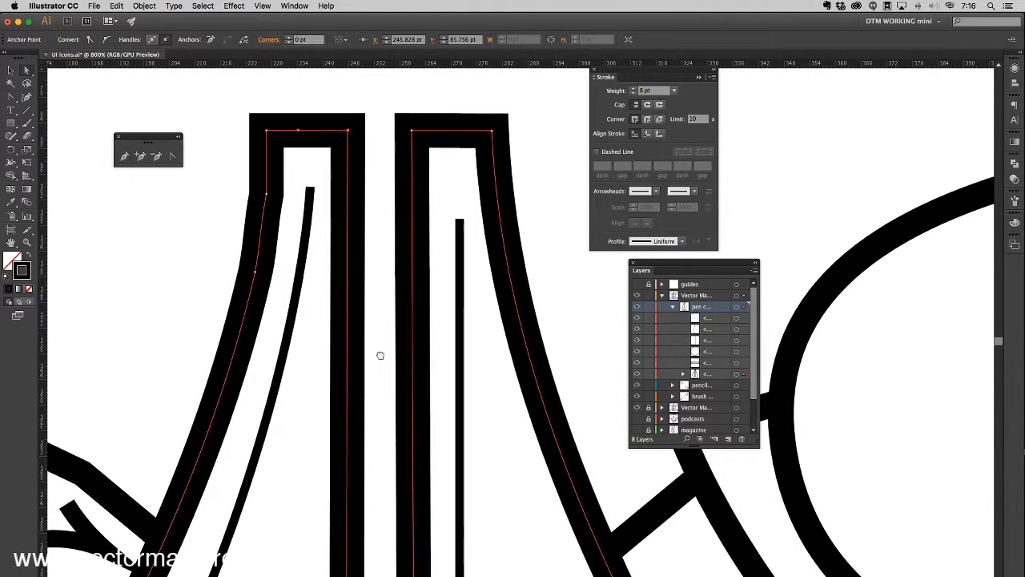
left_click(172, 156)
left_click(270, 196)
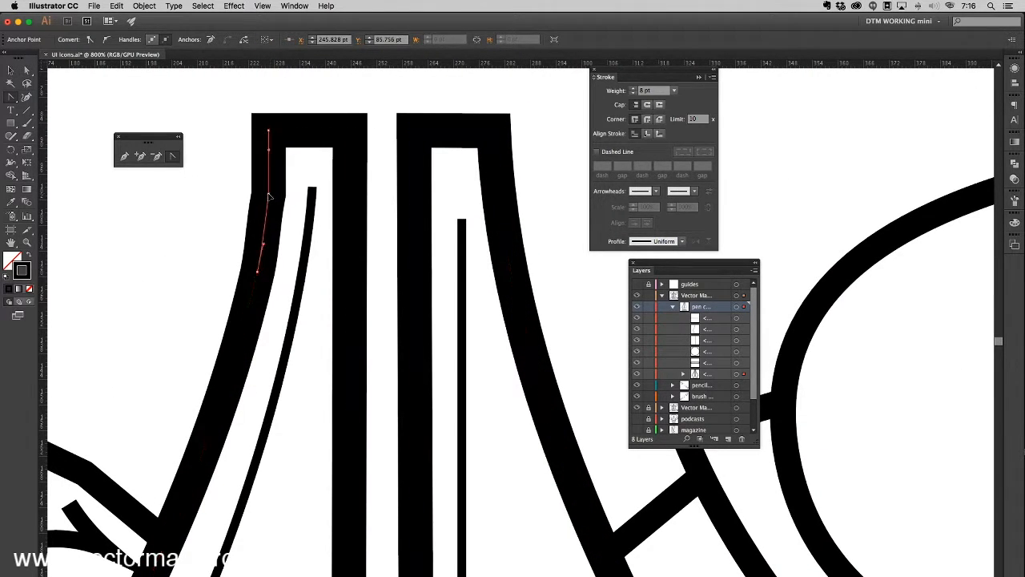
left_click(157, 157)
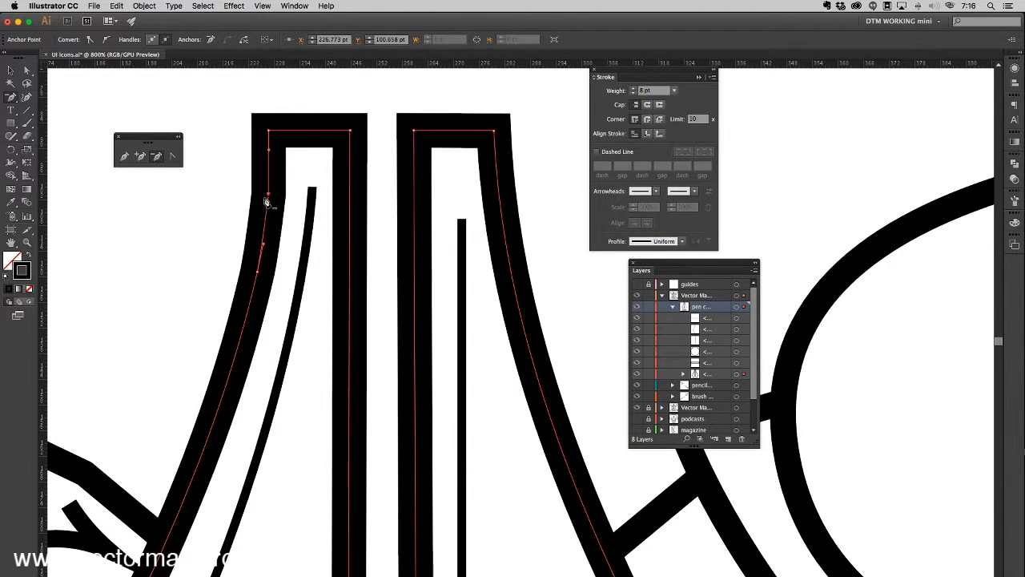
left_click(270, 199)
left_click(26, 71)
key("super+minus")
key("super+minus")
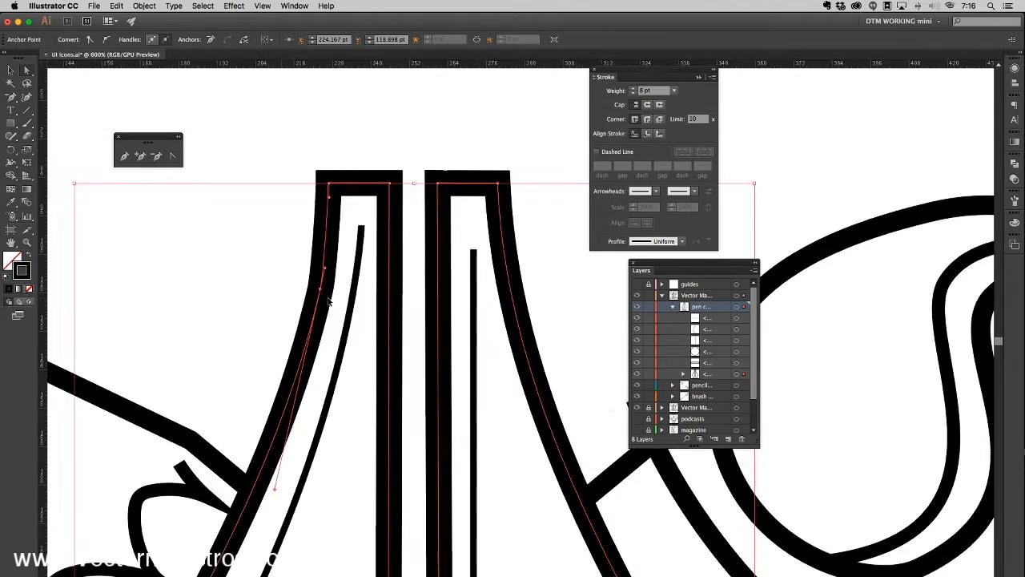
left_click(550, 265)
- Delete the remaining redundant anchor on the upper outer edge of the nib's left half
left_click_drag(556, 328, 490, 246)
key("super+minus")
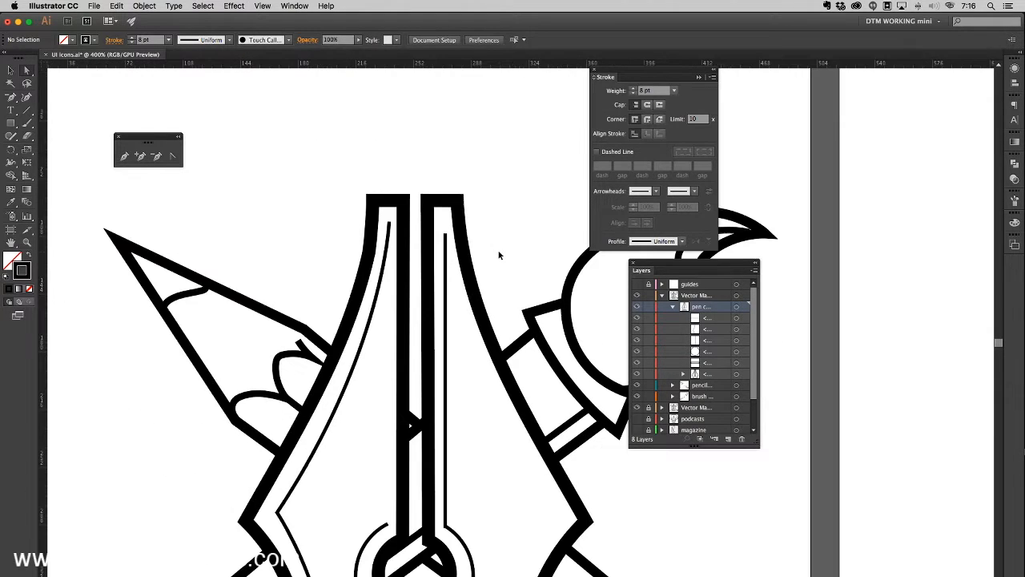
key("super+minus")
left_click_drag(362, 324, 275, 256)
left_click(285, 322)
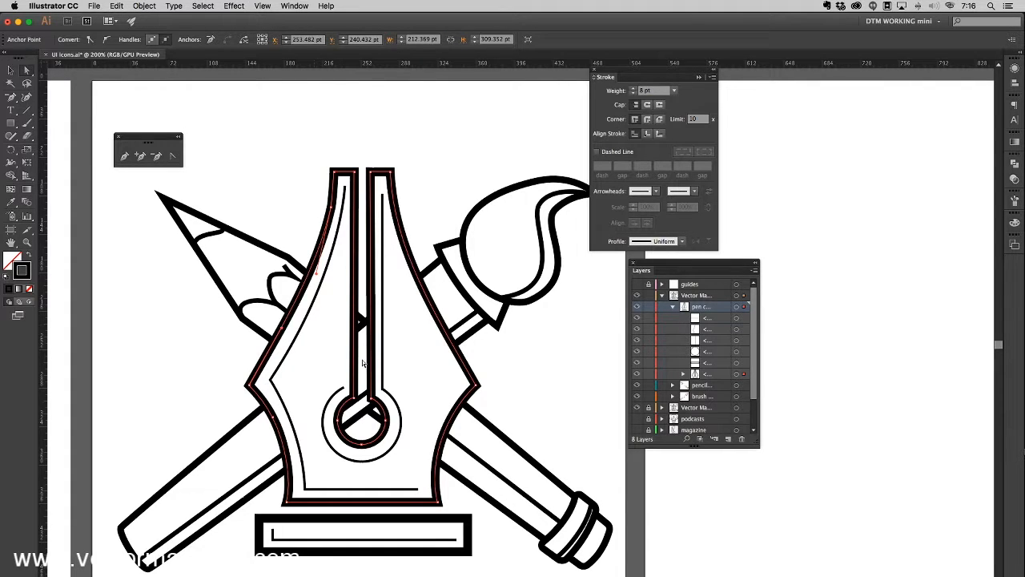
left_click(465, 372)
left_click(156, 156)
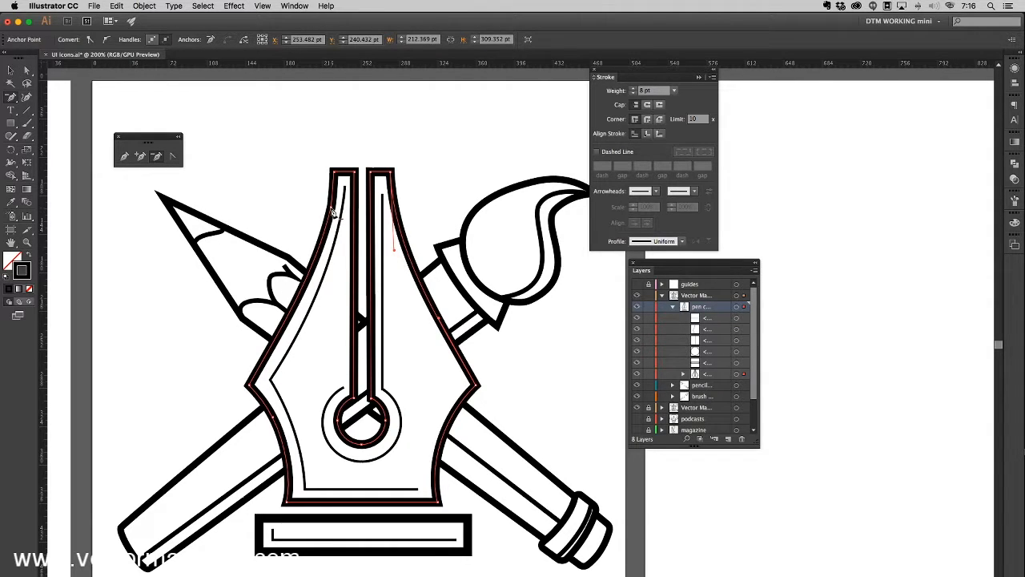
left_click(333, 210)
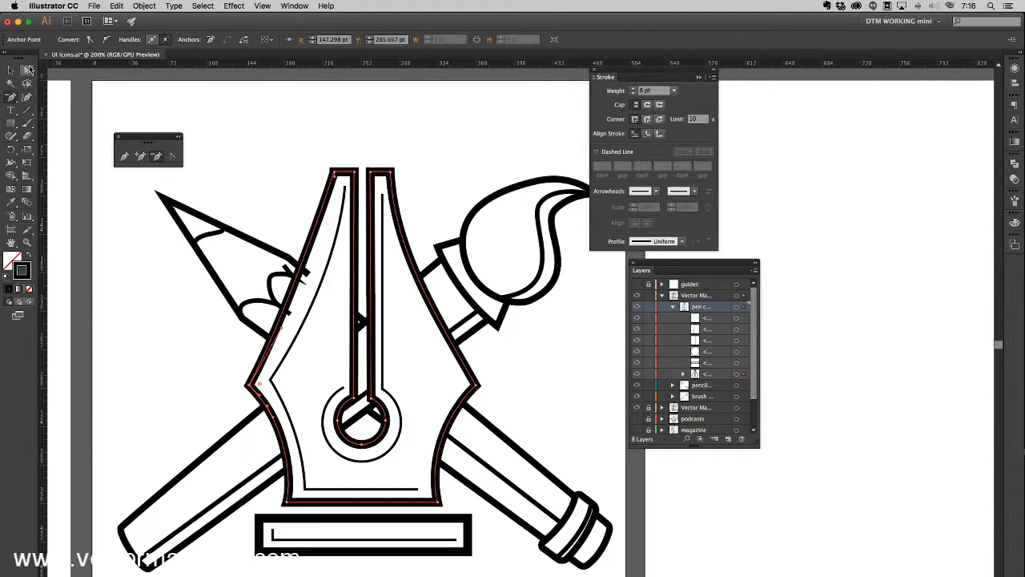
- Reshape the left half's outer edge into a smooth inward curve mirroring the right half by adjusting the handle at its upper corner
left_click(27, 71)
left_click_drag(334, 176, 326, 265)
left_click(452, 177)
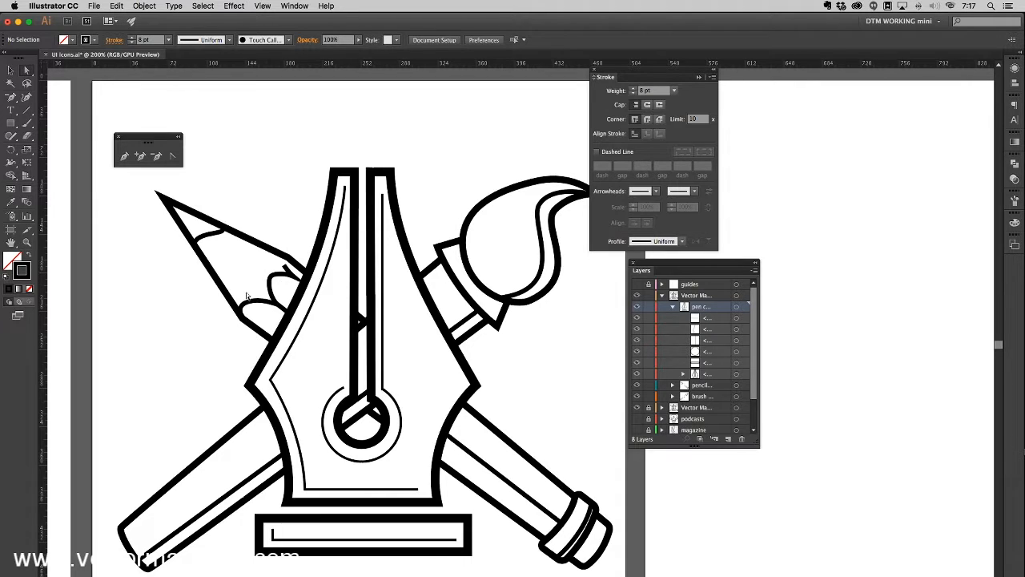
- Apply round corner joins and round caps to the strokes of all unlocked icon artwork
key("super+a")
left_click_drag(303, 331, 324, 266)
left_click_drag(385, 275, 369, 285)
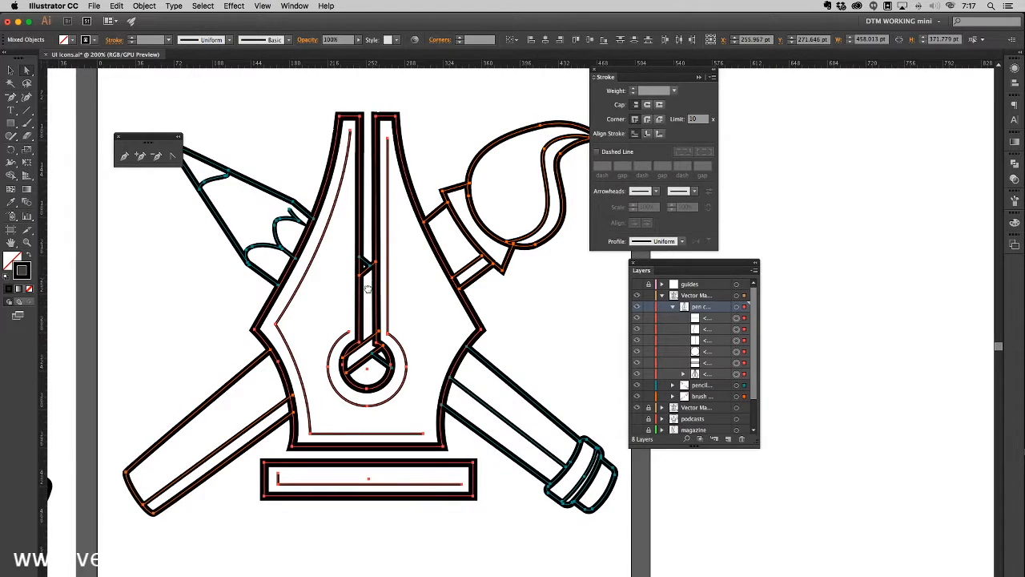
key("super+equal")
key("super+equal")
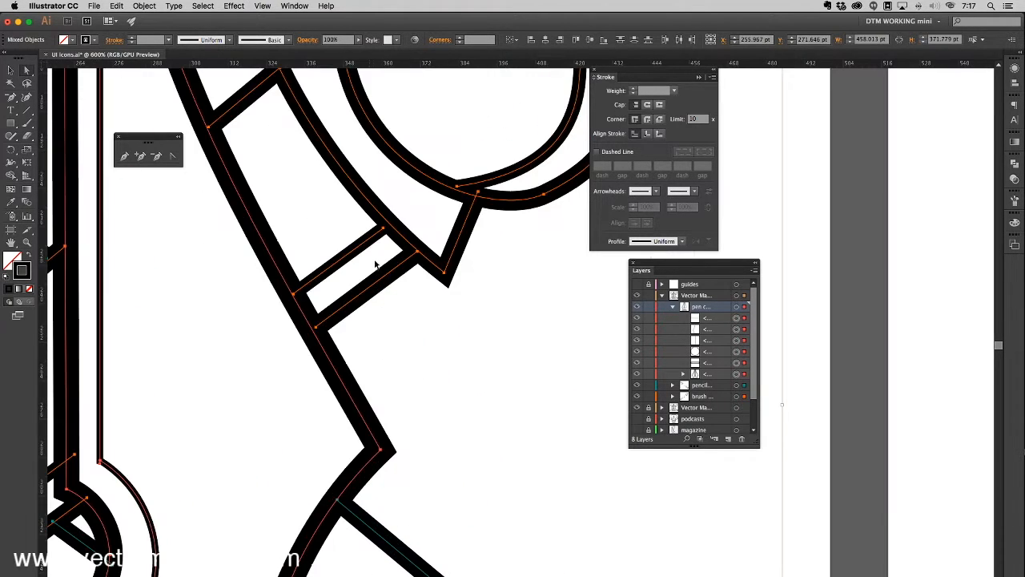
key("super+equal")
key("super+equal")
left_click_drag(340, 232, 417, 344)
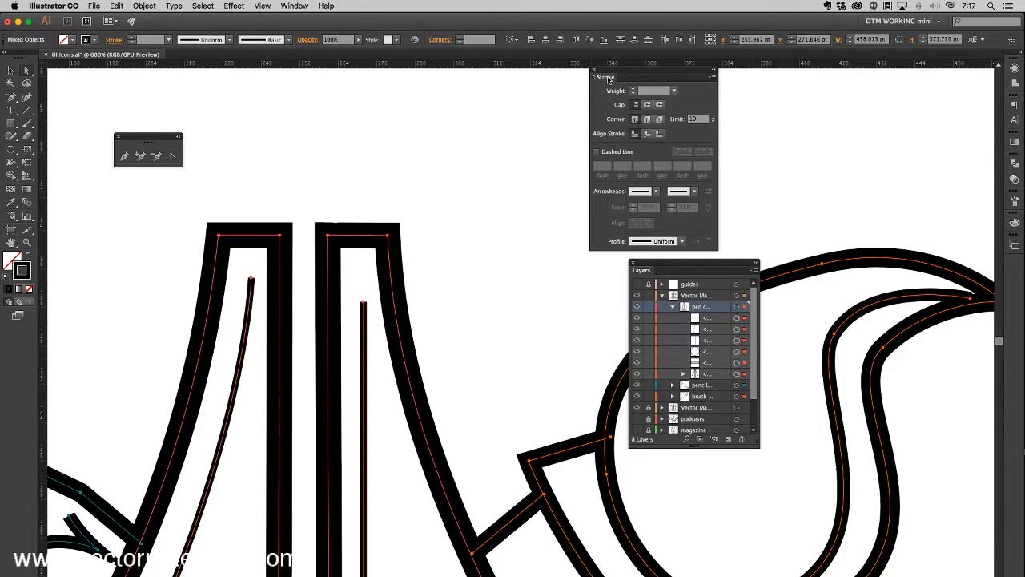
mouse_move(610, 78)
left_mouse_down()
mouse_move(545, 116)
mouse_move(507, 103)
left_mouse_up()
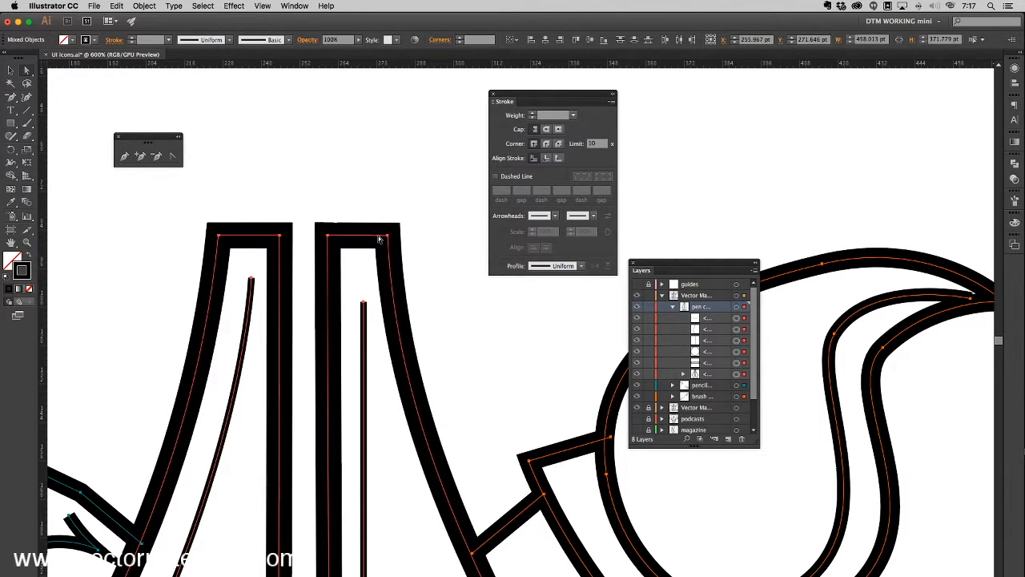
left_click(547, 145)
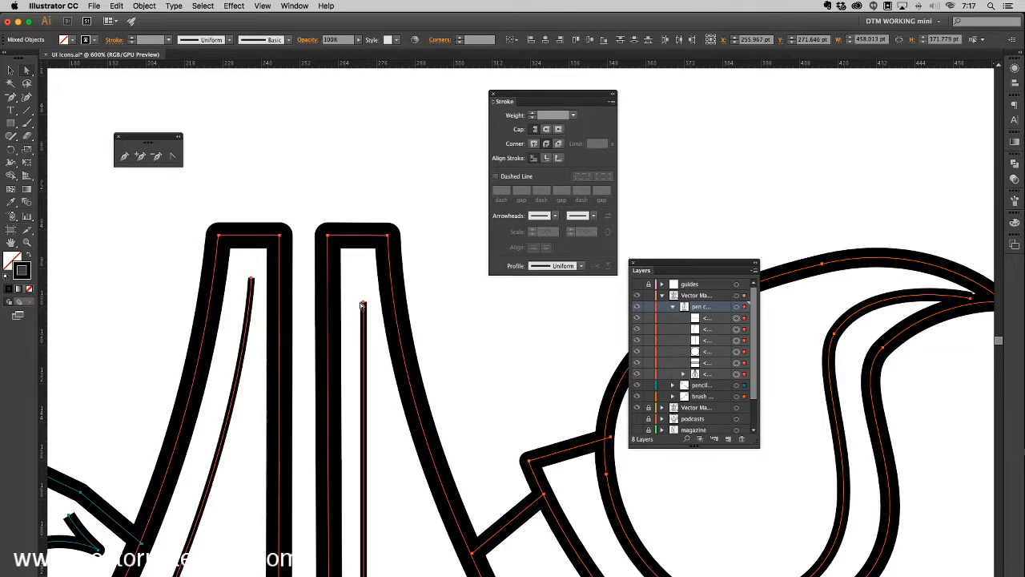
left_click(546, 130)
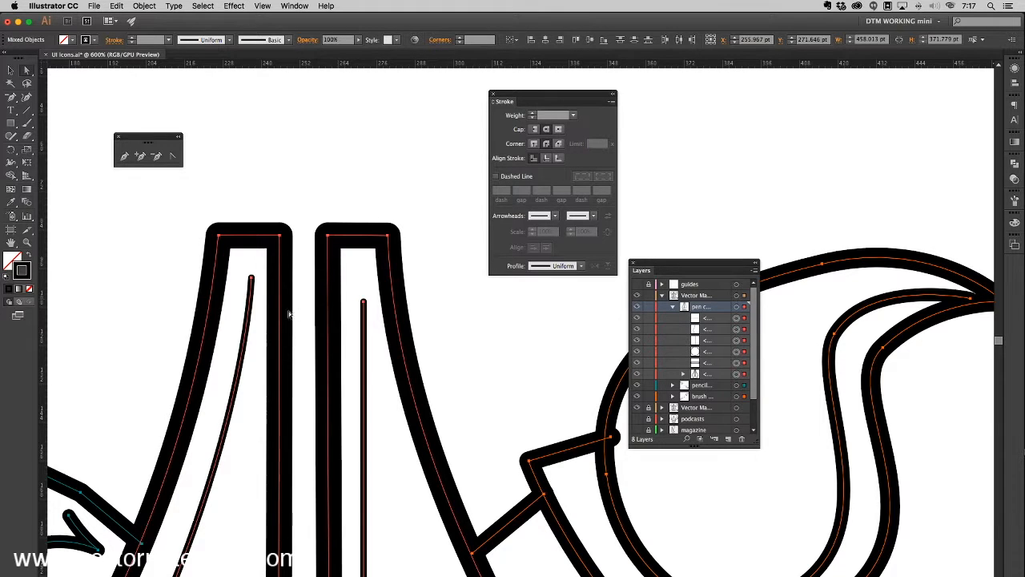
left_click(426, 301)
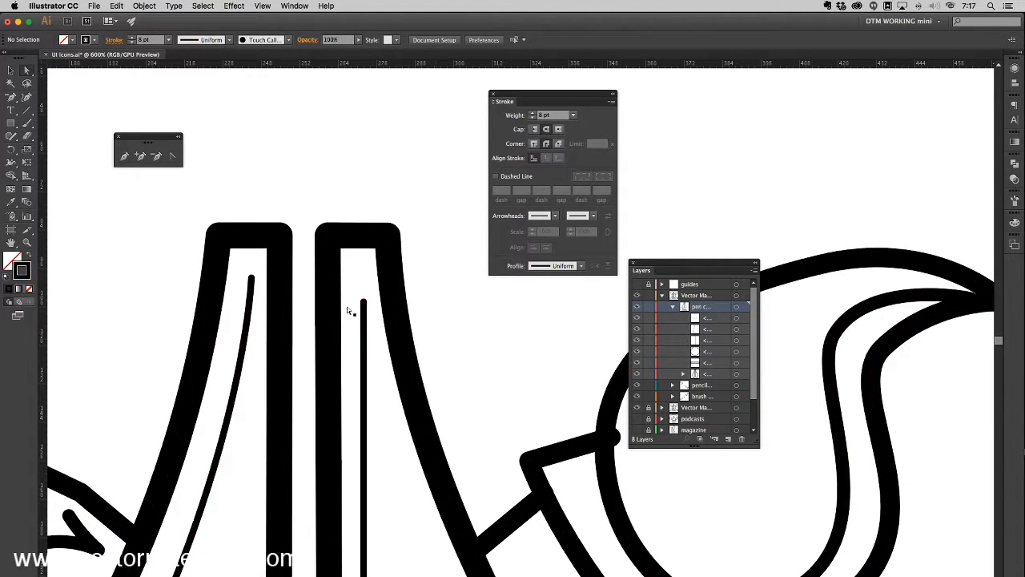
- Compare the rounded icon with the original square-cornered one side by side, moving the Stroke and Layers panels clear of the artwork
key("super+minus")
key("super+minus")
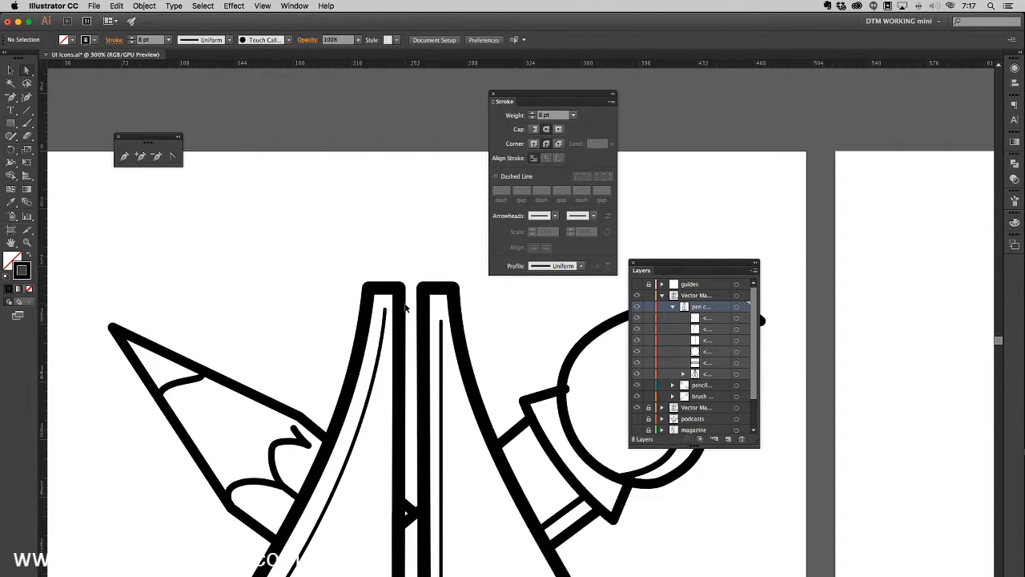
key("super+minus")
left_click_drag(376, 352, 318, 249)
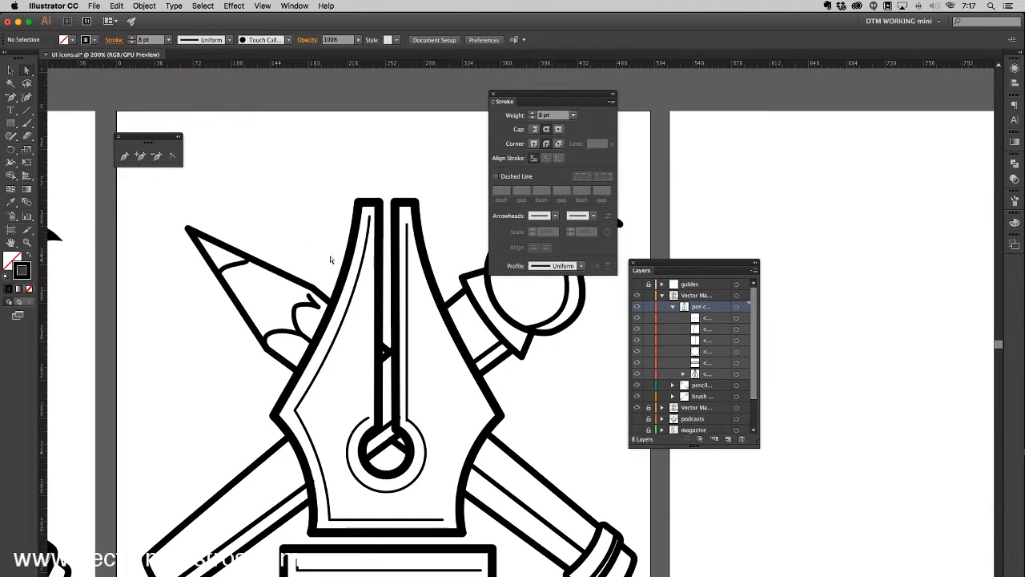
key("super+minus")
left_click_drag(342, 263, 281, 255)
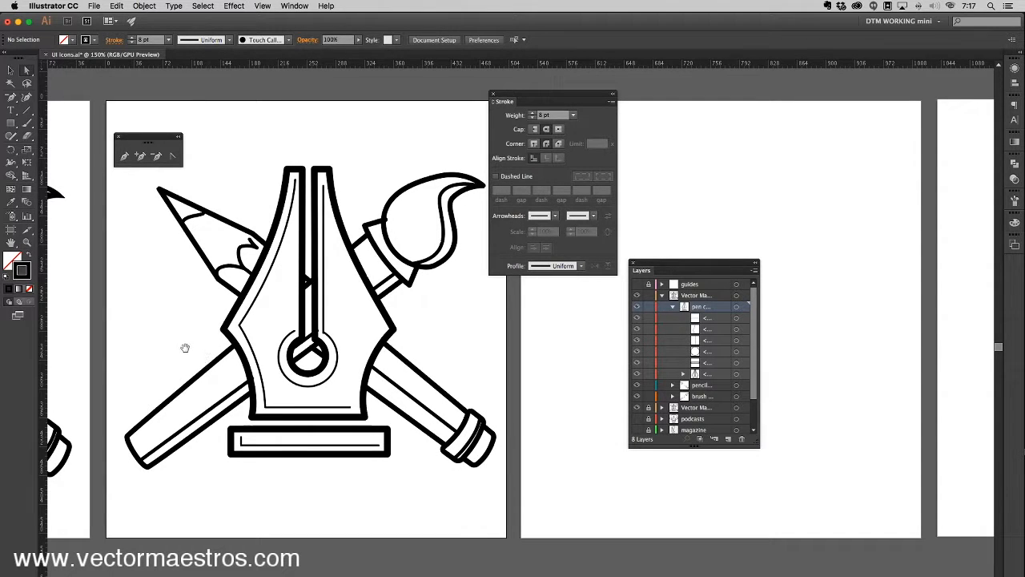
left_click_drag(158, 328, 405, 347)
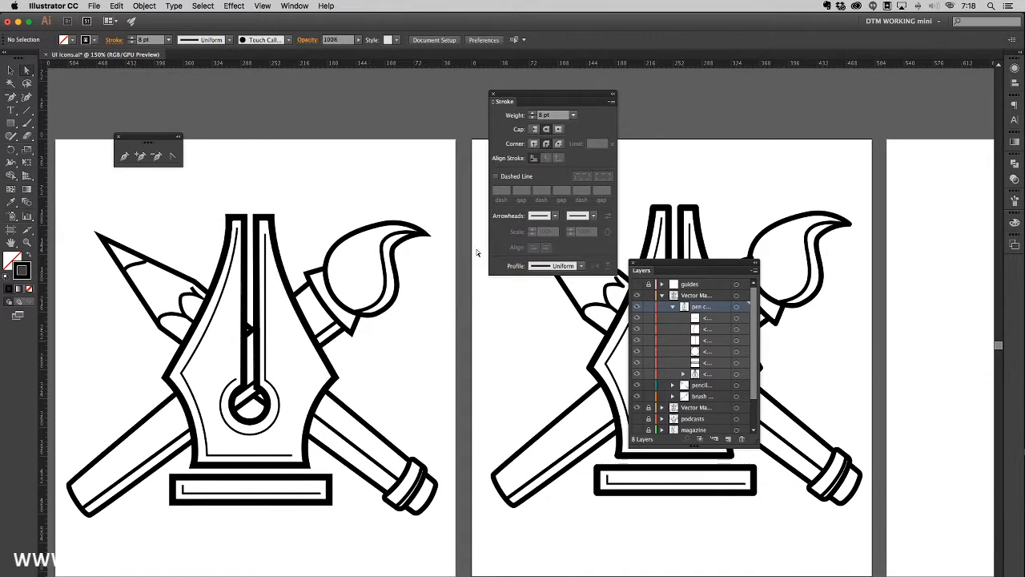
mouse_move(507, 101)
left_mouse_down()
mouse_move(758, 80)
mouse_move(838, 84)
left_mouse_up()
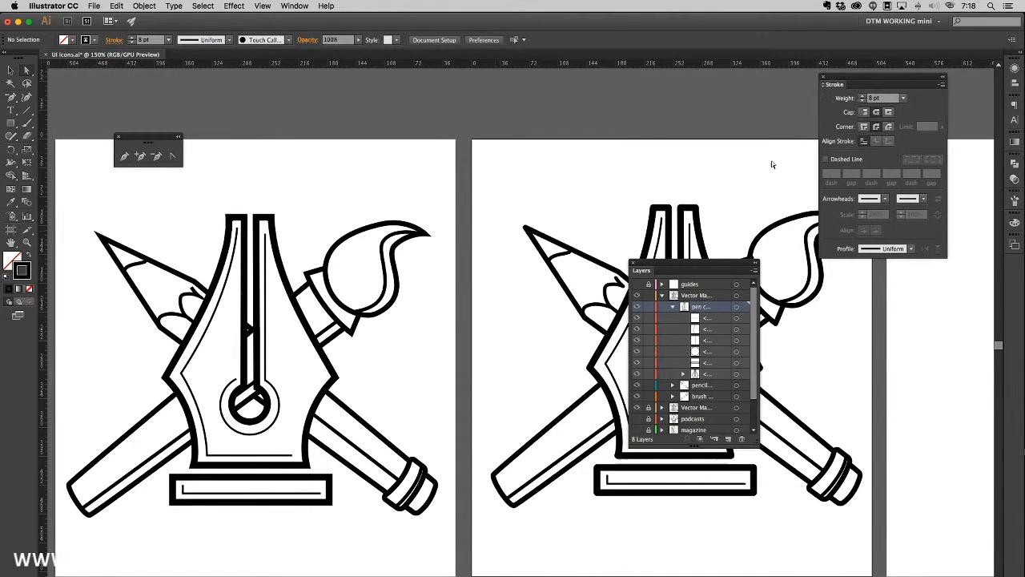
left_click_drag(716, 267, 911, 303)
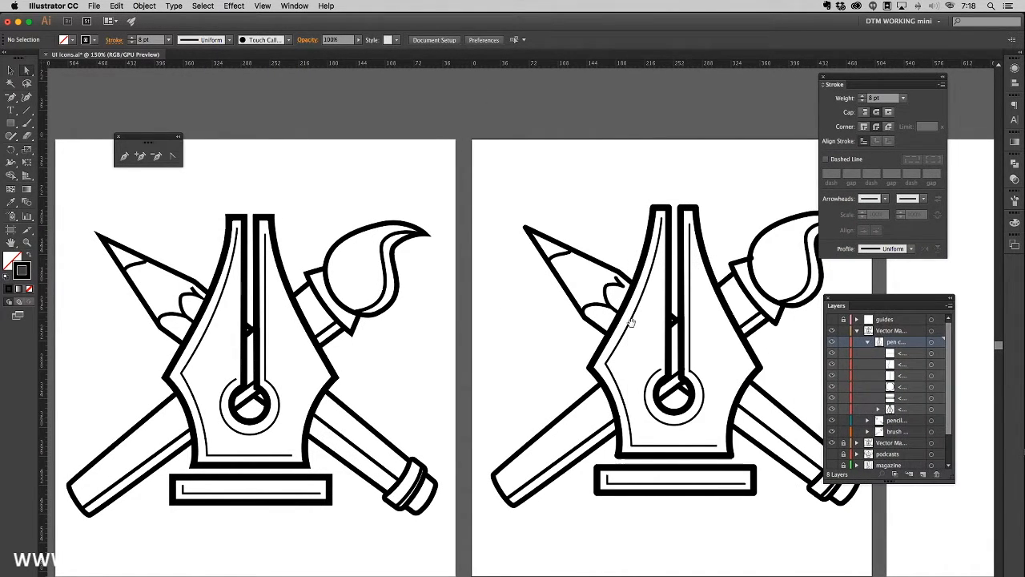
scroll(632, 323, "down", 3)
scroll(628, 298, "down", 2)
scroll(628, 297, "right", 2)
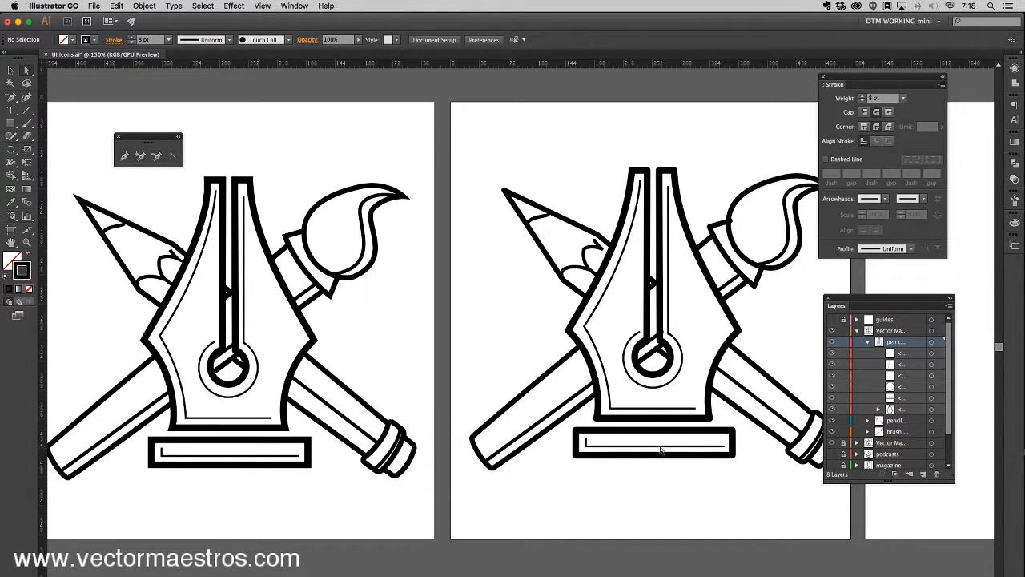
left_click_drag(602, 430, 569, 423)
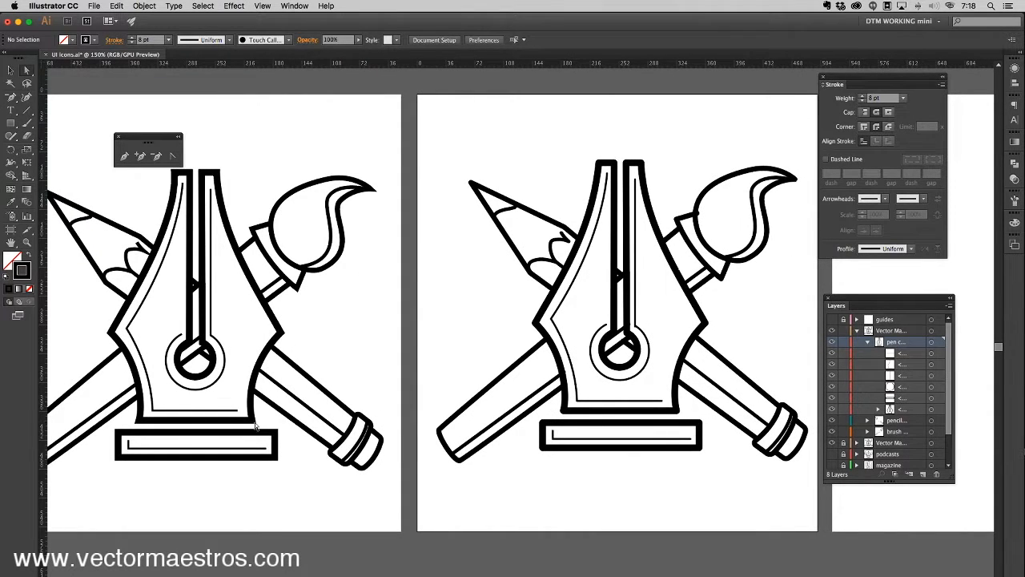
left_click_drag(597, 422, 450, 424)
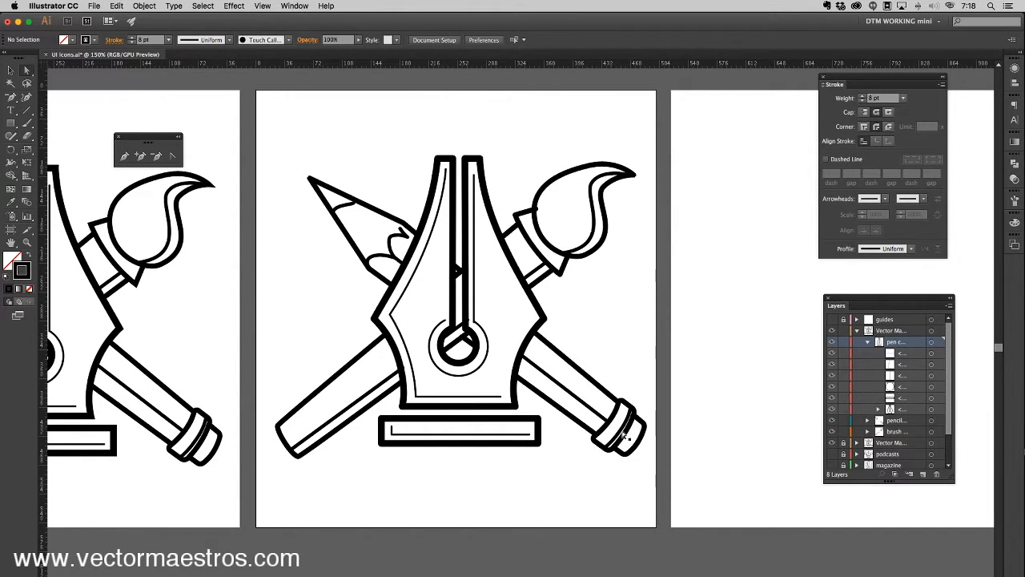
scroll(557, 370, "right", 2)
scroll(557, 371, "up", 3)
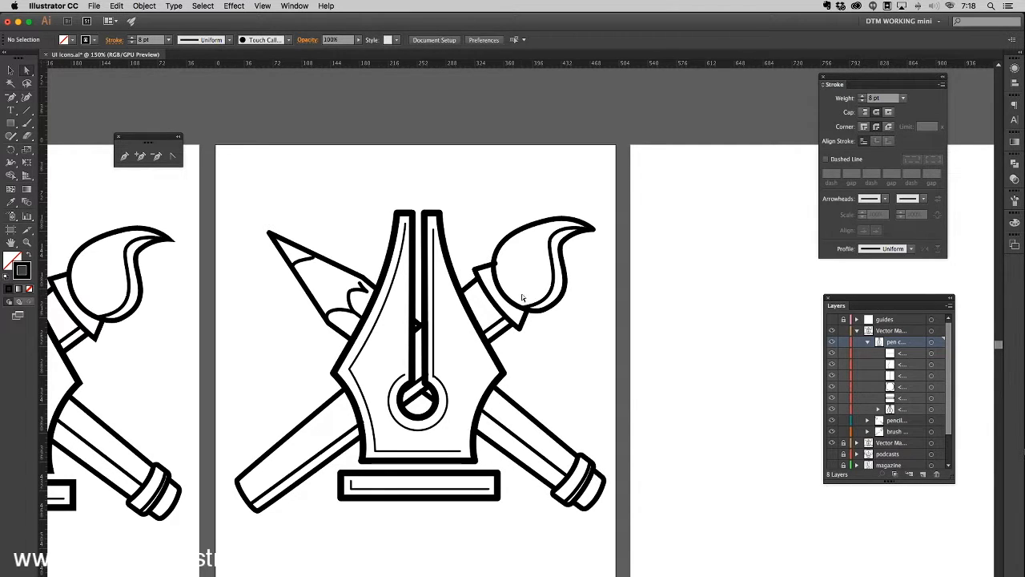
- Pull the brush ferrule's upper end anchor inward to keep its round cap within the bristle outline, and check the adjoining handle line
key("super+equal")
key("super+equal")
key("super+equal")
key("super+equal")
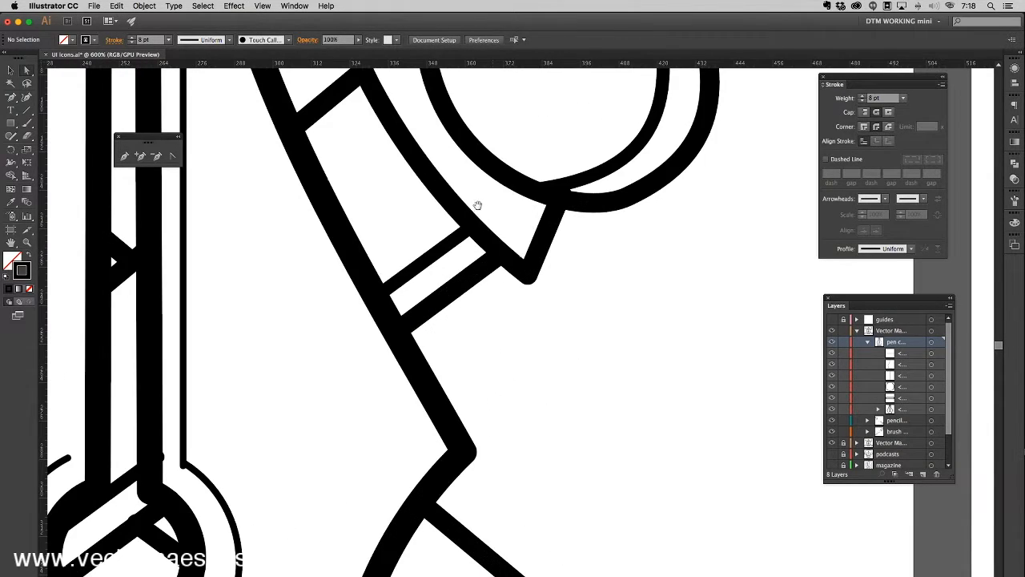
scroll(478, 205, "up", 5)
left_click(393, 239)
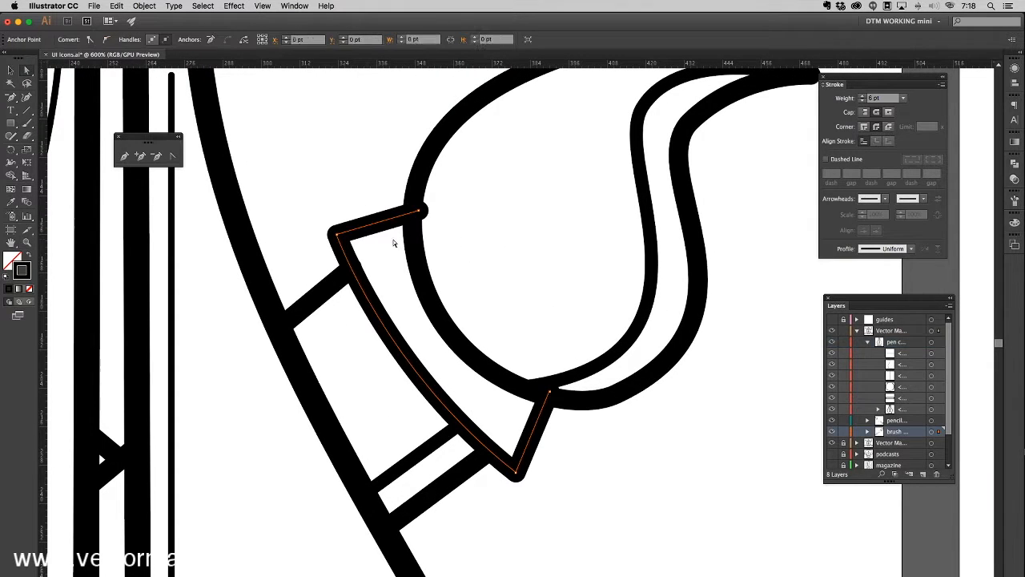
left_click(417, 211)
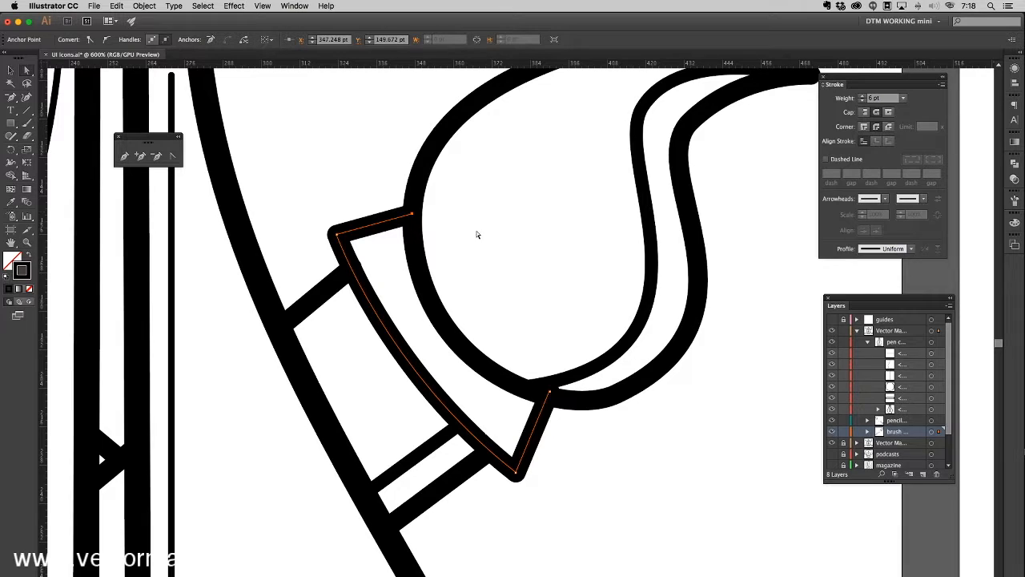
left_click(353, 271)
left_click(314, 273)
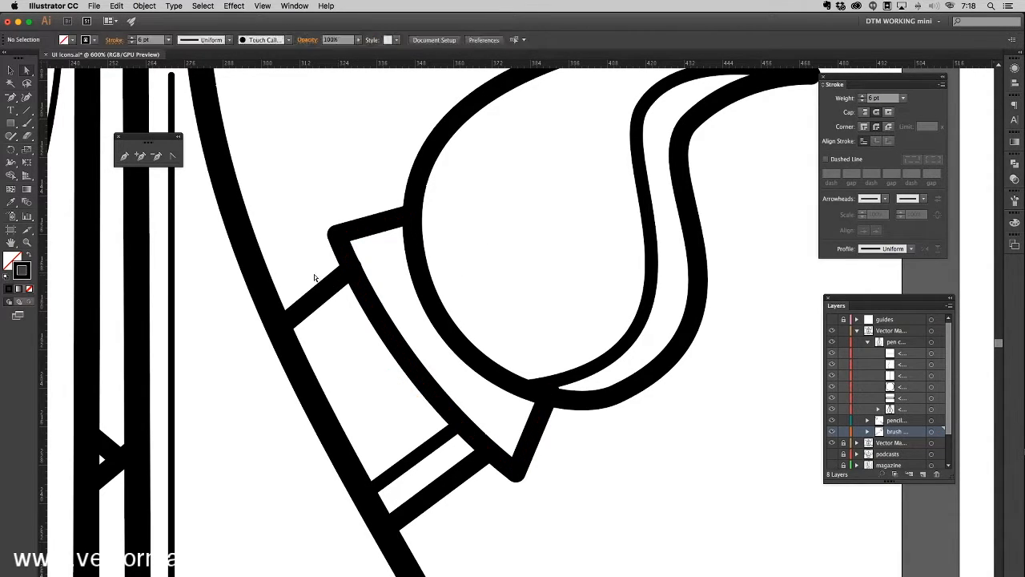
left_click_drag(337, 314, 352, 290)
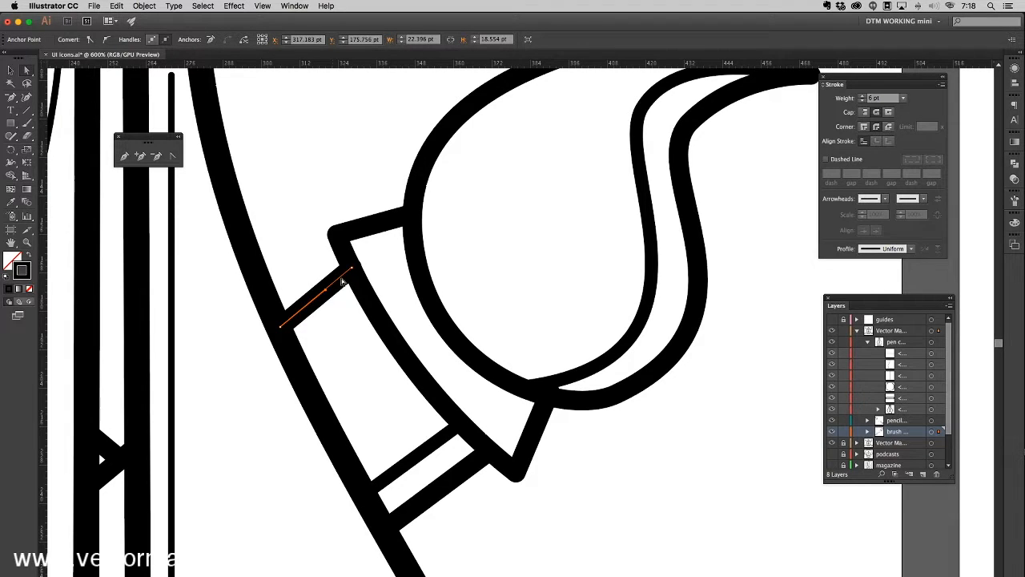
left_click(388, 272)
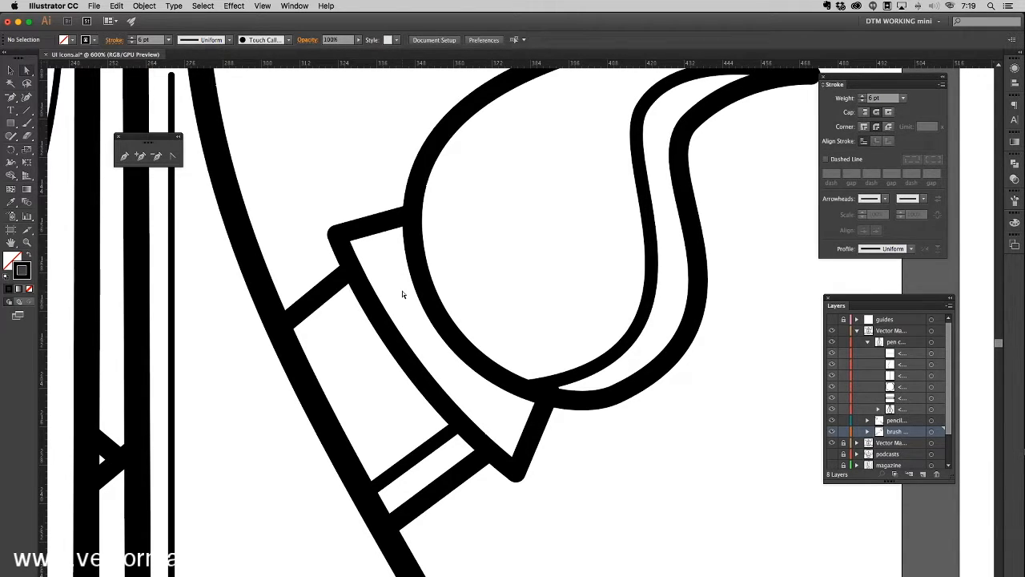
- Pull both ends of the brush's inner bristle line inside the outline and shorten the curve handle at its lower end
key("super+minus")
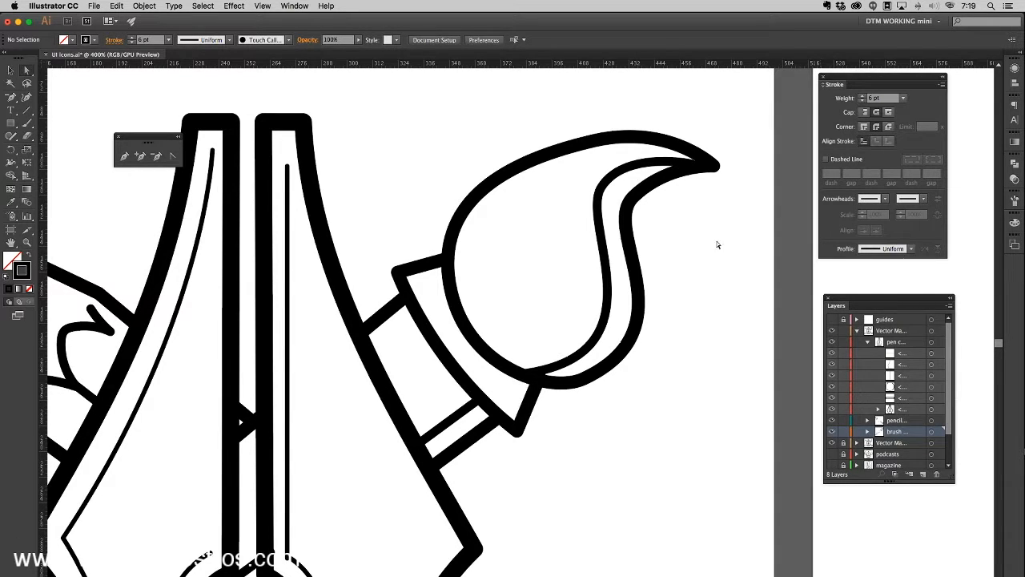
left_click_drag(562, 256, 614, 306)
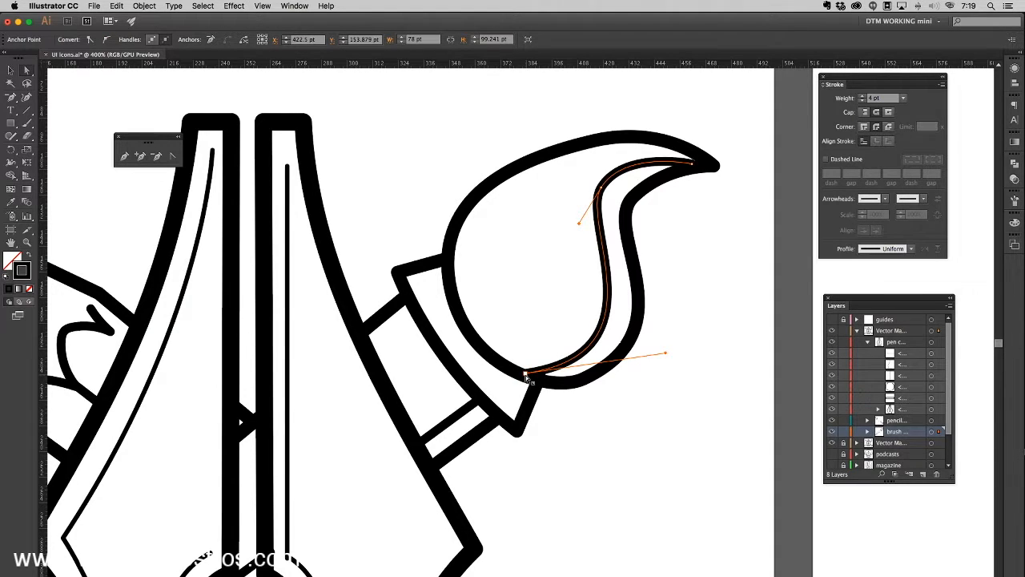
left_click_drag(528, 378, 550, 363)
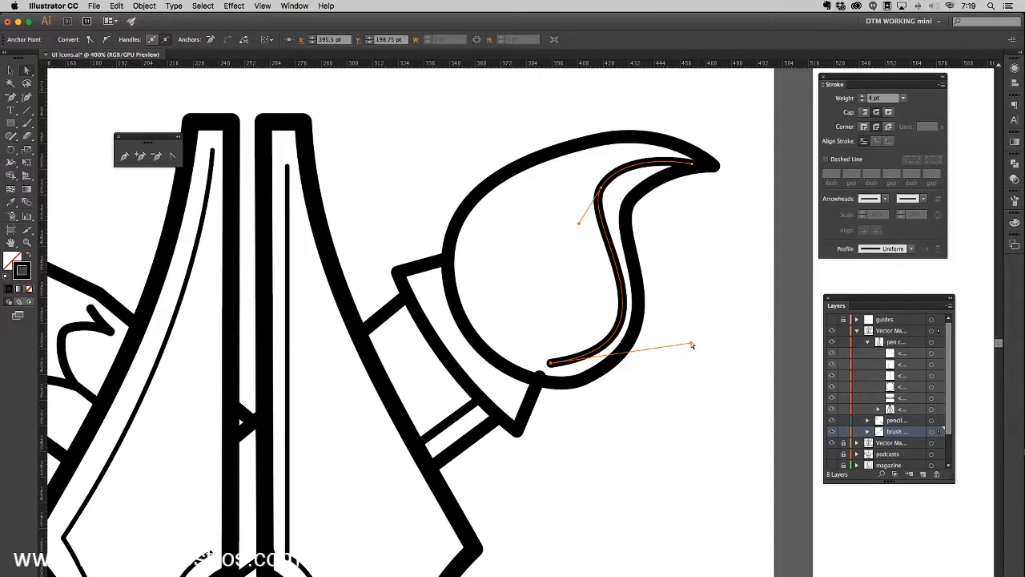
left_click_drag(691, 344, 648, 344)
left_click_drag(692, 163, 674, 160)
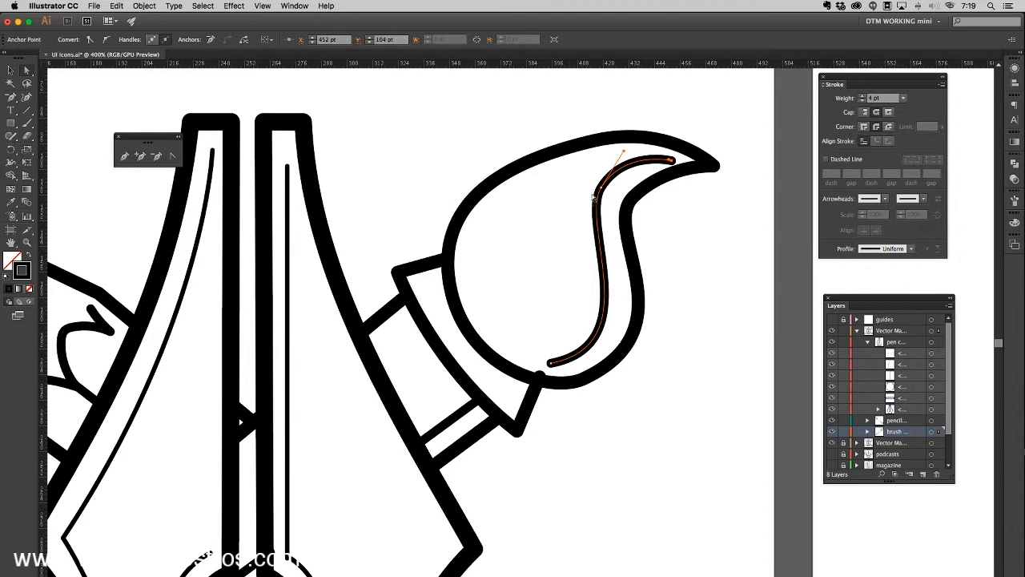
- Smooth the upper bend of the inner bristle line by adjusting its anchor and handle, and set its stroke weight to 2 pt
left_click_drag(602, 190, 624, 164)
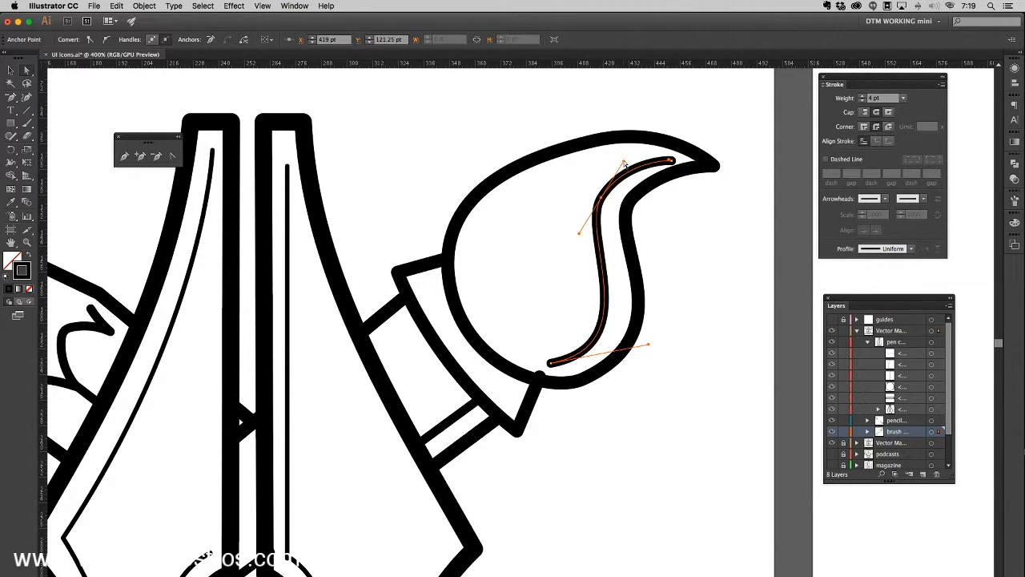
left_click(589, 218)
left_click_drag(579, 234, 583, 232)
left_click(903, 98)
left_click(917, 156)
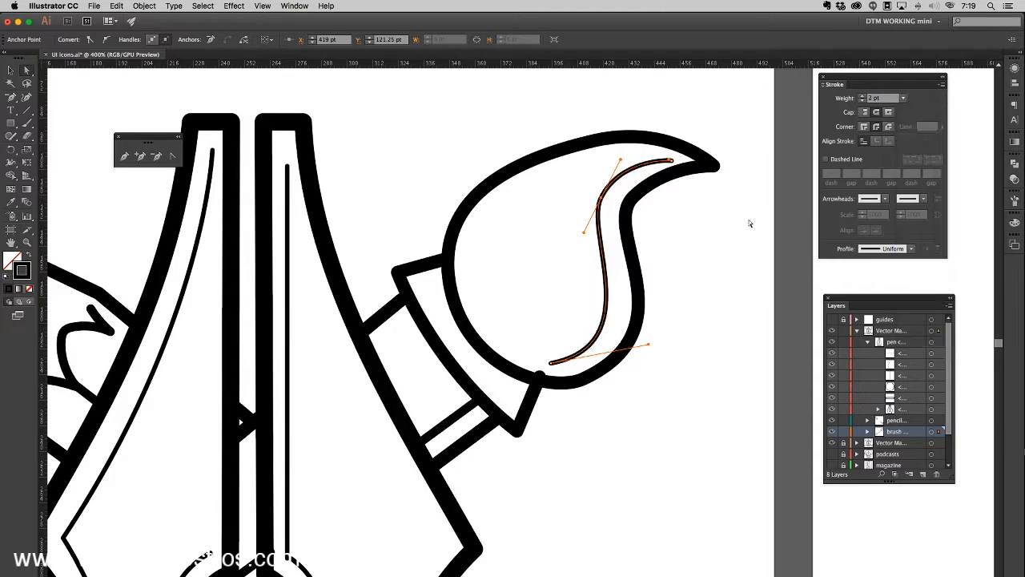
left_click(721, 246)
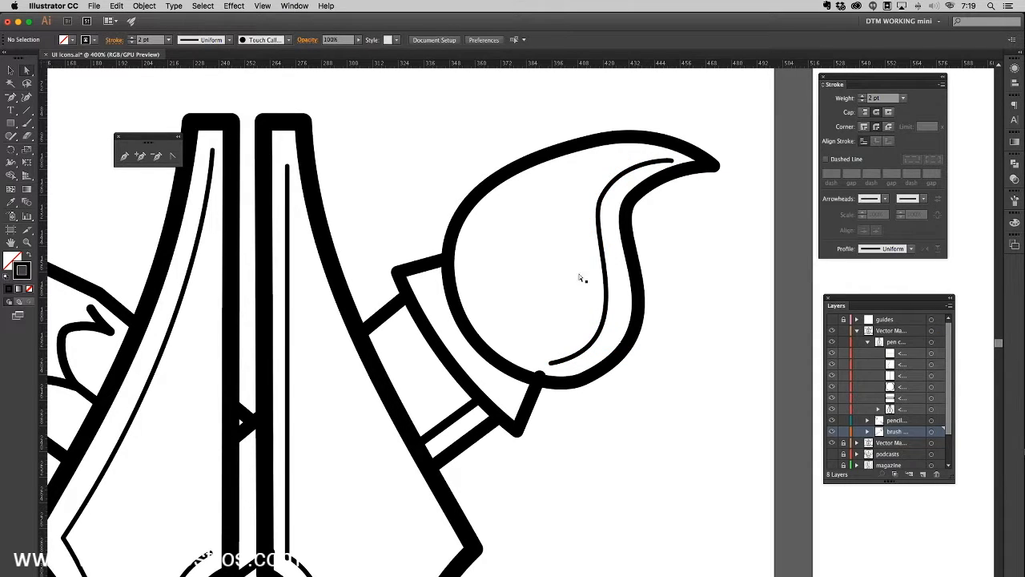
- Compare the stroke weight of the inner bristle line with the pen nib's inner line, and inspect where the ferrule meets the bristles
left_click(285, 350)
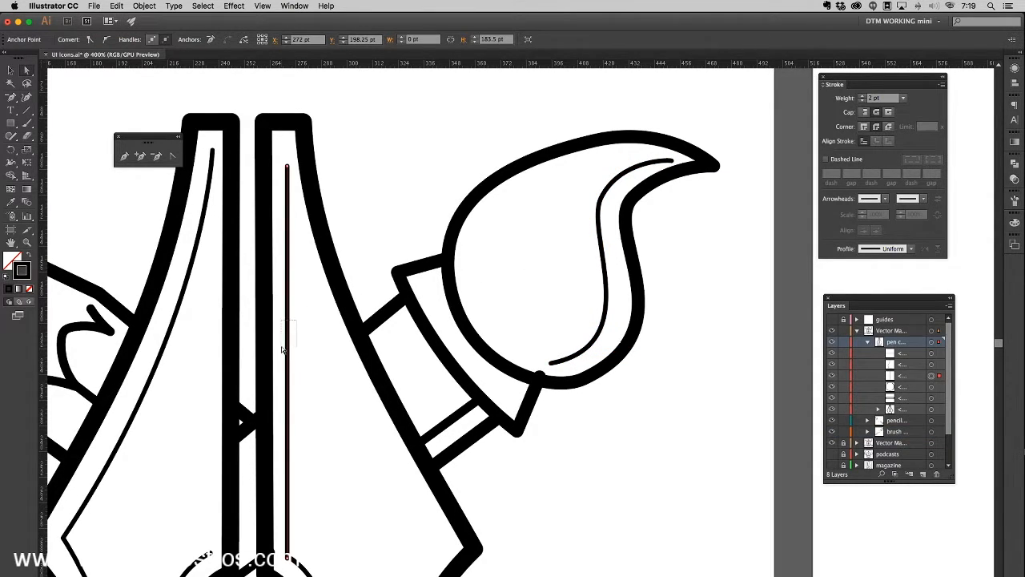
left_click(587, 334)
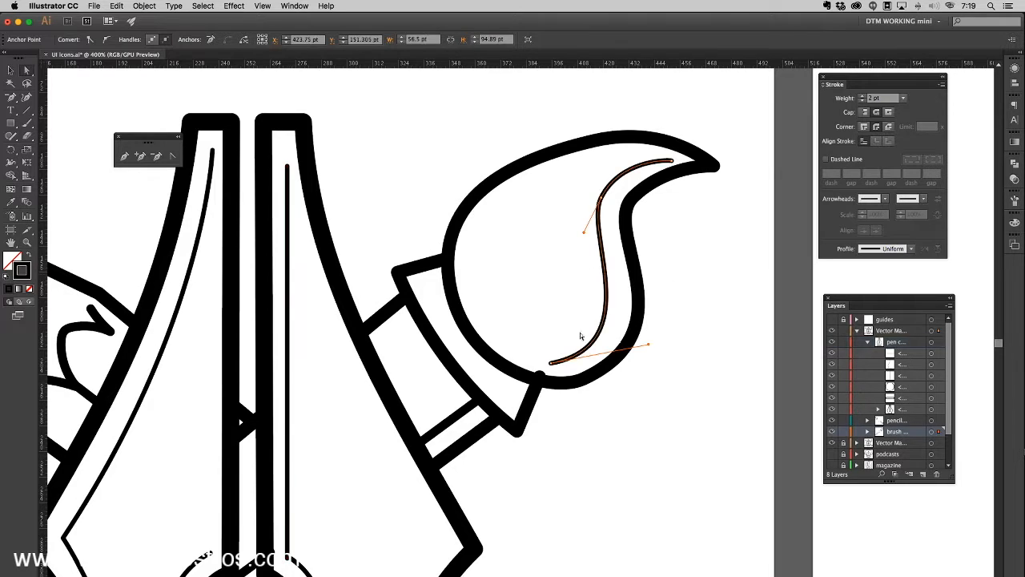
left_click(526, 323)
left_click(287, 379)
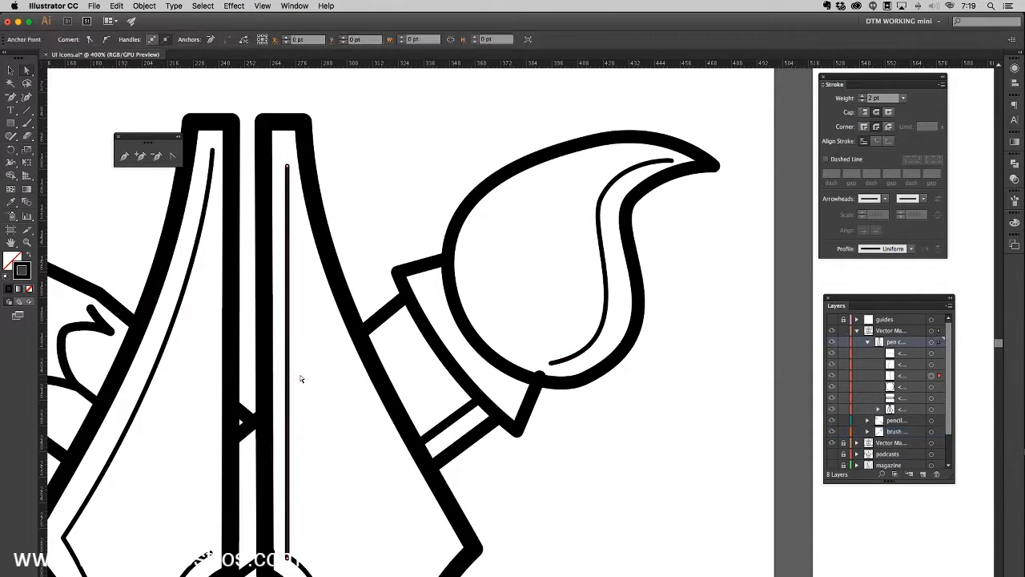
left_click(529, 338)
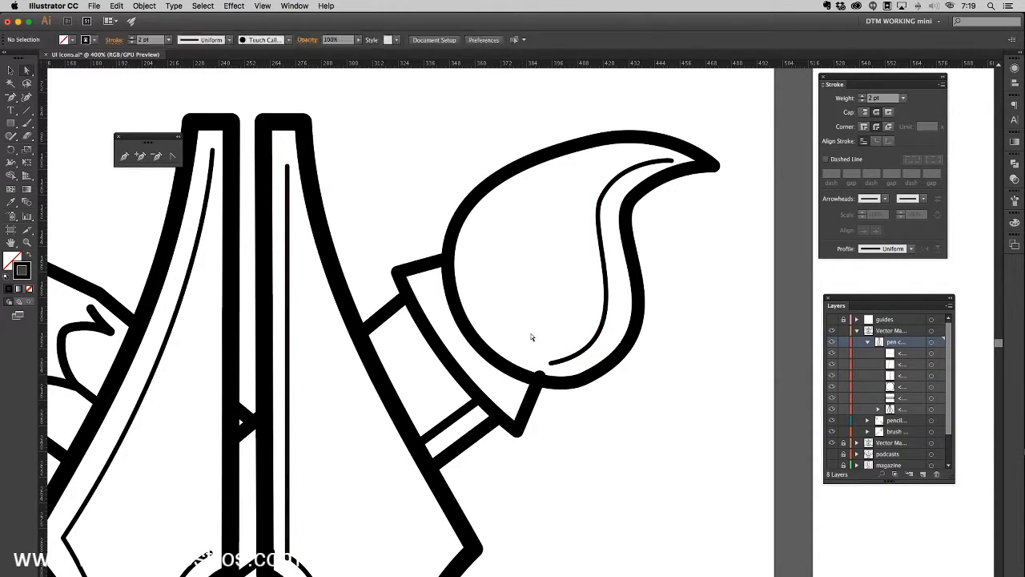
key("super+=")
key("super+=")
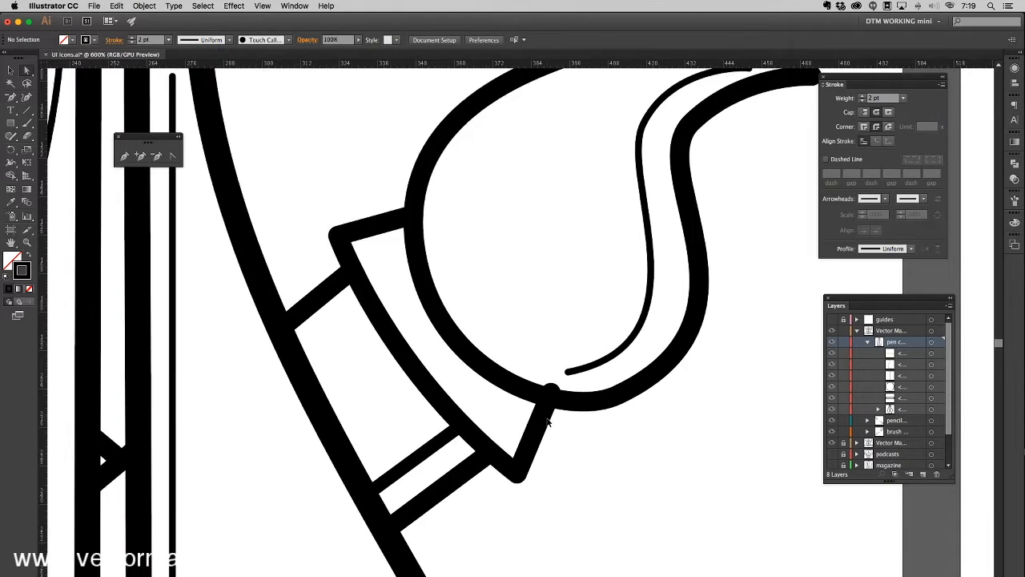
left_click_drag(561, 382, 441, 182)
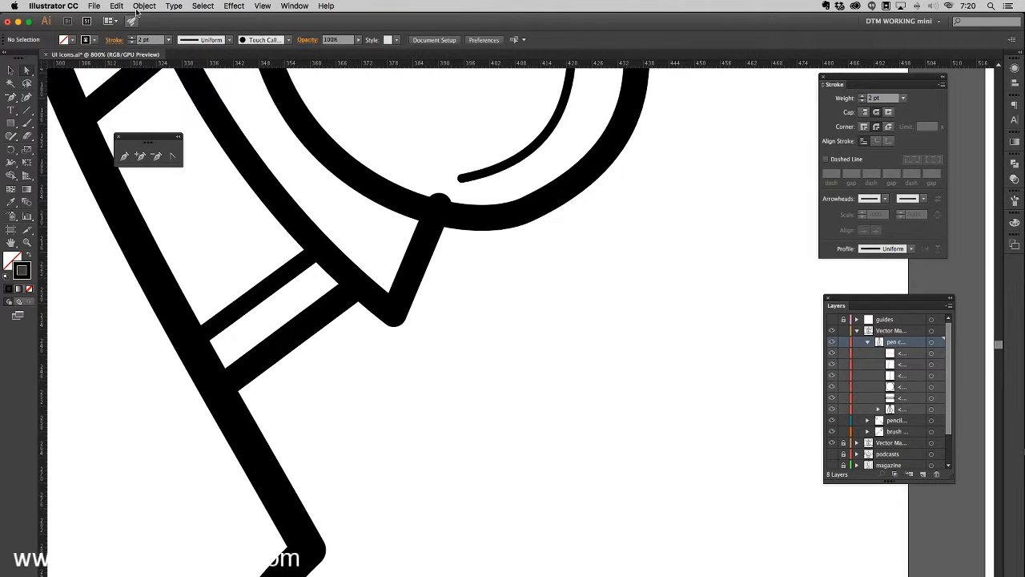
- Save the document as UI icons 2.ai in the icons folder, in Adobe Illustrator format with the default Illustrator CC options
left_click(93, 6)
left_click(107, 86)
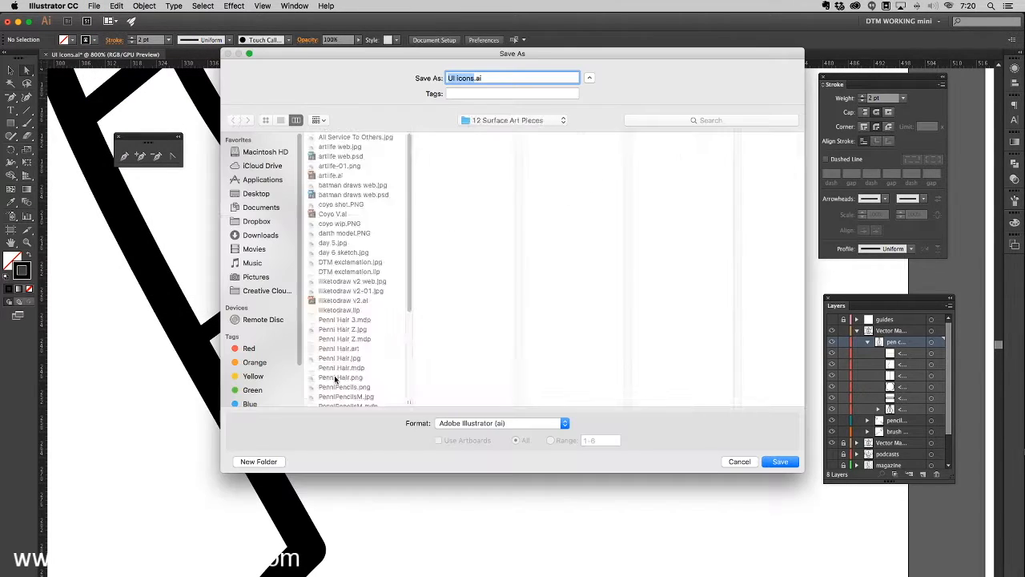
key("Right")
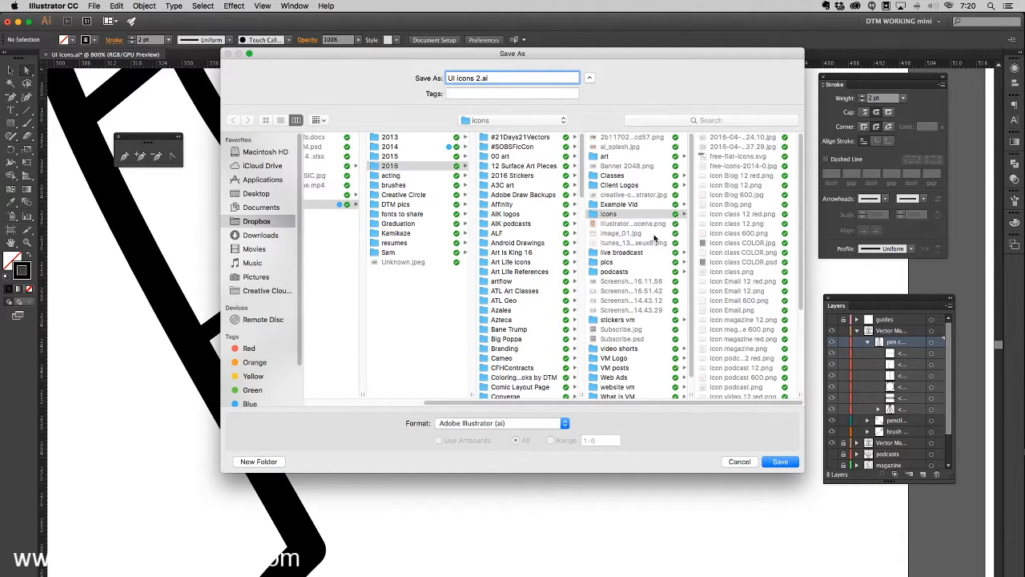
left_click(502, 425)
left_click(521, 420)
scroll(528, 336, "down", 10)
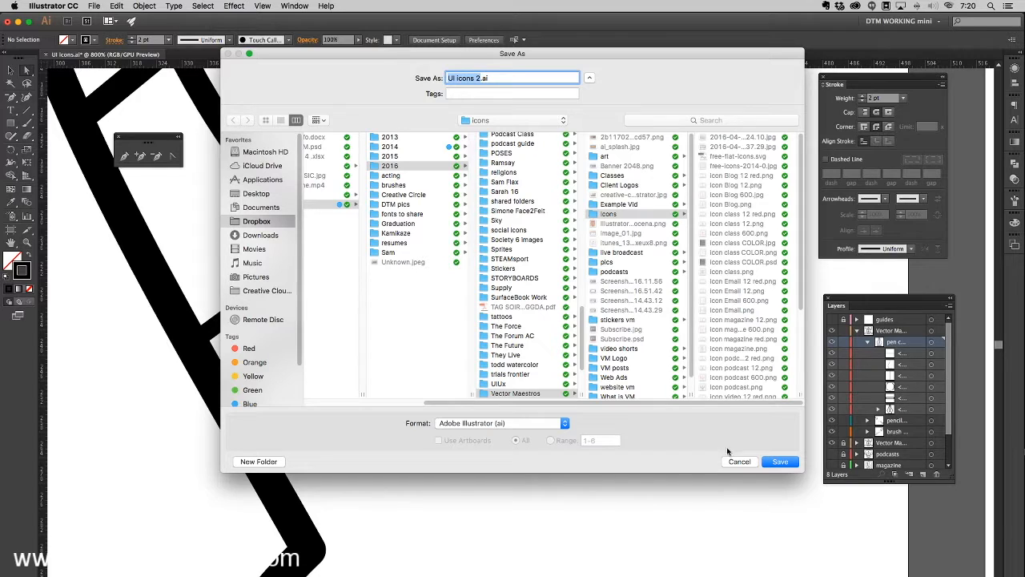
left_click(781, 462)
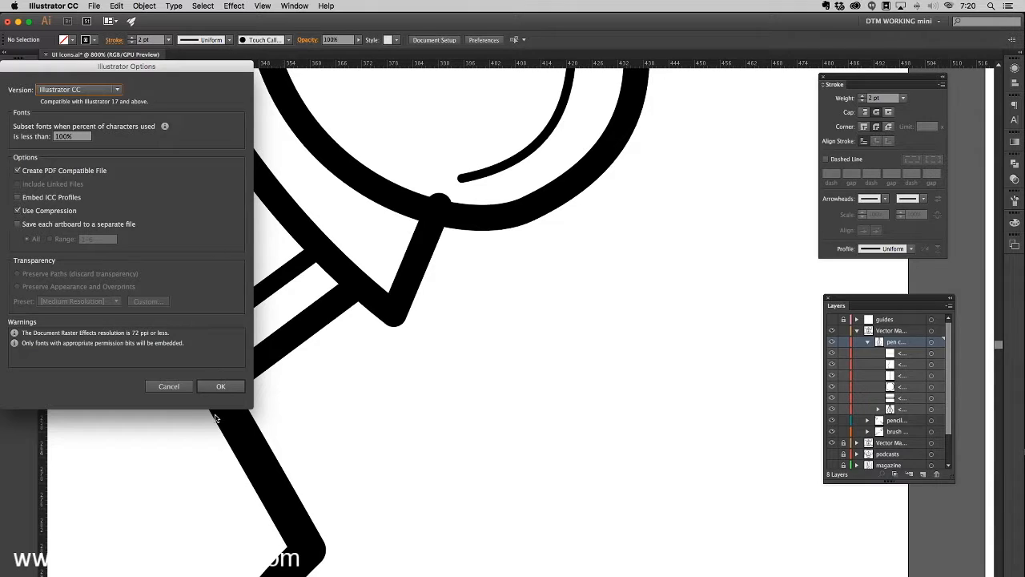
key("Return")
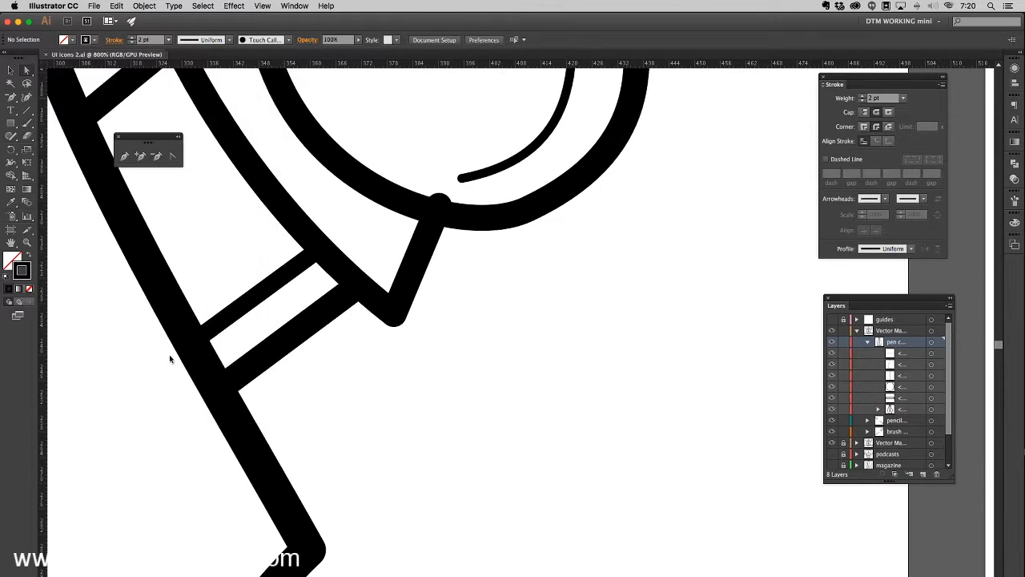
- Nudge the brush ferrule's lower end anchor down and slightly left to tuck its round cap within the bristle outline
left_click_drag(498, 248, 410, 500)
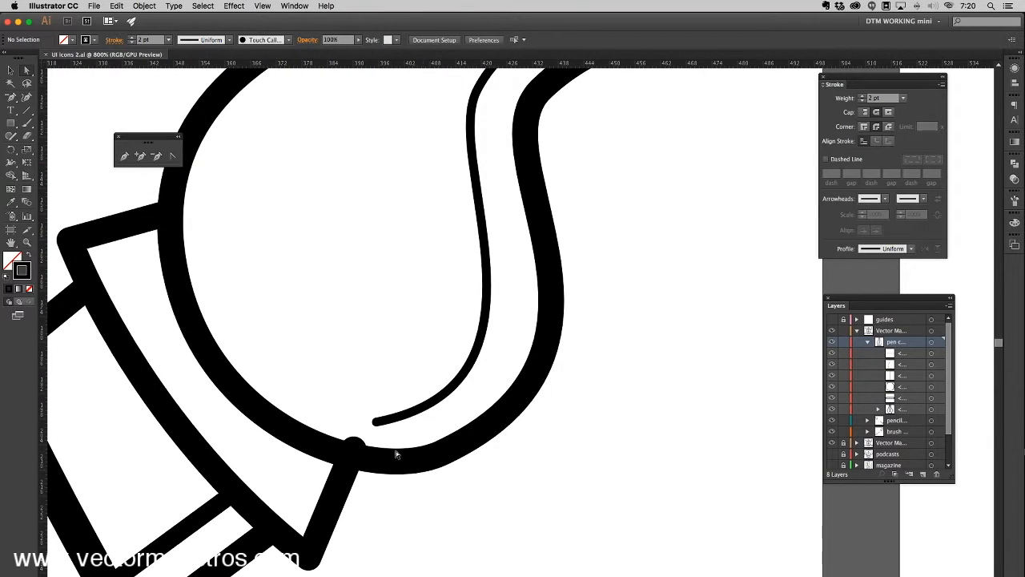
mouse_move(374, 503)
left_mouse_down()
mouse_move(286, 497)
mouse_move(279, 481)
left_mouse_up()
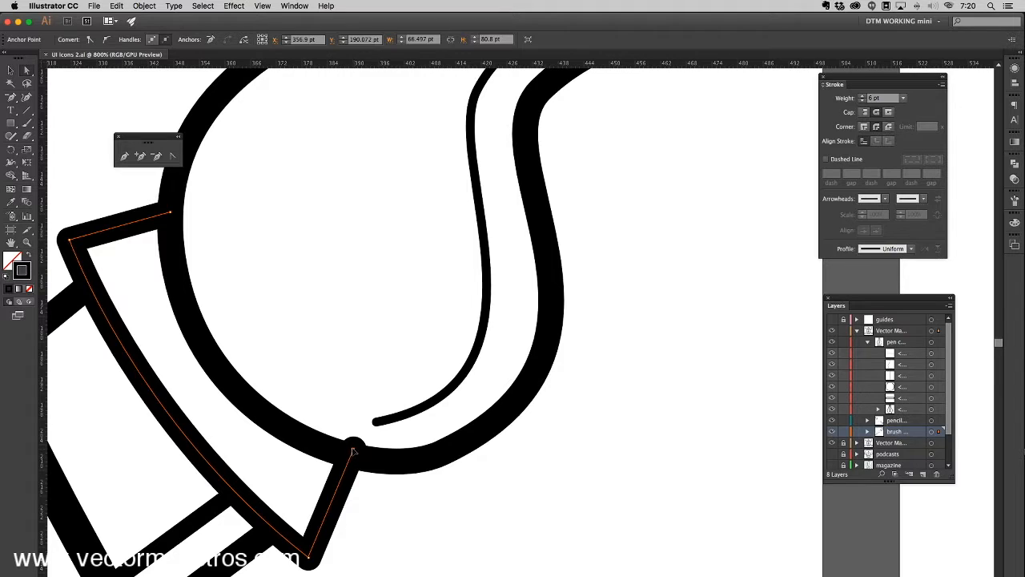
key("Down")
key("Left")
key("Down")
- Refine the brush bristle outline by nudging the anchor on its upper edge to the left and slightly down
left_click_drag(377, 487, 501, 421)
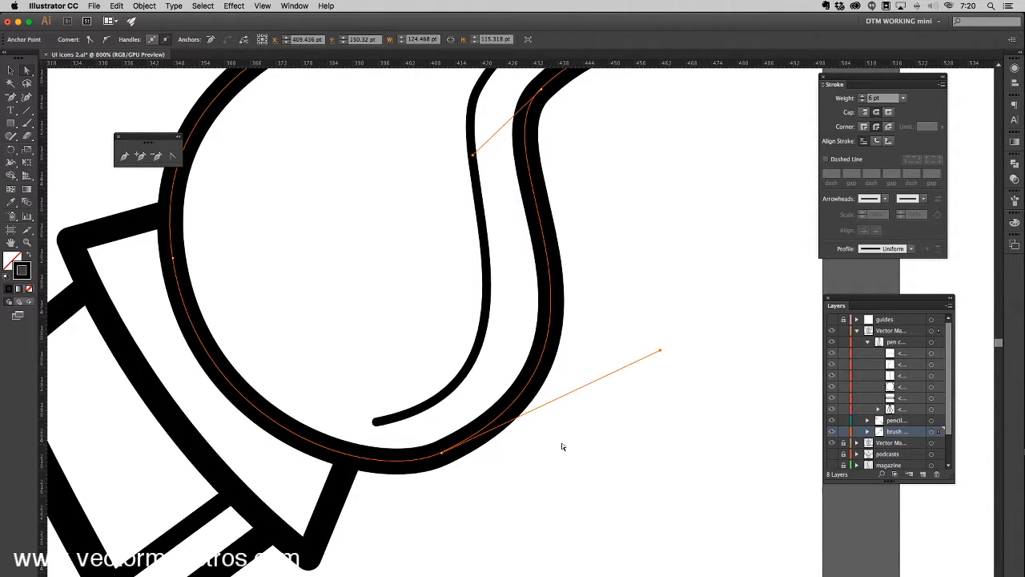
key("super+minus")
key("super+minus")
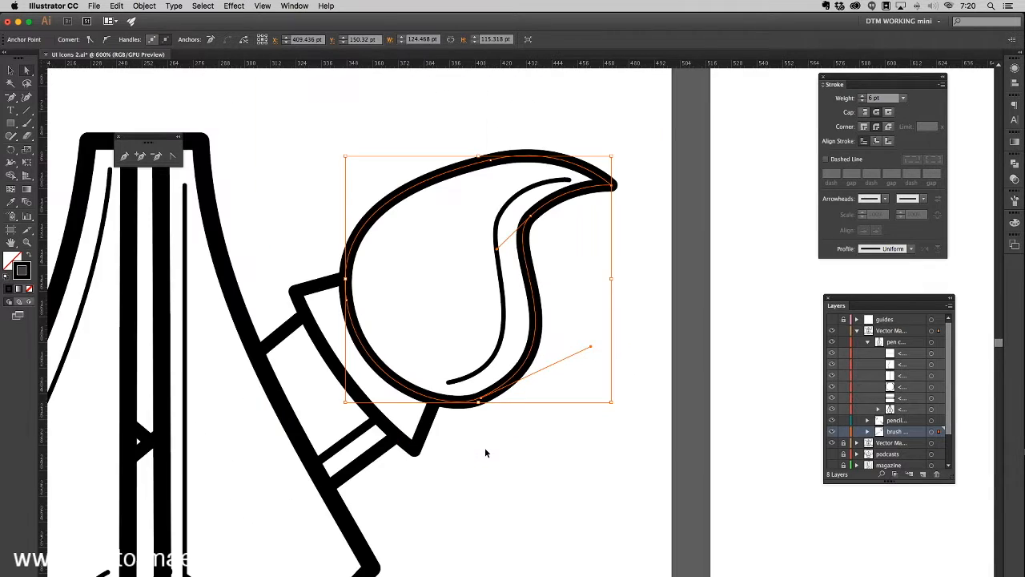
left_click(477, 399)
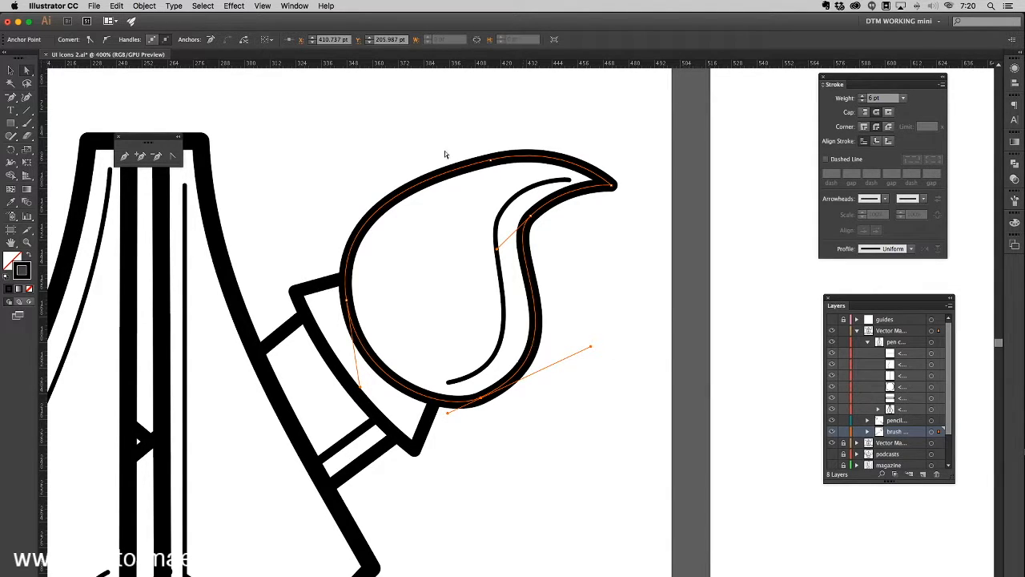
left_click(488, 160)
key("Left")
key("Left")
key("Left")
key("Left")
key("Left")
key("Down")
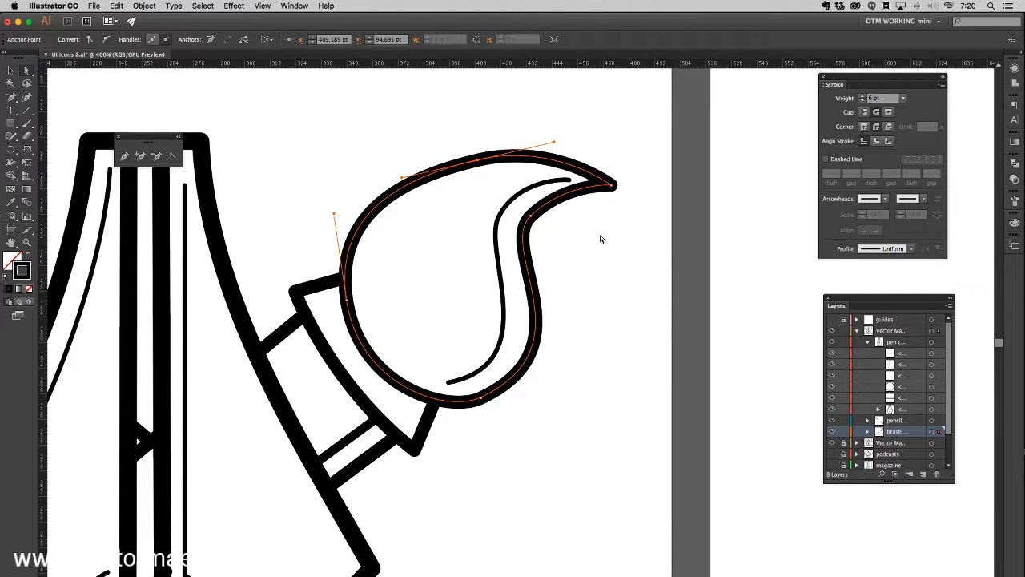
left_click(600, 238)
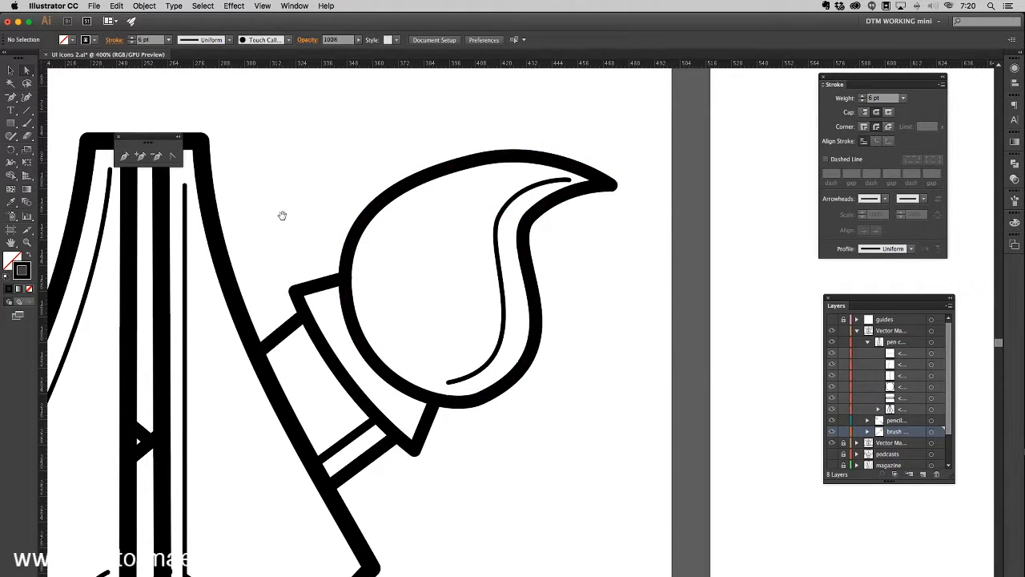
- Review the cleaned-up icon as a whole and compare it with the original version on the neighbouring artboard
left_click_drag(280, 245, 483, 215)
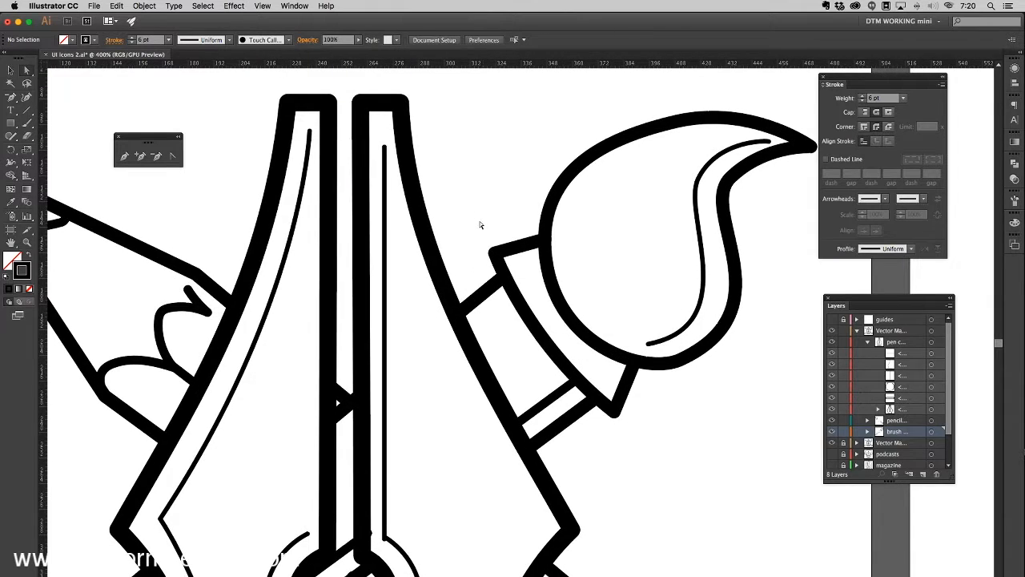
key("super+minus")
key("super+minus")
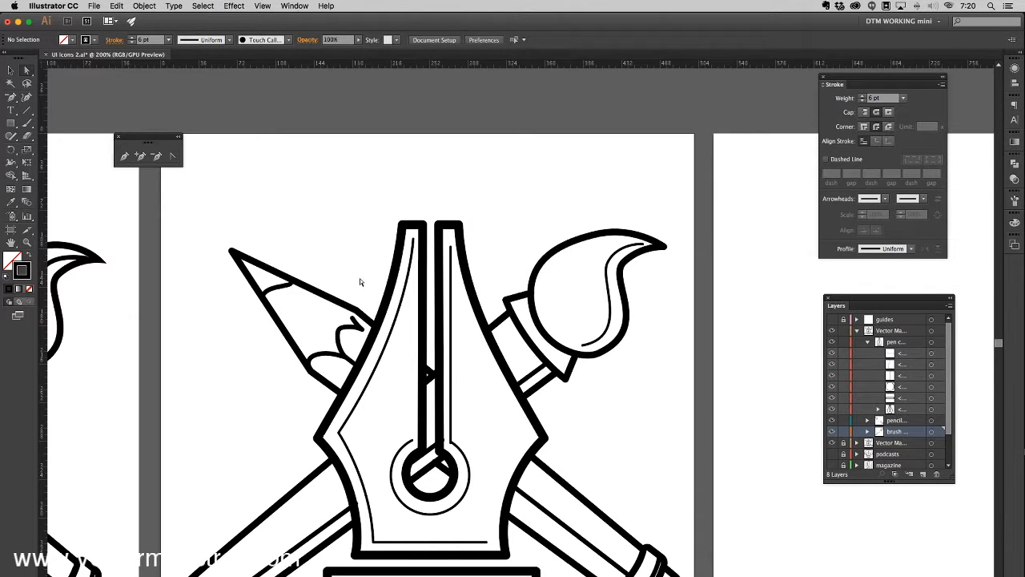
left_click_drag(344, 284, 462, 209)
key("super+minus")
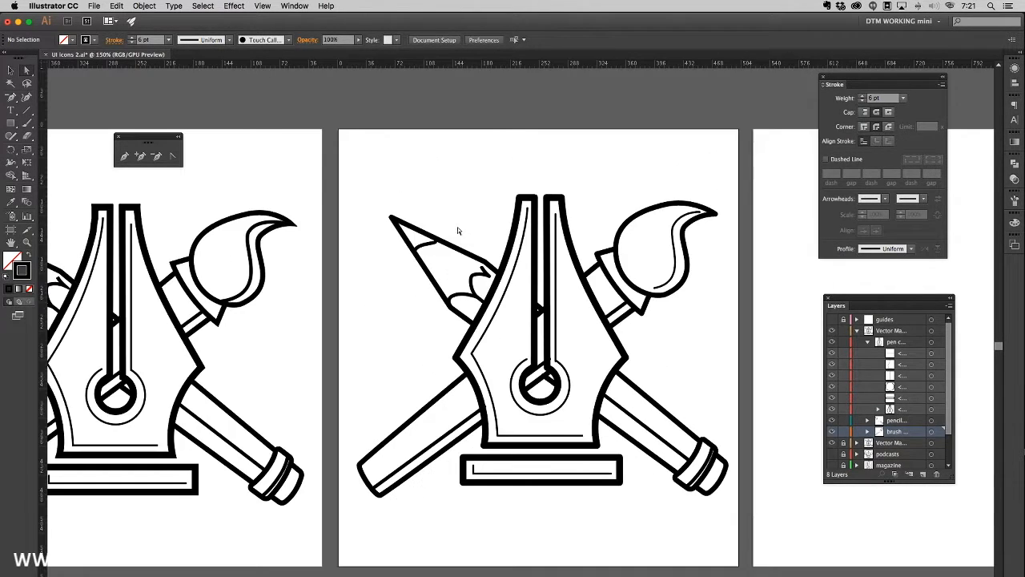
mouse_move(319, 260)
left_mouse_down()
mouse_move(422, 231)
mouse_move(364, 231)
mouse_move(344, 256)
mouse_move(315, 265)
mouse_move(324, 268)
left_mouse_up()
key("super+minus")
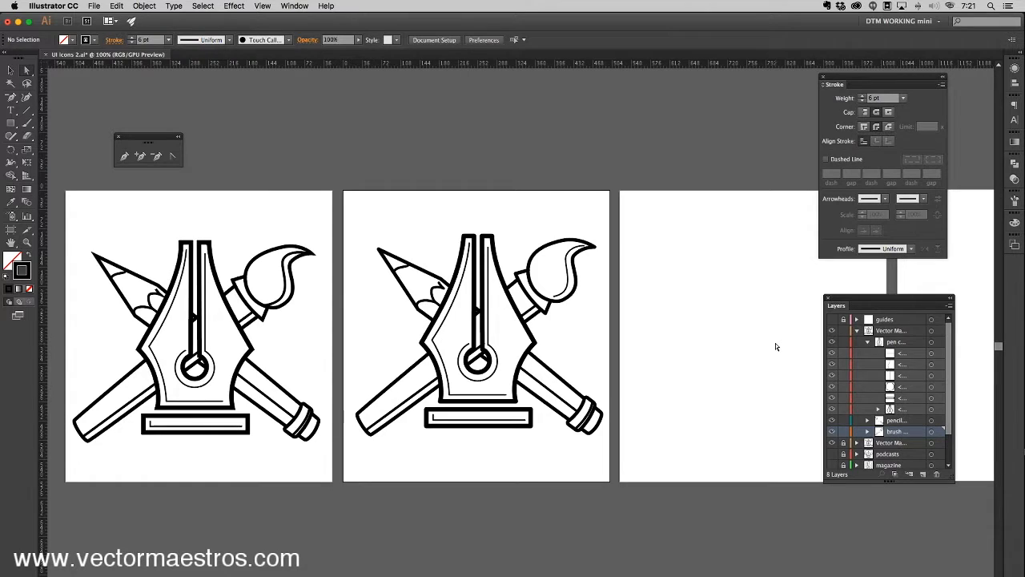
- Collapse the expanded Vector Maestro layer and float the Artboards panel beside the relocated Layers panel
left_click(855, 330)
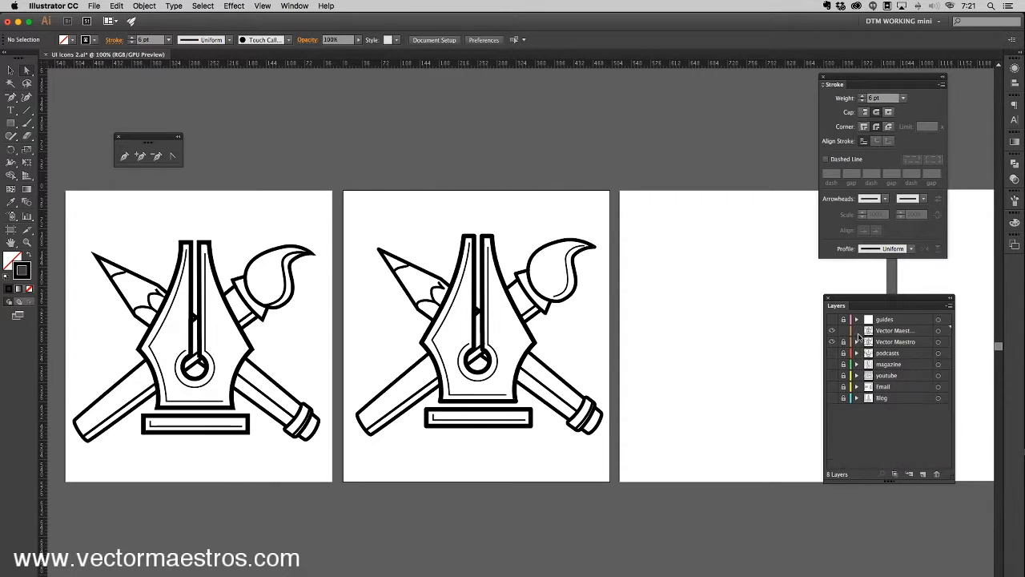
left_click(1014, 244)
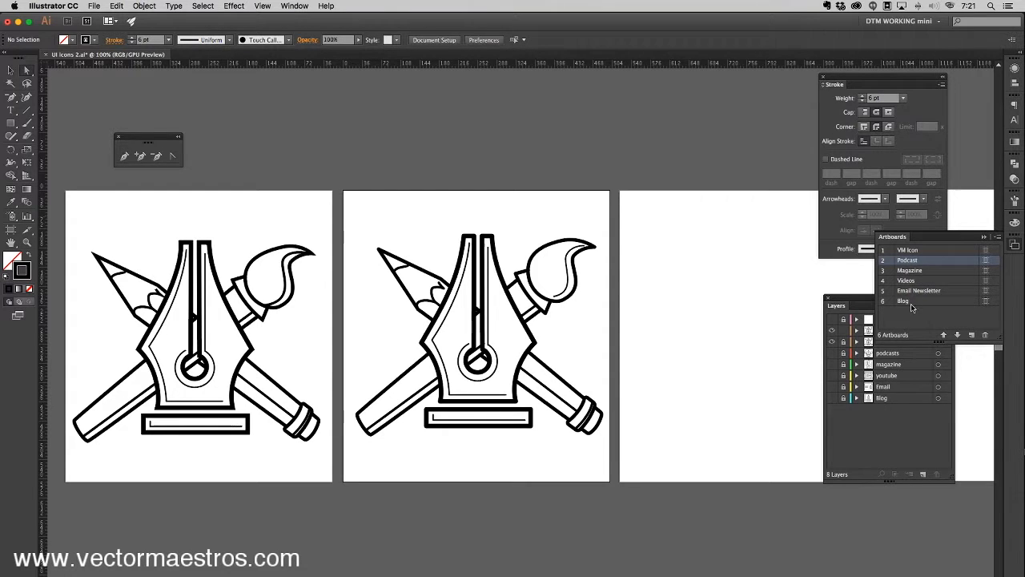
left_click(856, 303)
left_click_drag(857, 302, 755, 339)
left_click(1011, 248)
mouse_move(895, 240)
left_mouse_down()
mouse_move(801, 240)
mouse_move(687, 214)
left_mouse_up()
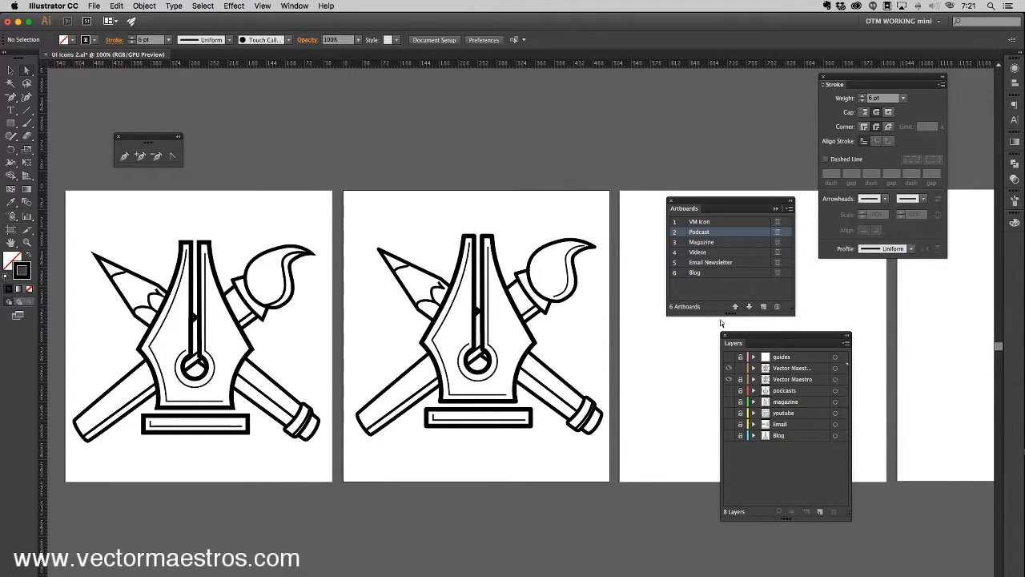
- Bring all six artboards into view, dock the Stroke panel, and move the Artboards panel below the artboards
key("super+minus")
key("super+minus")
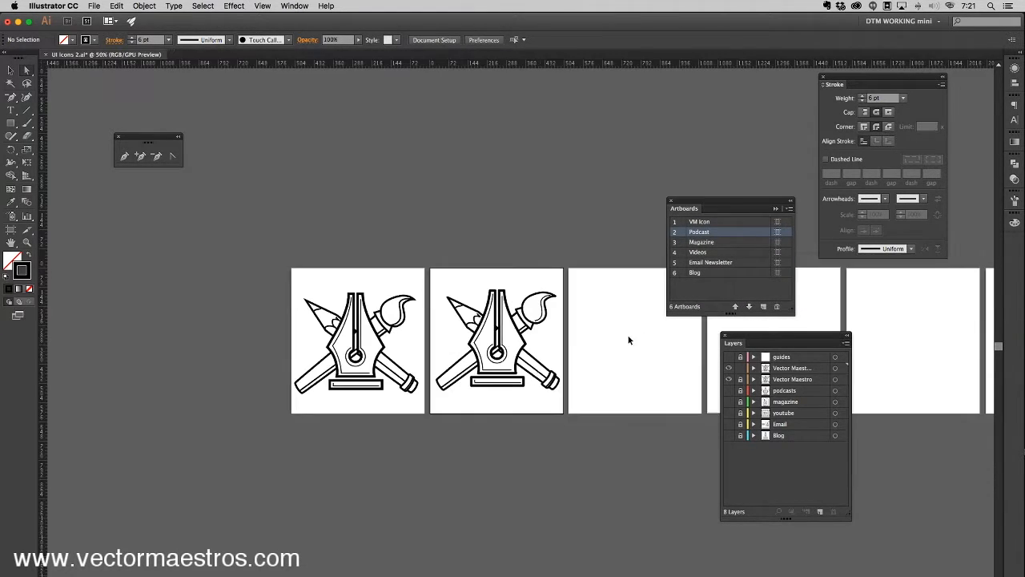
left_click_drag(496, 392, 309, 312)
left_click_drag(836, 84, 1015, 108)
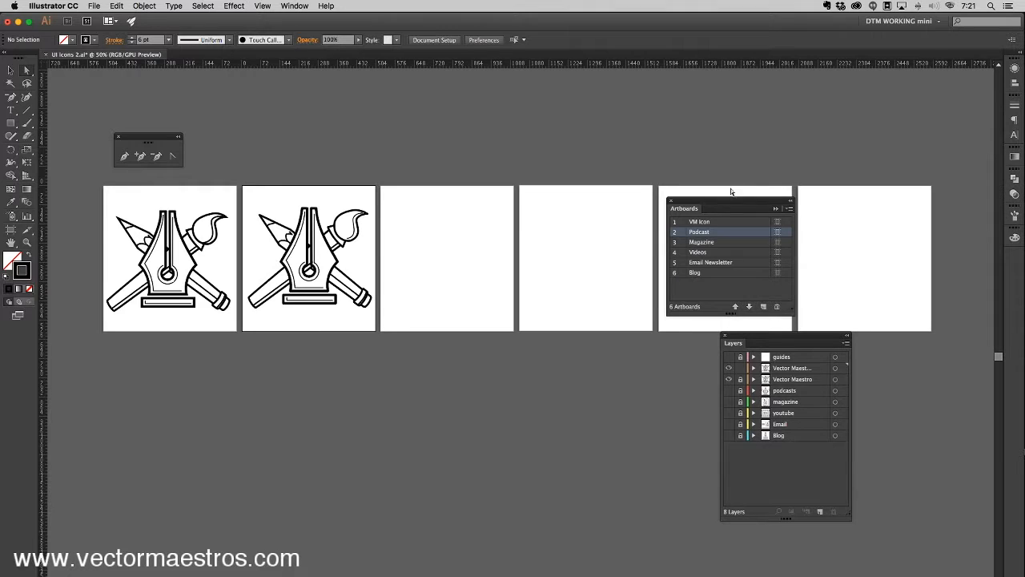
left_click_drag(682, 209, 542, 395)
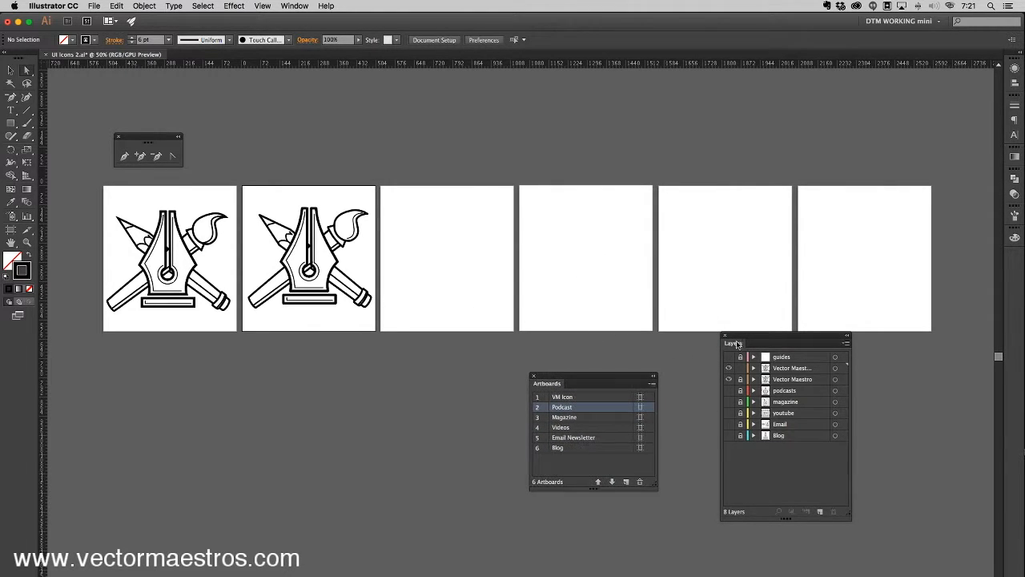
- Select the cleaned-up icon on the Podcast artboard and rename the Vector Maestro copy layer, removing "copy" from its name
left_click_drag(741, 345, 740, 373)
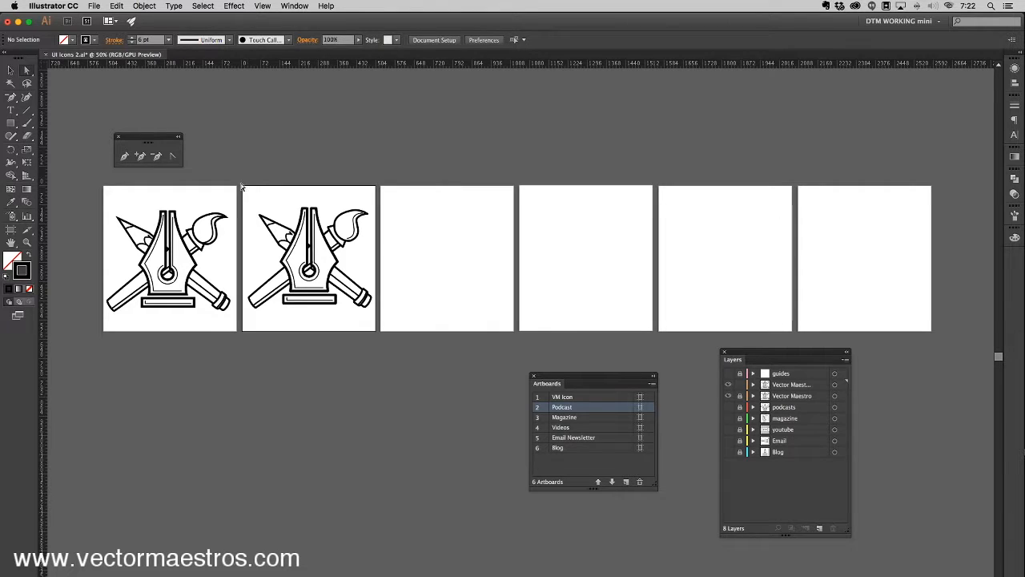
left_click_drag(363, 344, 384, 360)
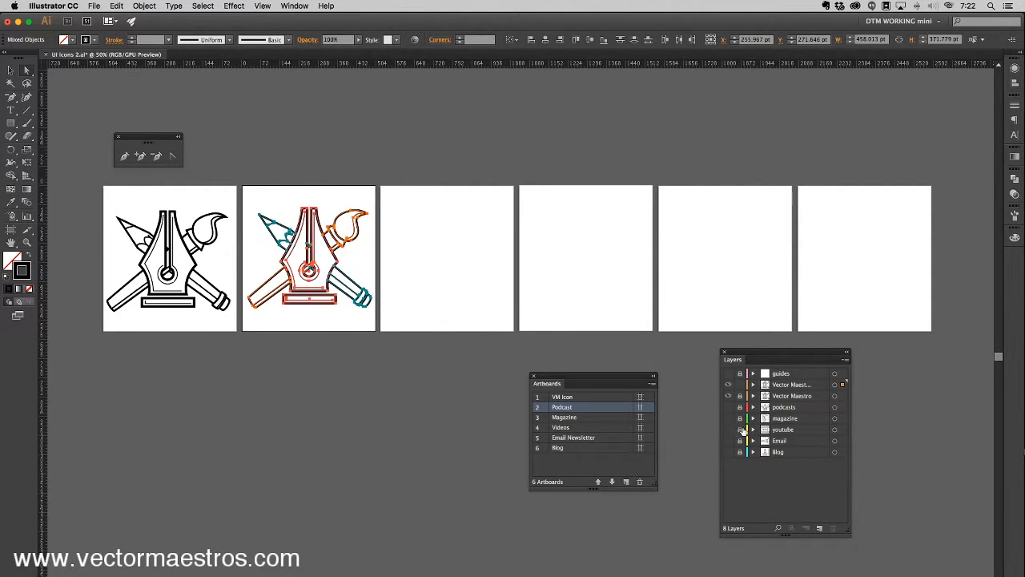
double_click(790, 388)
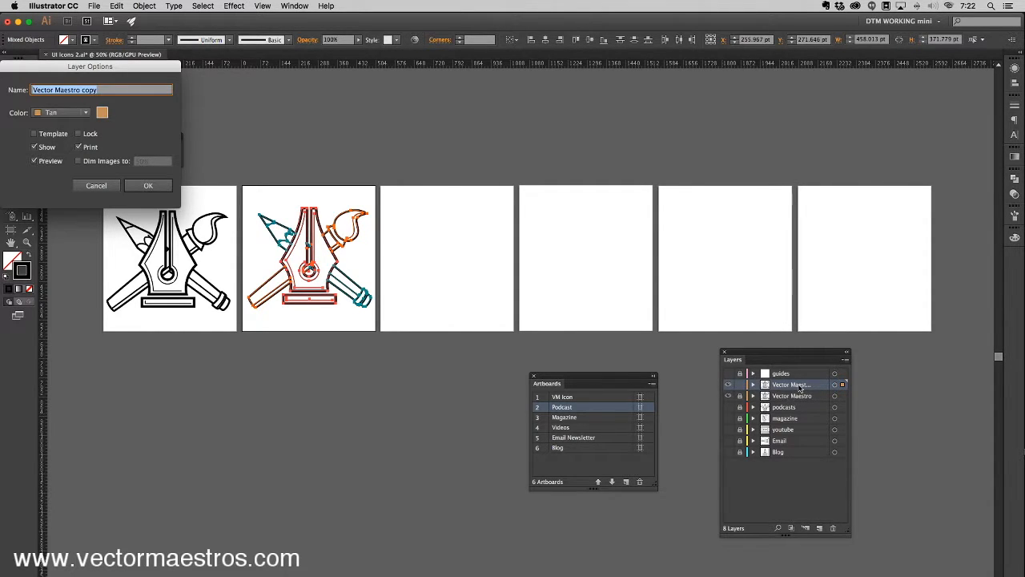
left_click(135, 91)
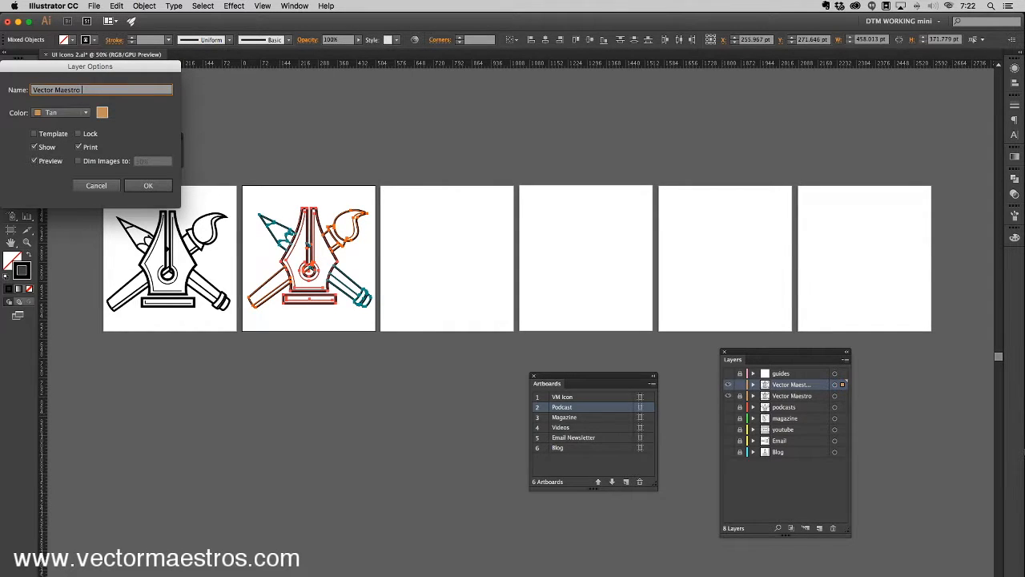
key("Return")
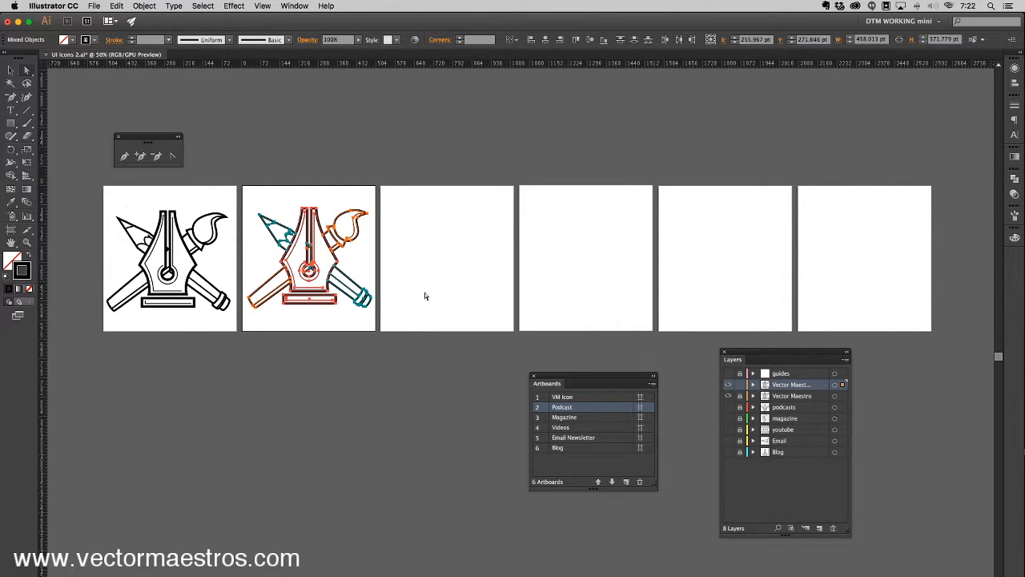
- Hide the original Vector Maestro layer and move the cleaned-up icon onto the VM Icon artboard, nudging it slightly left
left_click(727, 397)
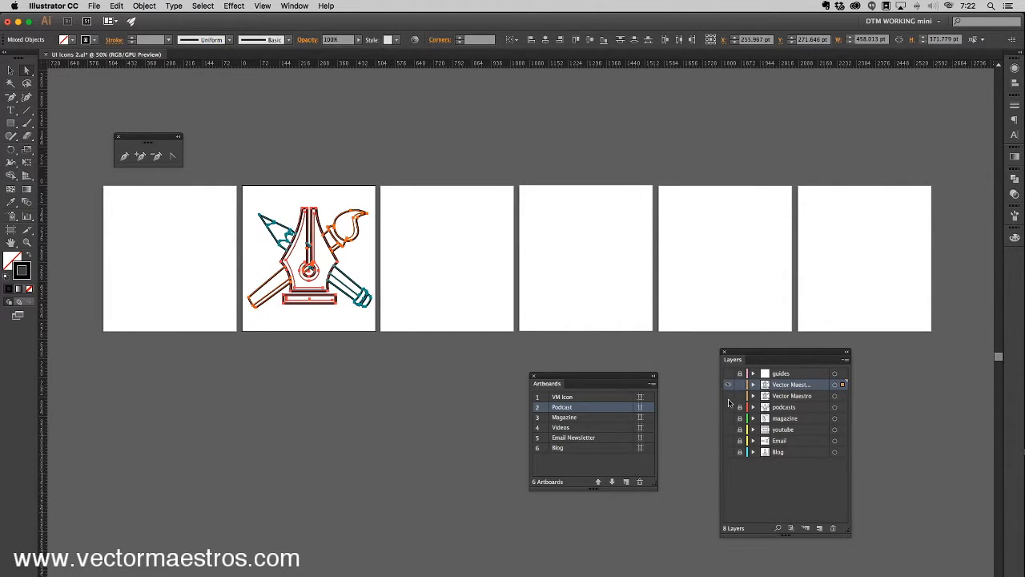
mouse_move(346, 244)
left_mouse_down()
mouse_move(202, 229)
mouse_move(205, 242)
left_mouse_up()
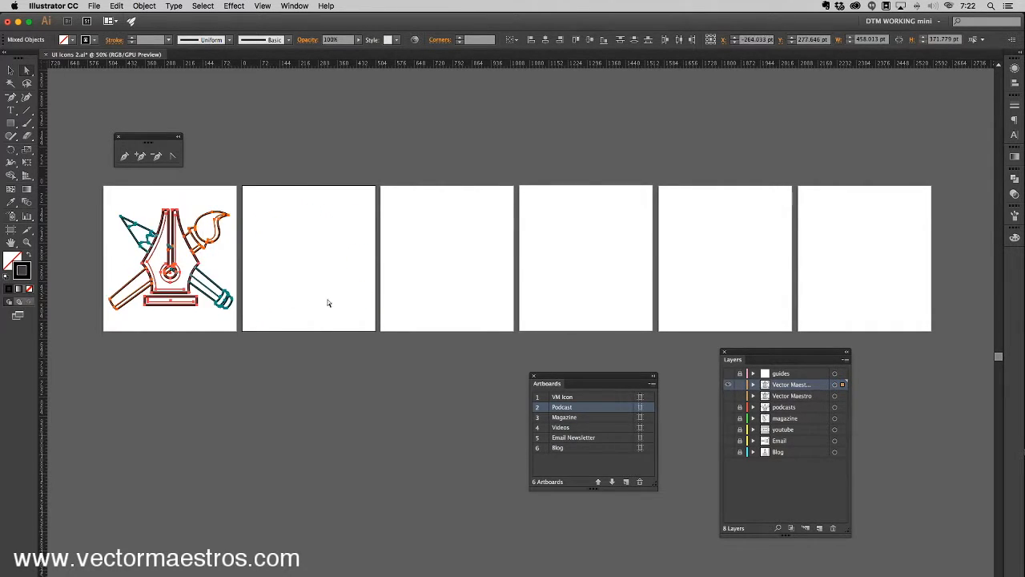
left_click(312, 348)
left_click_drag(101, 211, 249, 346)
key("Left")
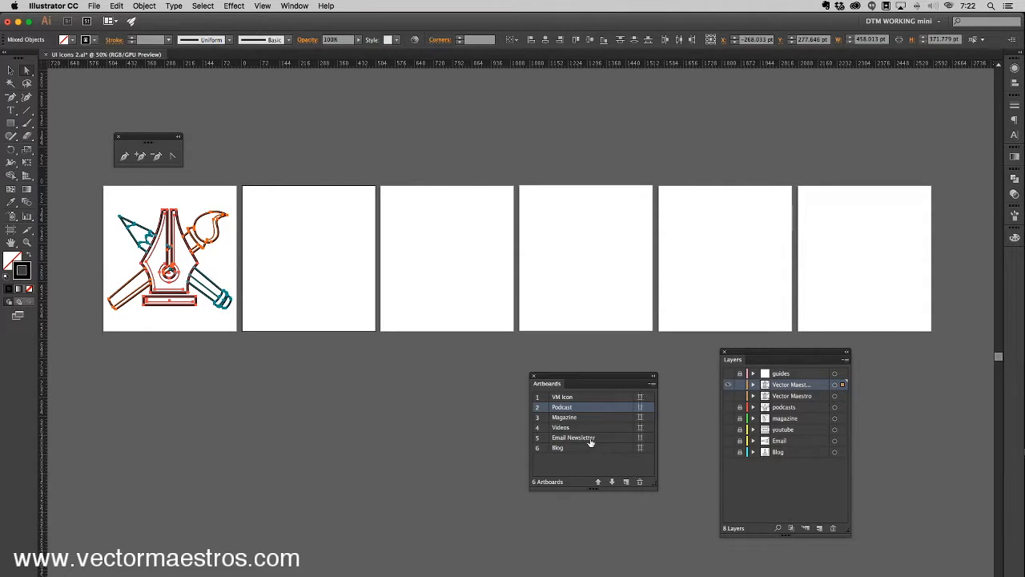
- Try duplicating the VM Icon artboard together with its artwork, and undo the duplication
left_click(598, 399)
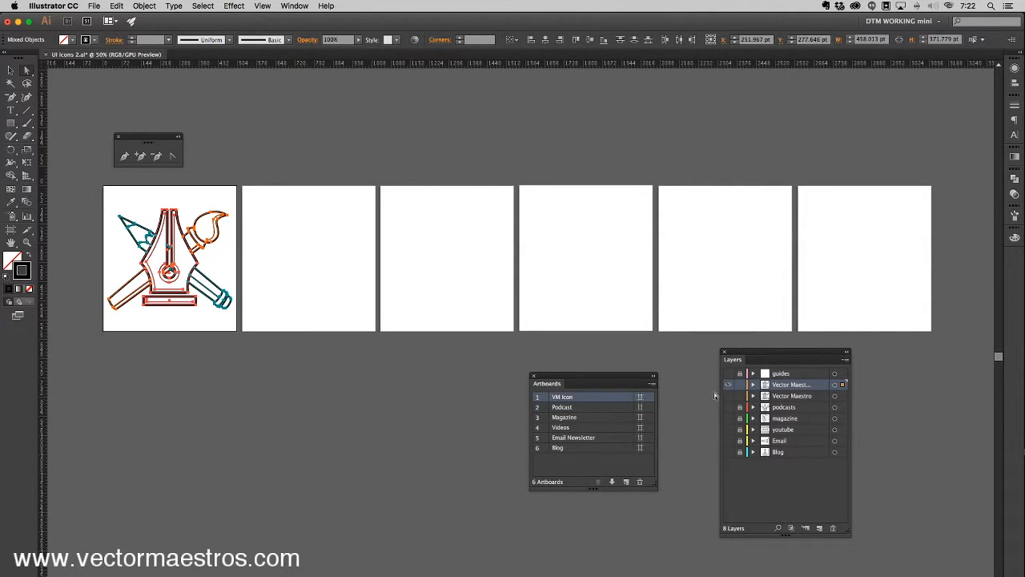
double_click(640, 396)
left_click(145, 390)
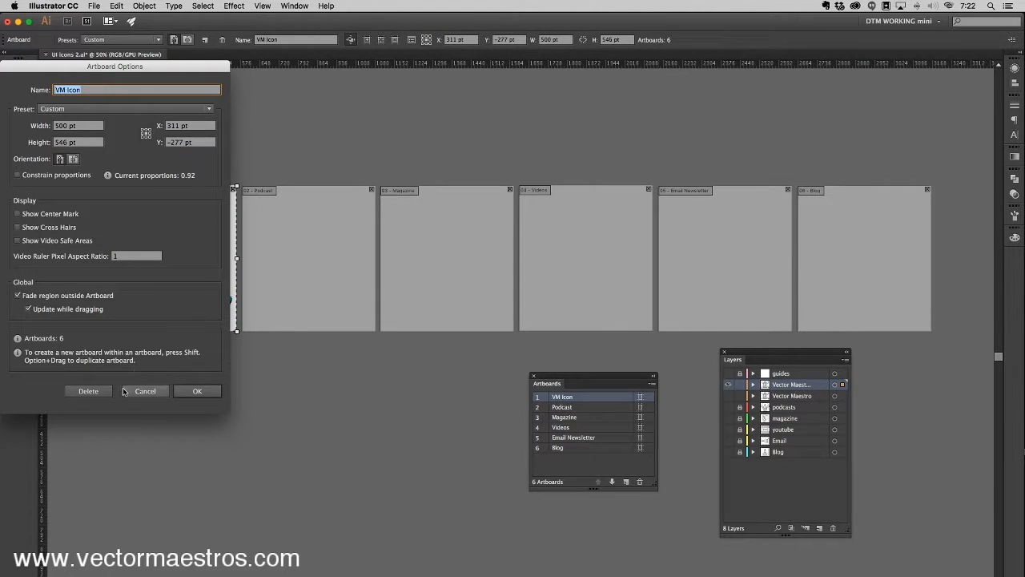
left_click(653, 384)
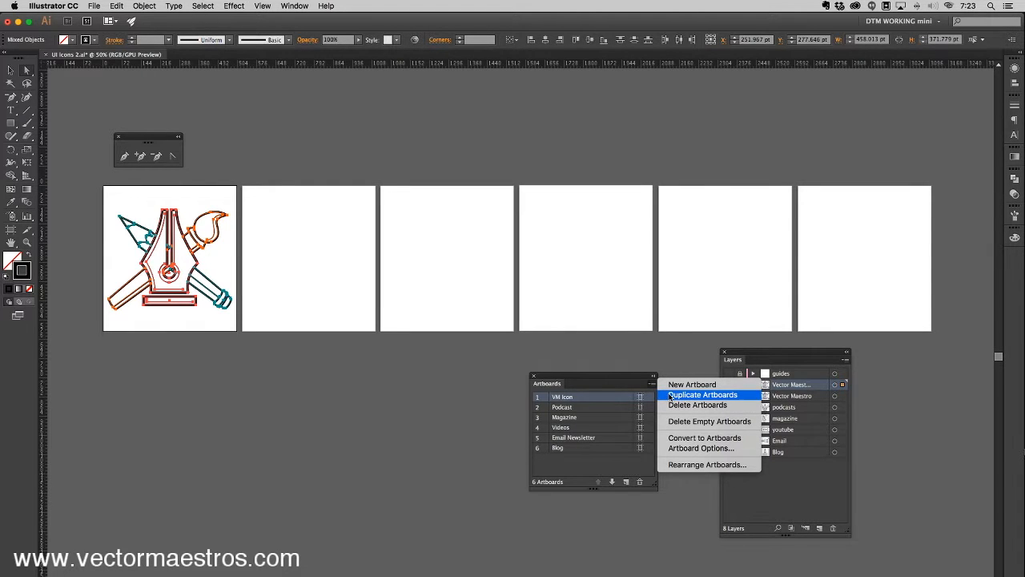
left_click(670, 398)
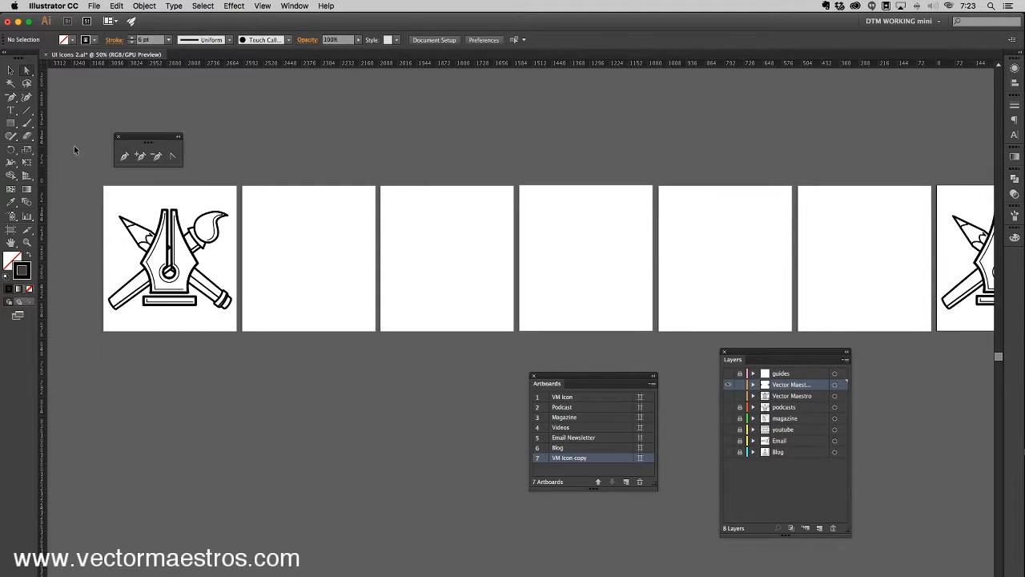
key("super+z")
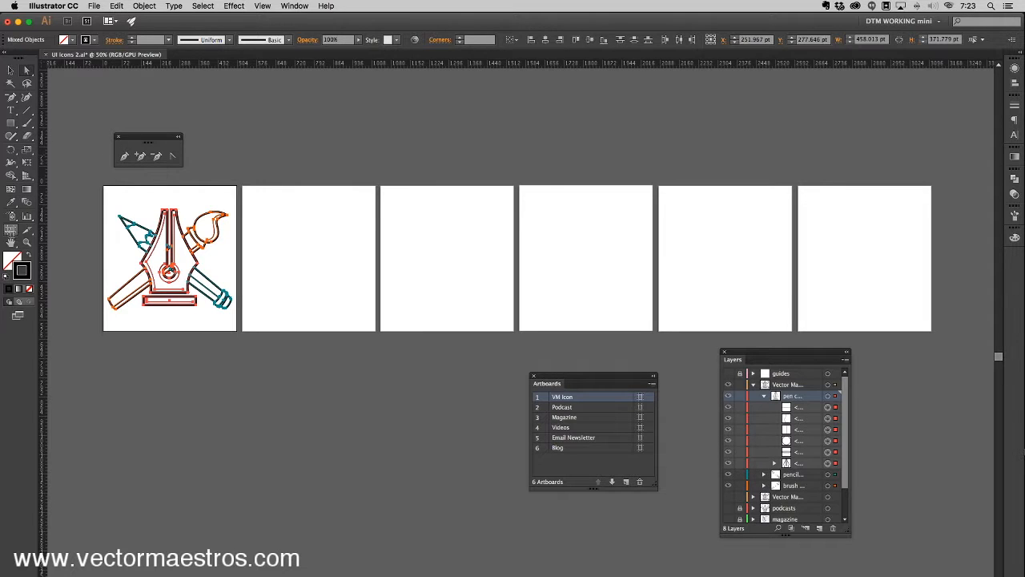
- Duplicate the VM Icon artboard with its artwork using the Artboard tool, placing the copy directly below the original
left_click(12, 231)
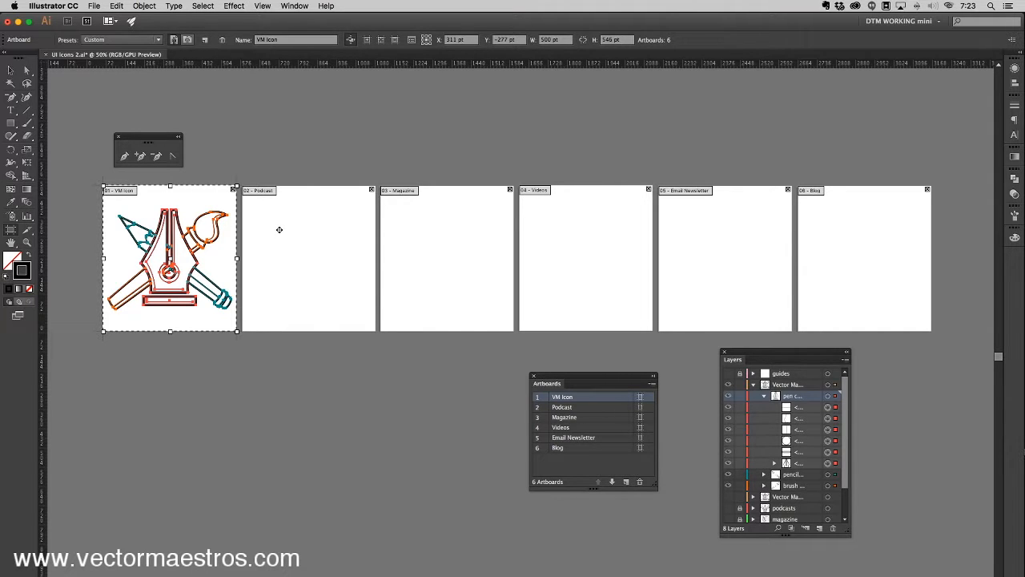
left_click(313, 233)
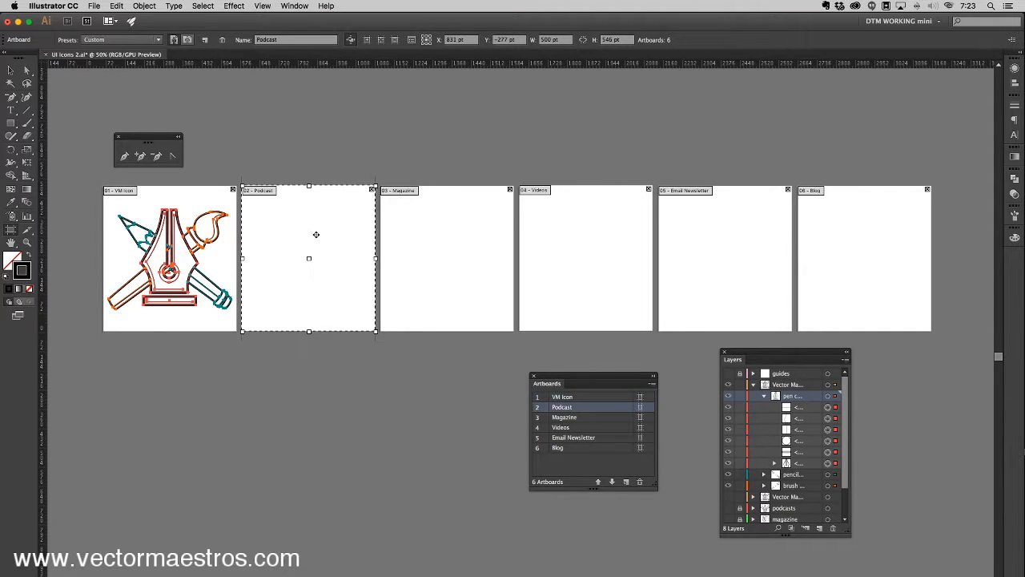
left_click(429, 247)
left_click(208, 239)
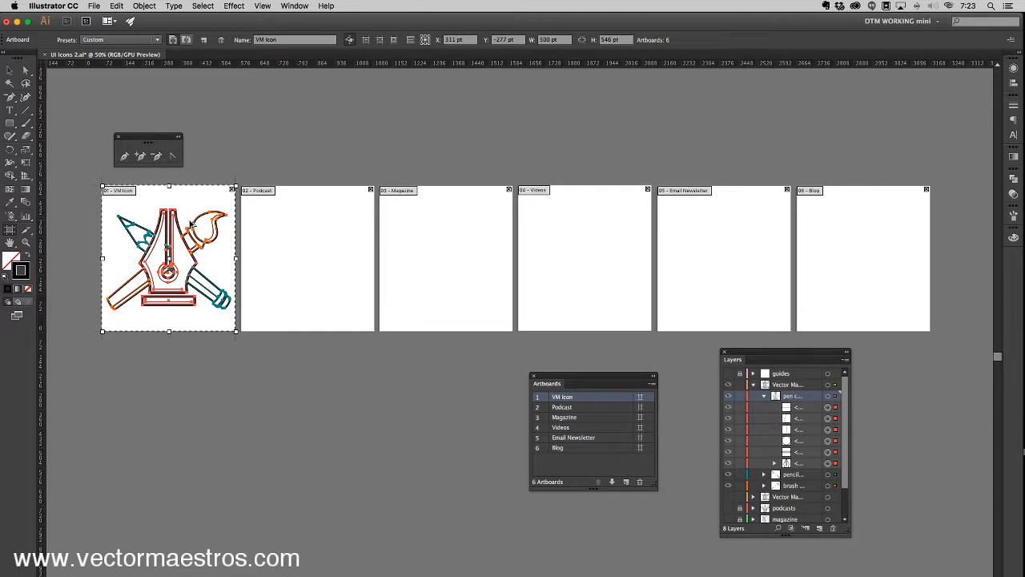
left_click_drag(193, 223, 193, 397)
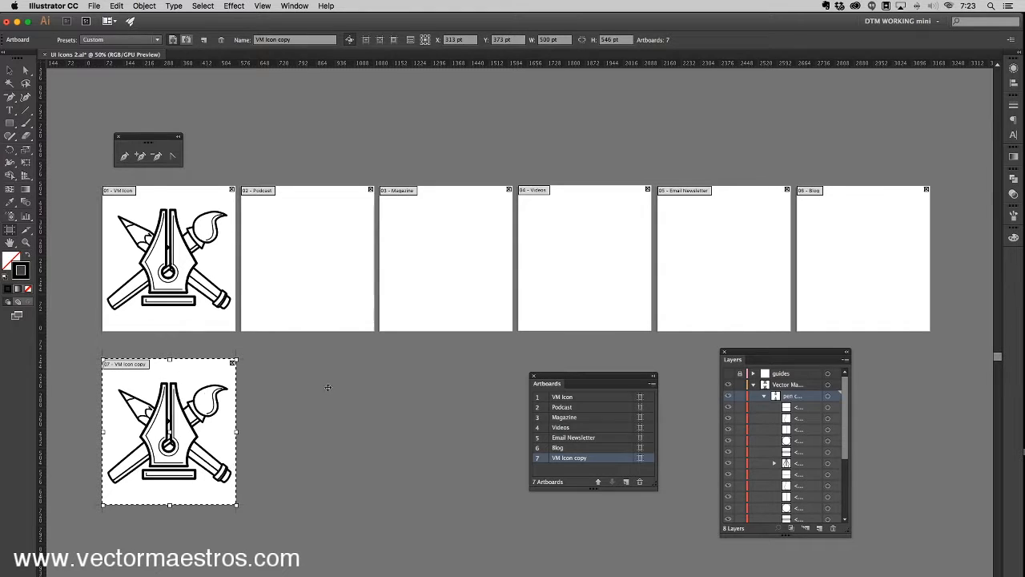
- Rename the duplicated artboard as "VM Icon red"
double_click(582, 460)
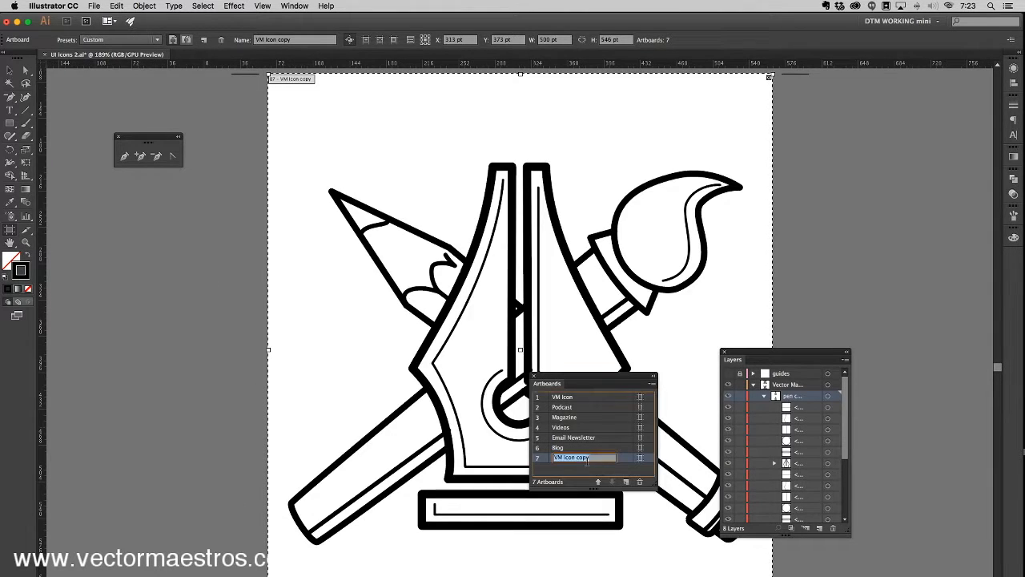
left_click(596, 457)
key("BackSpace")
key("BackSpace")
key("BackSpace")
key("BackSpace")
type("red")
key("Return")
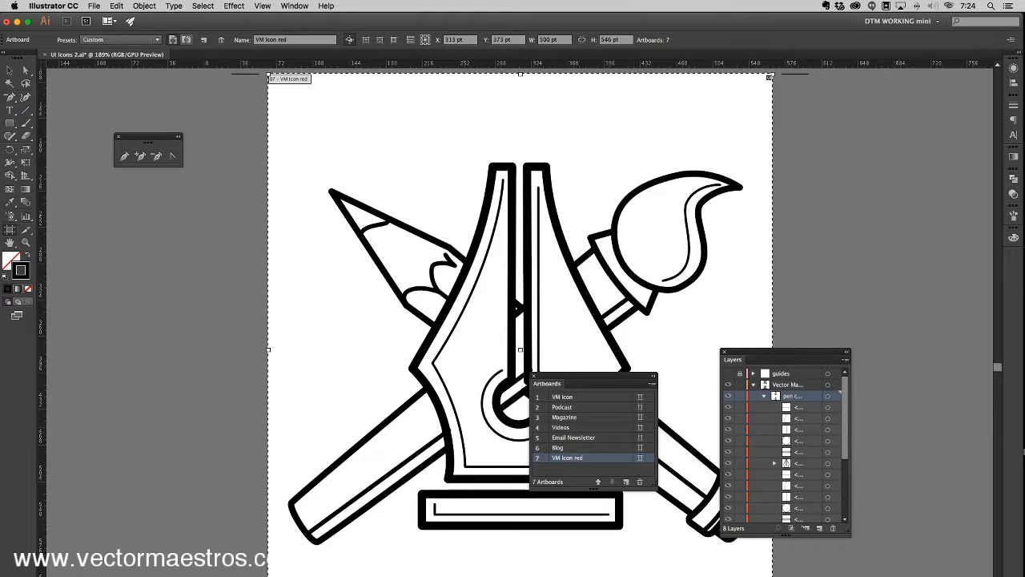
- Select all artwork on the VM Icon red artboard and set its stroke colour to dark red 660000
key("super+minus")
key("super+minus")
key("super+minus")
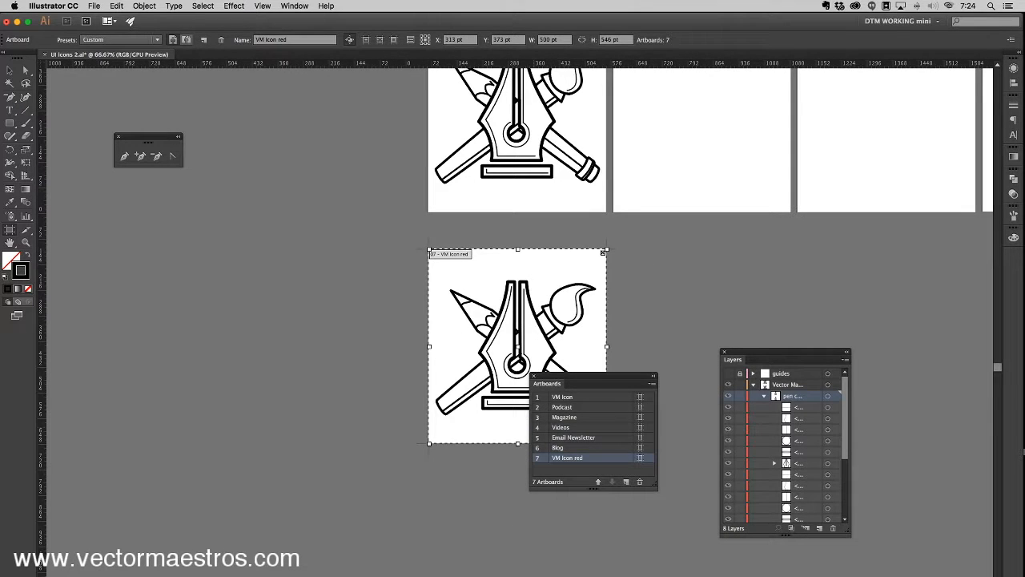
left_click(9, 74)
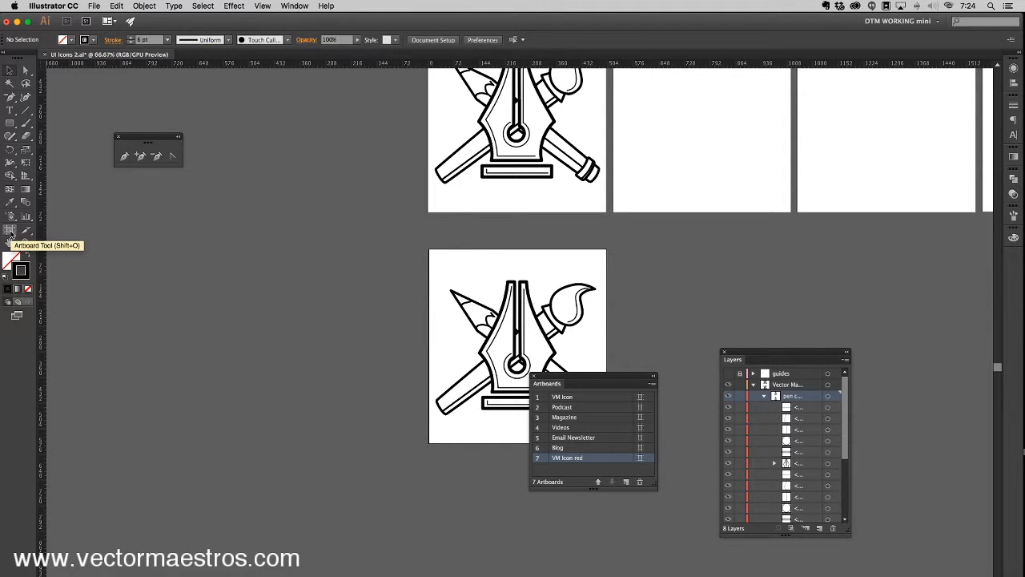
left_click_drag(685, 293, 512, 328)
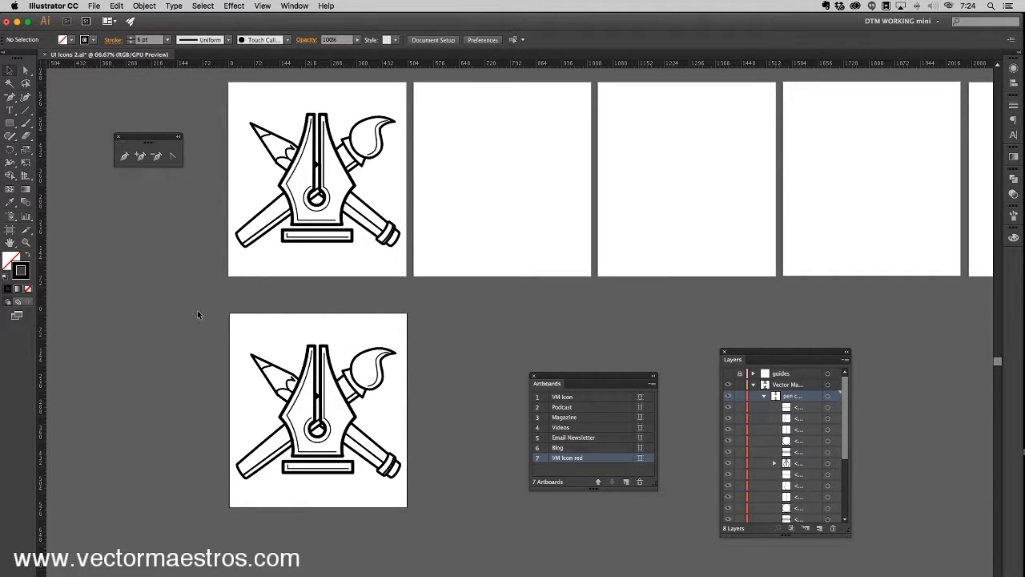
key("super+alt+a")
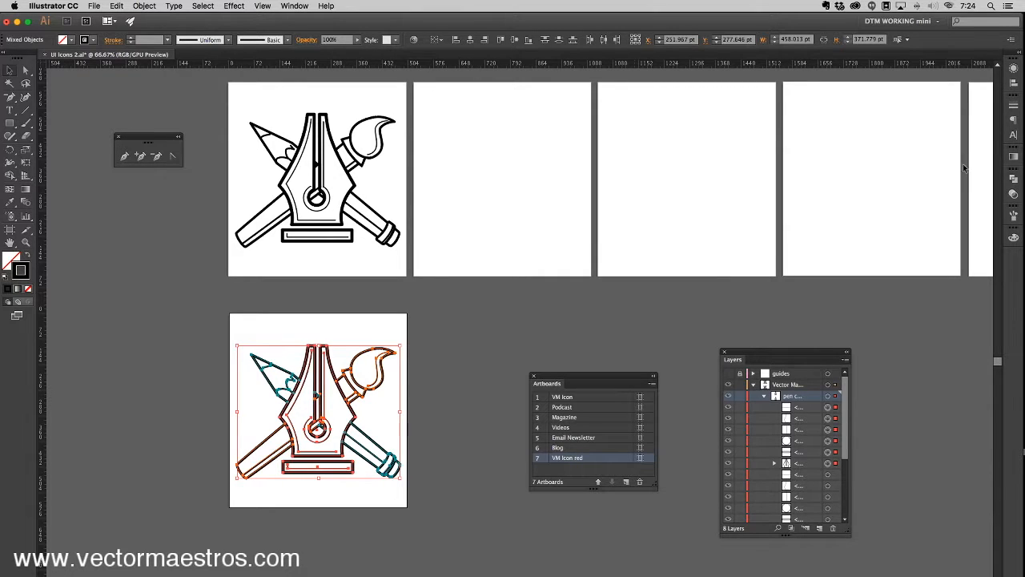
left_click(1013, 237)
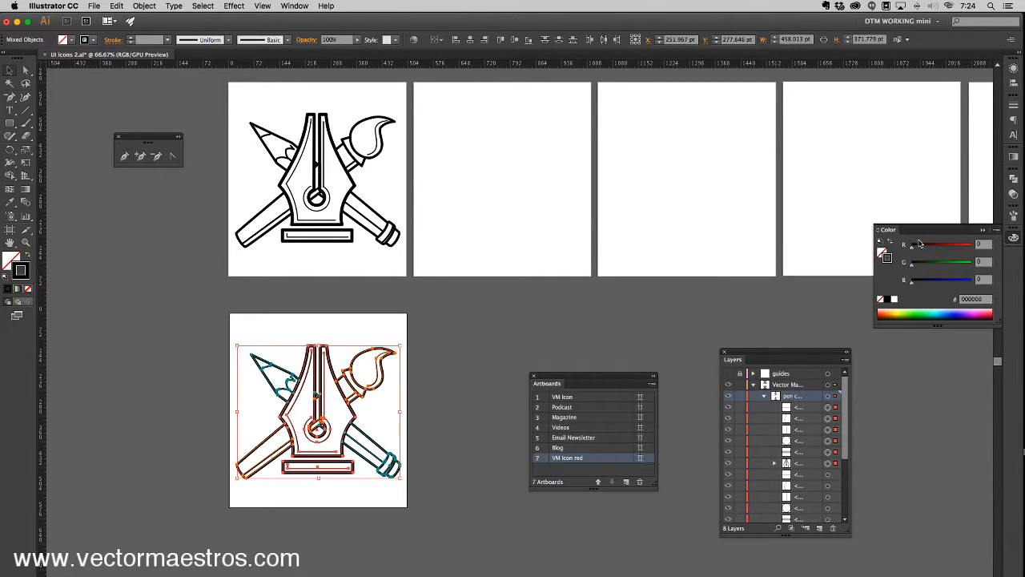
left_click_drag(932, 250, 936, 250)
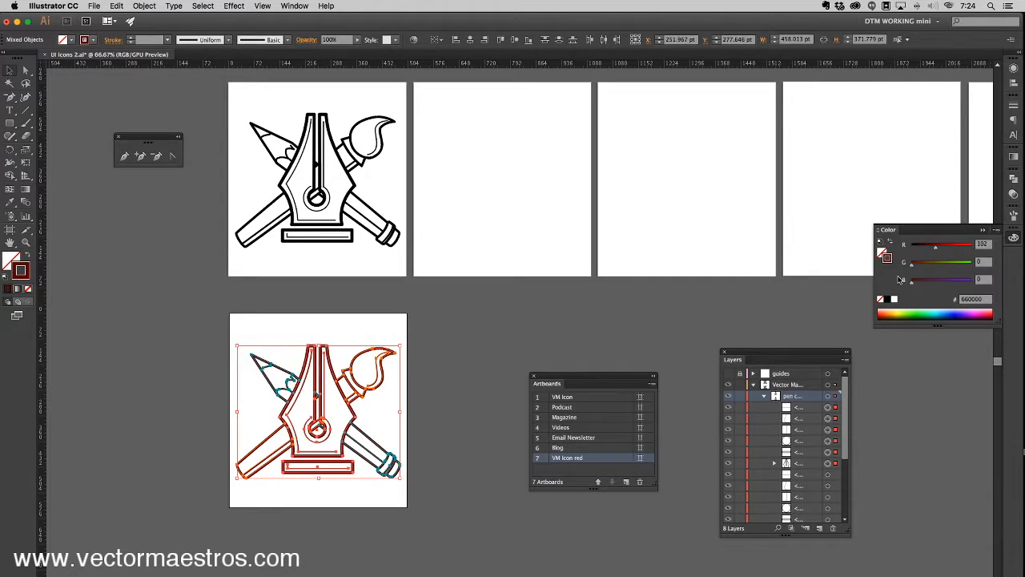
left_click(194, 388)
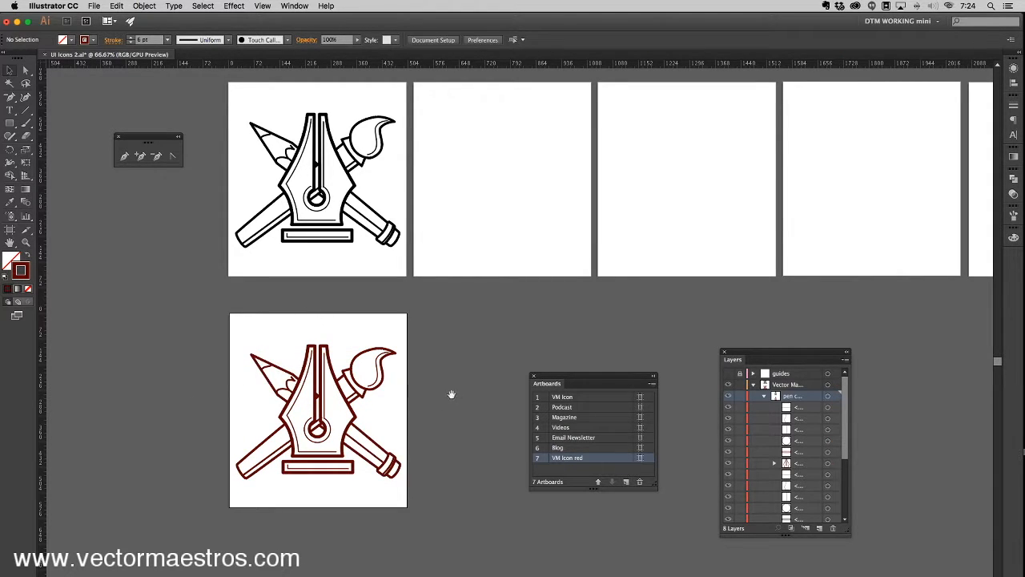
- Duplicate the VM Icon red artboard and its artwork twice, placing both copies beside it in the same row
left_click_drag(451, 393, 381, 382)
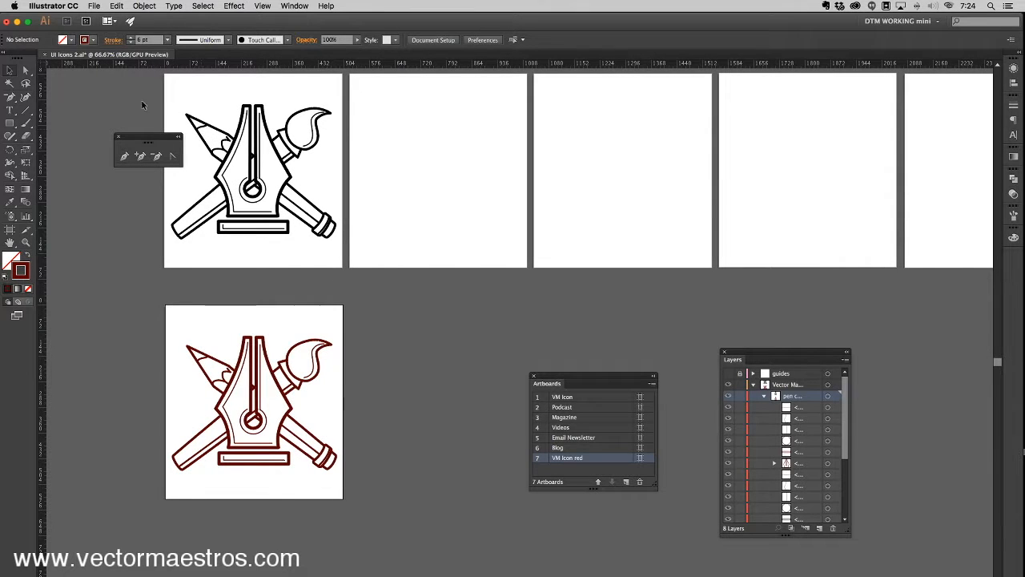
left_click(10, 230)
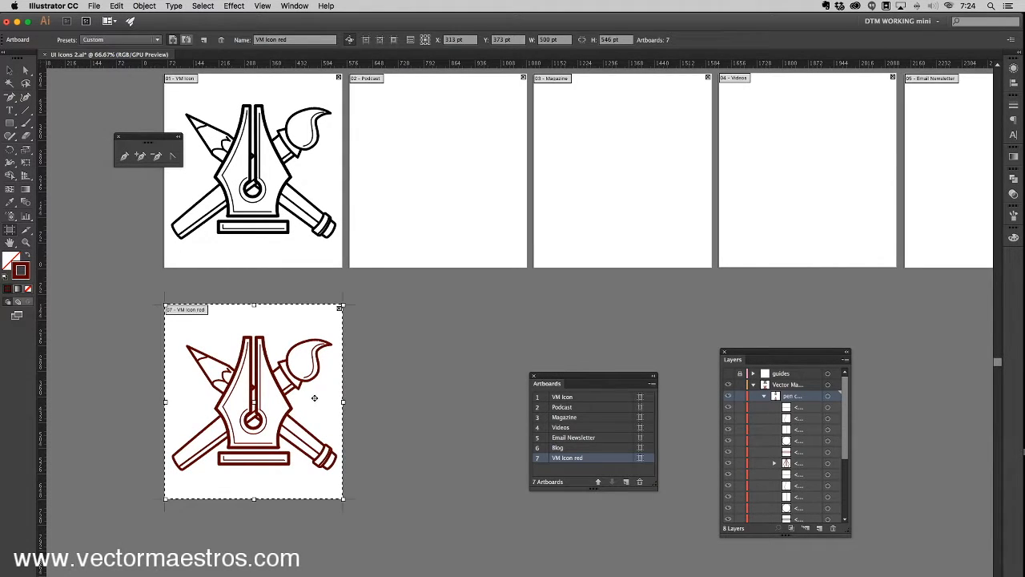
scroll(256, 388, "right", 5)
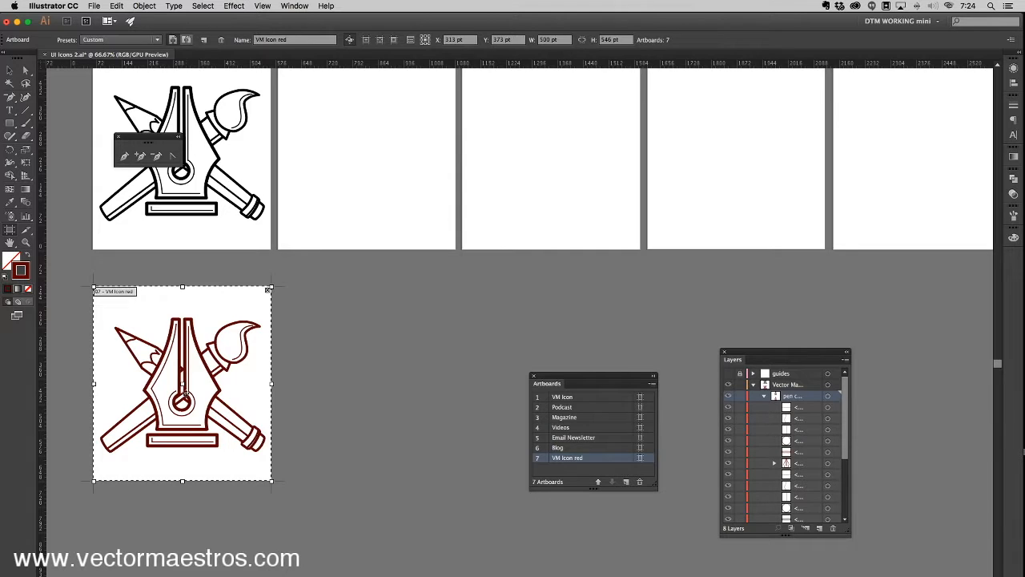
left_click_drag(120, 345, 314, 348)
left_click_drag(416, 351, 507, 351)
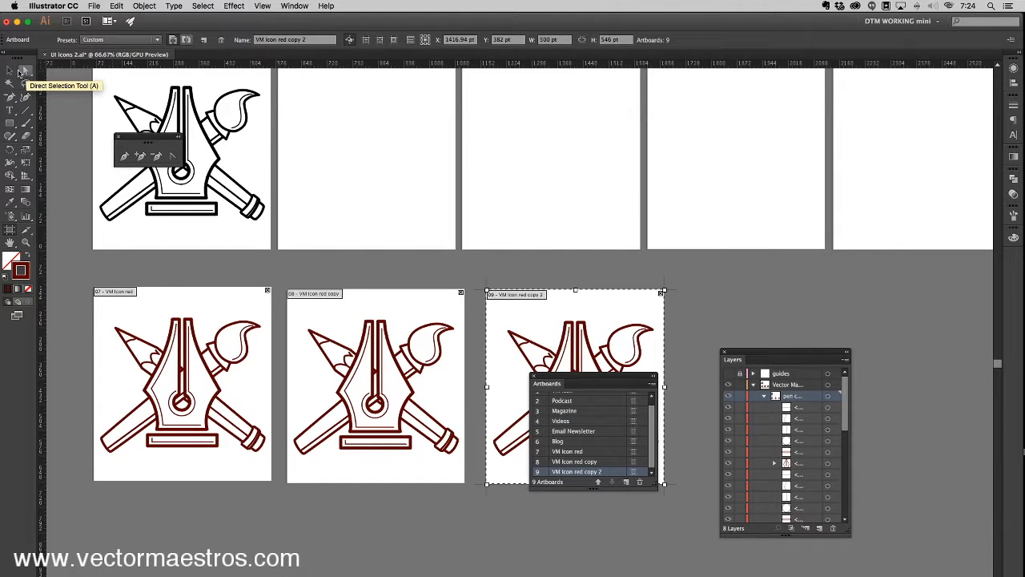
- Select the whole icon on the VM Icon red copy artboard and recolour its strokes blue (R 38, G 0, B 208)
left_click(22, 72)
left_click_drag(289, 301, 462, 502)
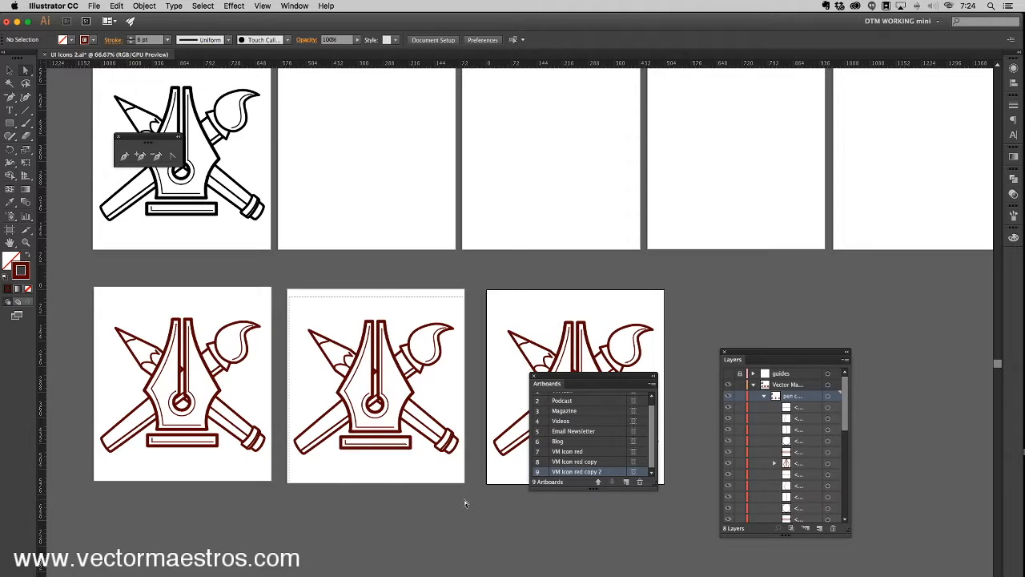
left_click_drag(463, 502, 466, 498)
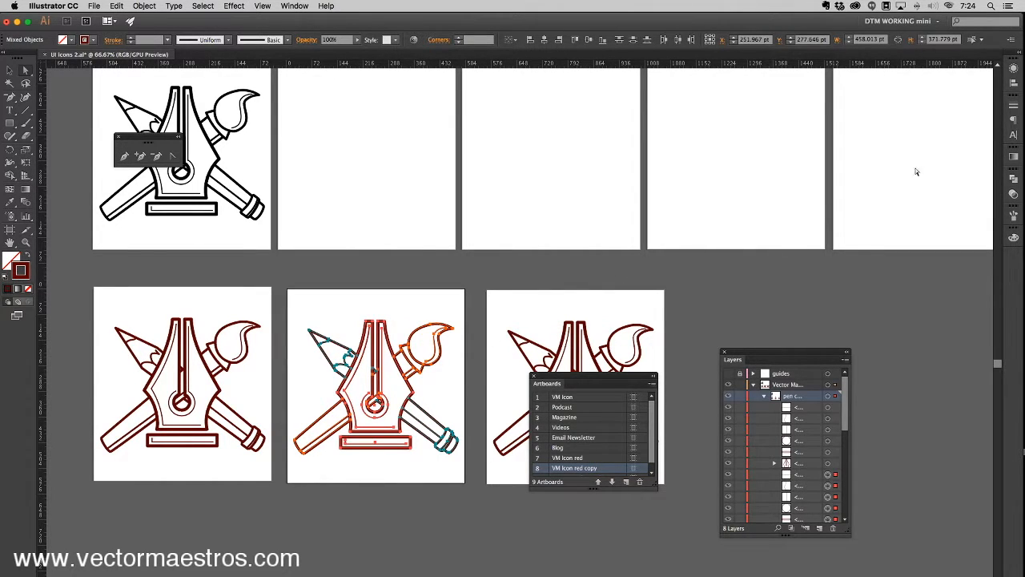
left_click(1013, 237)
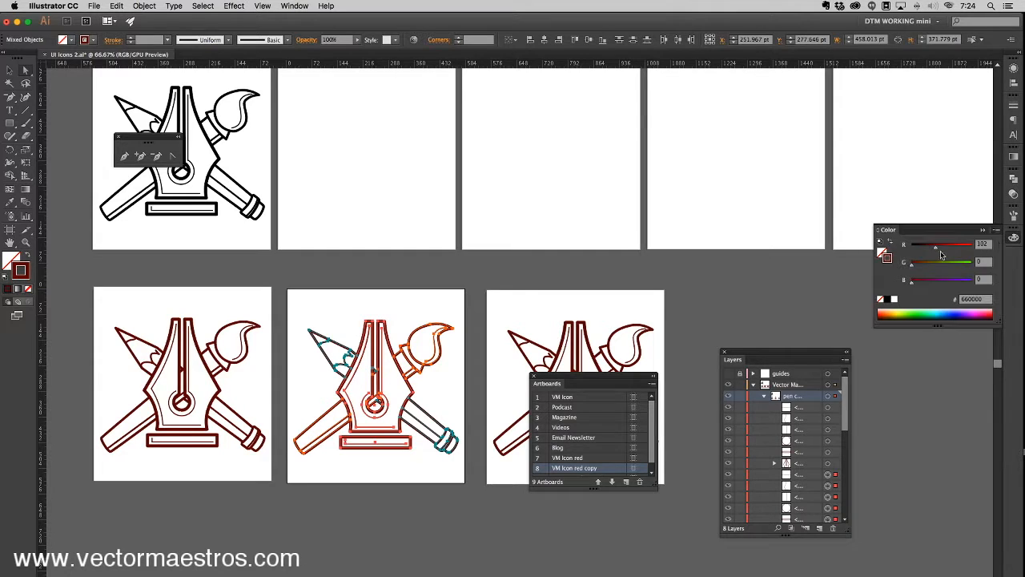
left_click(938, 280)
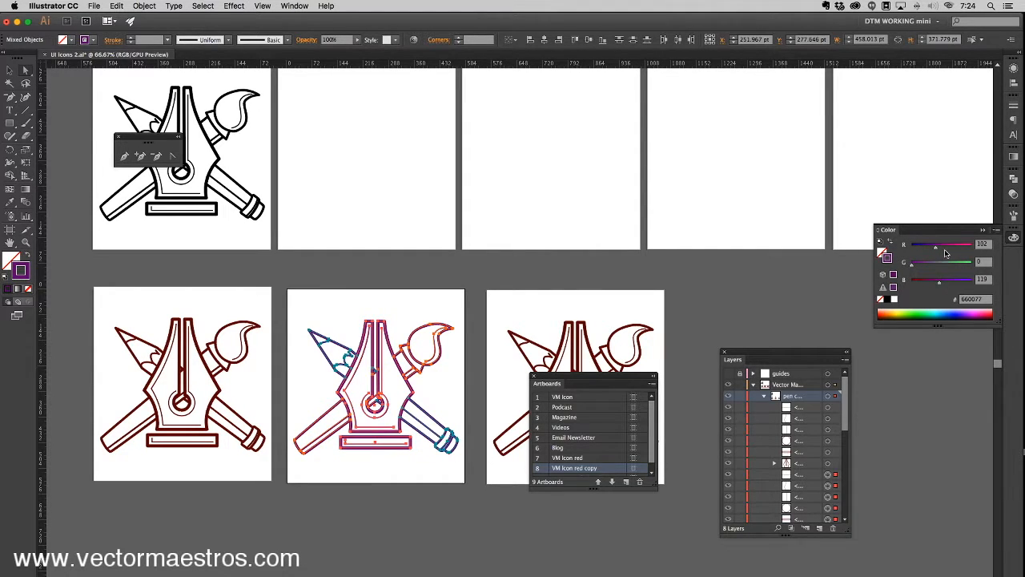
left_click(957, 314)
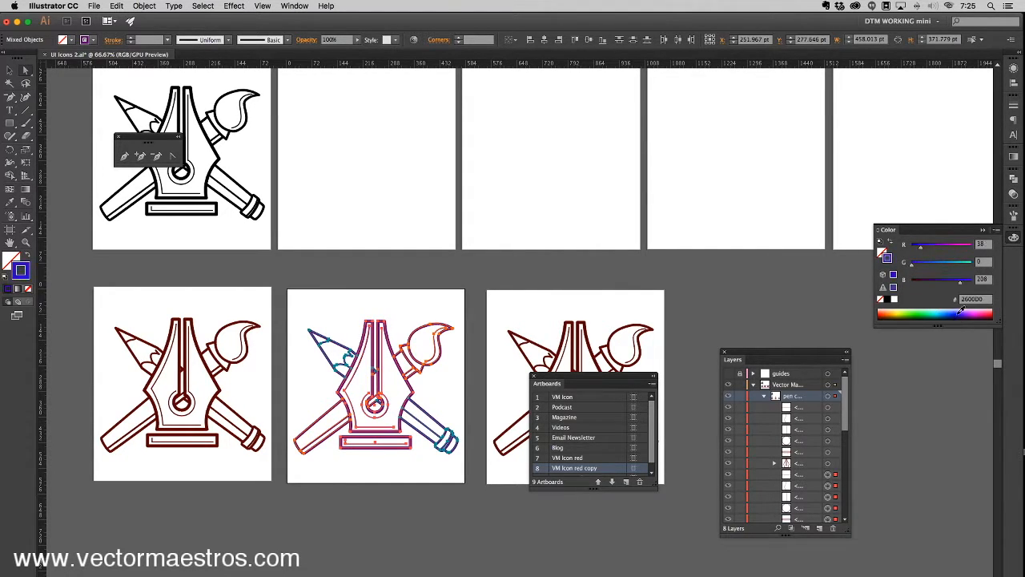
- Switch the blue icon's stroke colour to its nearest in-gamut equivalent and deselect the artwork
left_click(894, 288)
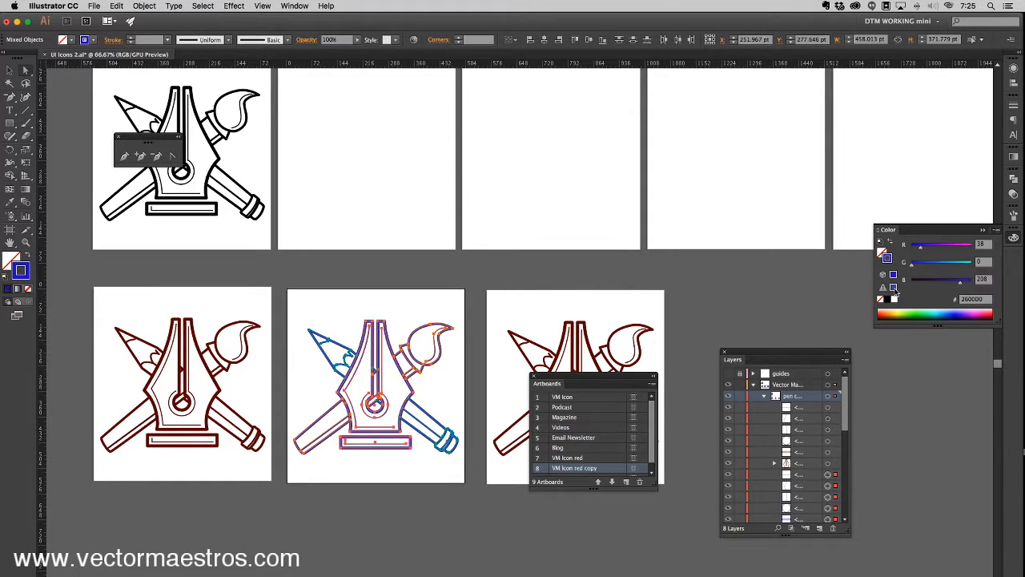
left_click(393, 295)
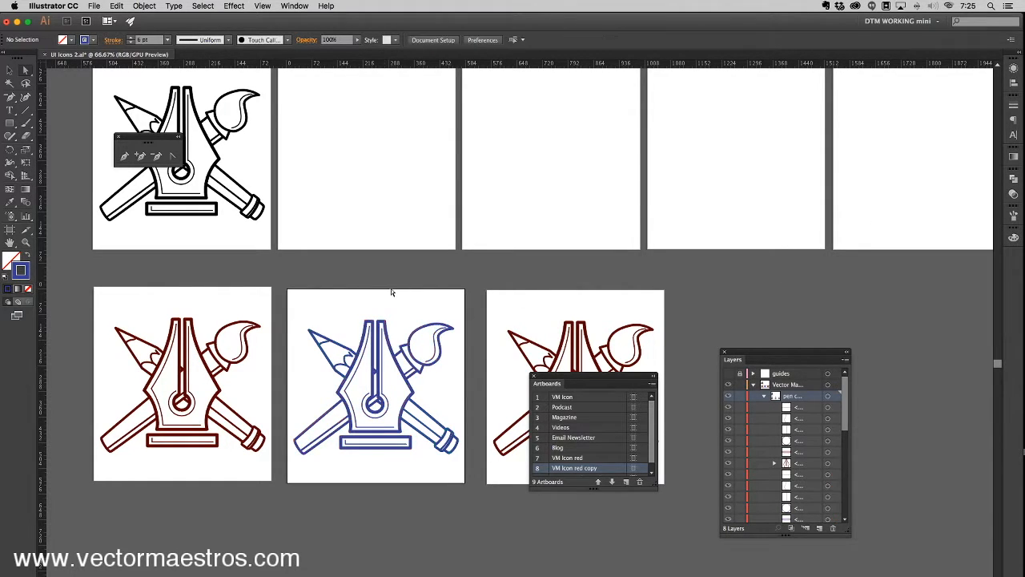
- Rename the VM Icon red copy artboard as "VM Icon blue"
double_click(617, 469)
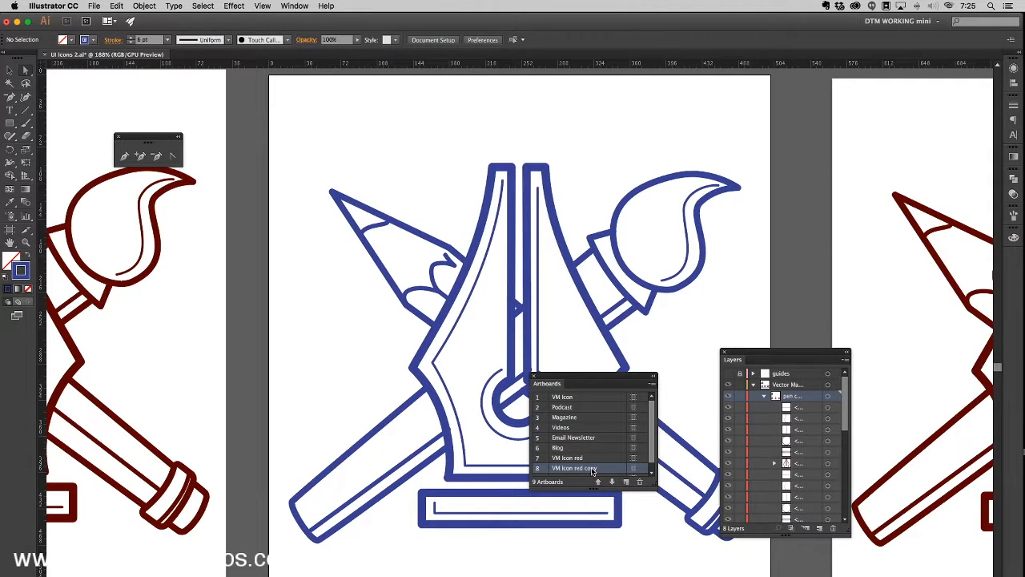
double_click(597, 468)
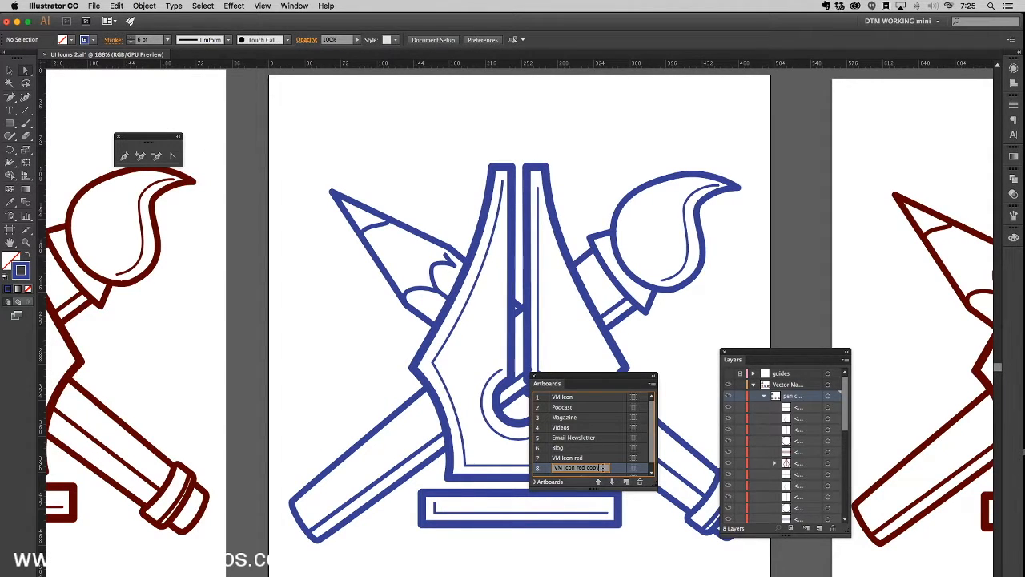
key("BackSpace")
key("BackSpace")
key("BackSpace")
key("BackSpace")
key("BackSpace")
key("BackSpace")
key("BackSpace")
key("BackSpace")
key("BackSpace")
type("b")
key("Return")
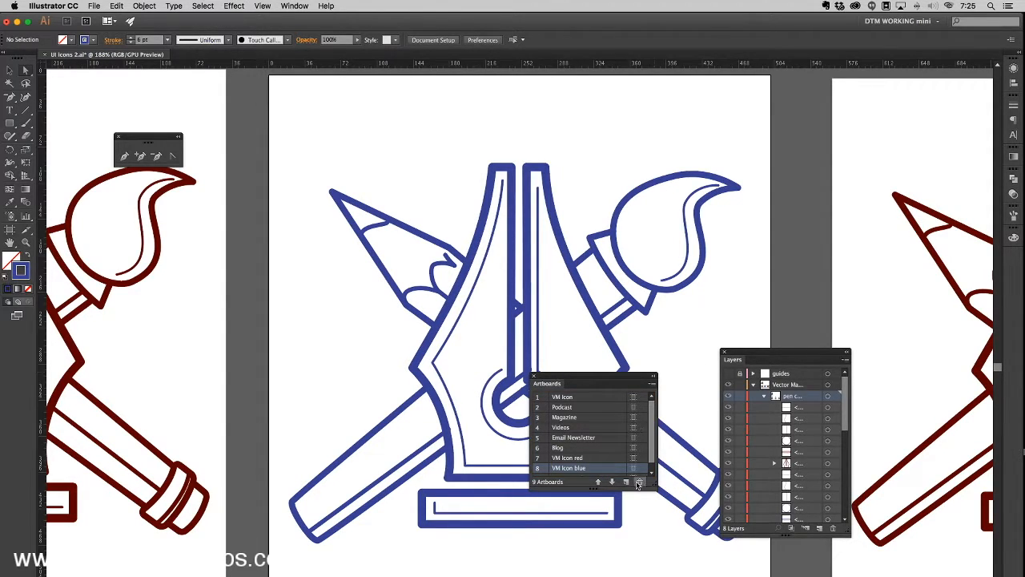
- Select the whole icon on the VM Icon red copy 2 artboard and recolour its strokes dark green 0C6C37
left_click_drag(653, 500, 658, 537)
left_click(598, 480)
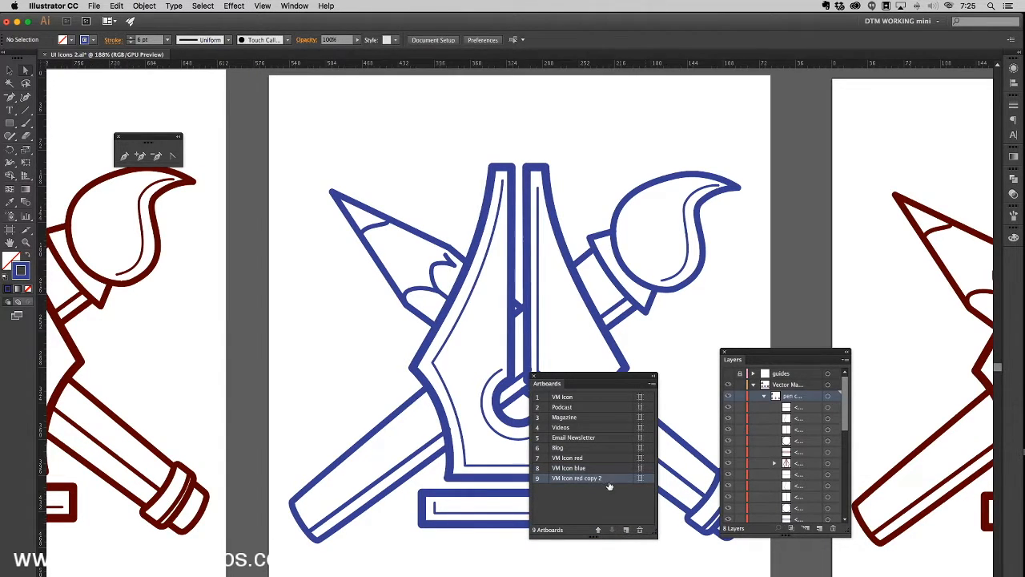
double_click(608, 483)
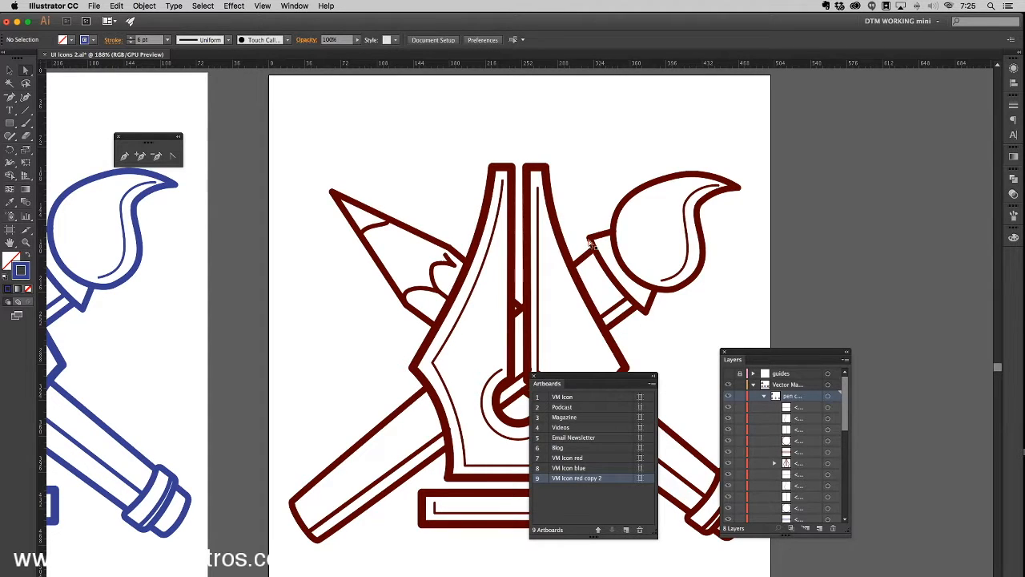
left_click_drag(272, 91, 811, 570)
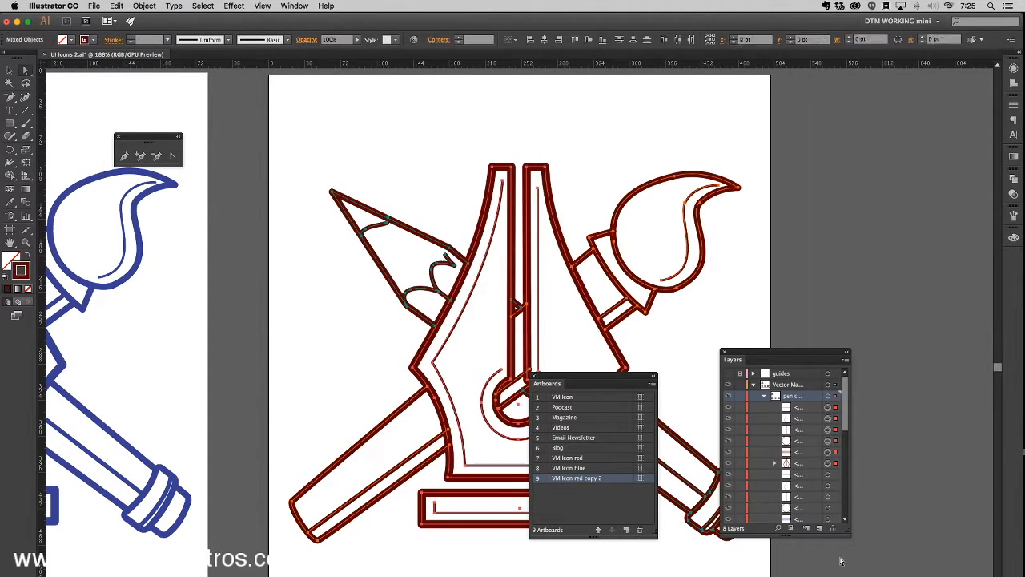
left_click(1013, 237)
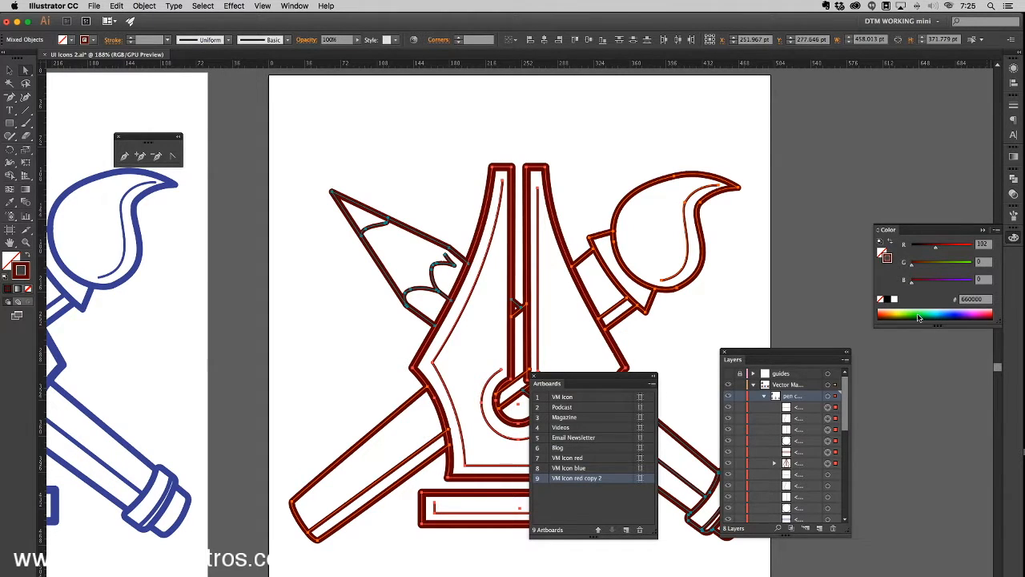
left_click(915, 315)
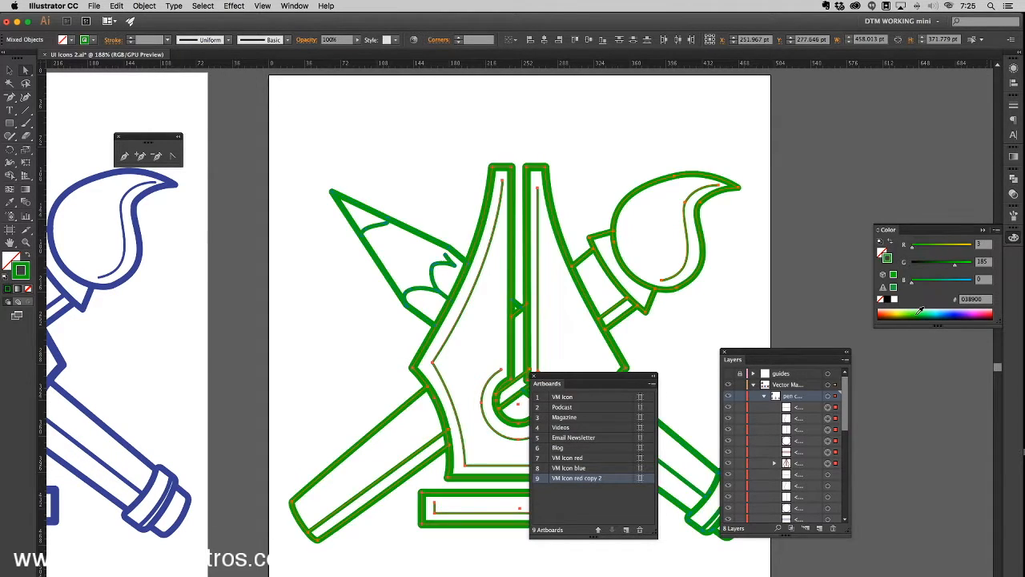
left_click(934, 266)
left_click(893, 287)
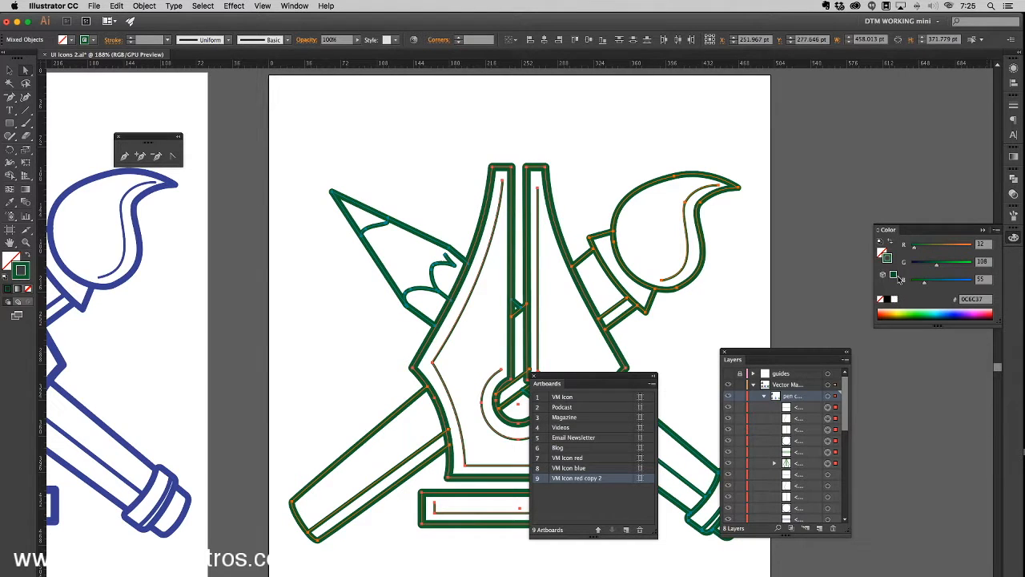
- Rename the VM Icon red copy 2 artboard as "VM Icon green"
double_click(590, 478)
left_click(610, 478)
key("BackSpace")
key("BackSpace")
key("BackSpace")
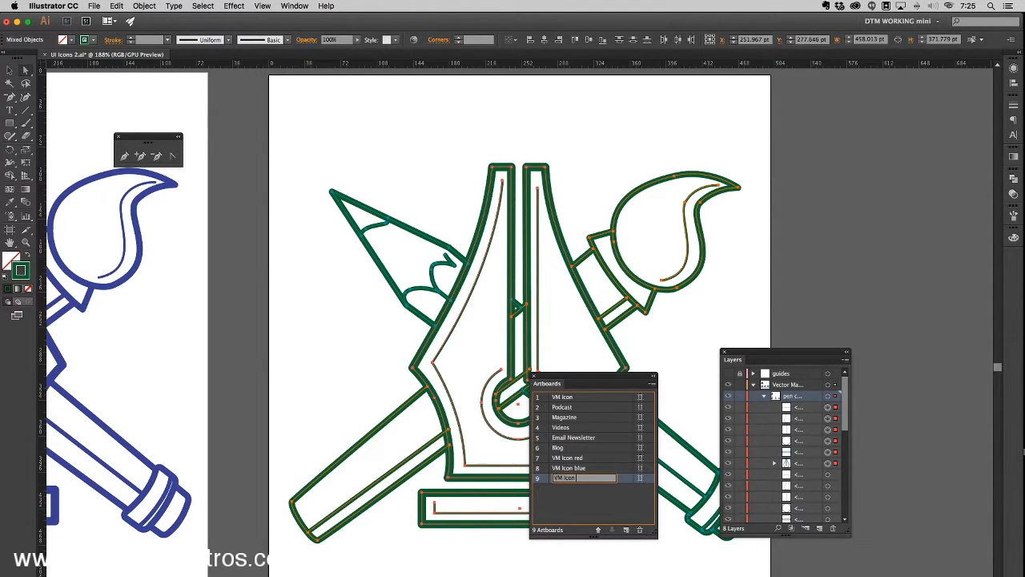
type("green")
key("Return")
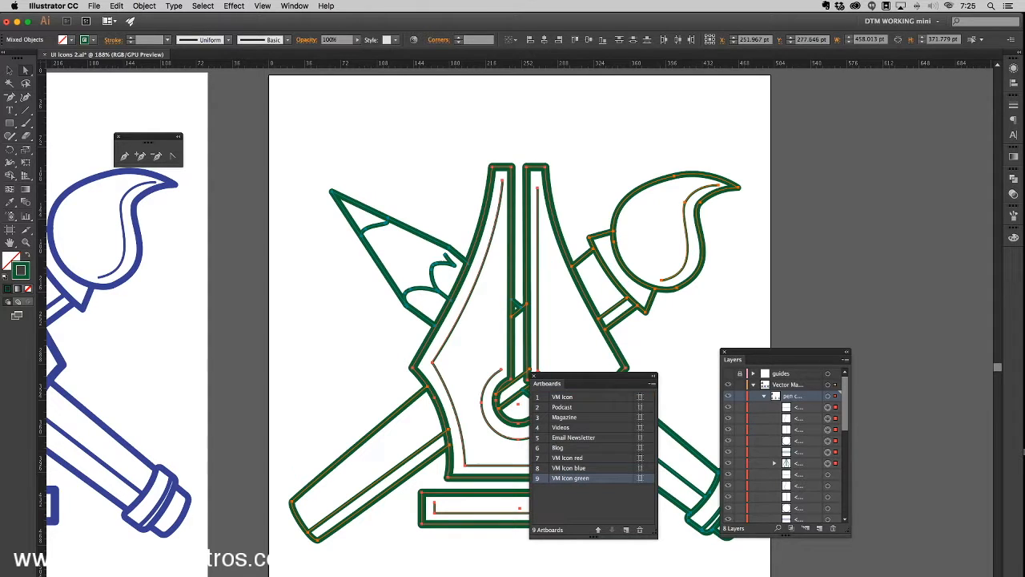
- Close the floating pen tools panel, save the document and deselect the green icon
key("super+minus")
key("super+minus")
key("super+minus")
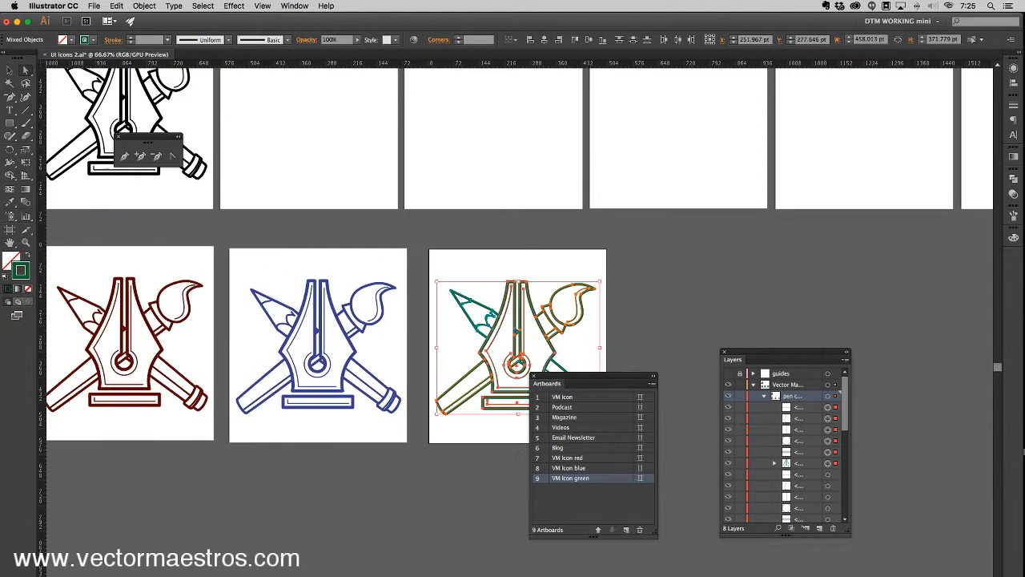
key("super+minus")
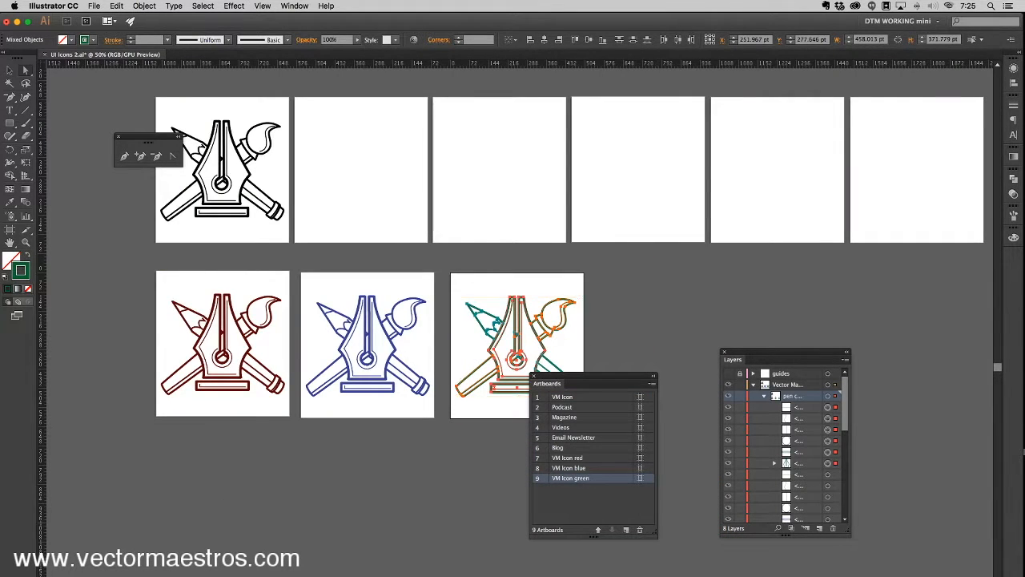
left_click_drag(457, 253, 377, 253)
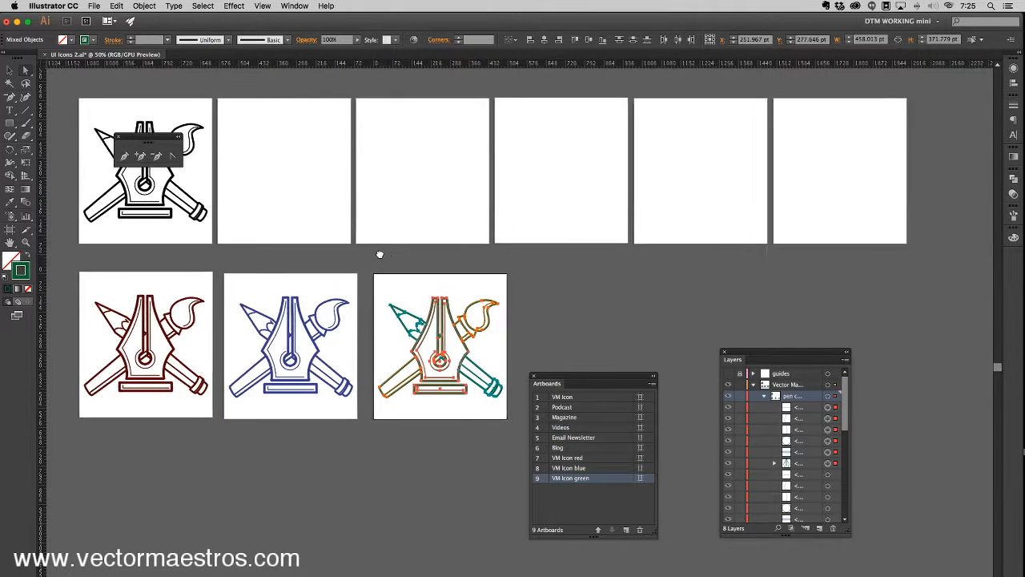
left_click(117, 138)
left_click(94, 6)
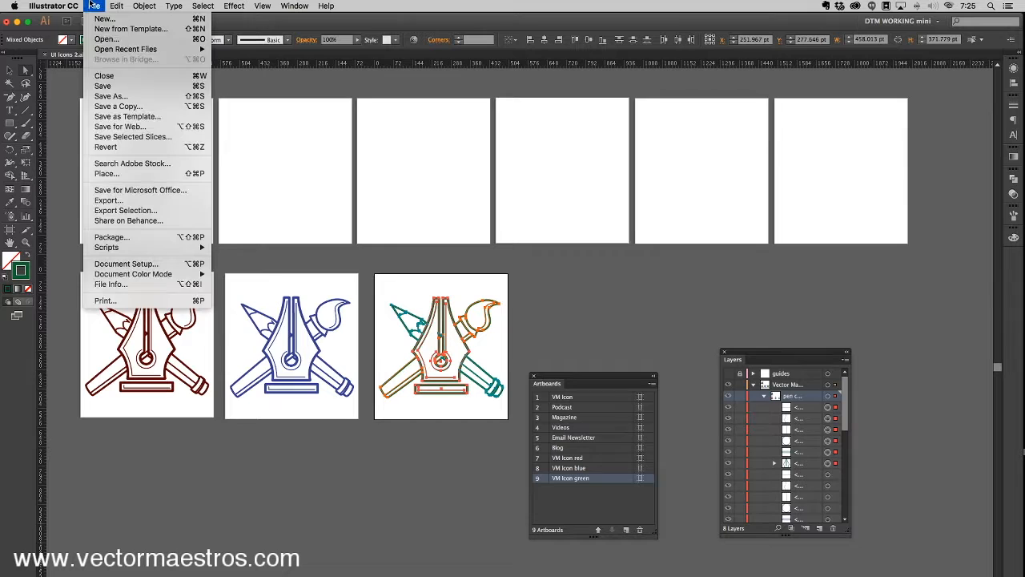
left_click(107, 87)
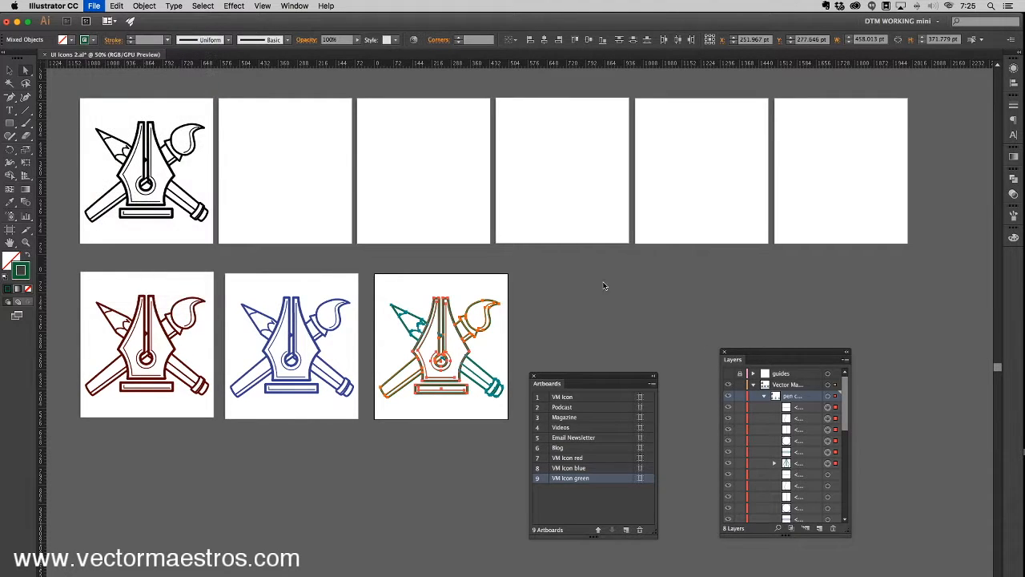
left_click(577, 312)
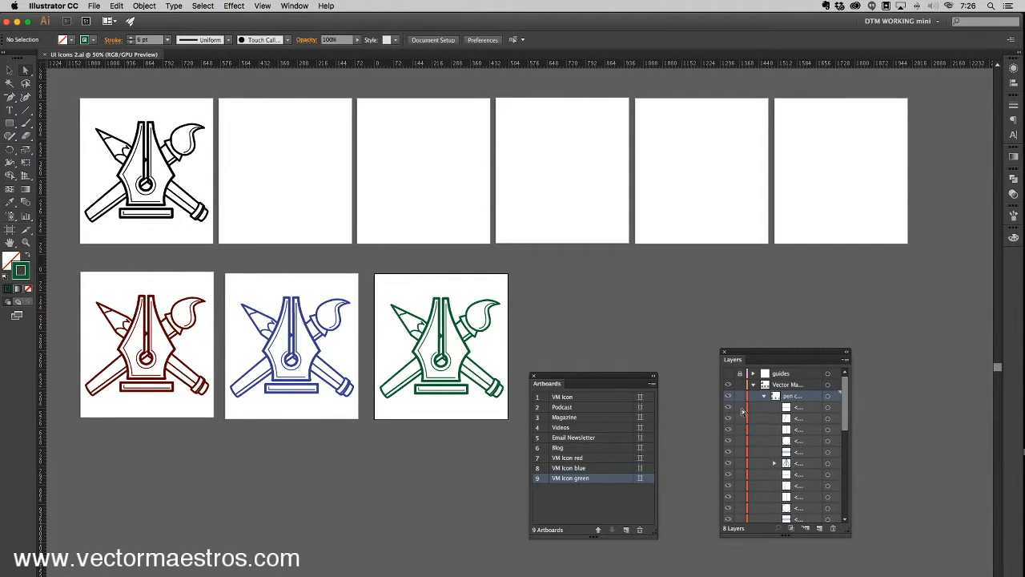
- Collapse the visible Vector Maestro layer and show the podcasts, magazine, youtube, Email and Blog layers
left_click(753, 384)
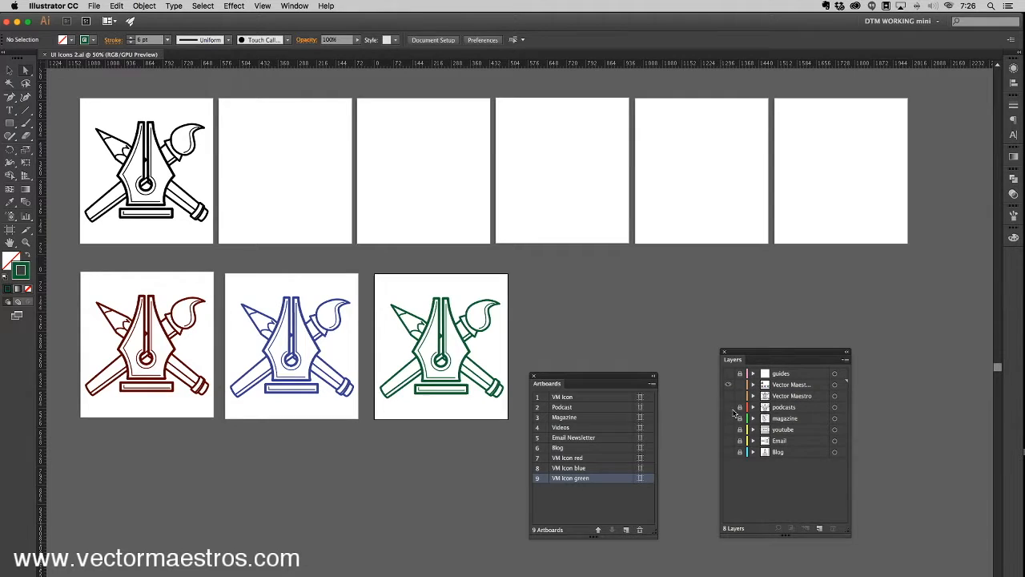
left_click_drag(731, 409, 726, 458)
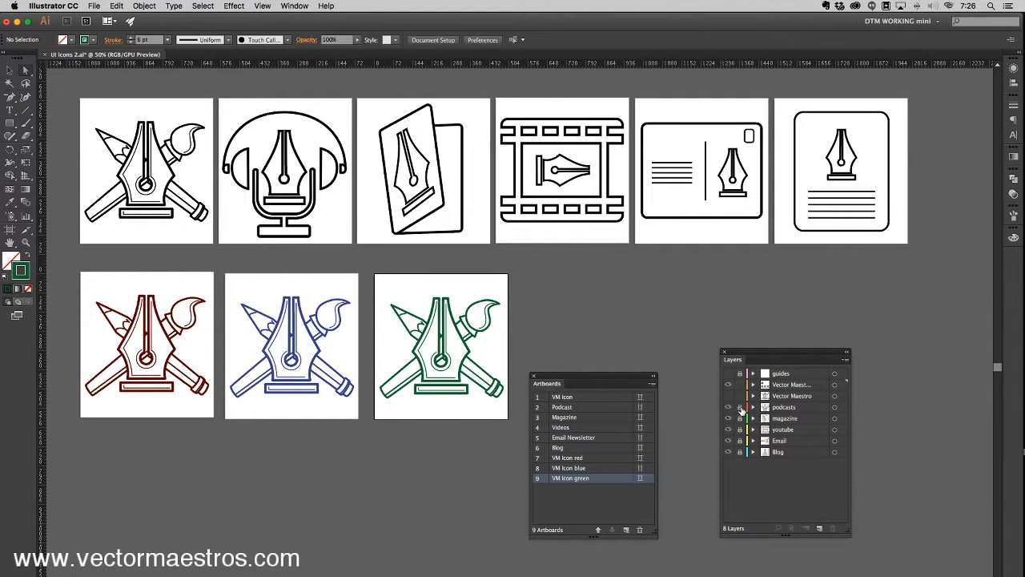
left_click_drag(740, 409, 735, 471)
key("super+equal")
left_click_drag(220, 238, 342, 359)
key("super+equal")
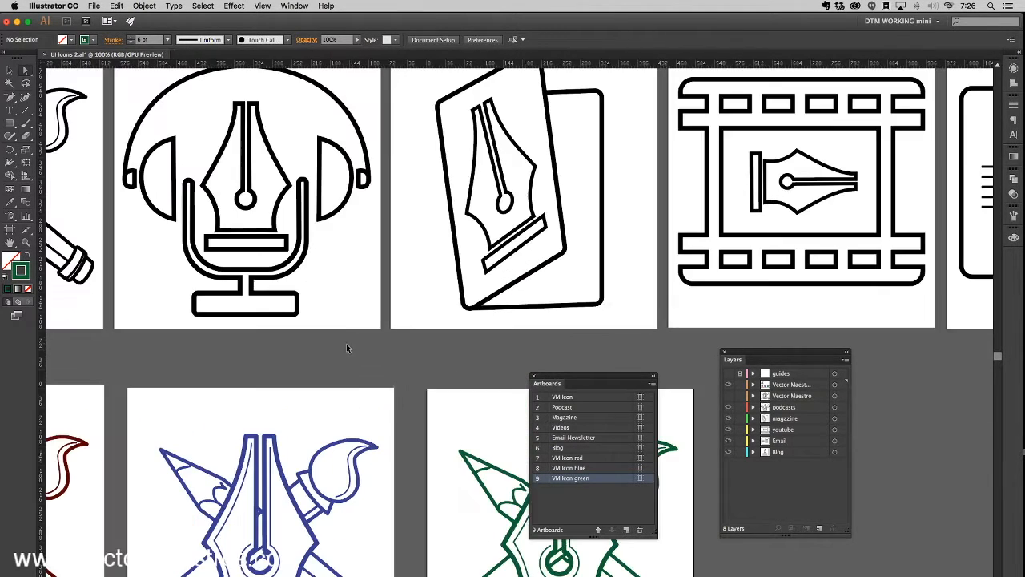
left_click_drag(245, 285, 393, 378)
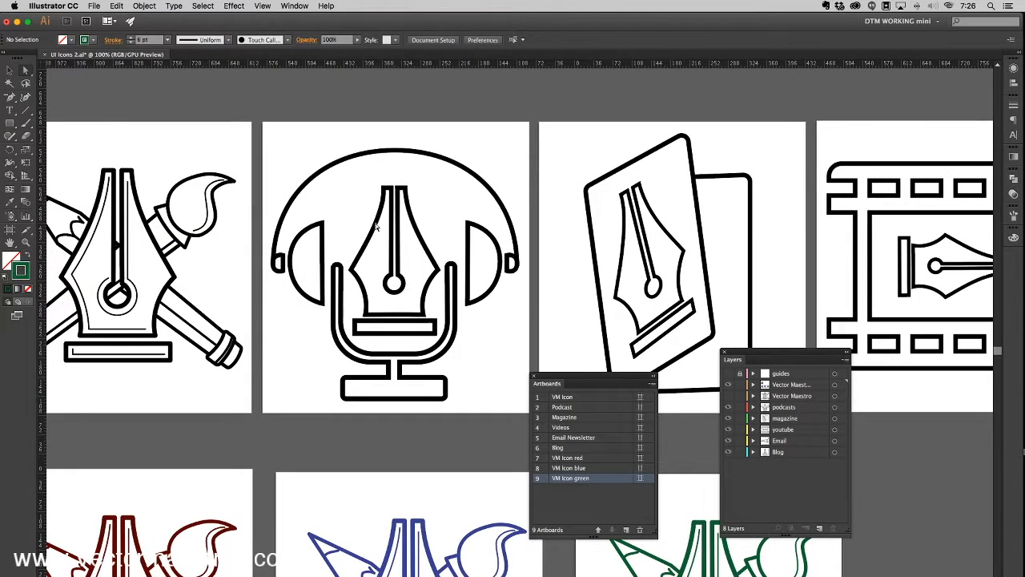
left_click_drag(365, 222, 421, 342)
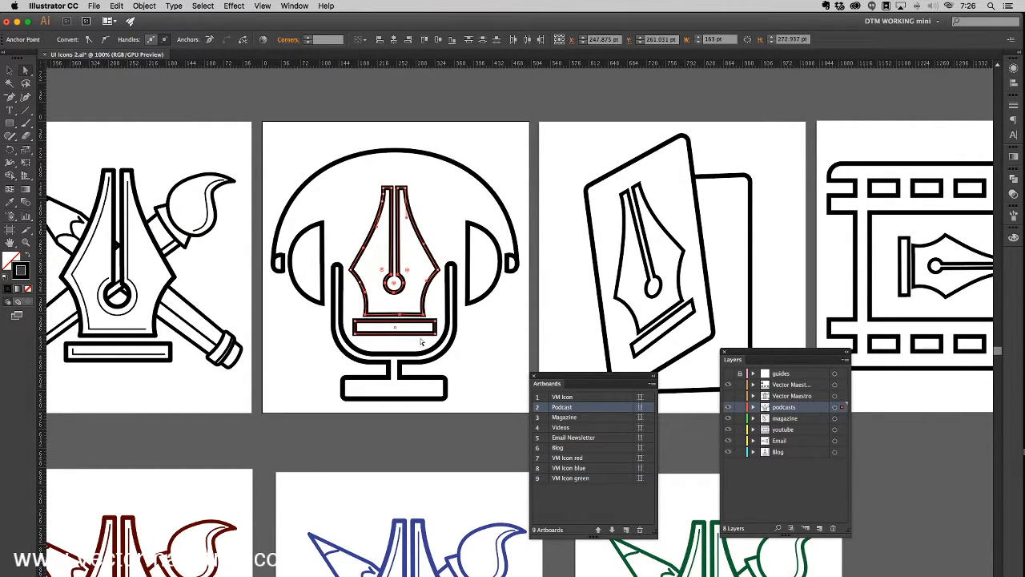
left_click_drag(740, 407, 741, 464)
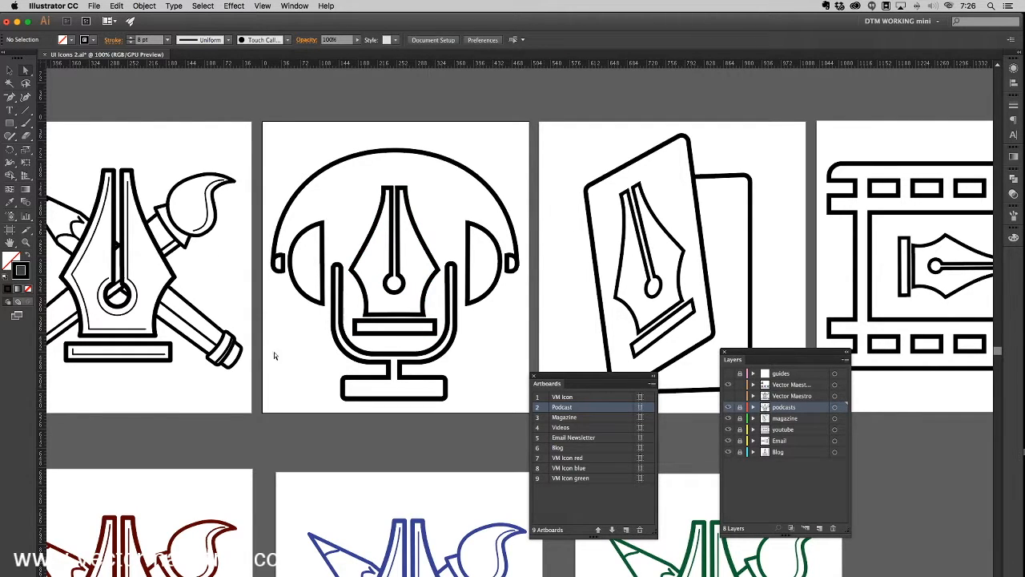
- Duplicate the whole black icon from the VM Icon artboard onto the empty canvas above the Podcast and Magazine artboards
left_click_drag(196, 363, 298, 369)
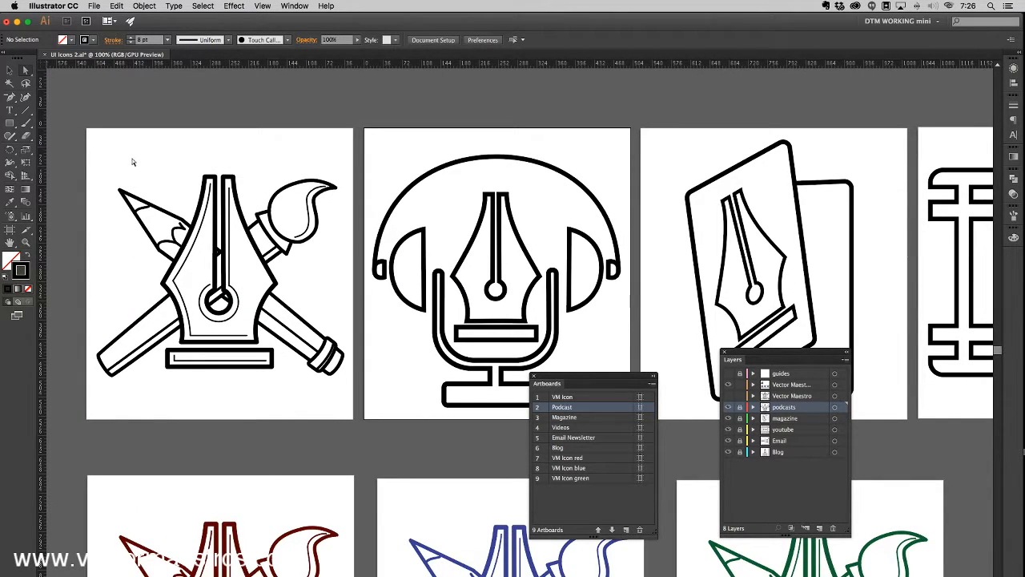
left_click_drag(83, 155, 365, 432)
scroll(457, 171, "up", 5)
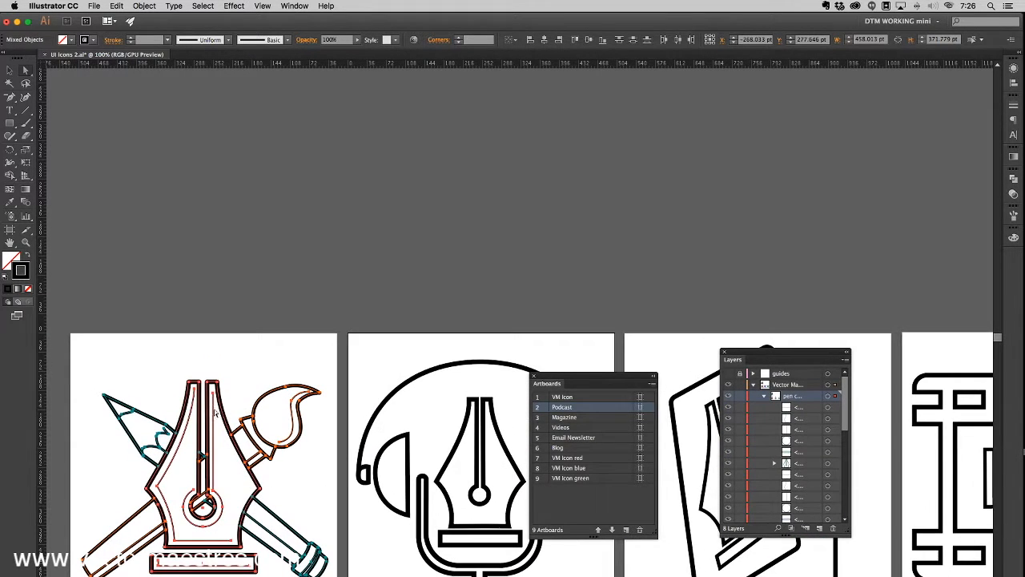
scroll(298, 441, "down", 2)
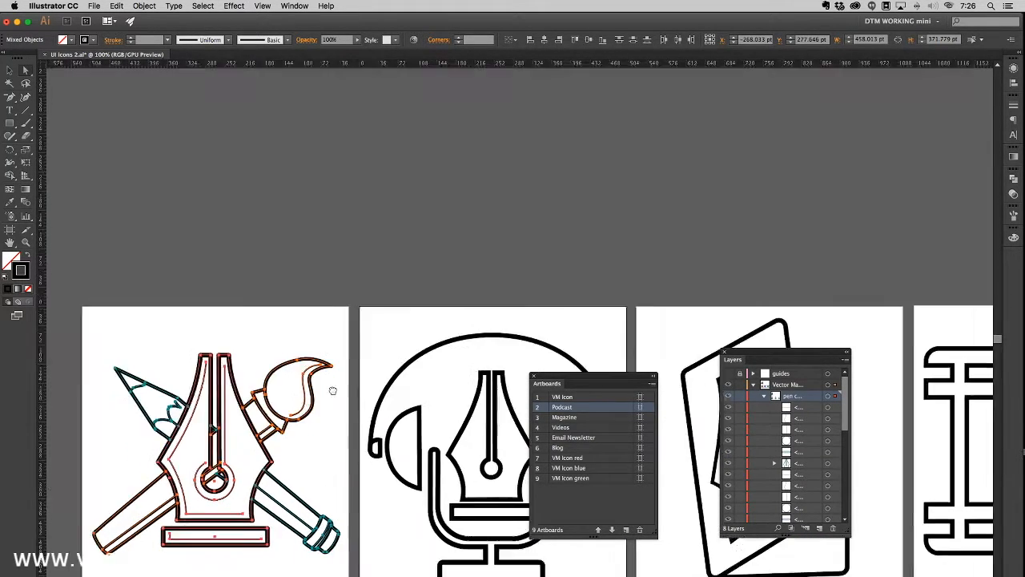
left_click_drag(114, 255, 383, 524)
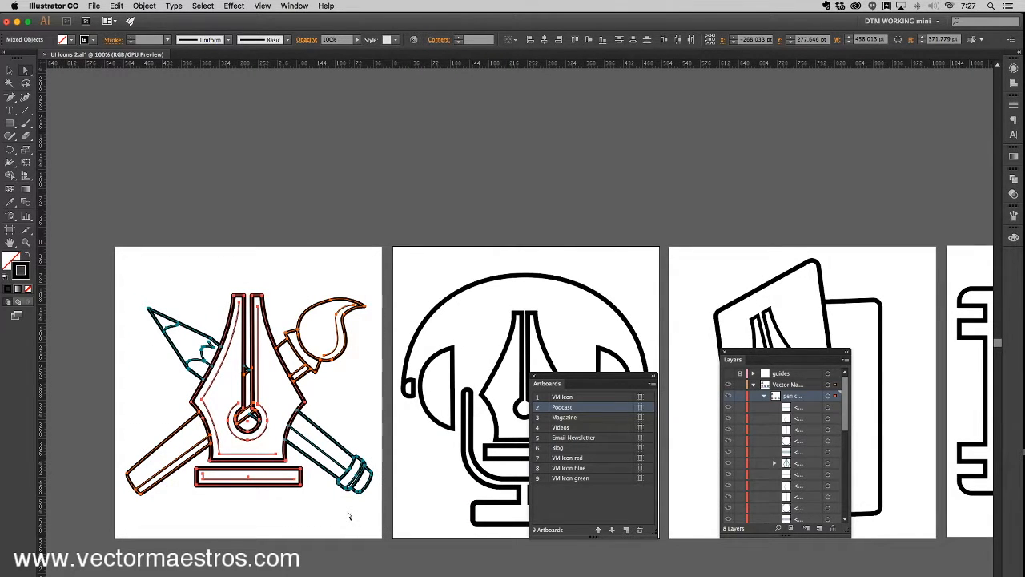
left_click_drag(259, 309, 430, 85)
left_click_drag(542, 183, 258, 256)
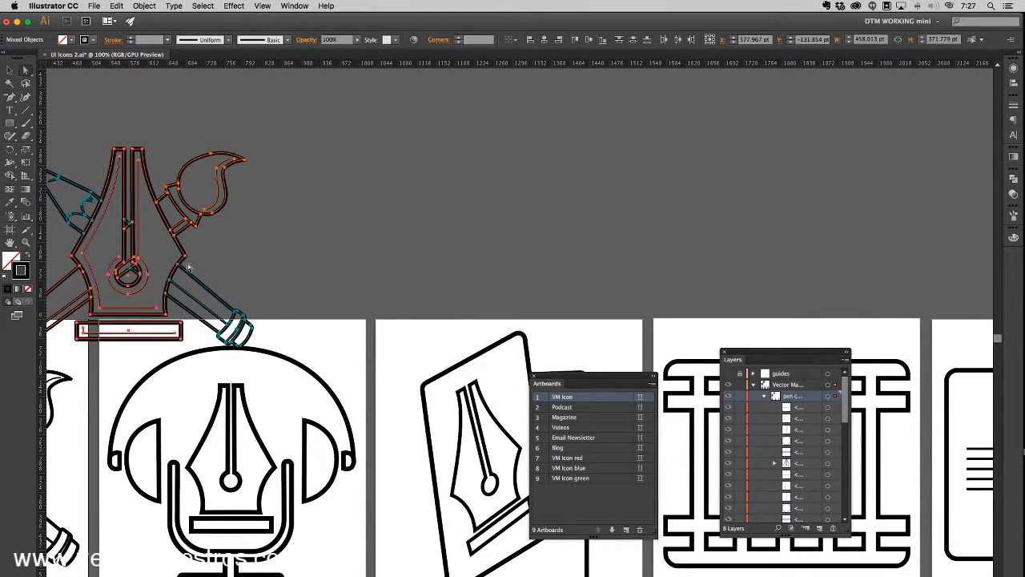
mouse_move(185, 258)
left_mouse_down()
mouse_move(230, 230)
mouse_move(366, 205)
left_mouse_up()
left_click(510, 190)
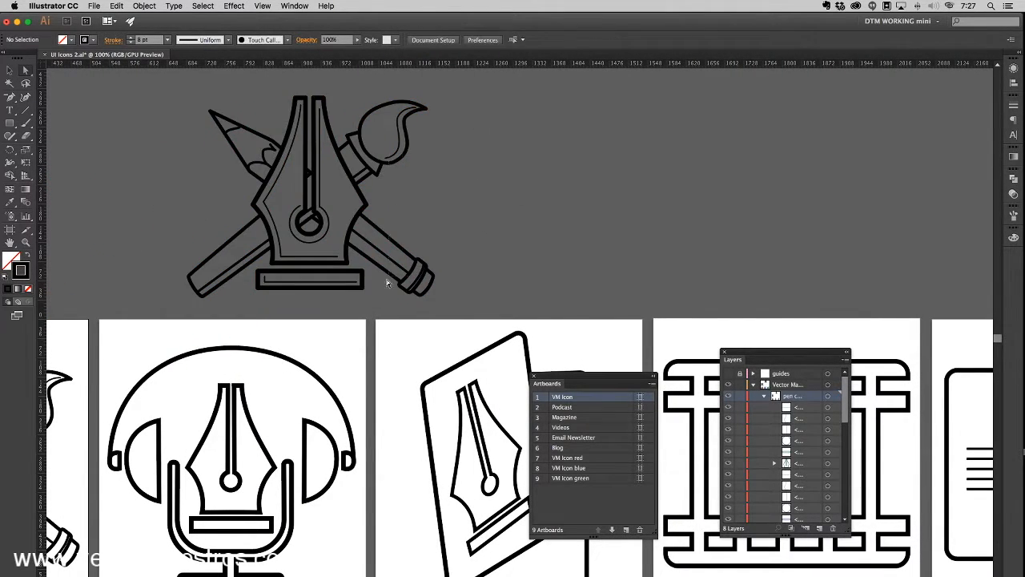
- Delete the paintbrush head, ferrule and upper handle and the pencil's lower end from the right side of the copied icon
left_click_drag(384, 285, 460, 152)
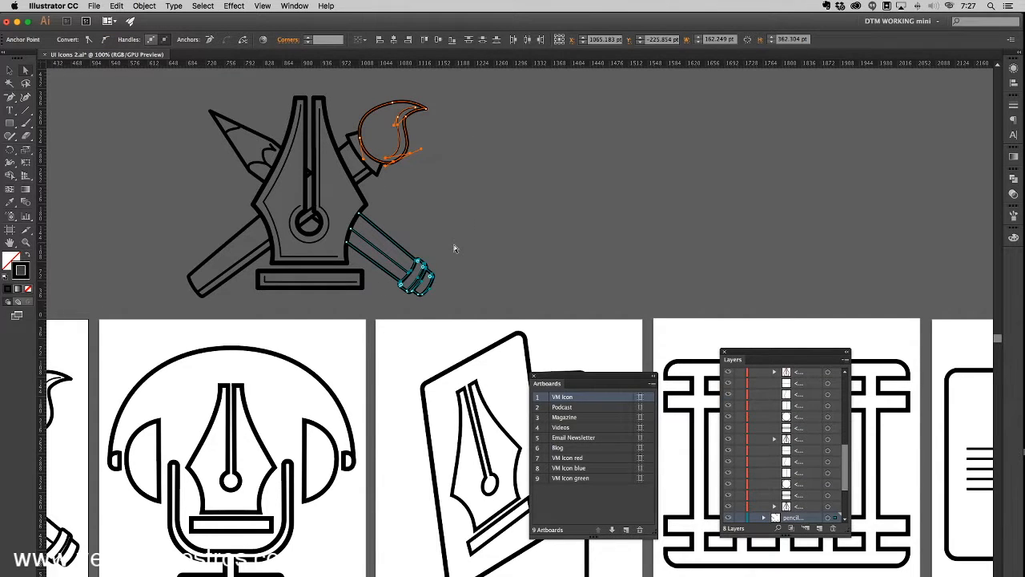
left_click_drag(650, 235, 603, 253)
left_click_drag(444, 223, 489, 229)
key("Delete")
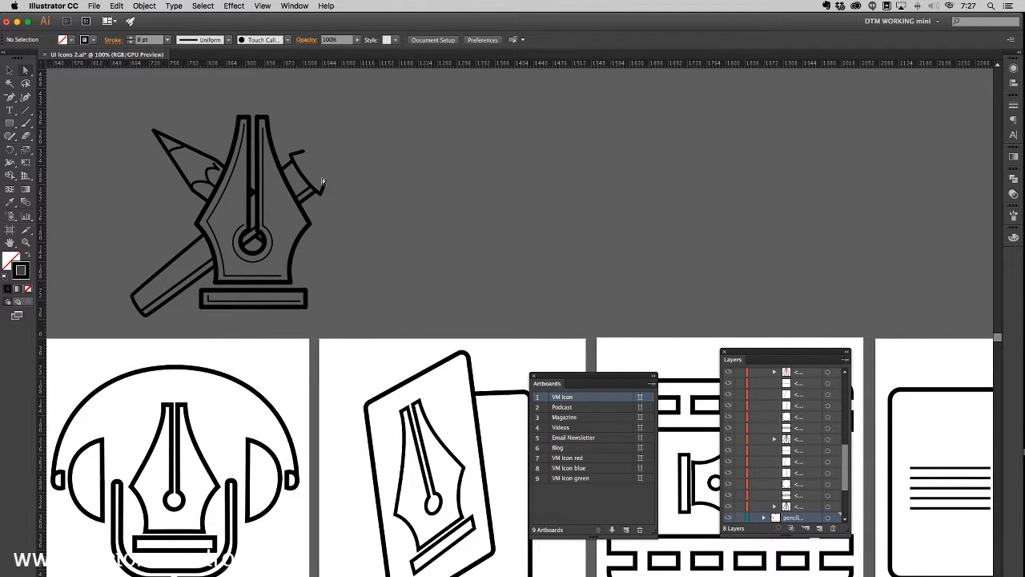
left_click(311, 197)
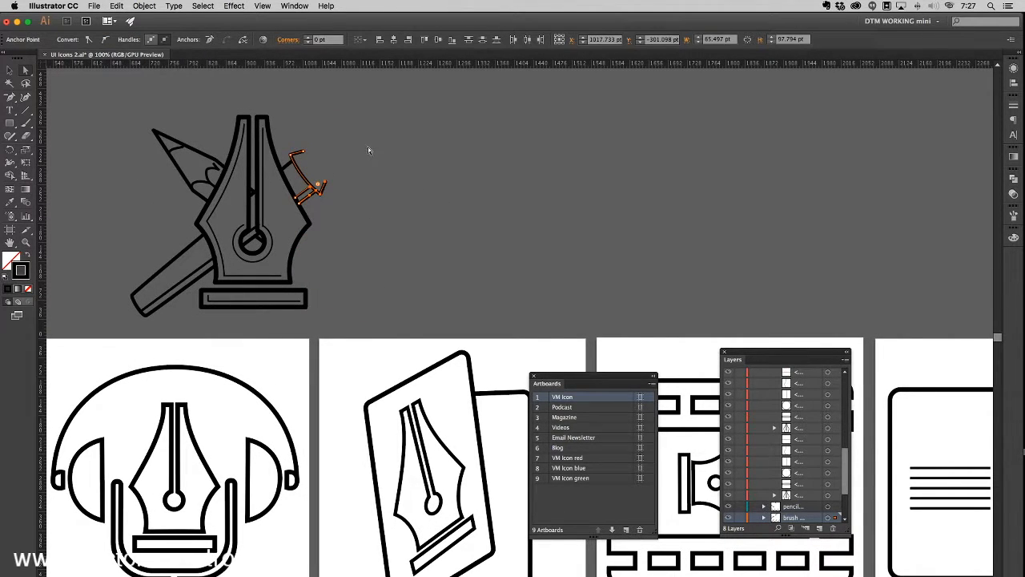
key("Delete")
left_click(293, 164)
key("Delete")
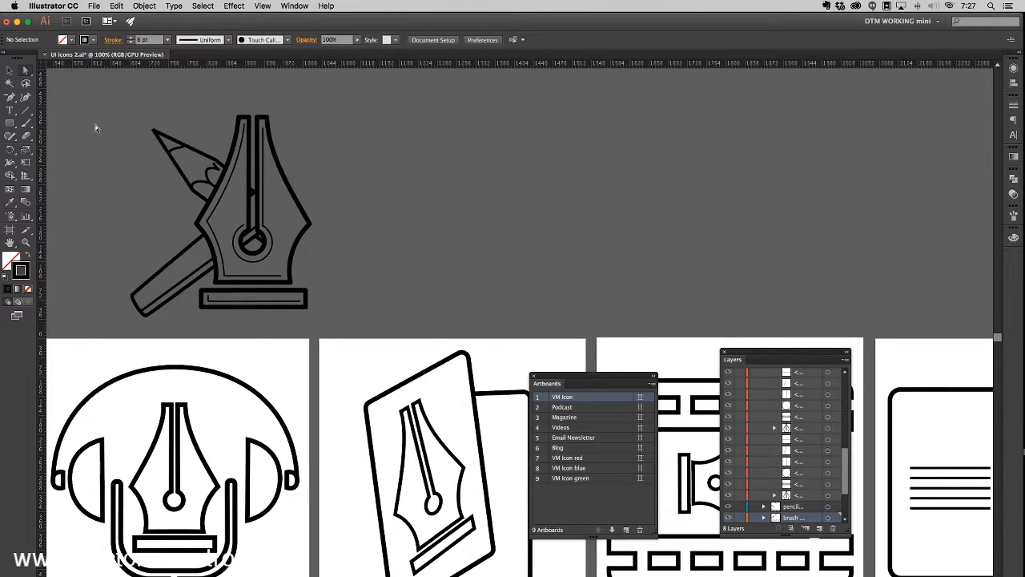
- Delete the remaining pencil tip and lower brush handle pieces from the left side of the copied icon
left_click(203, 190)
key("Delete")
left_click(169, 305)
key("Delete")
left_click(213, 185)
key("Delete")
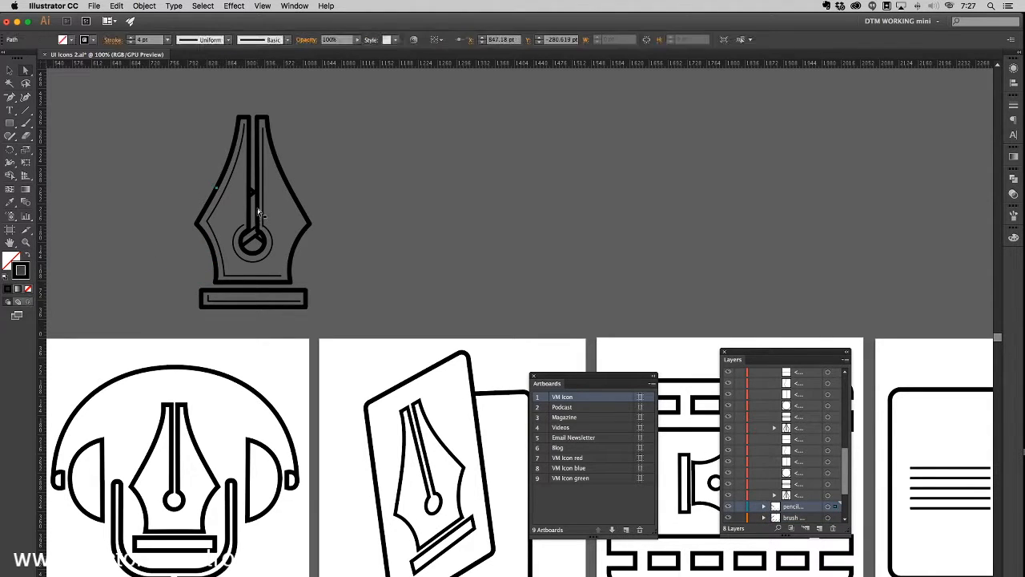
- Delete the small leftover fragments inside the slit of the copied pen nib
left_click(252, 192)
key("Delete")
left_click(252, 192)
key("Delete")
- Delete the leftover diagonal strokes crossing the round hole of the copied pen nib
left_click(257, 248)
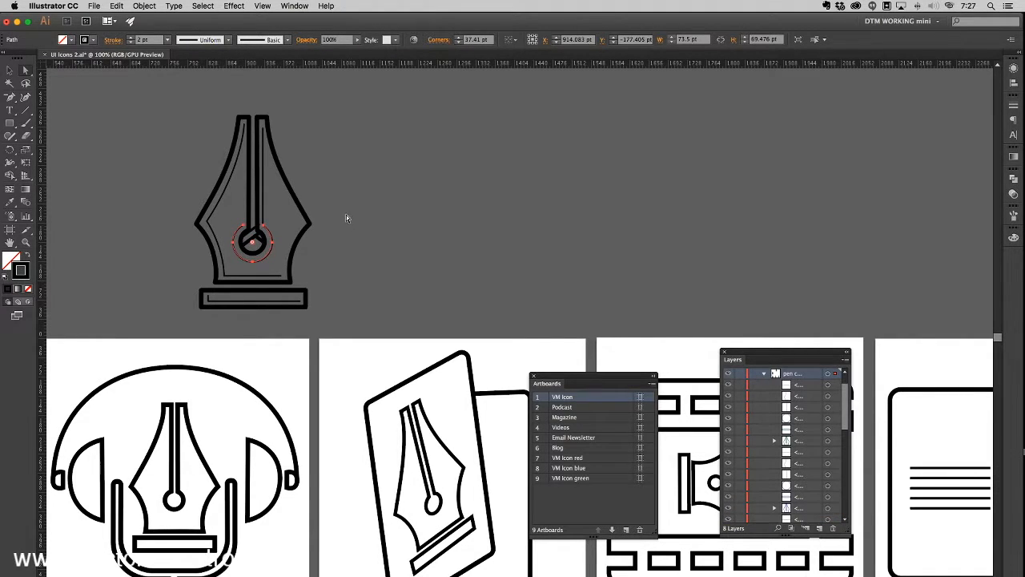
key("super+equal")
key("super+equal")
key("super+equal")
left_click_drag(318, 239, 595, 293)
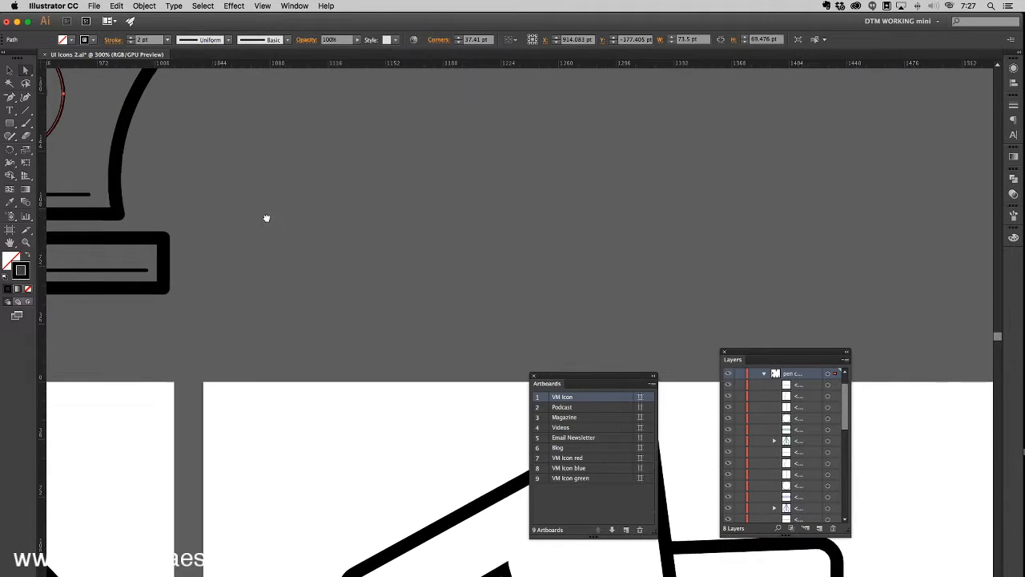
left_click_drag(247, 213, 458, 268)
left_click_drag(337, 212, 413, 279)
left_click(352, 211)
left_click(301, 193)
left_click(290, 207)
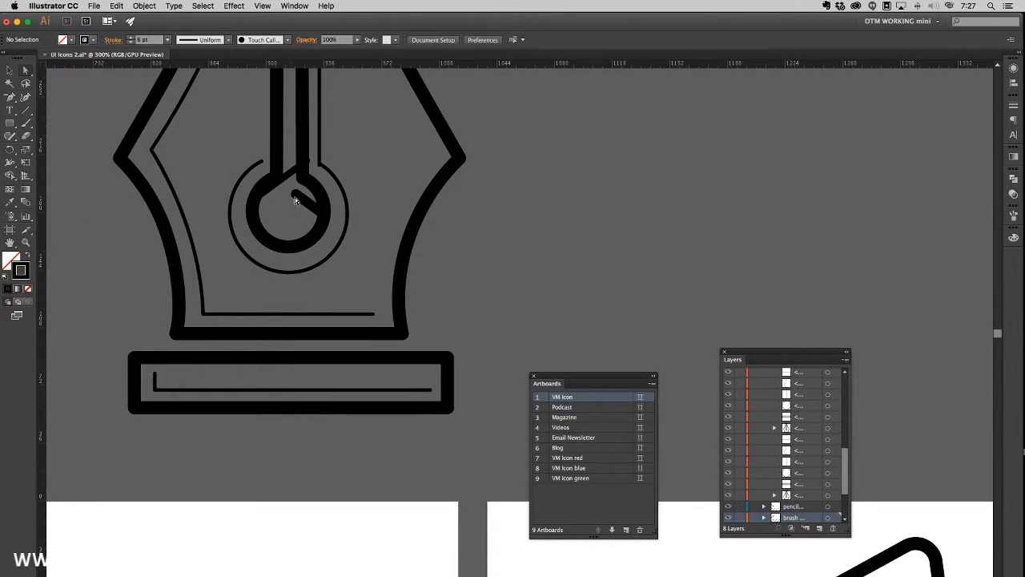
left_click(297, 197)
key("Delete")
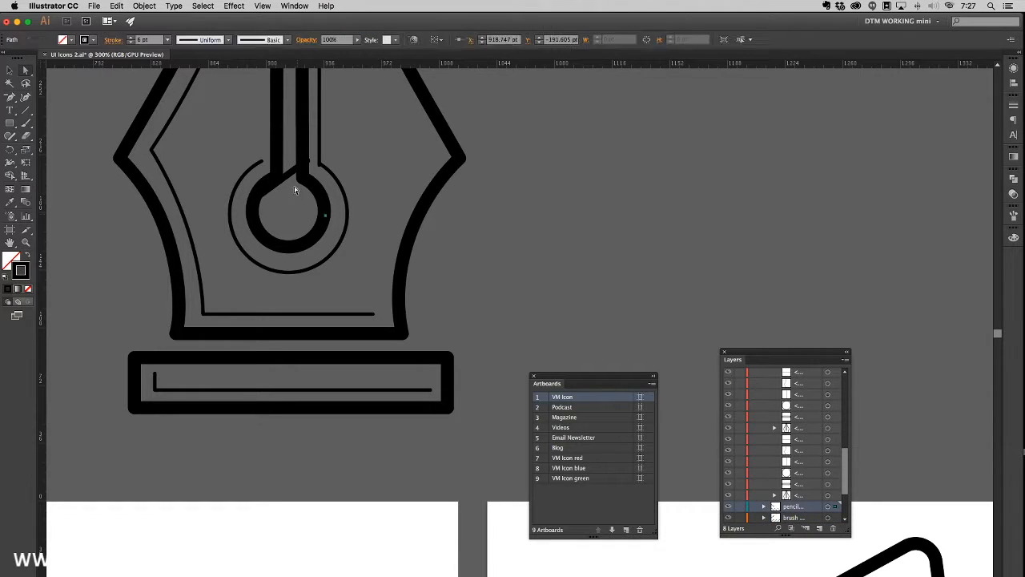
left_click(289, 175)
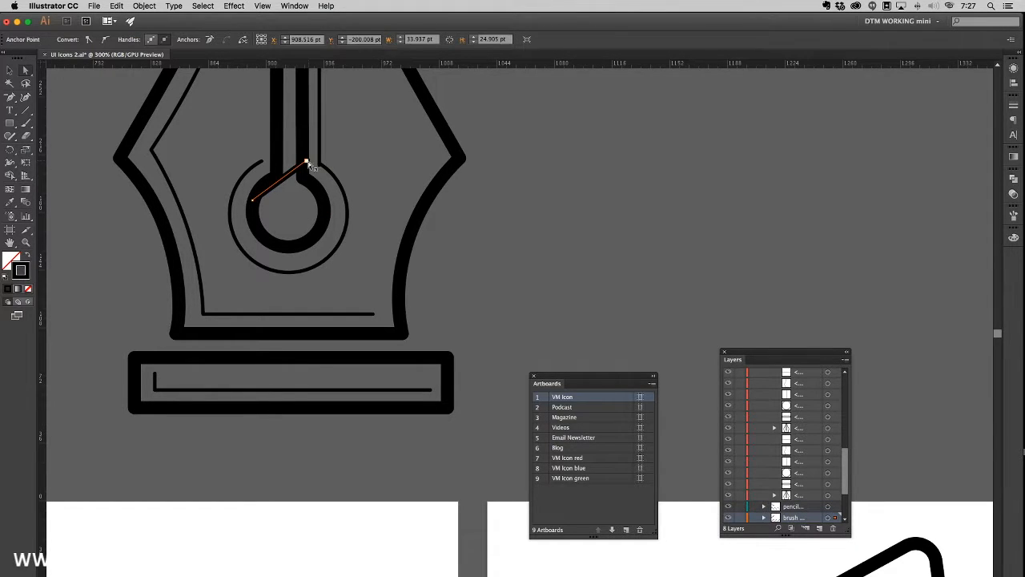
key("Delete")
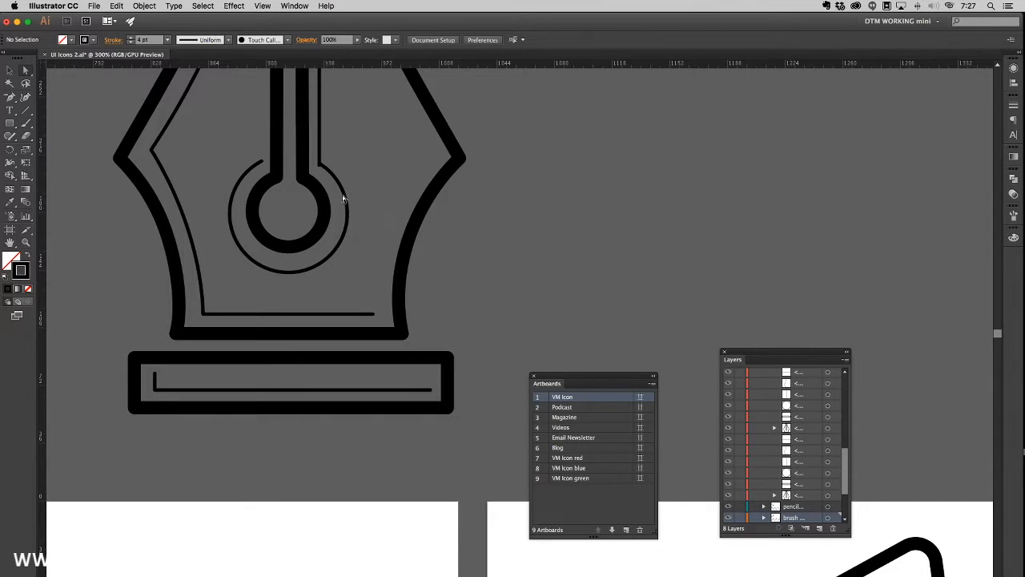
- Select the whole cleaned-up pen nib above the artboards
left_click_drag(455, 184, 405, 213)
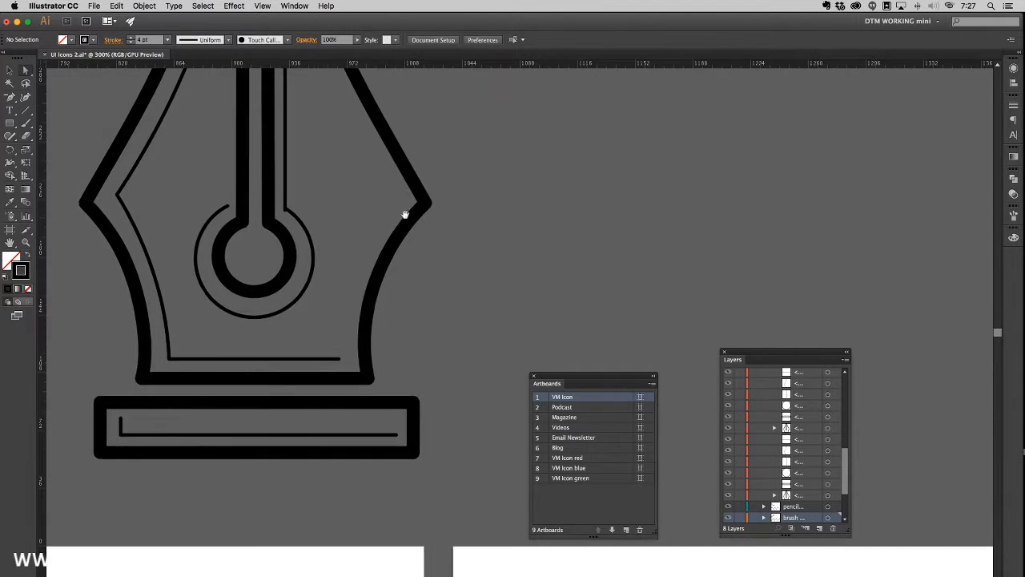
key("super+minus")
key("super+minus")
key("super+minus")
key("super+minus")
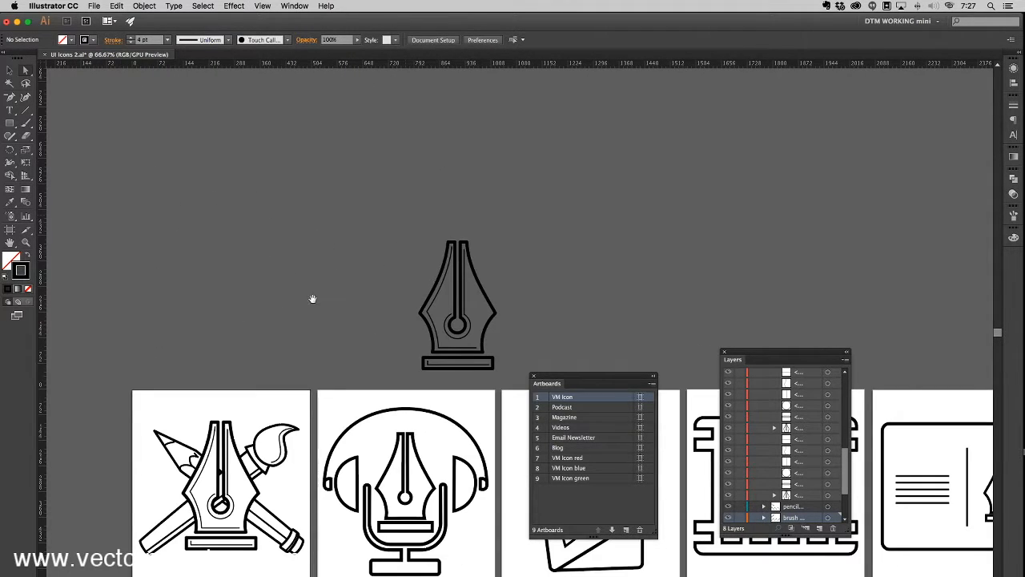
left_click_drag(294, 301, 144, 214)
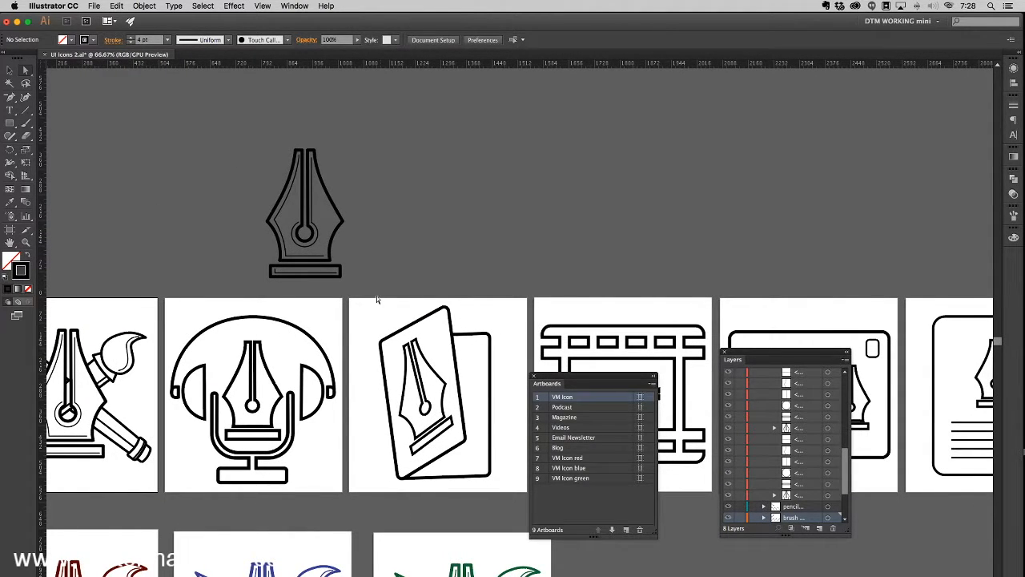
left_click_drag(377, 298, 367, 306)
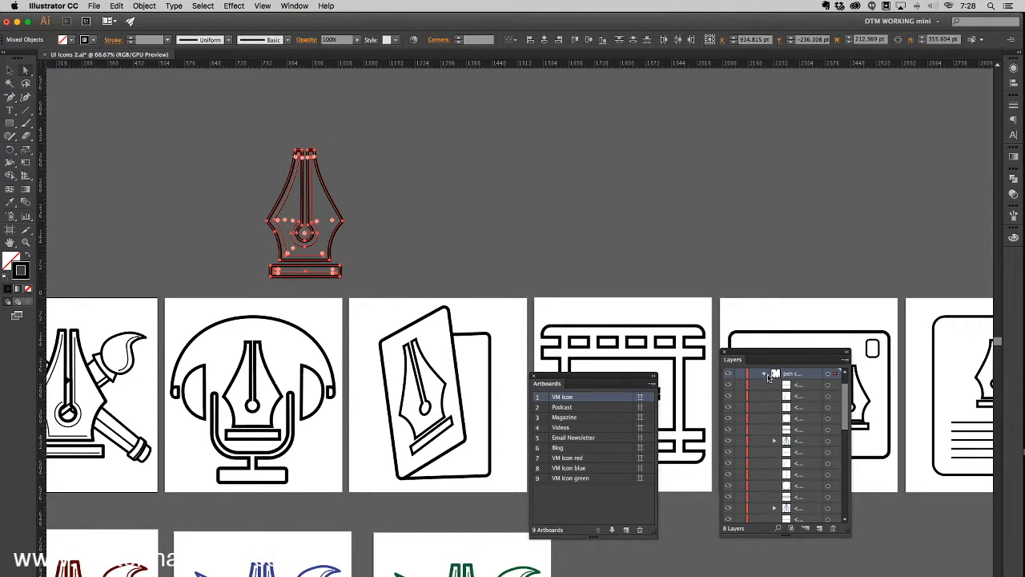
- Unlock the podcasts, magazine, youtube, Email and Blog layers, and lock and collapse the visible Vector Maestro layer
left_click(765, 374)
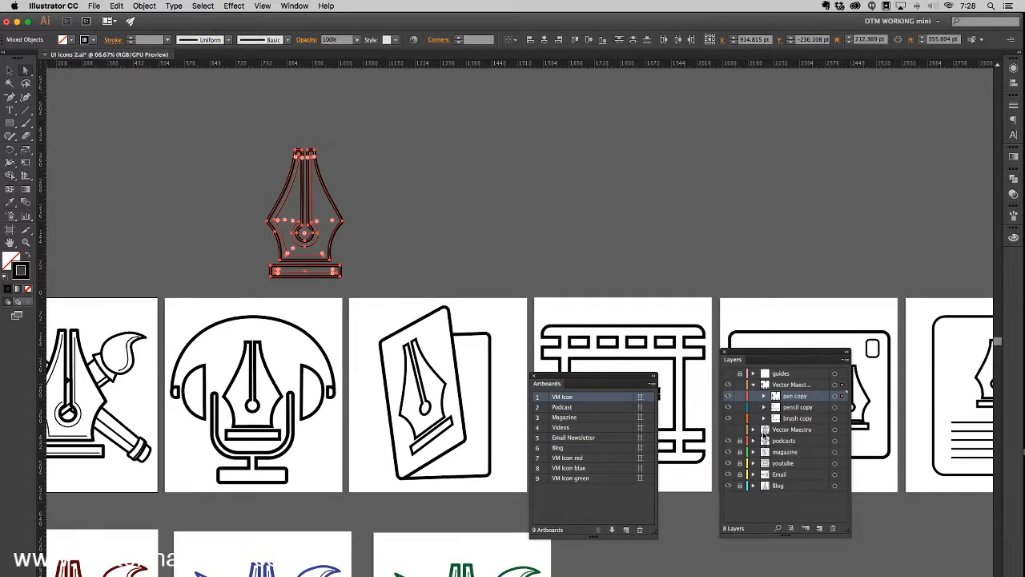
left_click_drag(739, 442, 746, 486)
left_click(744, 396)
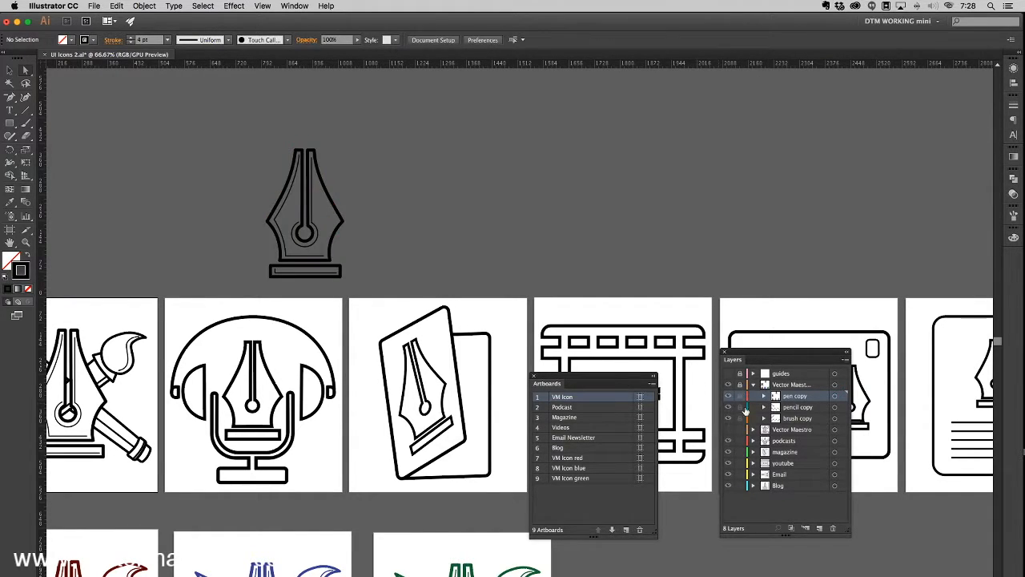
left_click(753, 384)
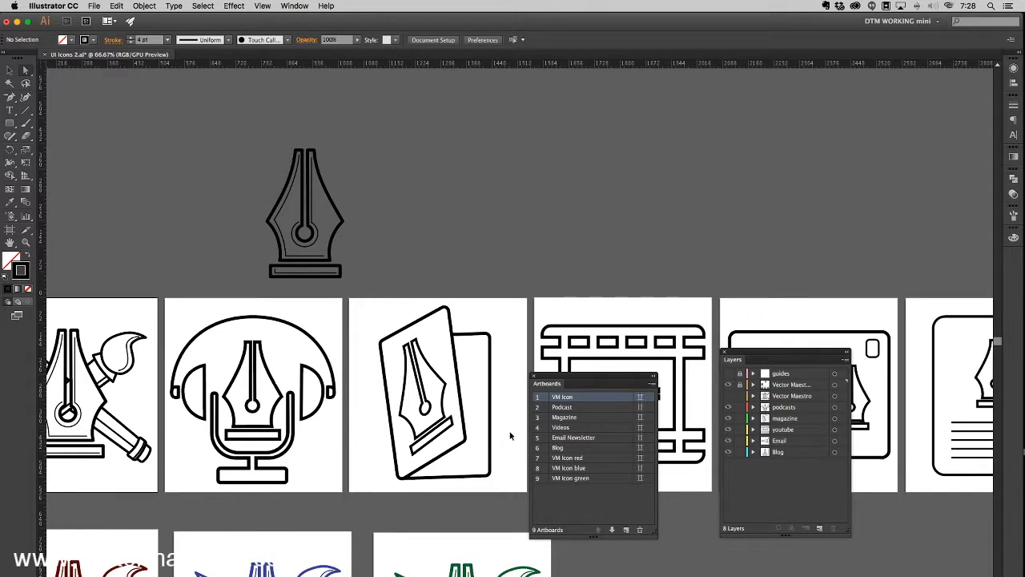
- Apply round corner joins to the strokes of all artwork on the Podcast through Blog artboards and deselect it
key("super+minus")
left_click_drag(422, 413, 359, 261)
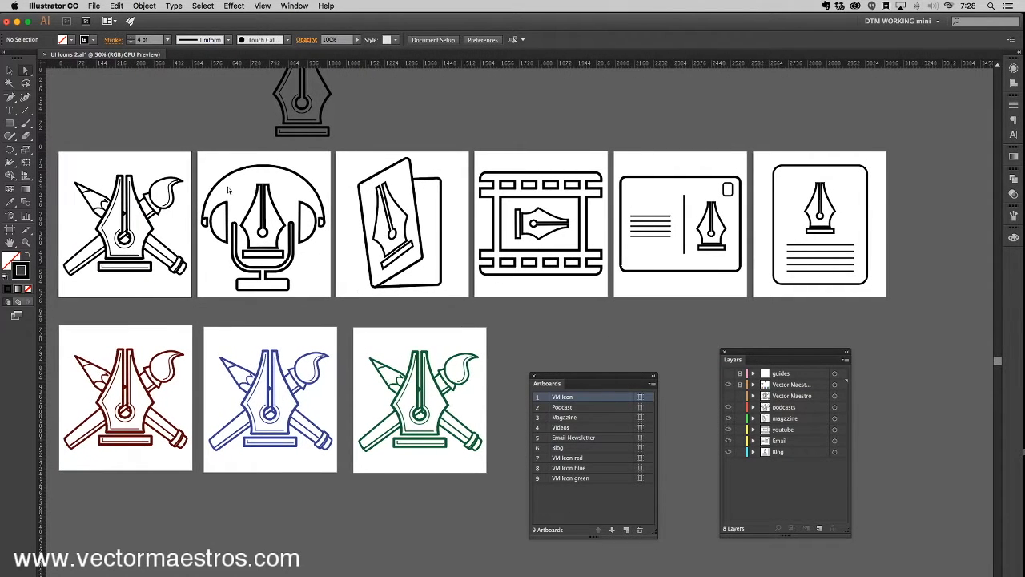
left_click_drag(389, 210, 912, 302)
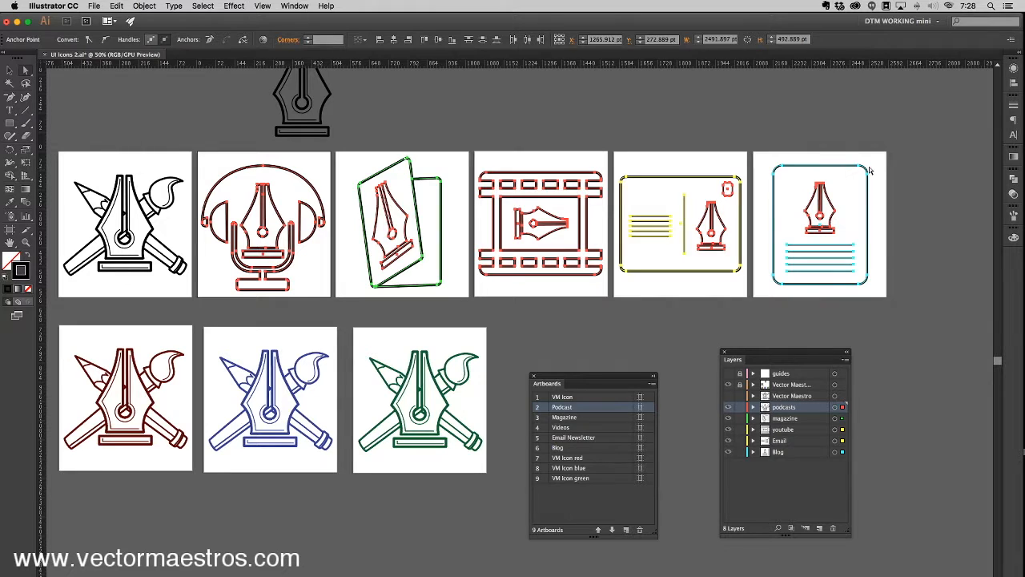
left_click(1013, 107)
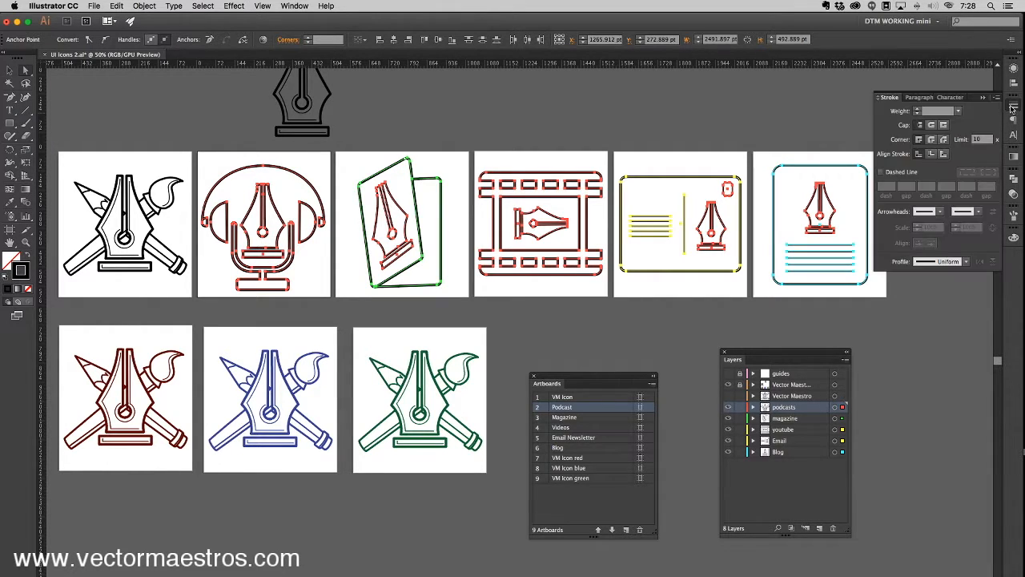
left_click(931, 139)
left_click(410, 131)
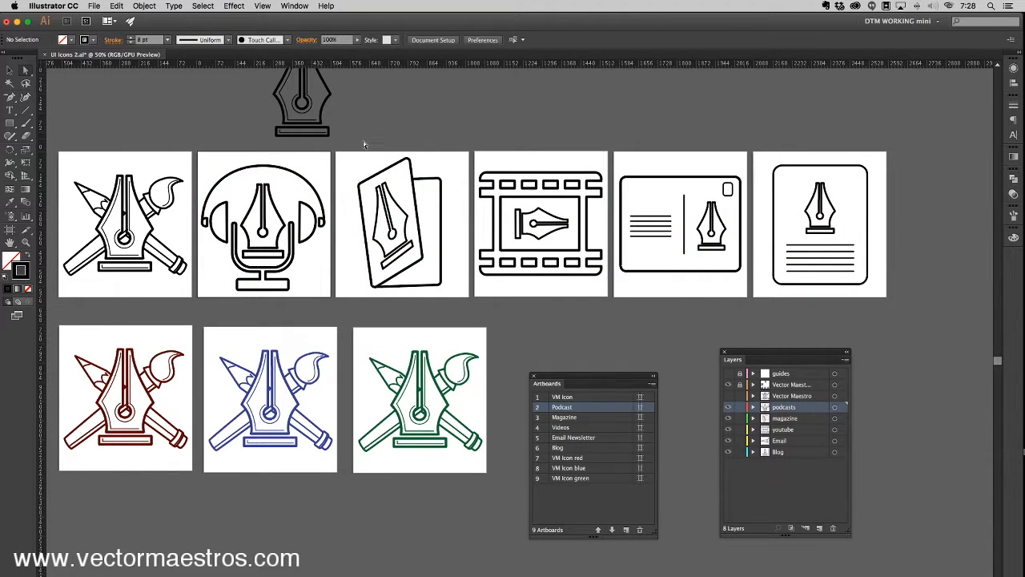
- Examine the stroke corners of the podcast, magazine and video icons up close, comparing them with the nib above
key("super+plus")
key("super+plus")
left_click_drag(253, 185, 353, 305)
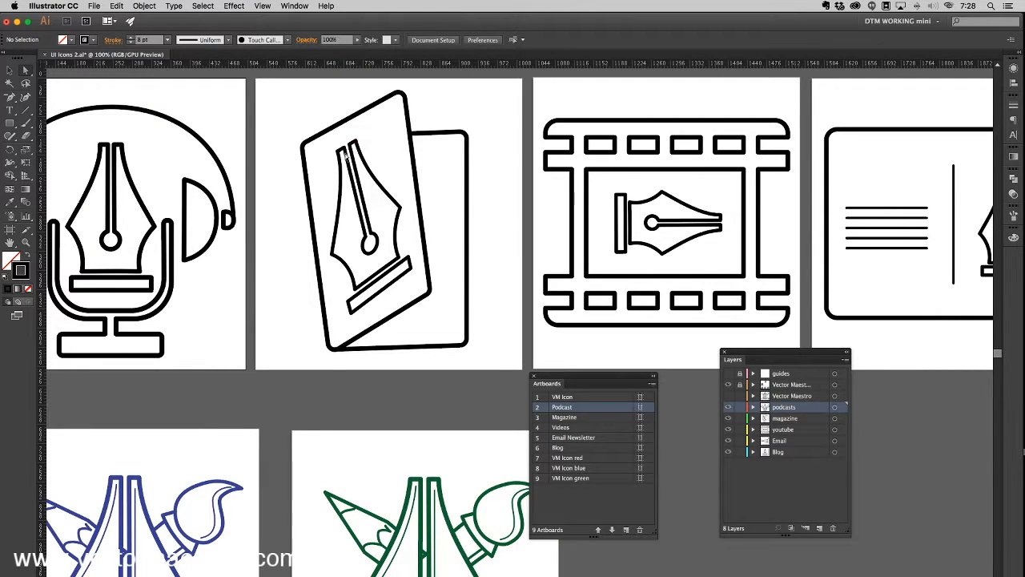
left_click_drag(286, 206, 376, 235)
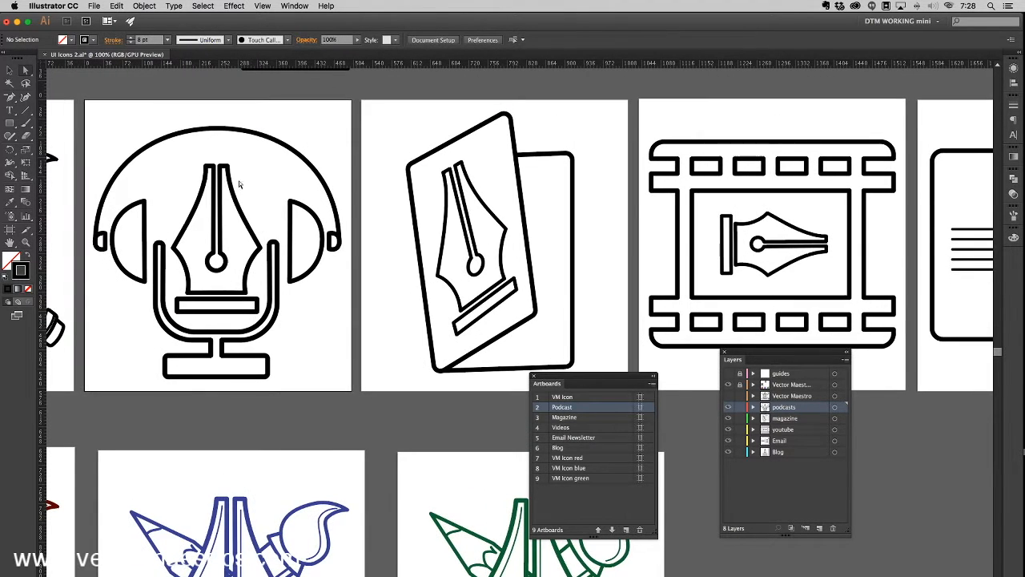
scroll(270, 185, "up", 5)
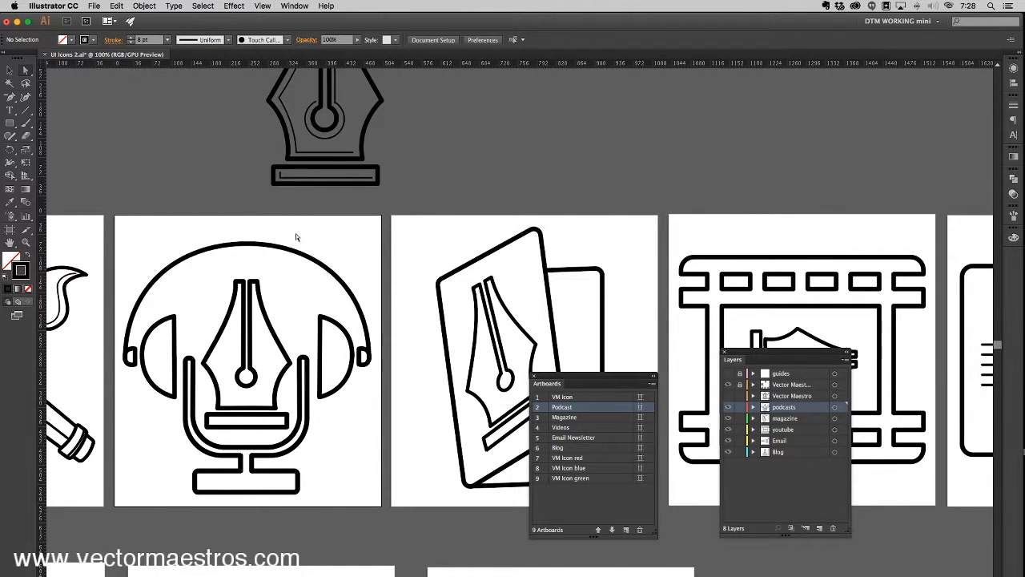
scroll(320, 142, "up", 2)
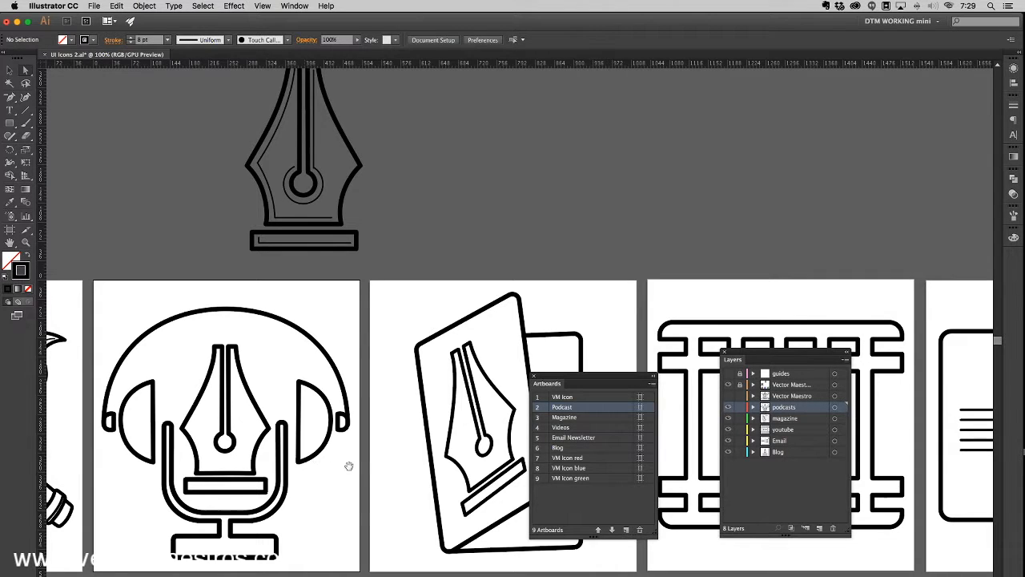
scroll(348, 469, "right", 3)
scroll(347, 469, "down", 1)
scroll(158, 366, "right", 8)
scroll(159, 366, "down", 3)
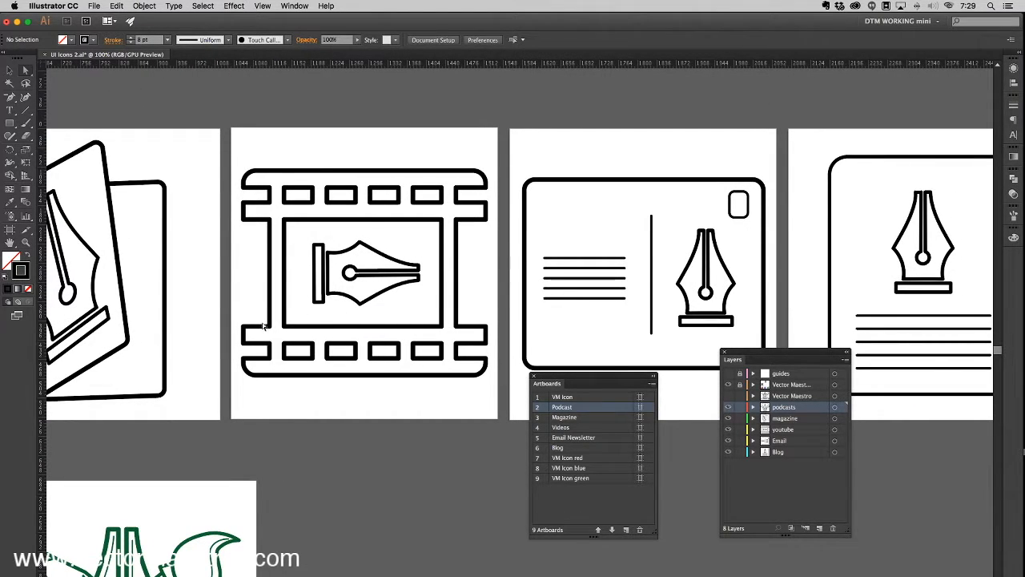
scroll(498, 278, "right", 9)
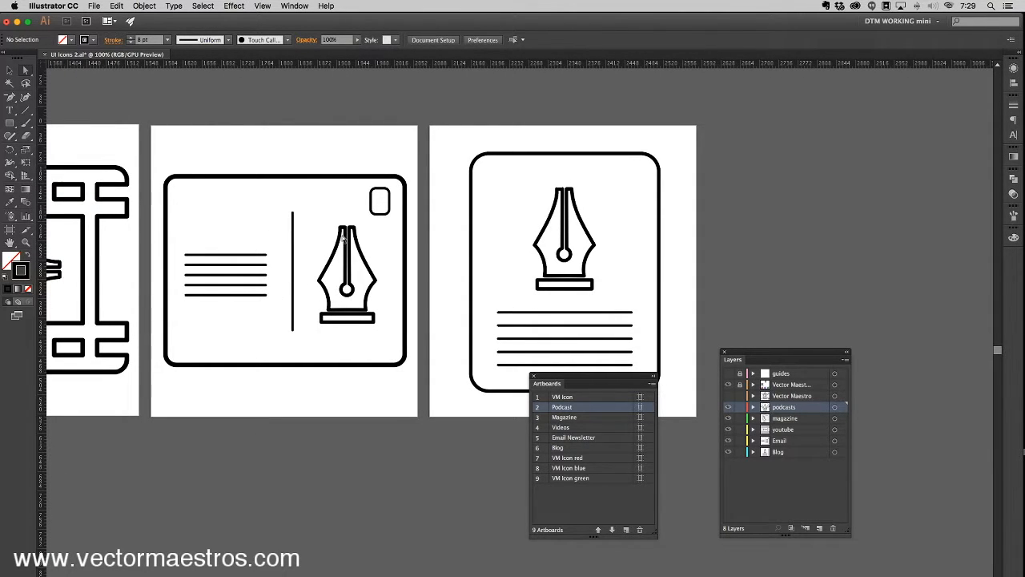
- Inspect the pen nibs in the email newsletter and blog icons up close, ending on an overview of all artboards
key("super+equal")
left_click_drag(224, 258, 316, 375)
left_click_drag(210, 263, 325, 275)
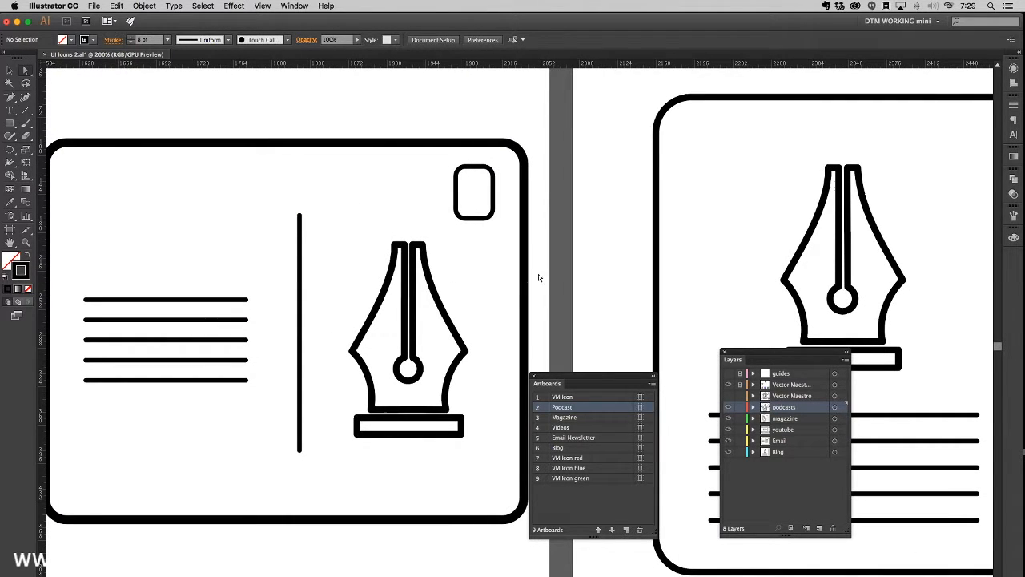
left_click_drag(733, 253, 312, 230)
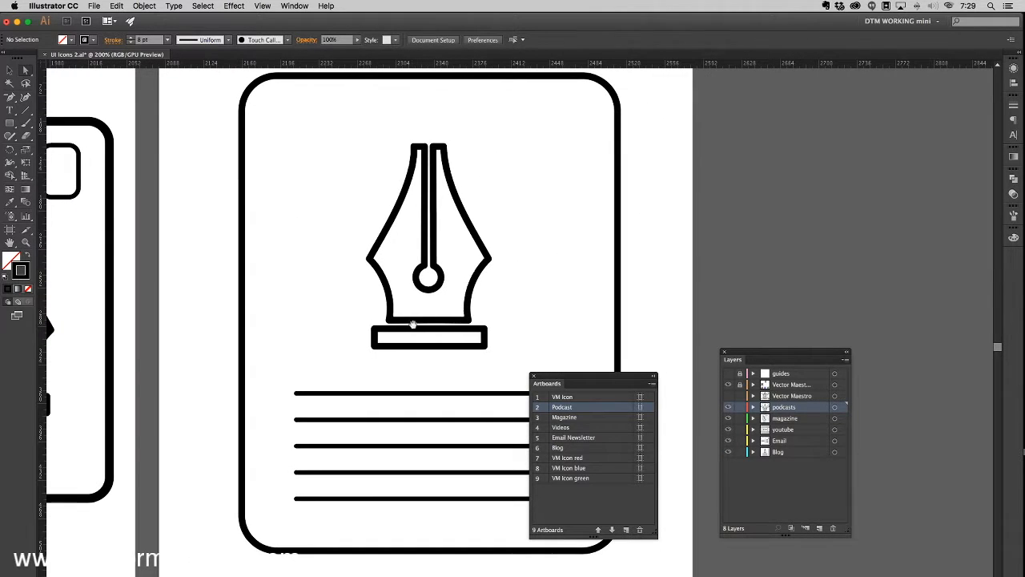
key("super+minus")
key("super+minus")
key("super+minus")
key("super+minus")
key("super+minus")
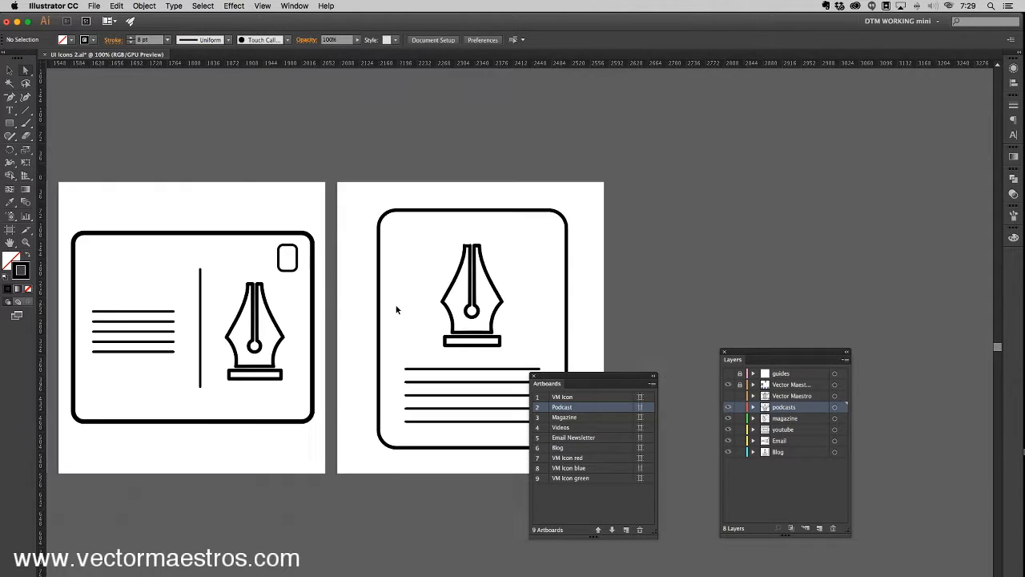
left_click_drag(171, 362, 331, 286)
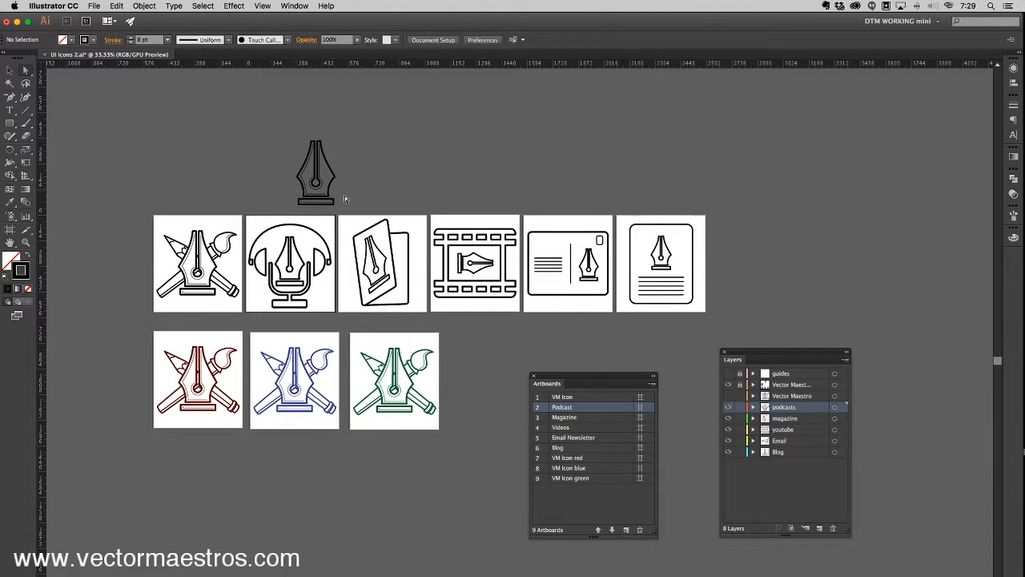
- Unlock the guides and visible Vector Maestro layers, and delete the guides layer and the hidden Vector Maestro layer
left_click_drag(739, 386, 740, 369)
left_click_drag(806, 373, 833, 528)
left_click(801, 386)
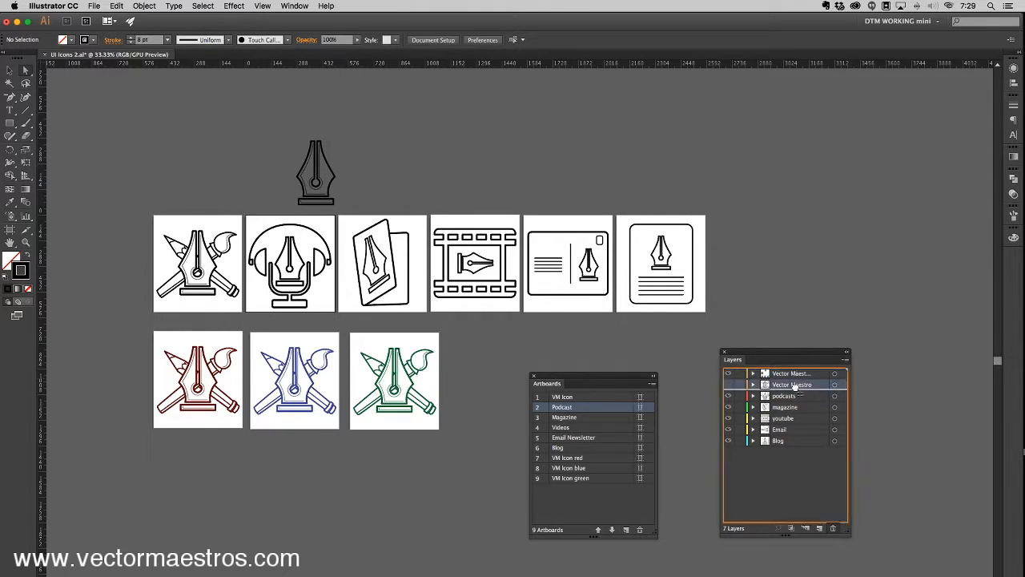
left_click_drag(801, 388, 833, 528)
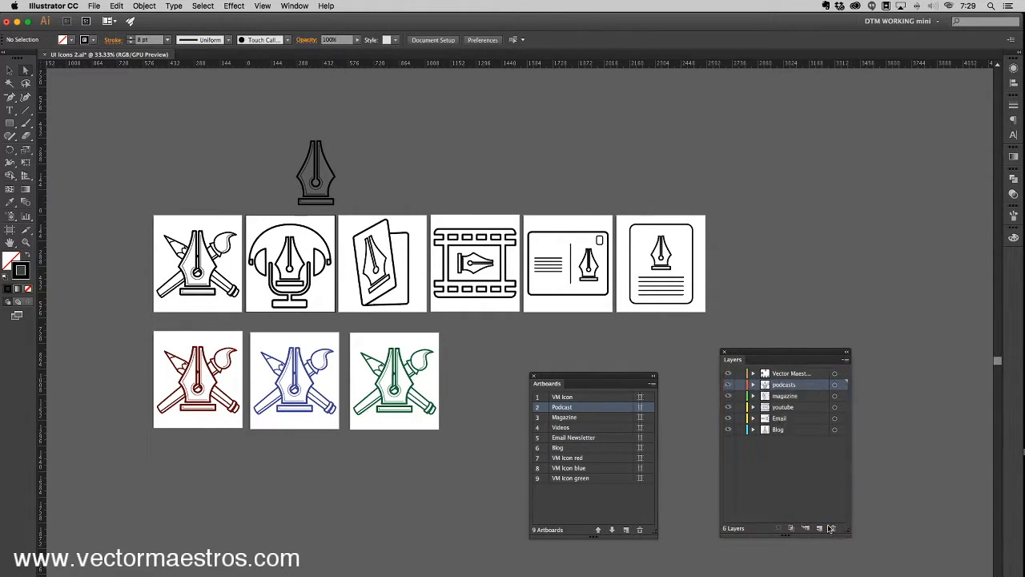
- Delete the isolated pen nib from the canvas above the artboards
left_click_drag(349, 197, 367, 211)
key("Delete")
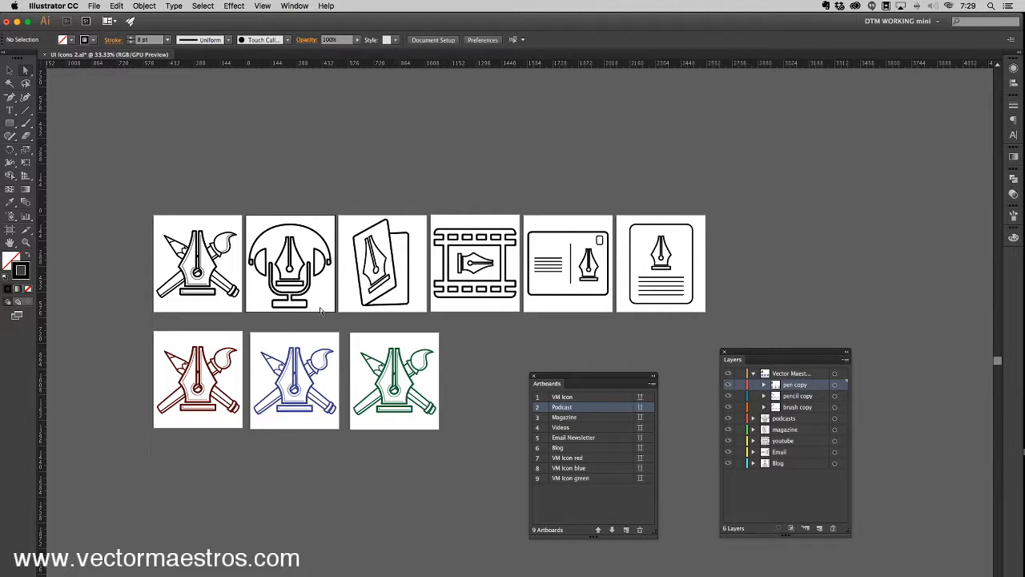
- Check the Vector Maestro layer's content by toggling its visibility, leave it visible and save the document
left_click(729, 374)
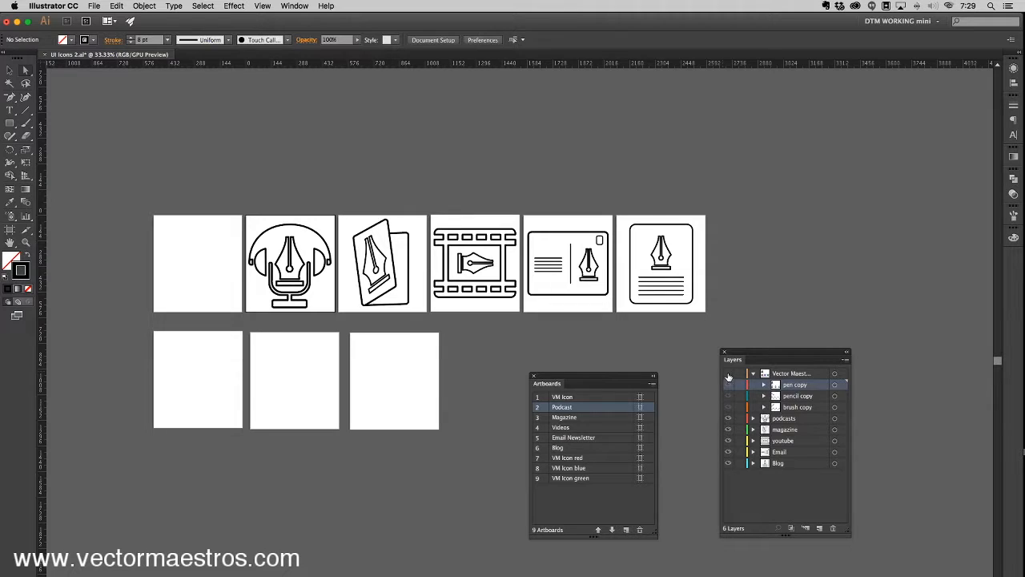
left_click(727, 374)
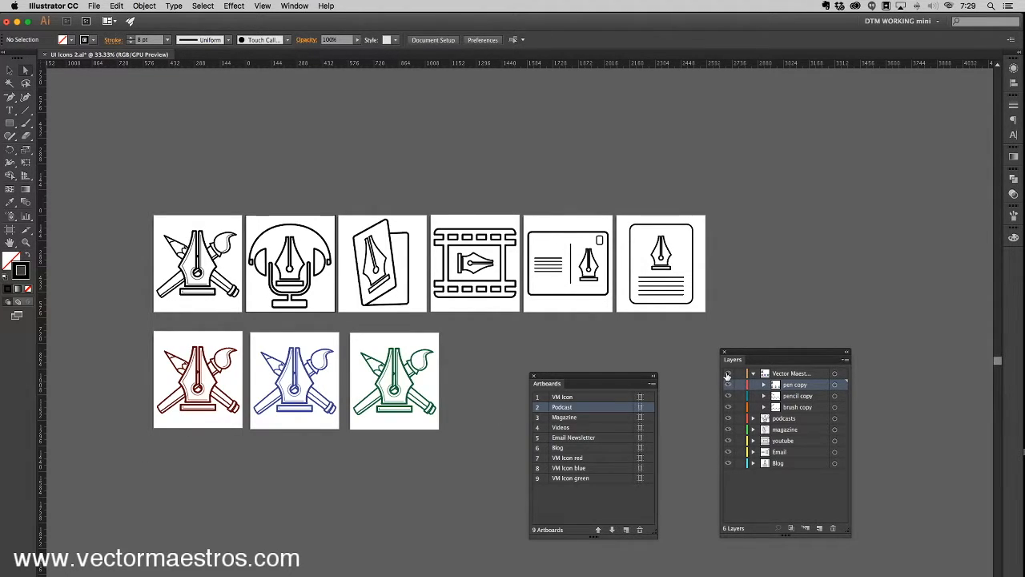
left_click(728, 374)
left_click(728, 374)
left_click(93, 5)
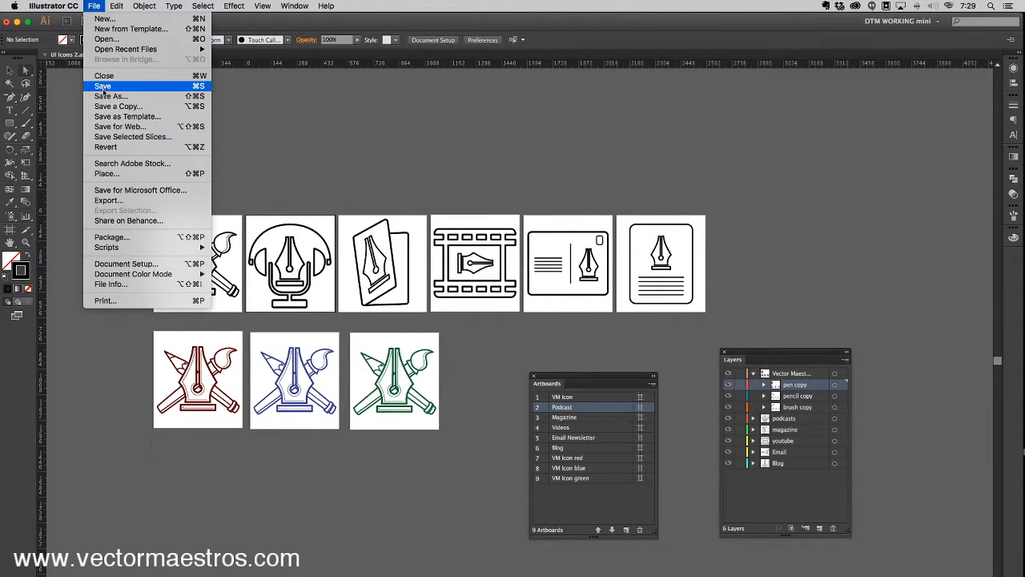
left_click(118, 87)
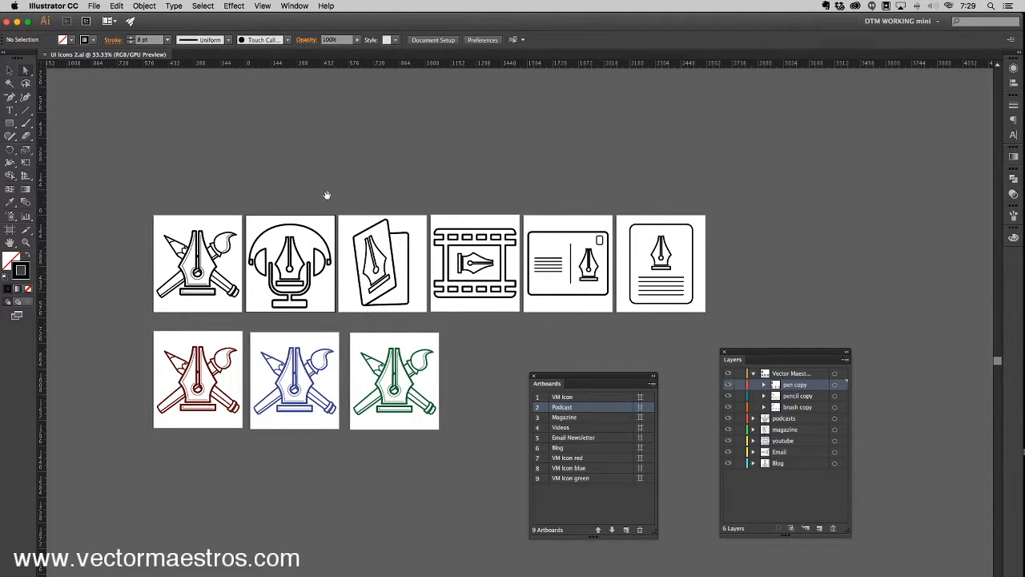
- Add a new layer directly above the Vector Maestro layer
left_click_drag(327, 195, 335, 157)
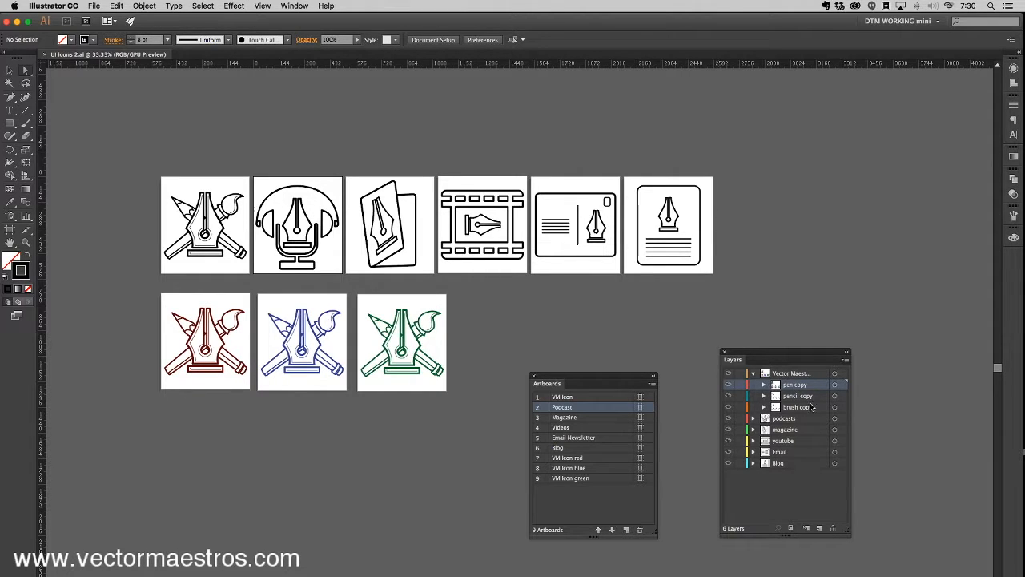
left_click(813, 374)
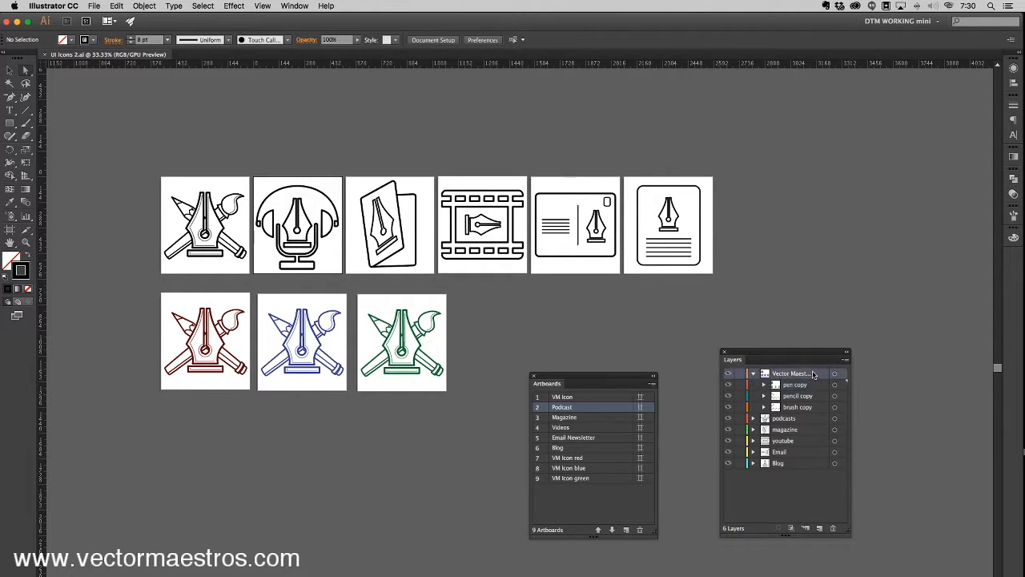
left_click(807, 528)
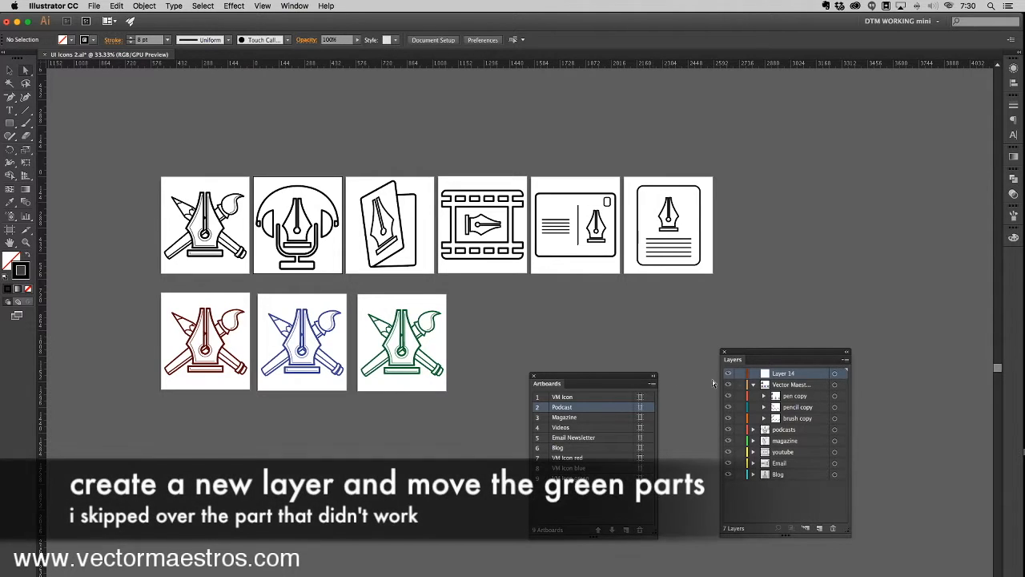
- Select the whole green icon and move its pen parts from the pen copy sublayer into the new empty layer
mouse_move(400, 322)
left_mouse_down()
mouse_move(359, 296)
mouse_move(371, 294)
left_mouse_up()
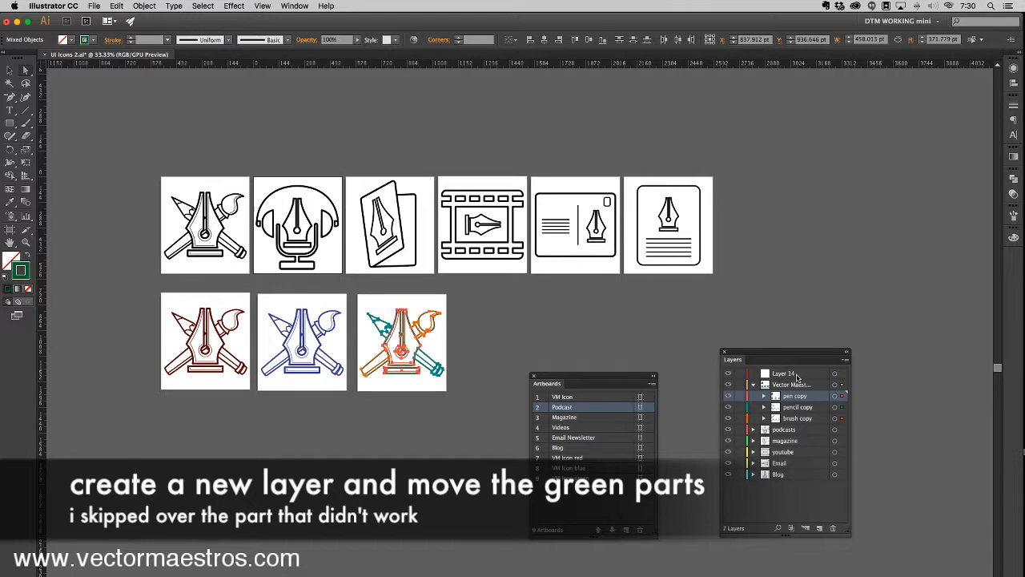
left_click(798, 374)
left_click_drag(804, 520, 804, 537)
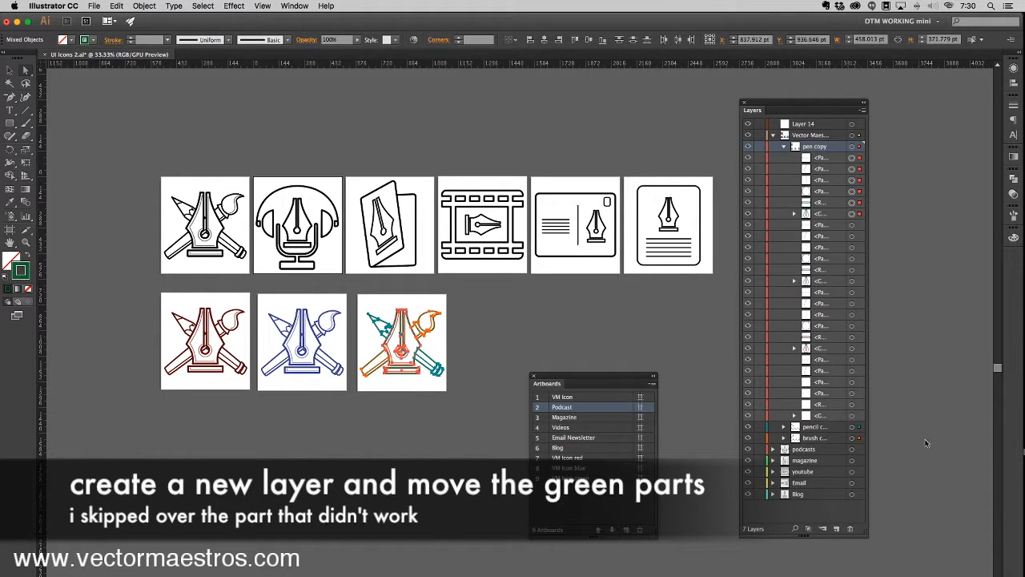
left_click(835, 214)
left_click(829, 159, "shift")
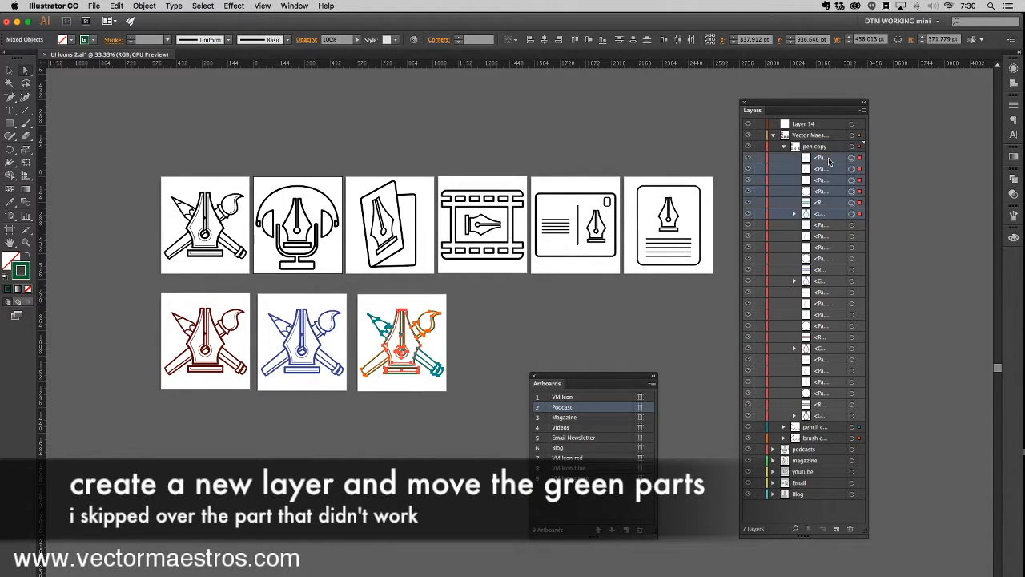
left_click_drag(814, 161, 821, 125)
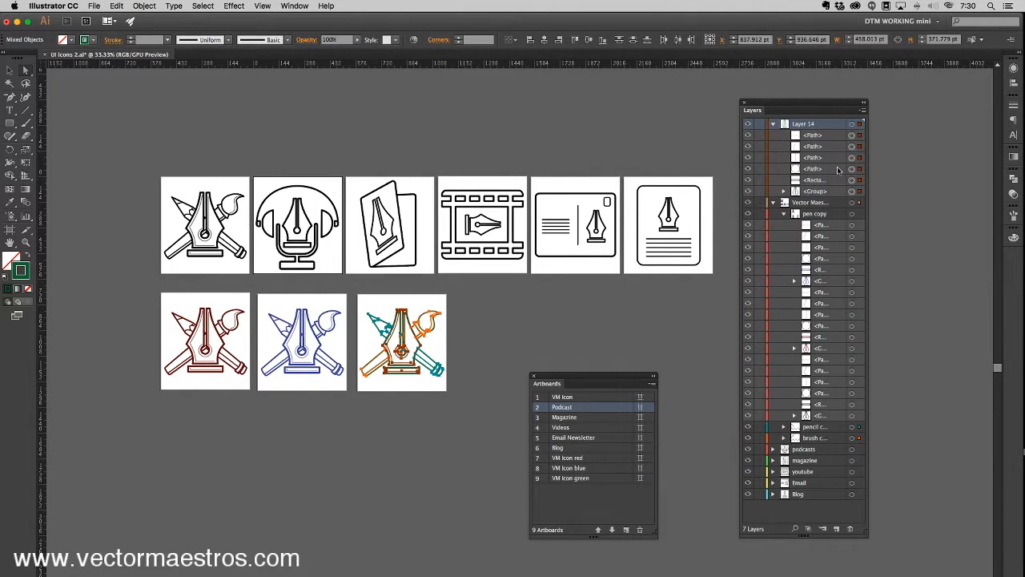
- Move the green icon's pencil paths from the pencil copy sublayer into the new layer and collapse the sublayer
left_click(785, 213)
left_click(784, 225)
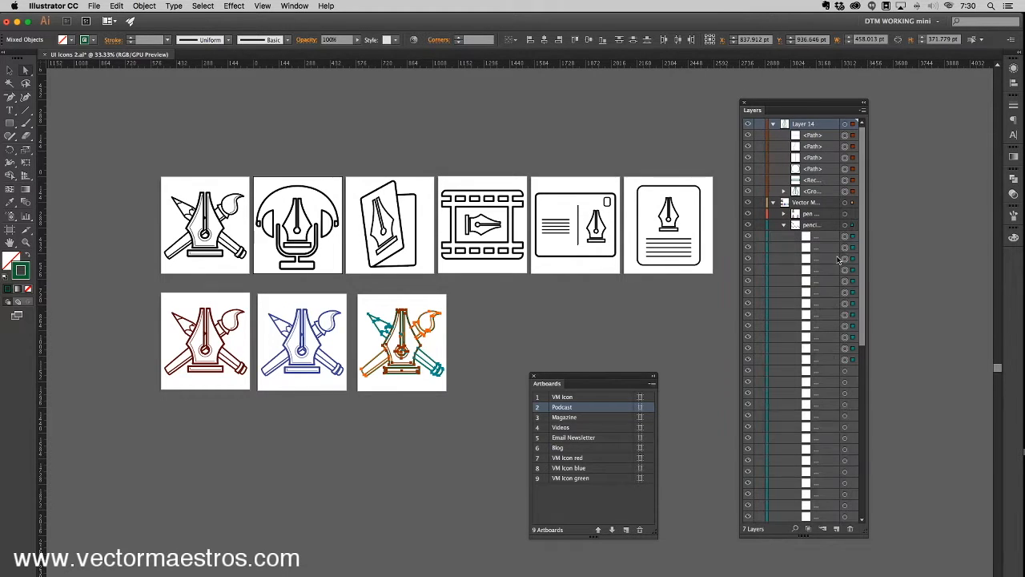
left_click(820, 237)
left_click(823, 358, "shift")
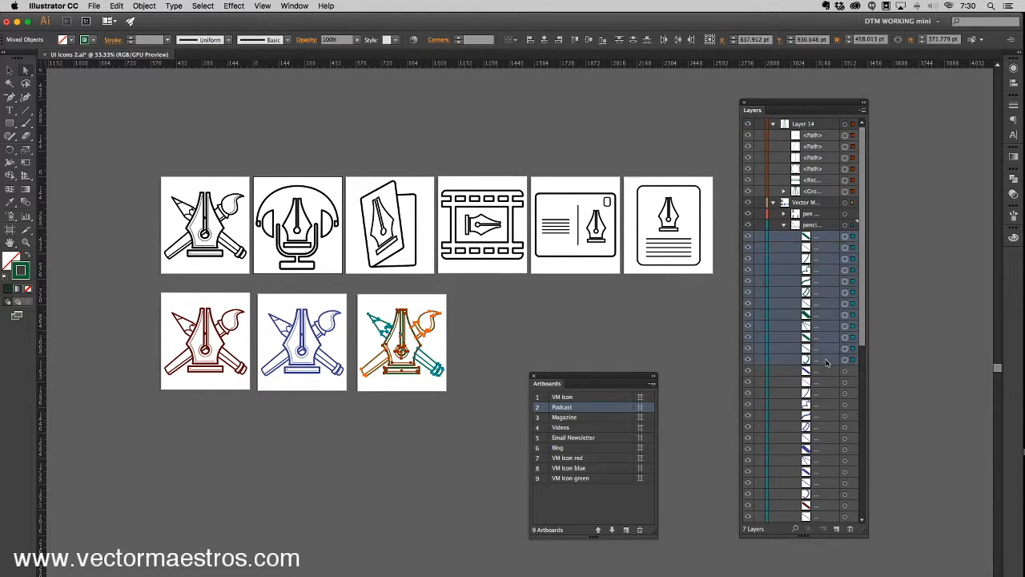
left_click_drag(816, 237, 831, 197)
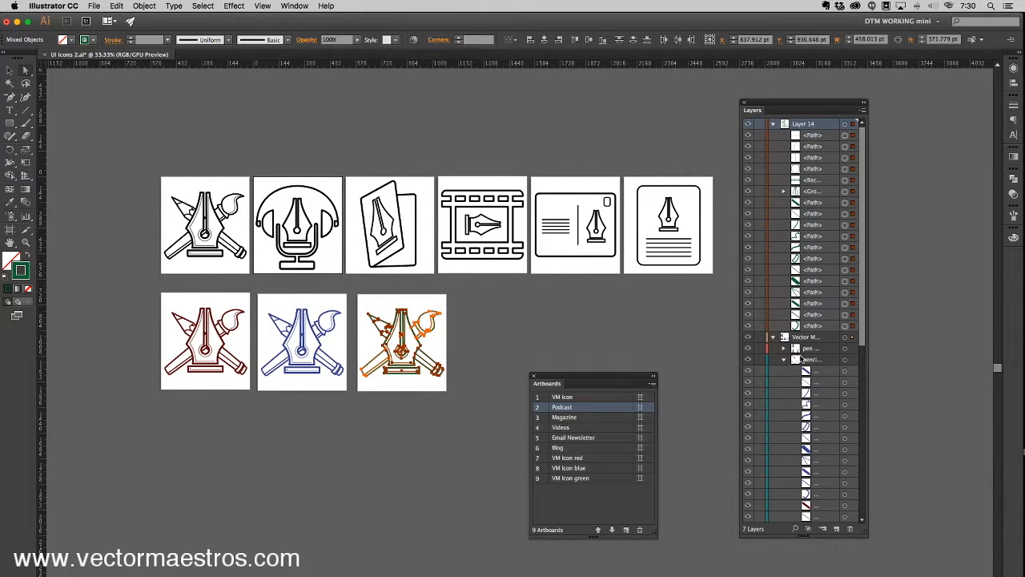
scroll(789, 345, "down", 2)
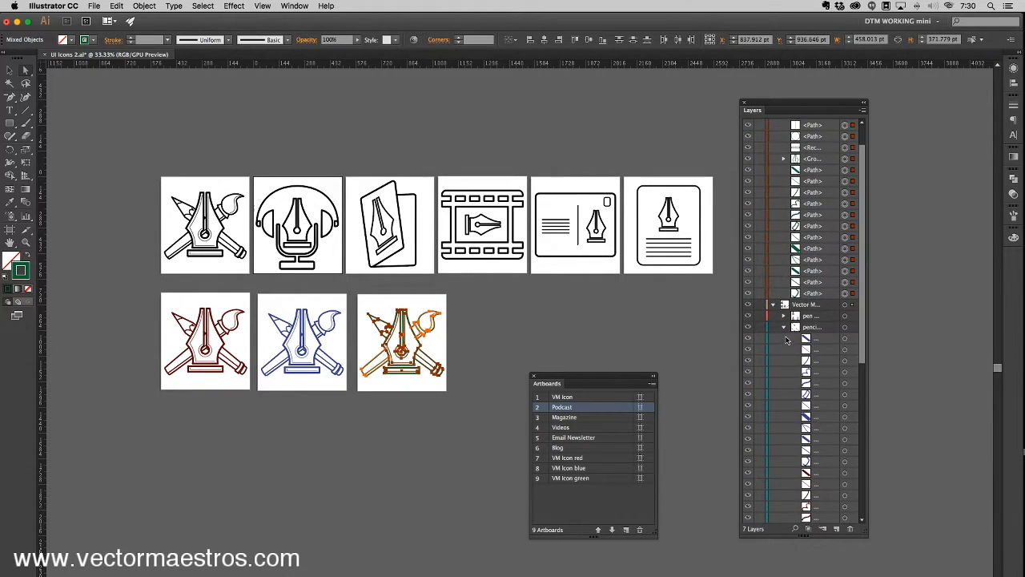
left_click(785, 328)
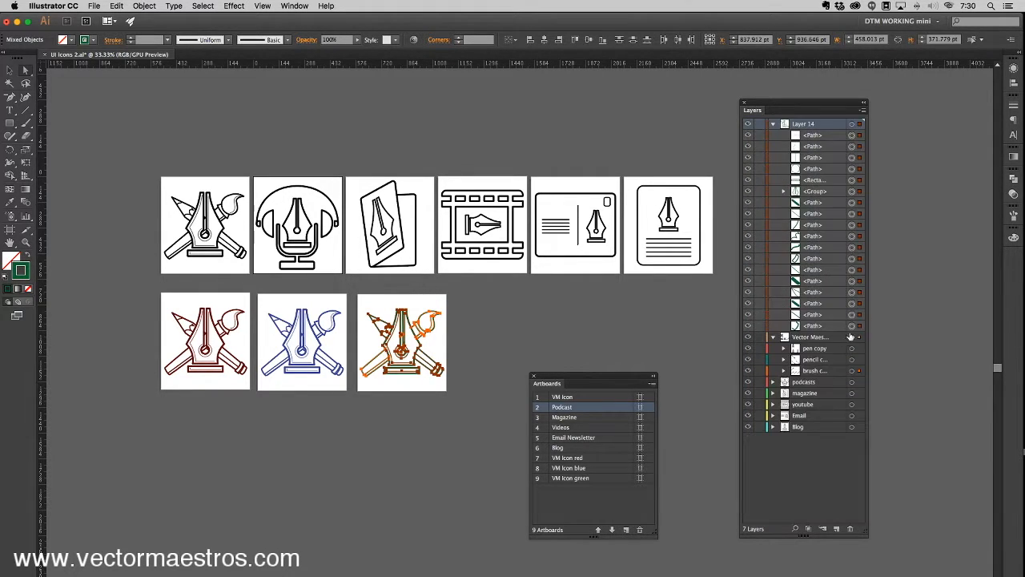
- Move the green icon's brush paths from the brush copy sublayer into the new layer and collapse that layer
left_click(783, 371)
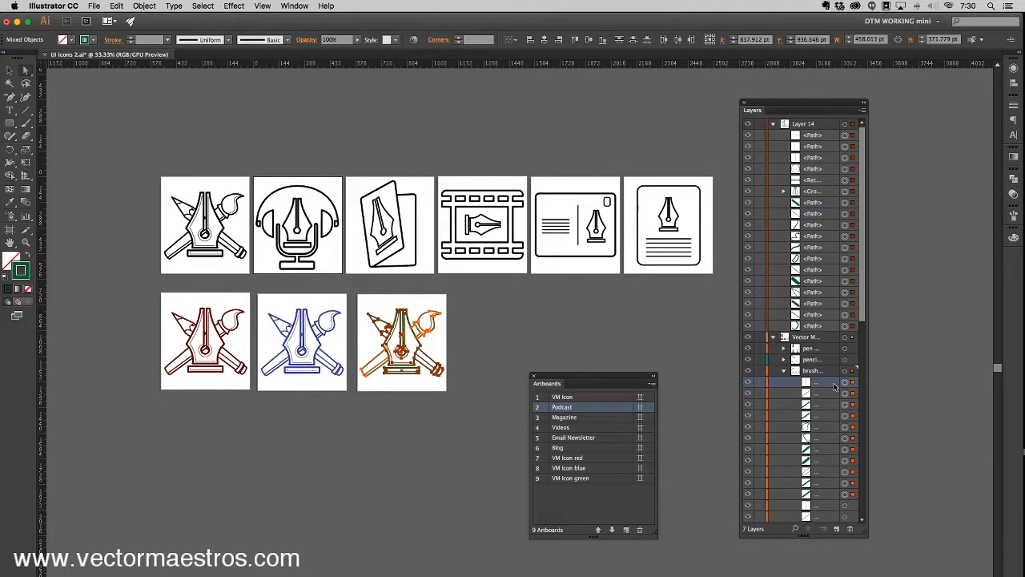
left_click(834, 489, "shift")
left_click_drag(815, 382, 825, 329)
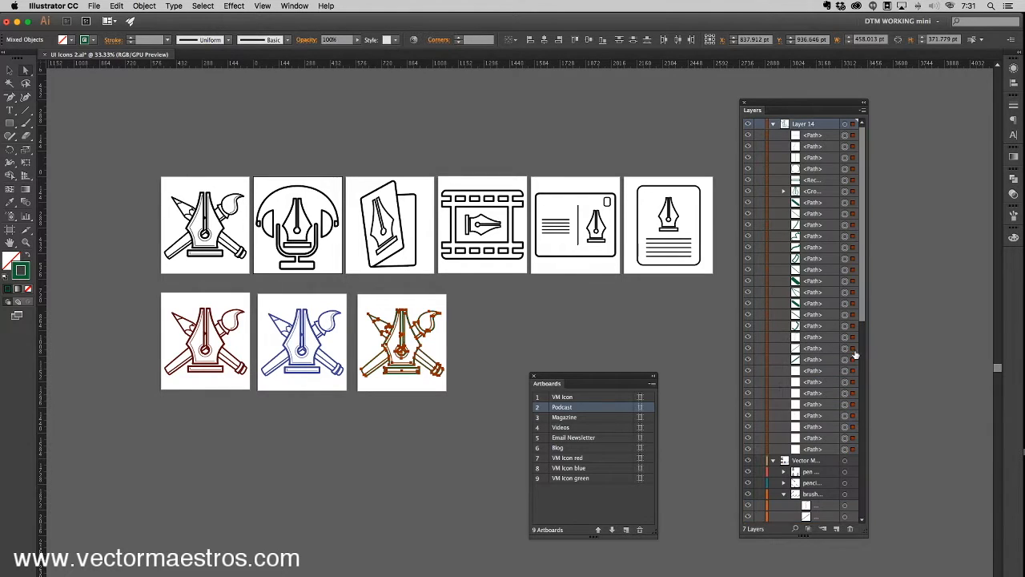
left_click(772, 124)
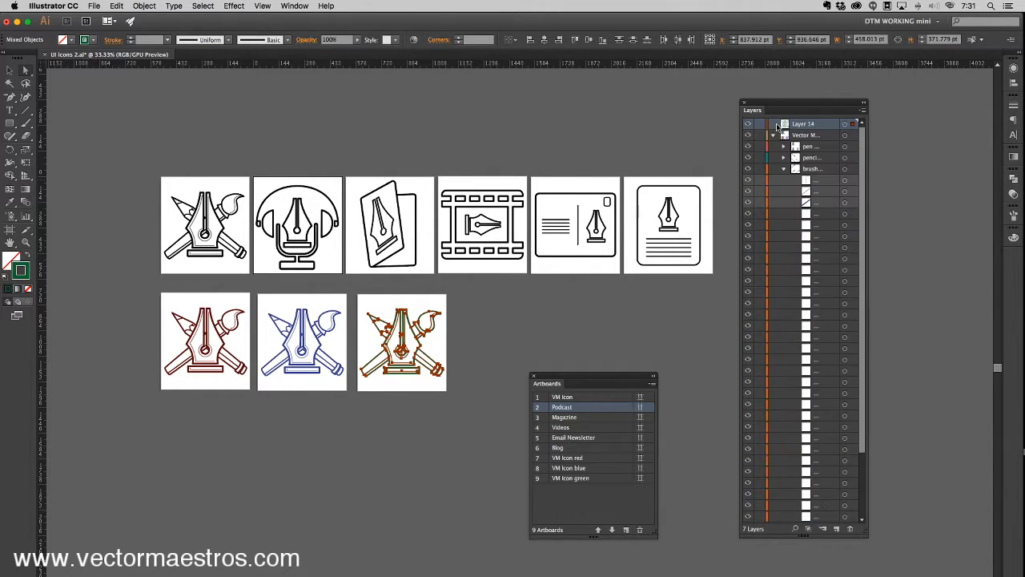
- Rename the layer holding the green icon parts as VM green
double_click(808, 127)
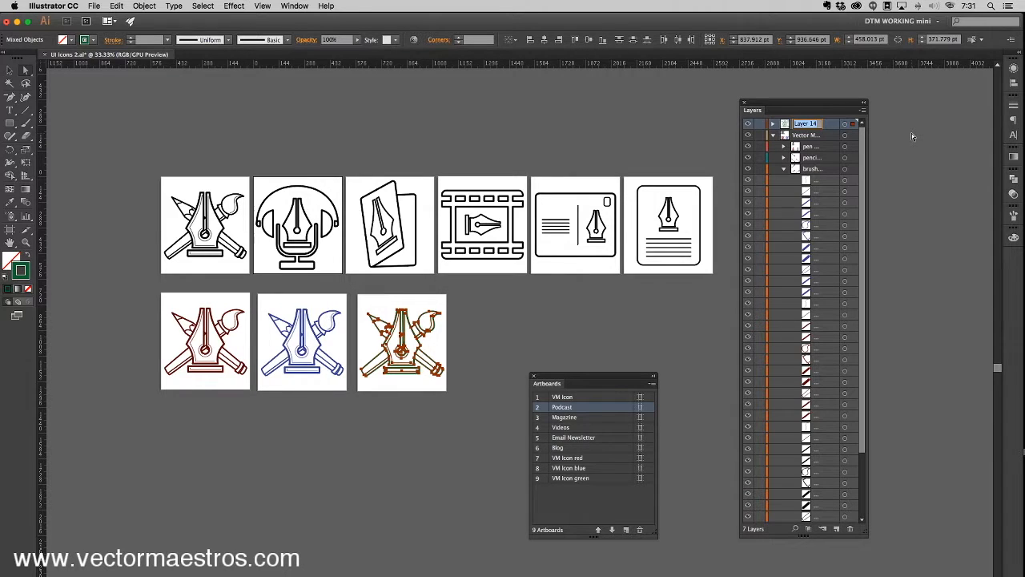
type("VM green")
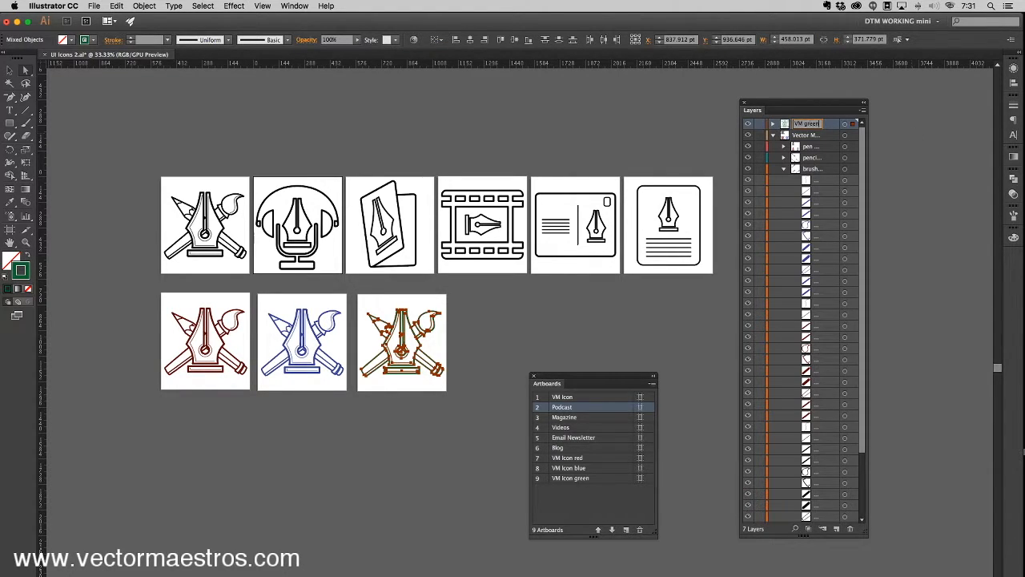
key("Return")
- Add another new layer above the Vector Maestro layer and lock the VM green layer
left_click(820, 135)
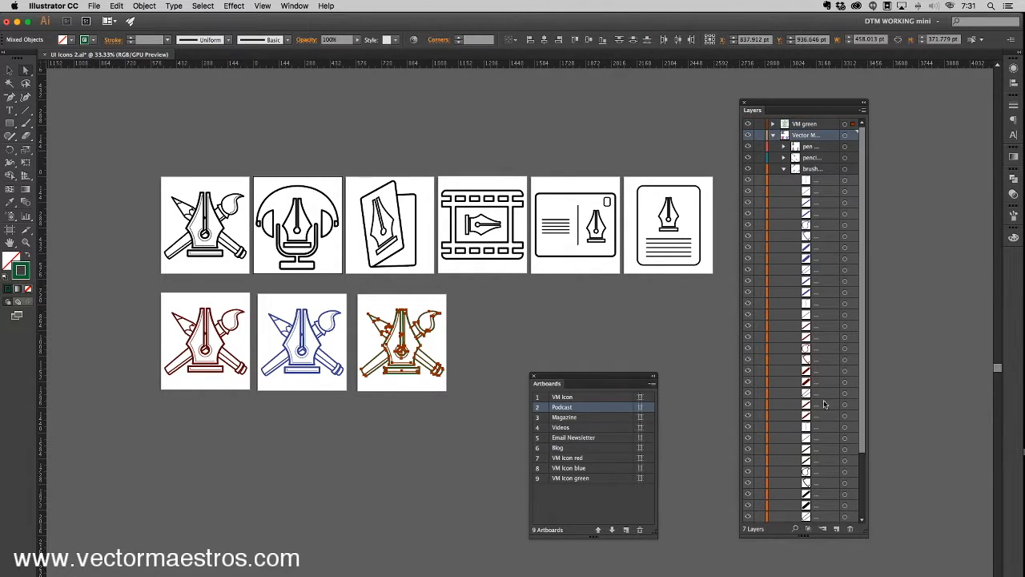
left_click(837, 532)
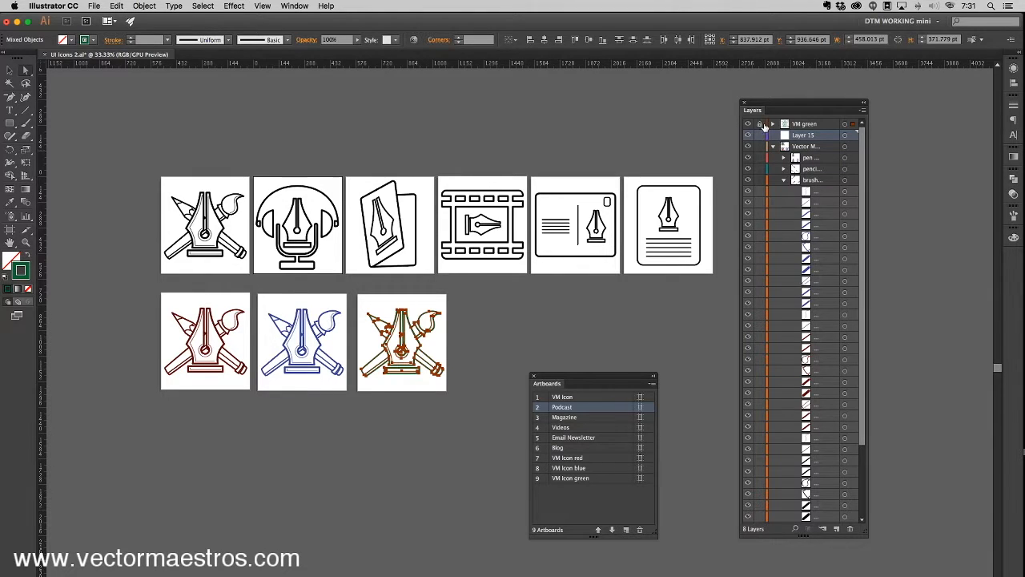
left_click(759, 124)
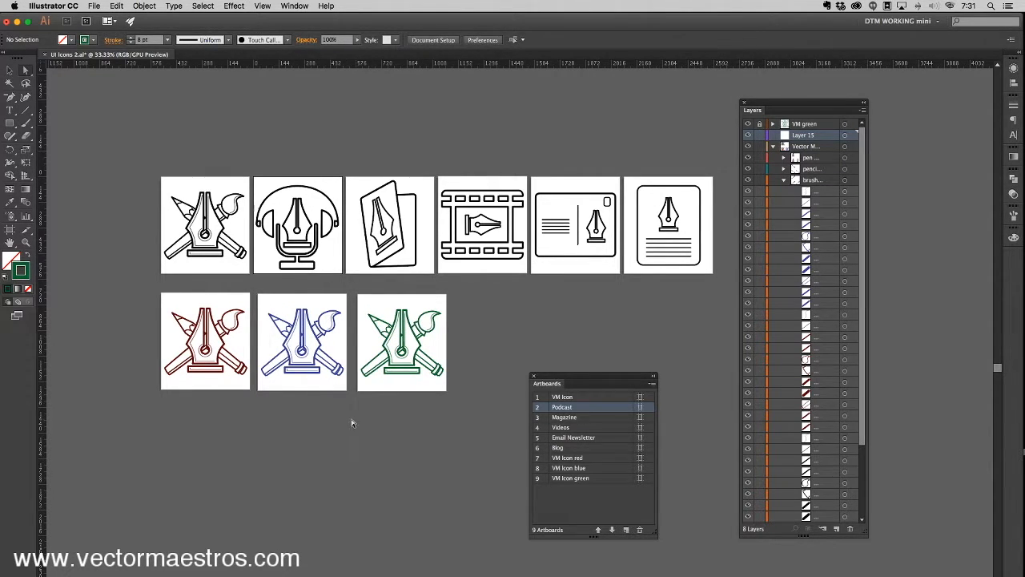
- Select the blue icon and move its brush paths from the brush copy sublayer into the new empty layer
left_click_drag(352, 423, 333, 377)
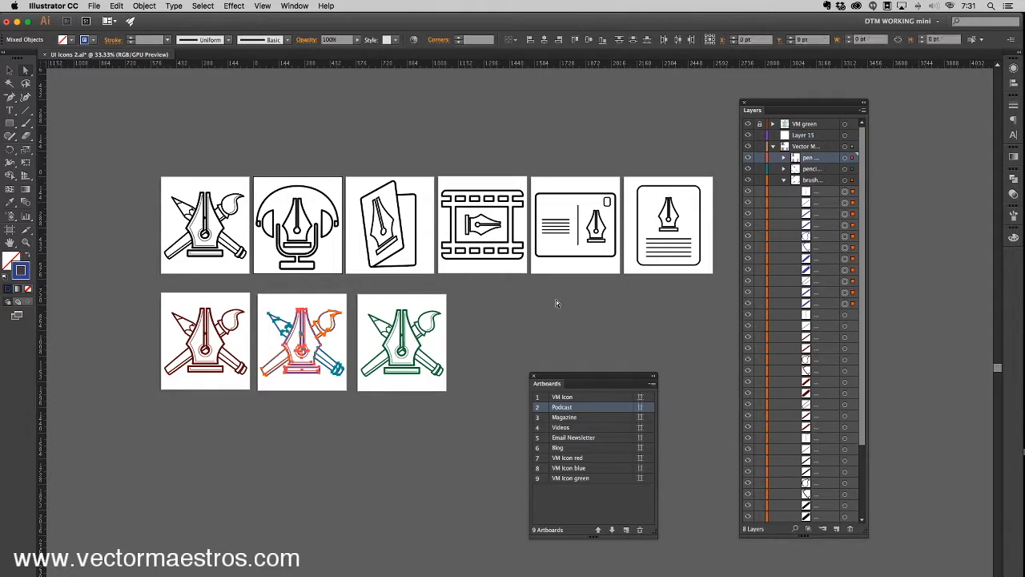
left_click(827, 307, "shift")
left_click_drag(823, 198, 822, 136)
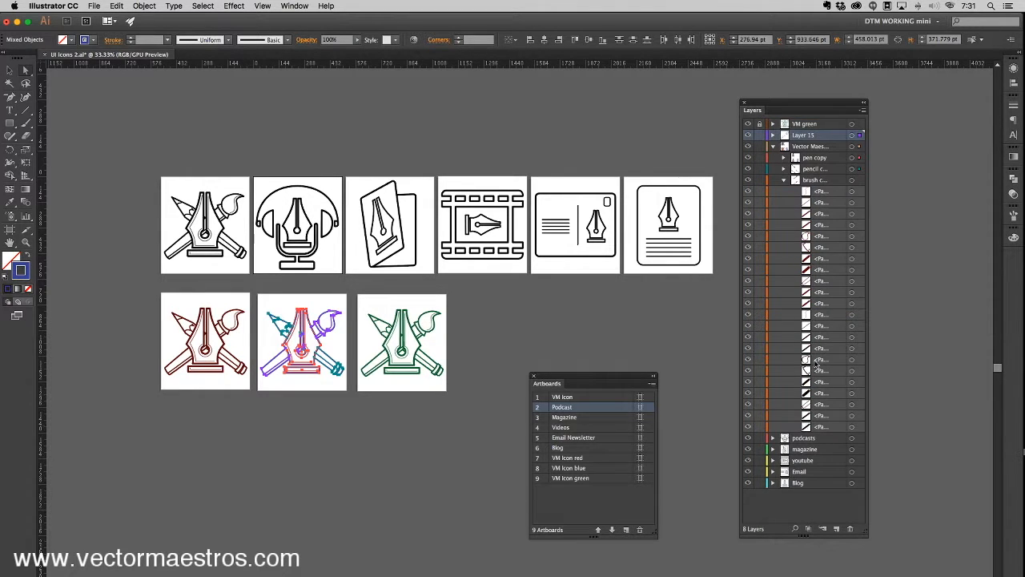
left_click(783, 181)
- Move the blue icon's pencil paths from the pencil copy sublayer into the layer below VM green
left_click(783, 169)
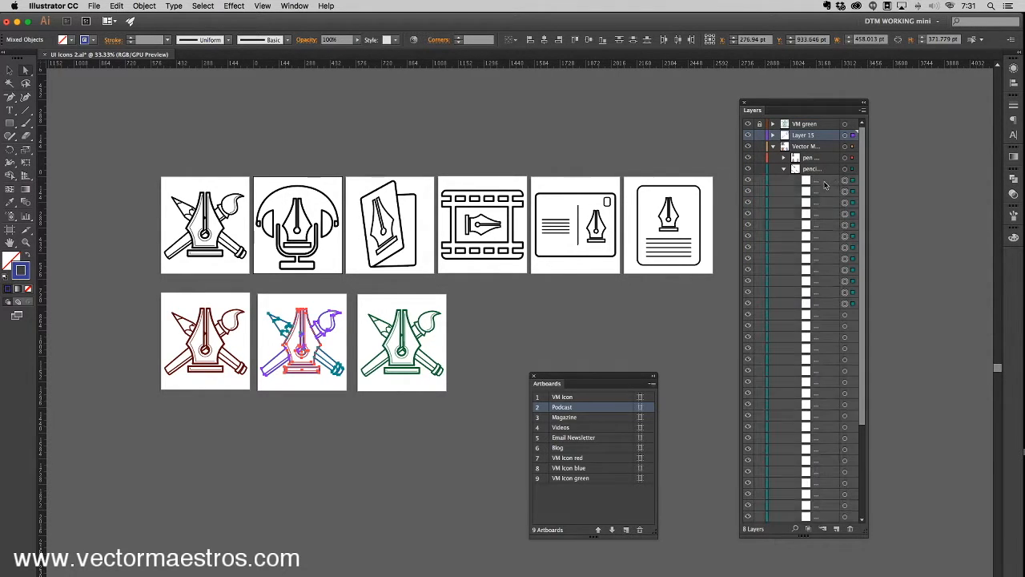
left_click(835, 302, "shift")
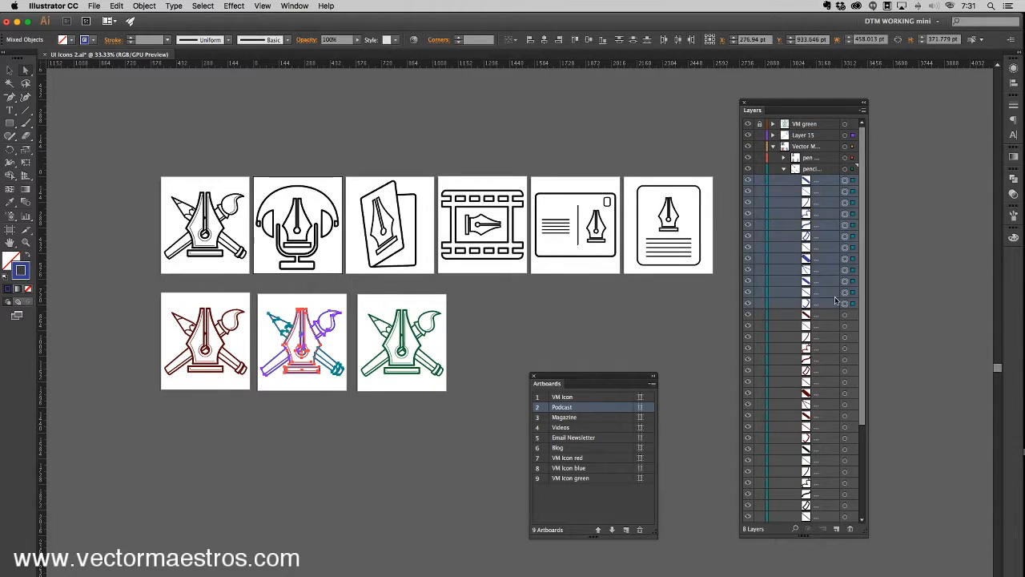
left_click_drag(828, 183, 825, 135)
left_click(783, 169)
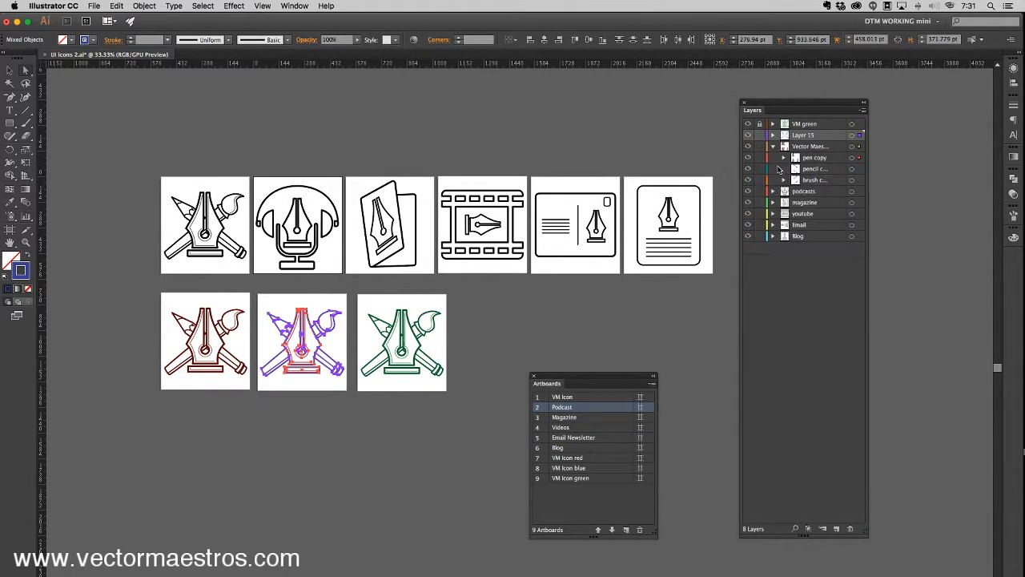
- Move the blue icon's pen parts from the pen copy sublayer into the layer with the other blue parts
left_click(783, 158)
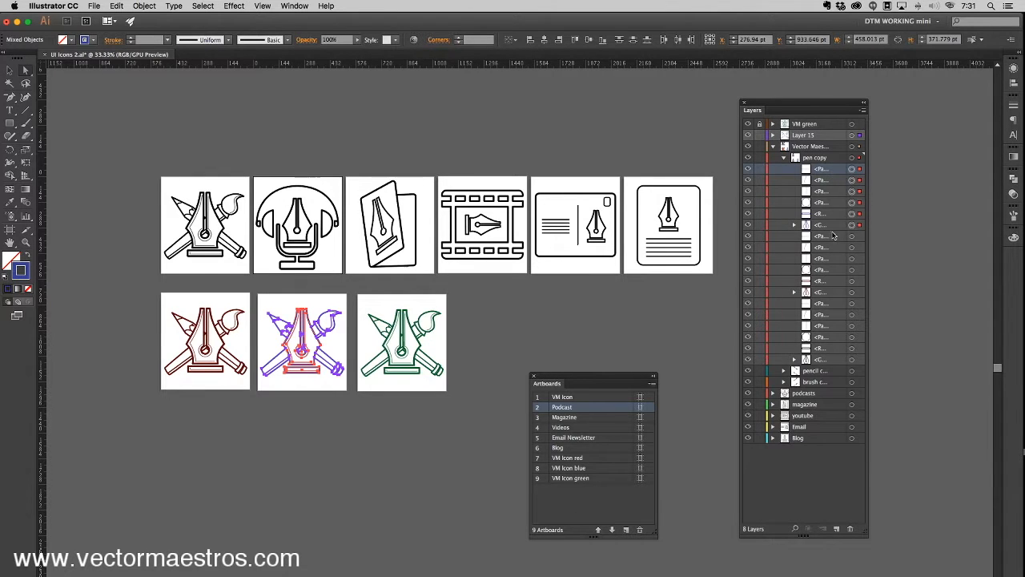
left_click_drag(829, 171, 832, 135)
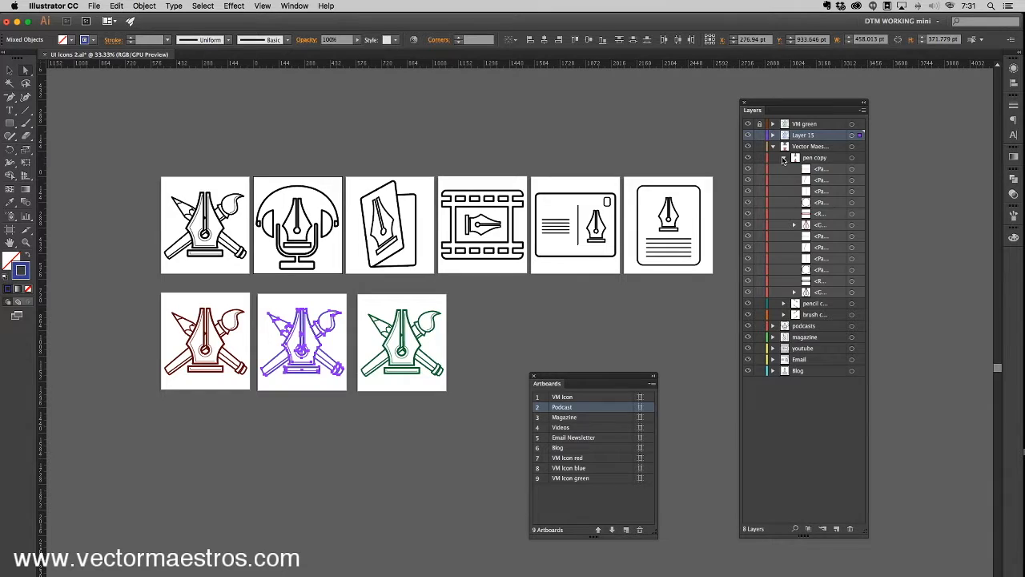
left_click(783, 158)
- Rename the layer holding the blue icon parts as VM blue and lock it
double_click(807, 134)
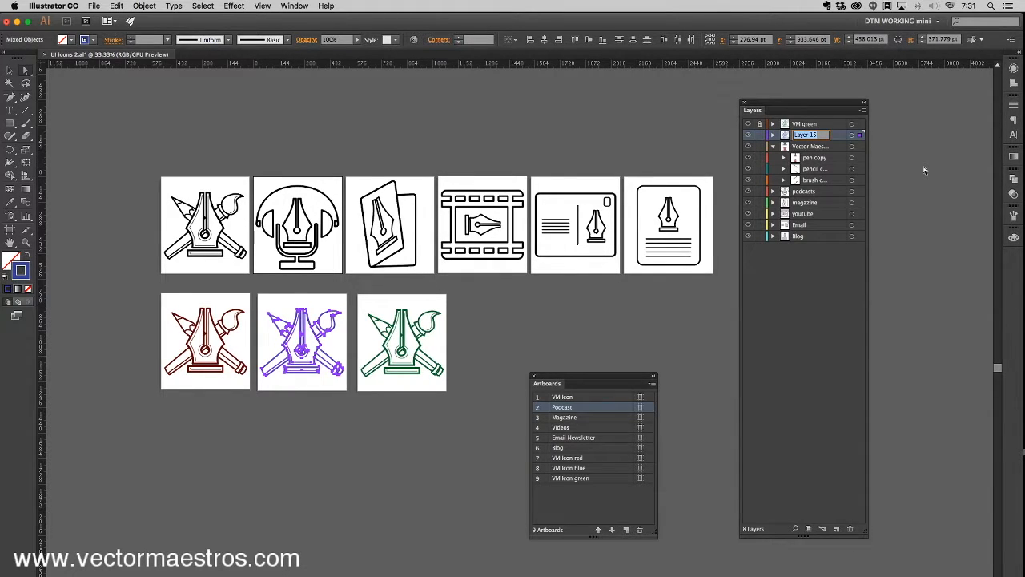
type("VM blue")
key("Return")
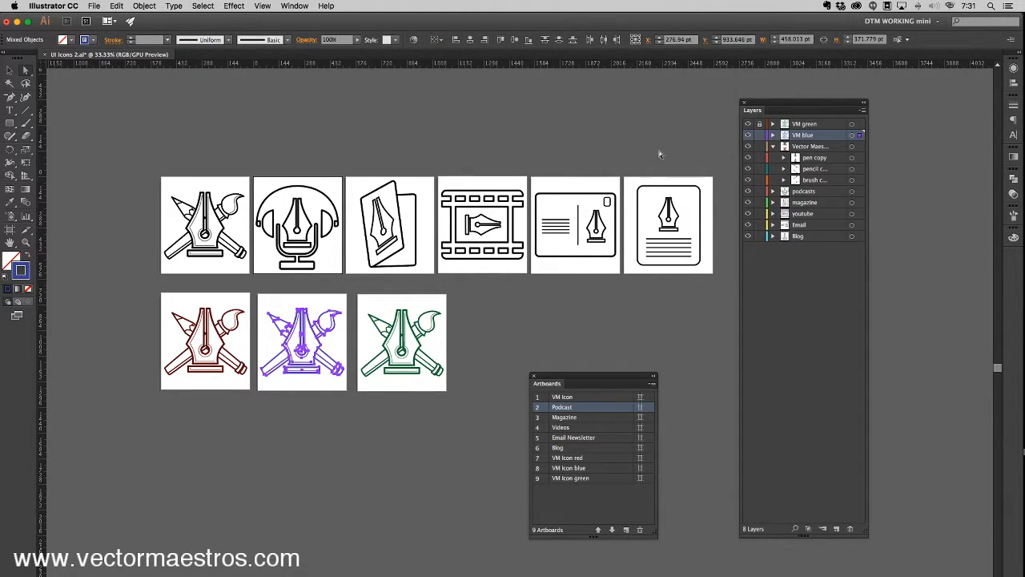
left_click(759, 134)
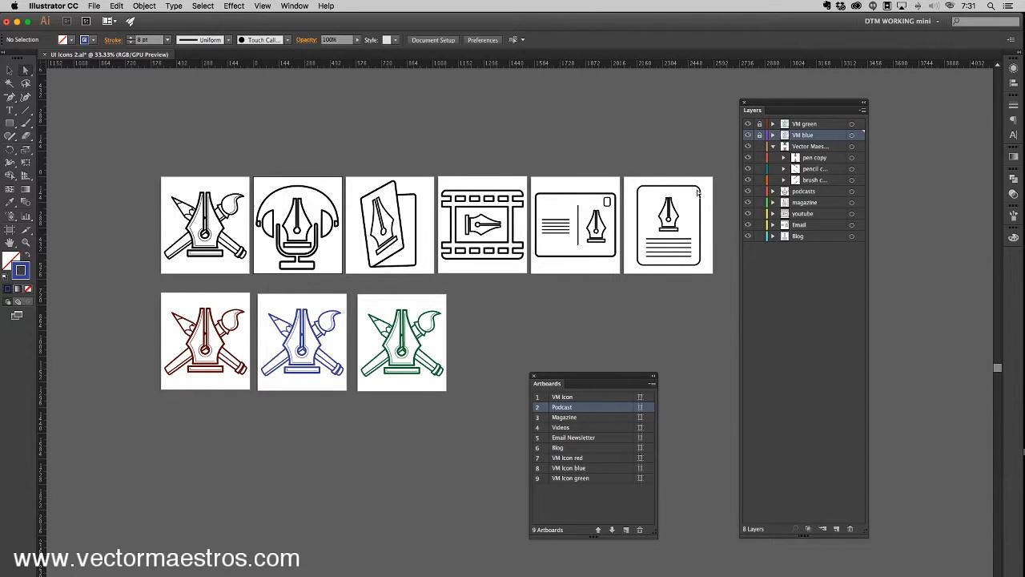
- Add a new layer above the Vector Maestro layer and name it VM red
left_click(820, 148)
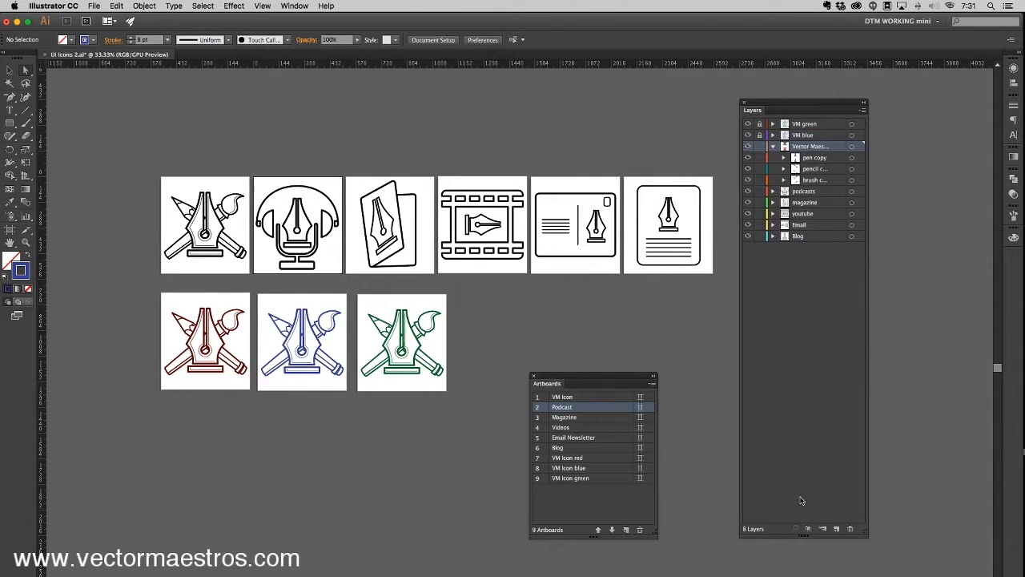
left_click(836, 529)
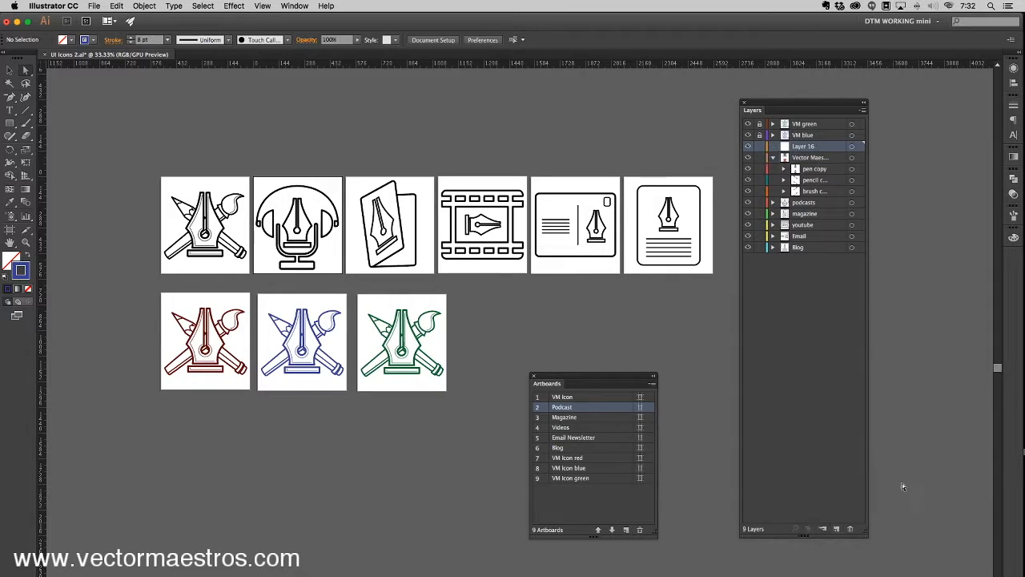
double_click(809, 146)
type("VM red")
key("Return")
- Select the red icon and move its pen parts from the pen copy sublayer into the VM red layer
left_click_drag(250, 407, 254, 414)
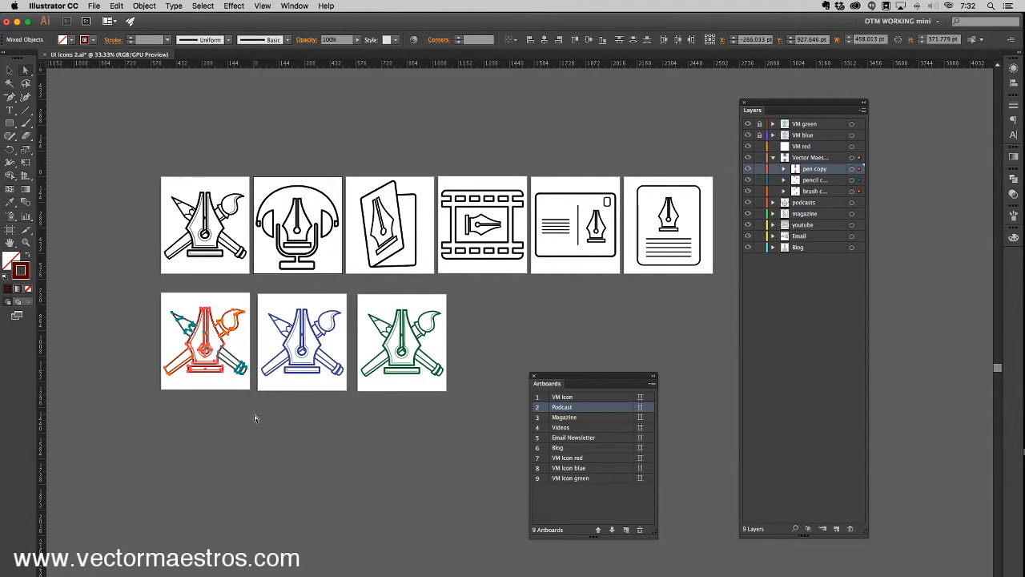
left_click(783, 169)
left_click(827, 182)
left_click(831, 239, "shift")
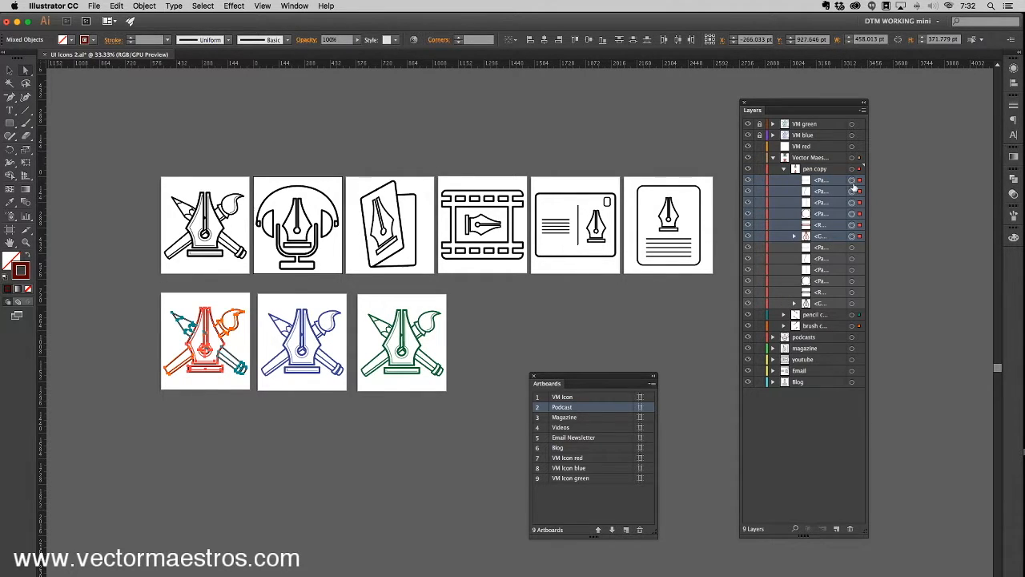
left_click_drag(830, 179, 828, 150)
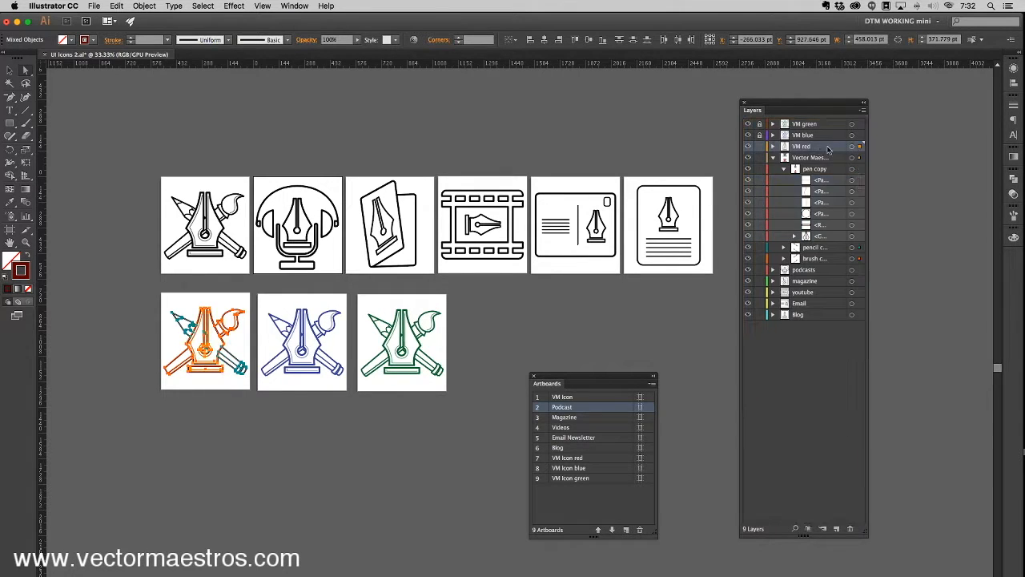
- Move the red icon's pencil parts from the pencil copy sublayer into the VM red layer
left_click(783, 170)
left_click(784, 169)
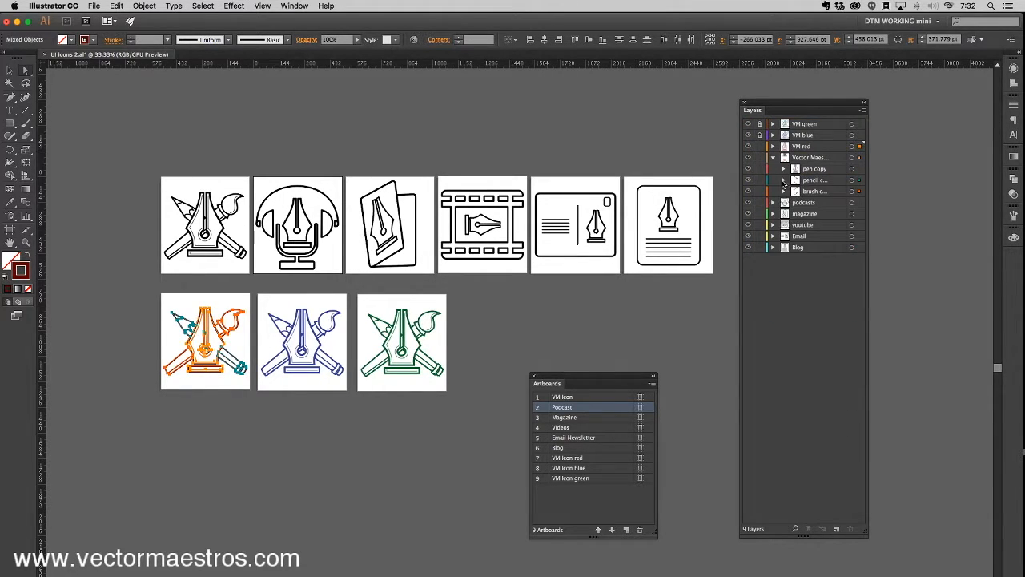
left_click(783, 180)
left_click(833, 318, "shift")
left_click_drag(828, 197, 818, 148)
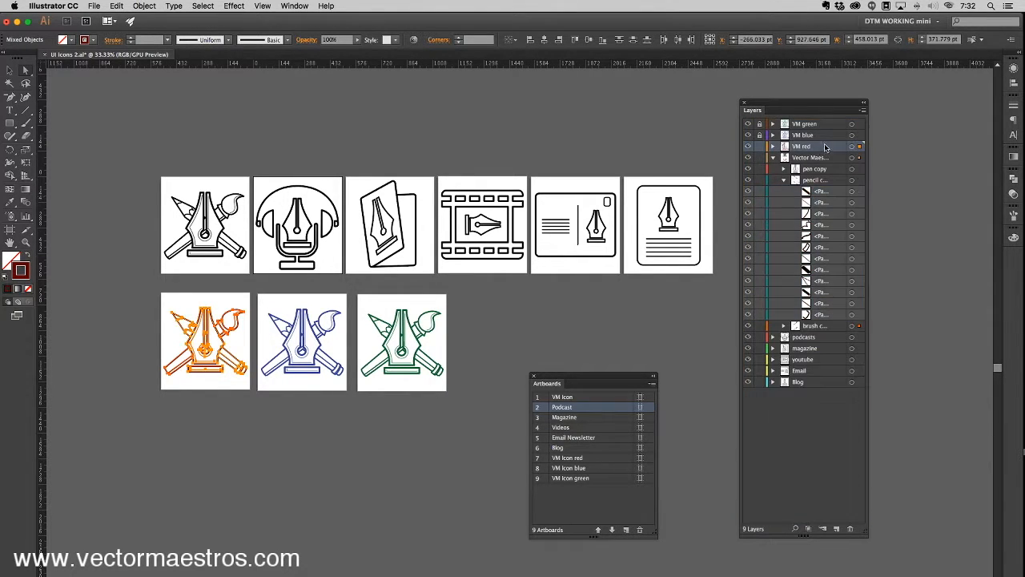
- Move the red icon's selected brush parts from the brush copy sublayer into VM red and collapse the Vector Maestro layer
left_click(785, 181)
left_click(789, 192)
left_click(783, 191)
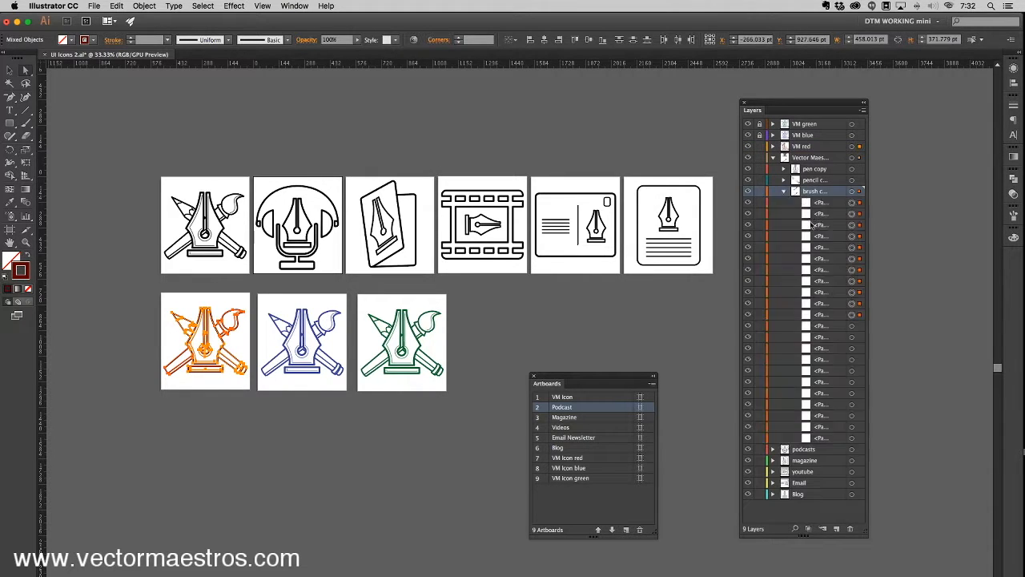
left_click(839, 313, "shift")
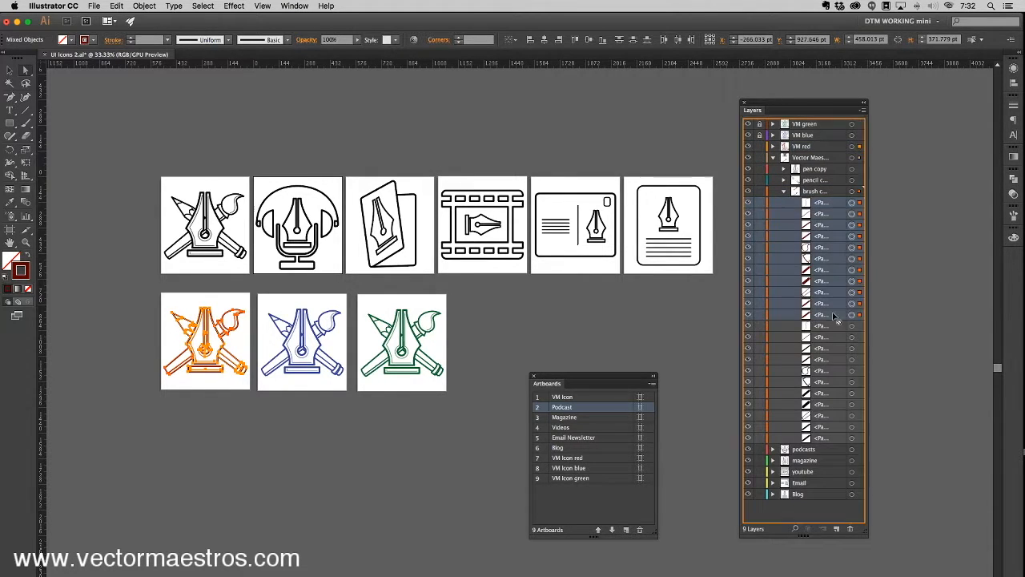
left_click_drag(824, 204, 823, 146)
left_click(773, 158)
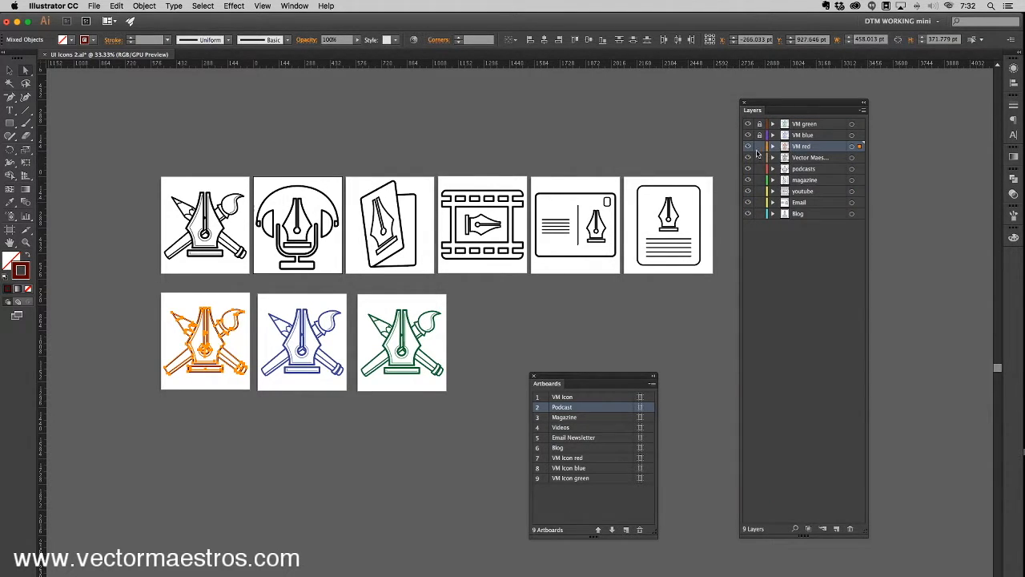
- Unlock the VM green and VM blue layers and check the contents of the magazine and podcasts layers
left_click(759, 124)
left_click(759, 134)
left_click(773, 180)
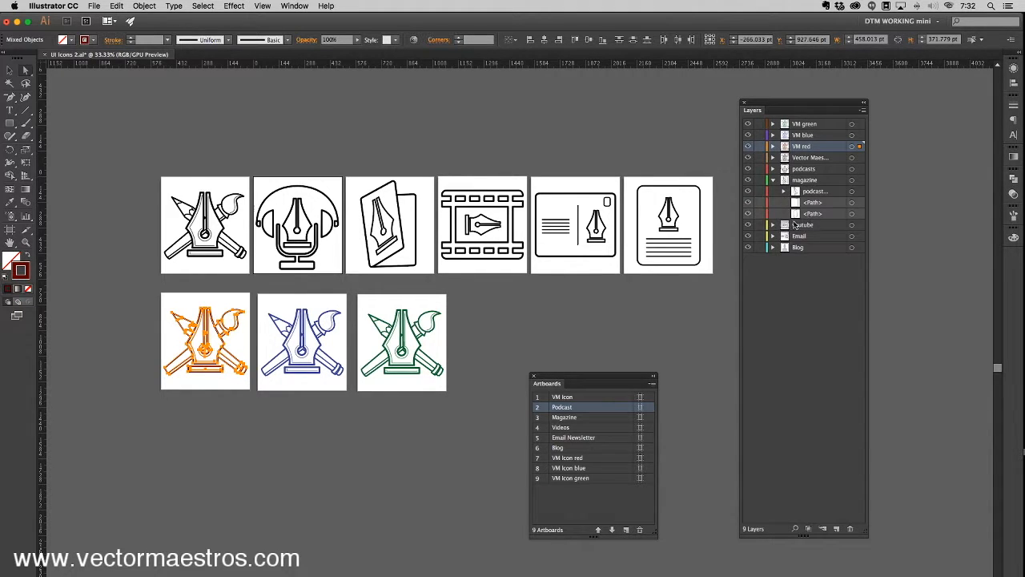
left_click(773, 181)
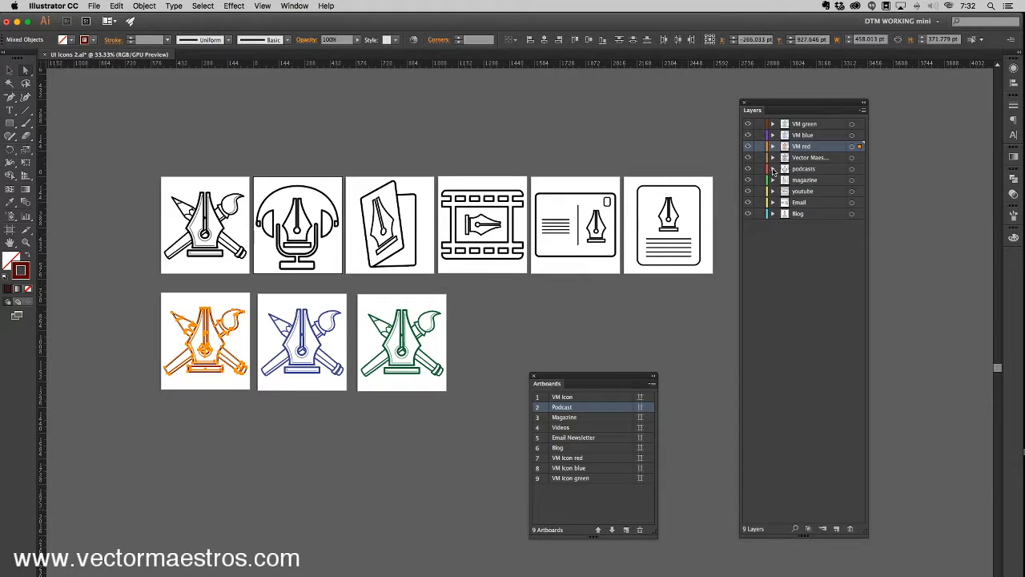
left_click(773, 169)
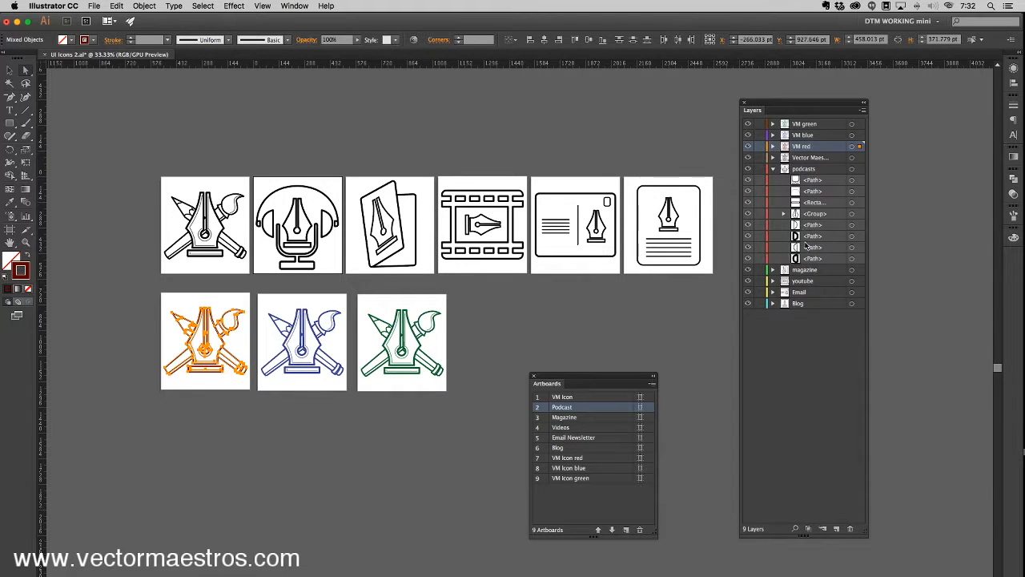
left_click(773, 169)
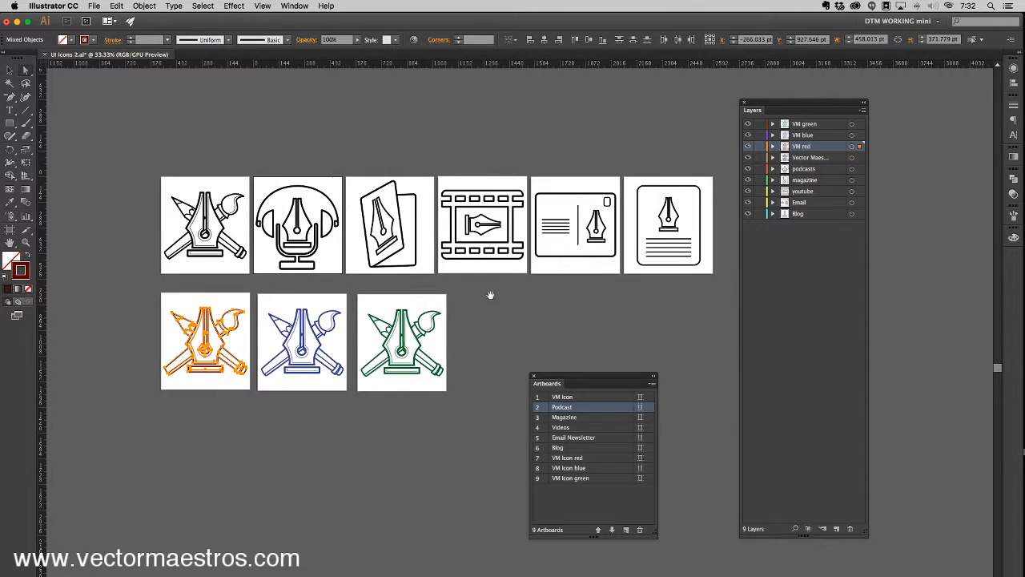
- Save the document and deselect the red icon
left_click_drag(498, 300, 473, 280)
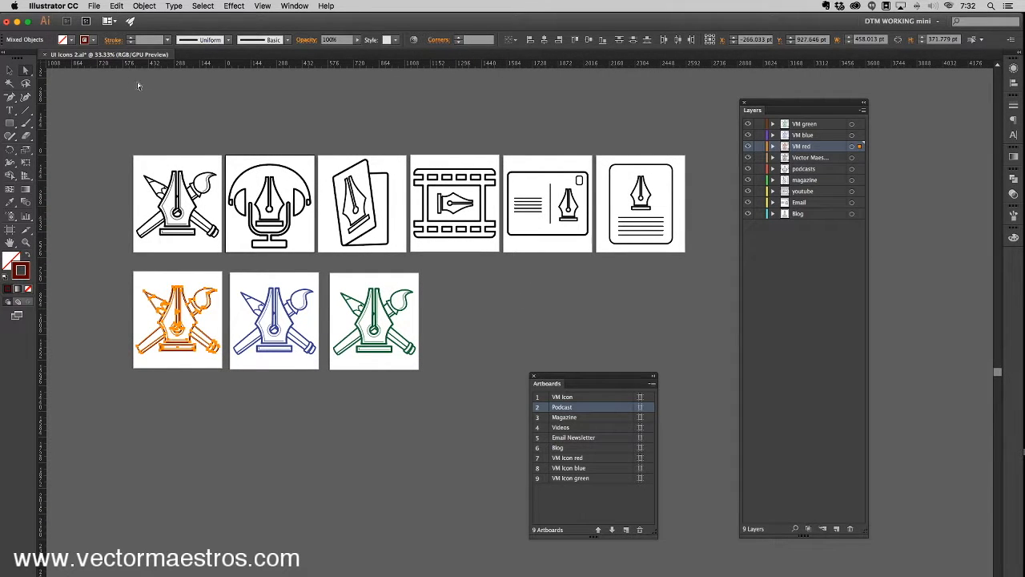
left_click(94, 6)
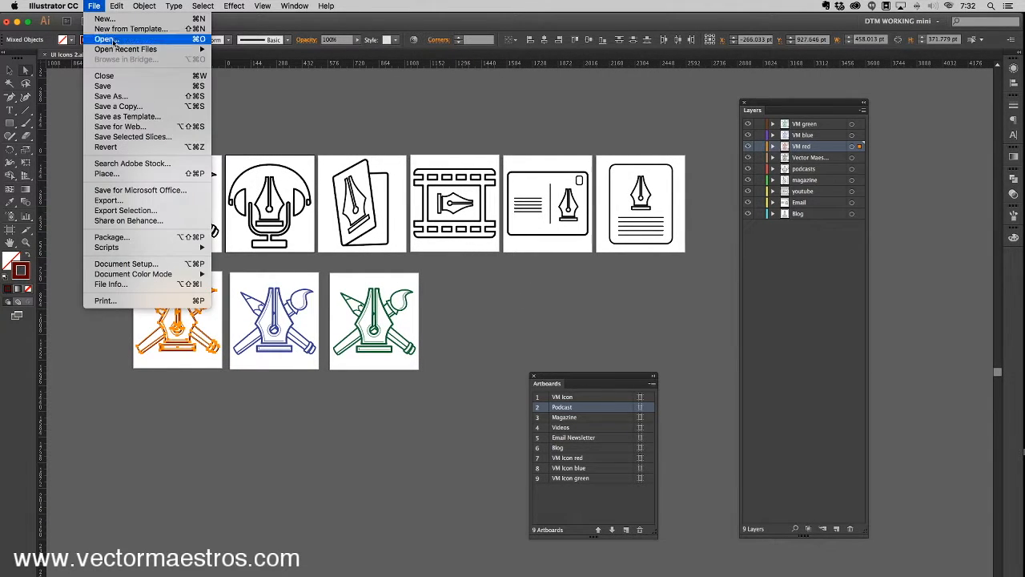
left_click(128, 86)
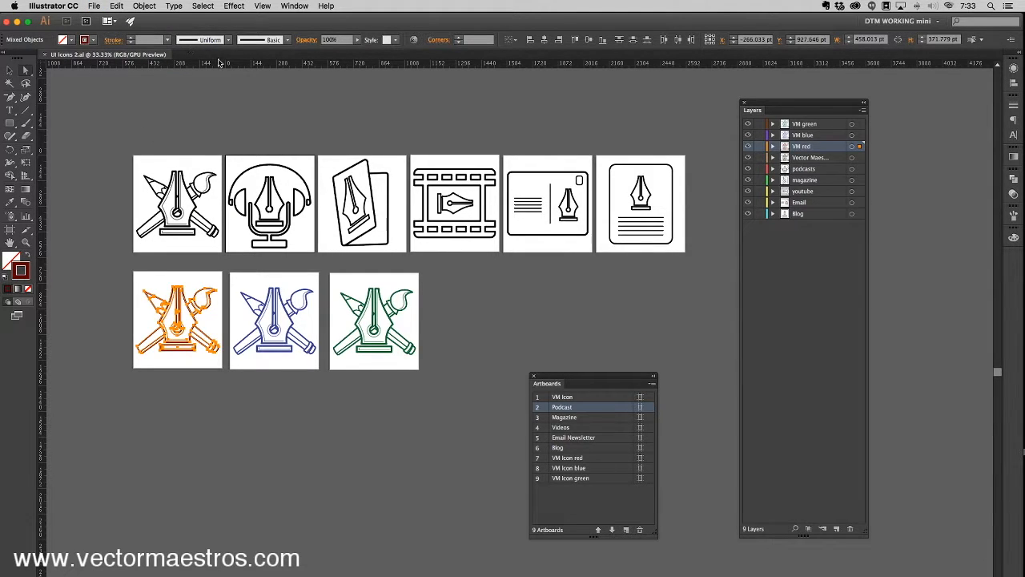
left_click(98, 142)
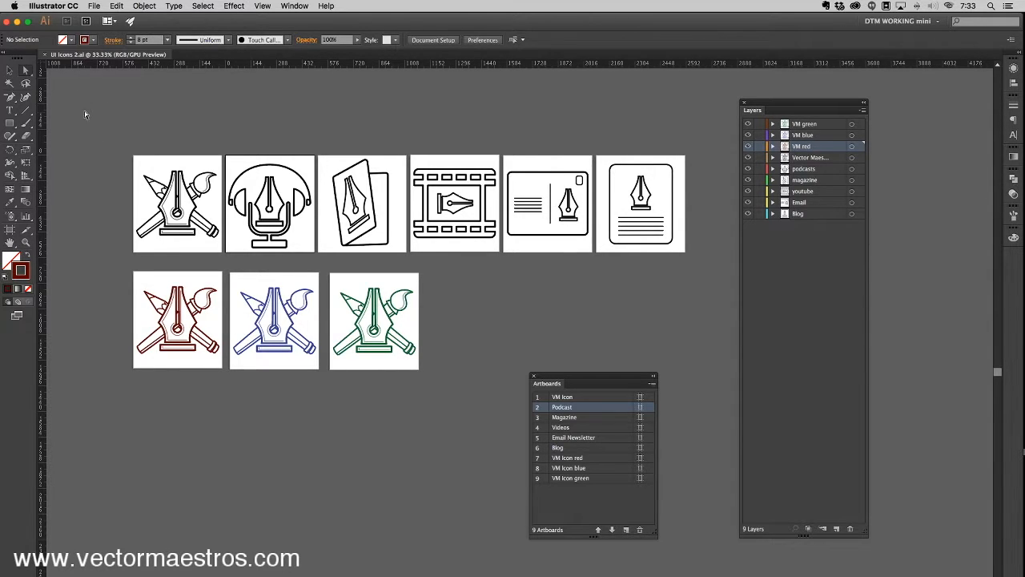
- Export the document to the icons folder as UI icons 2 in PNG format, using all artboards
left_click(93, 6)
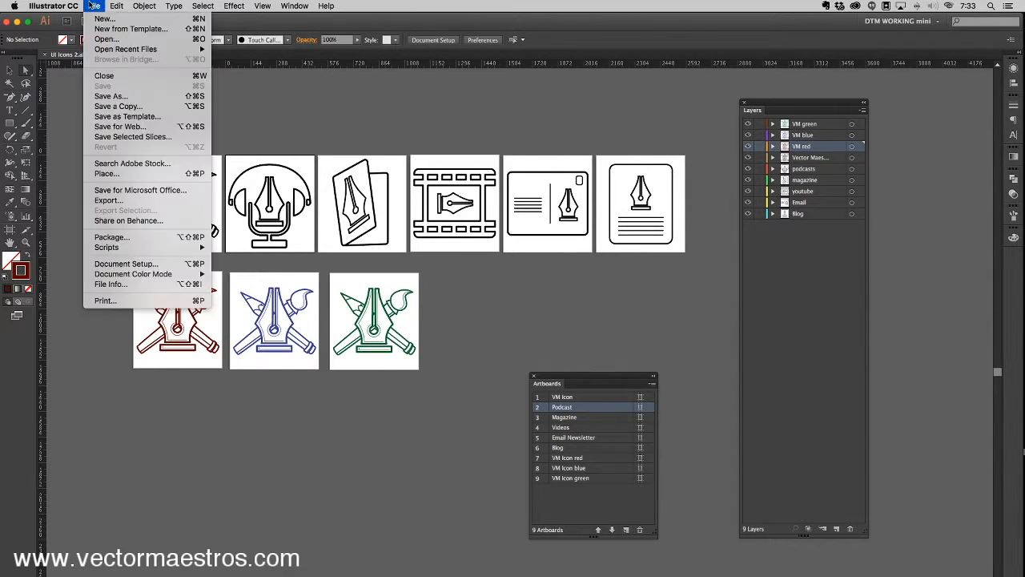
left_click(134, 201)
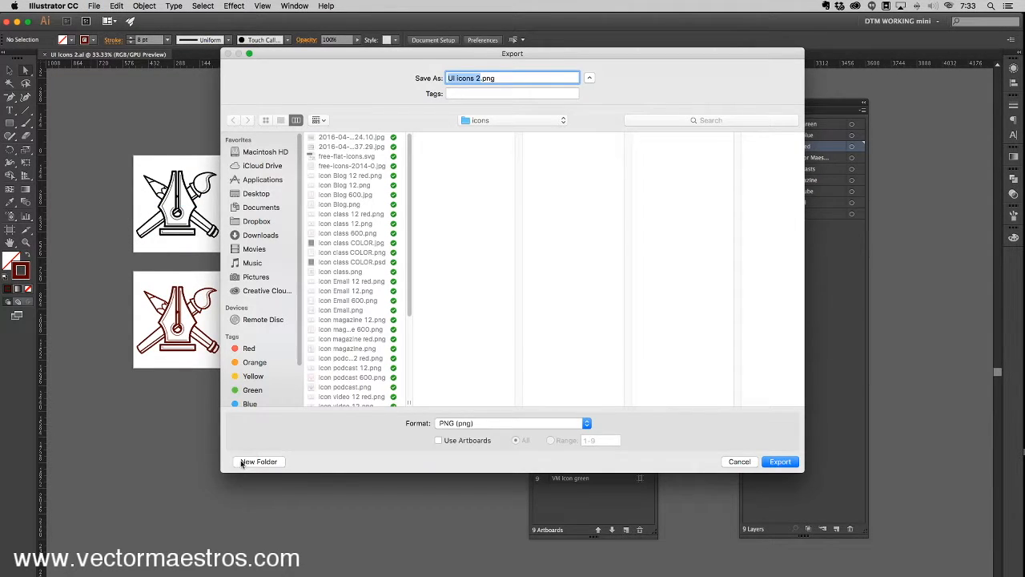
left_click(467, 424)
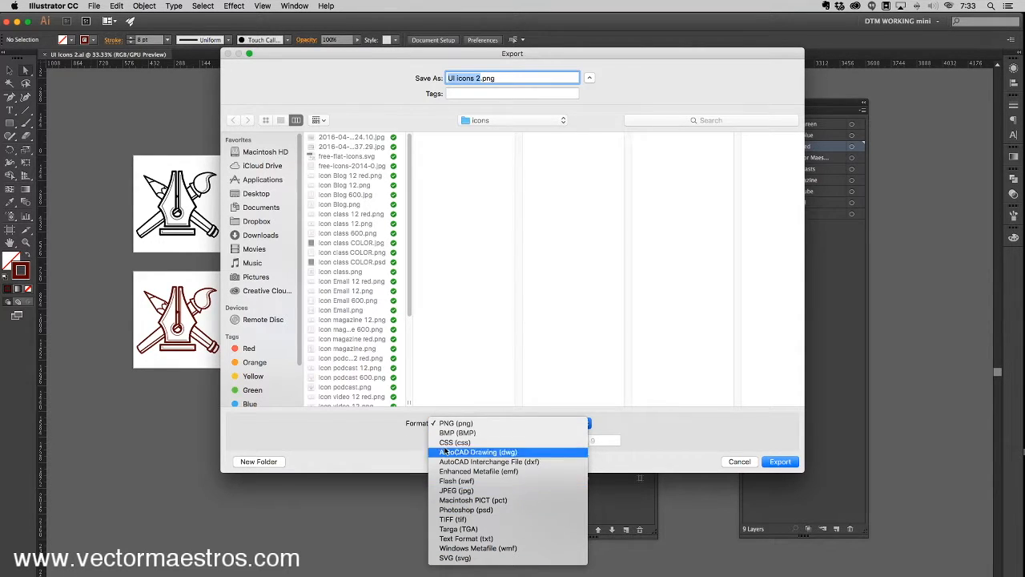
left_click(463, 423)
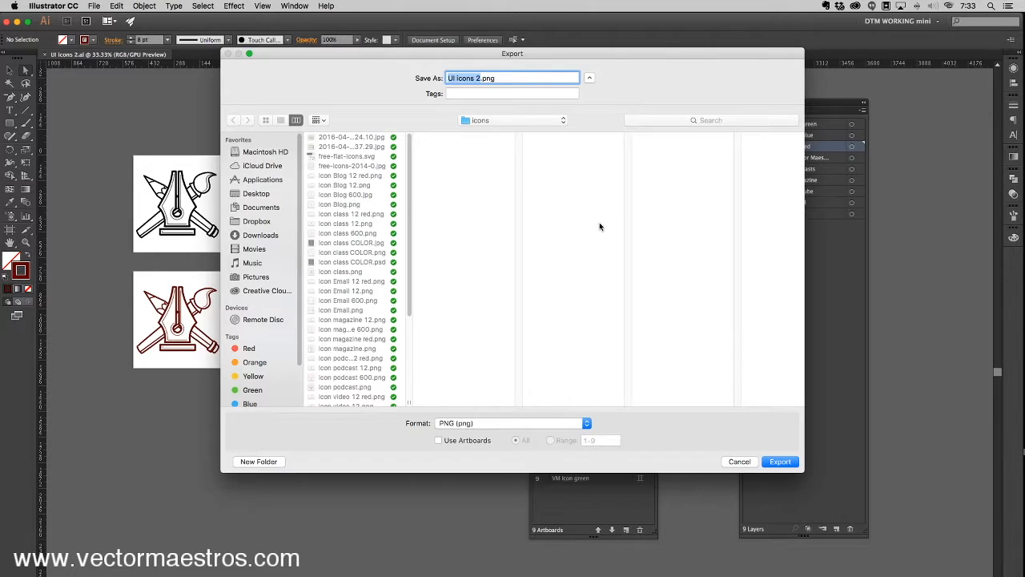
left_click_drag(655, 53, 570, 21)
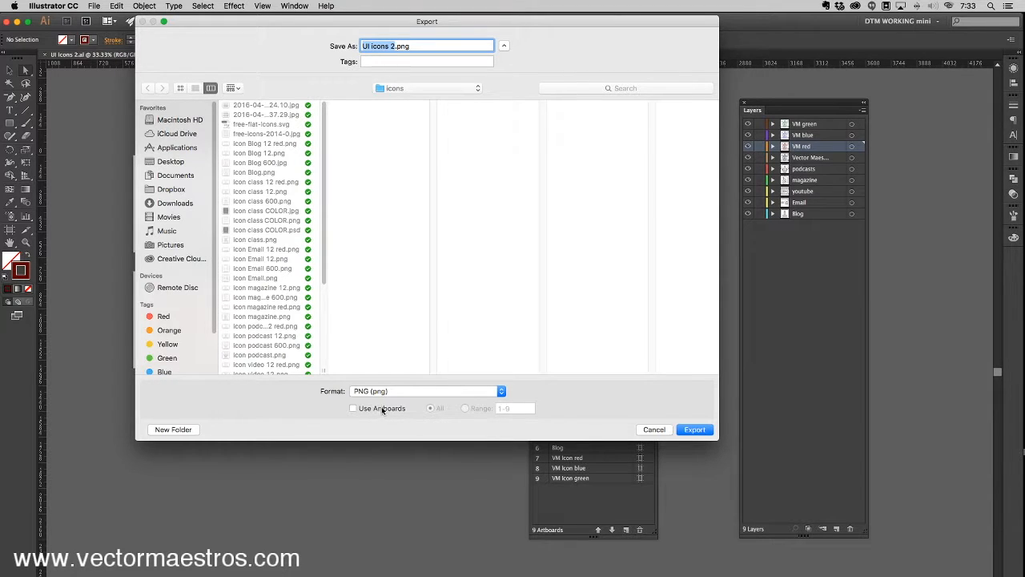
left_click(385, 409)
left_click(690, 430)
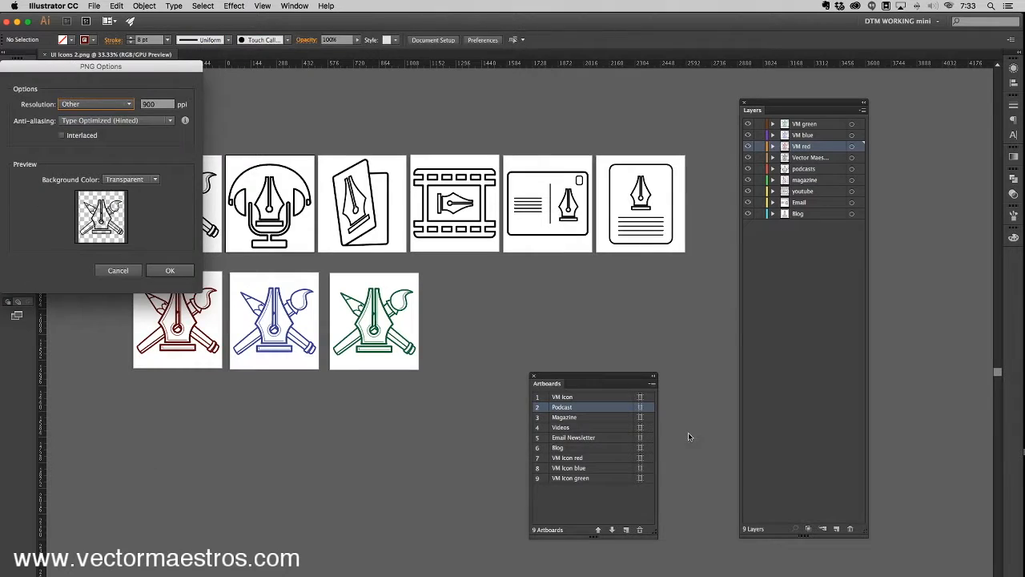
- Run the PNG export with a custom resolution of 900 ppi and a transparent background
left_click(125, 105)
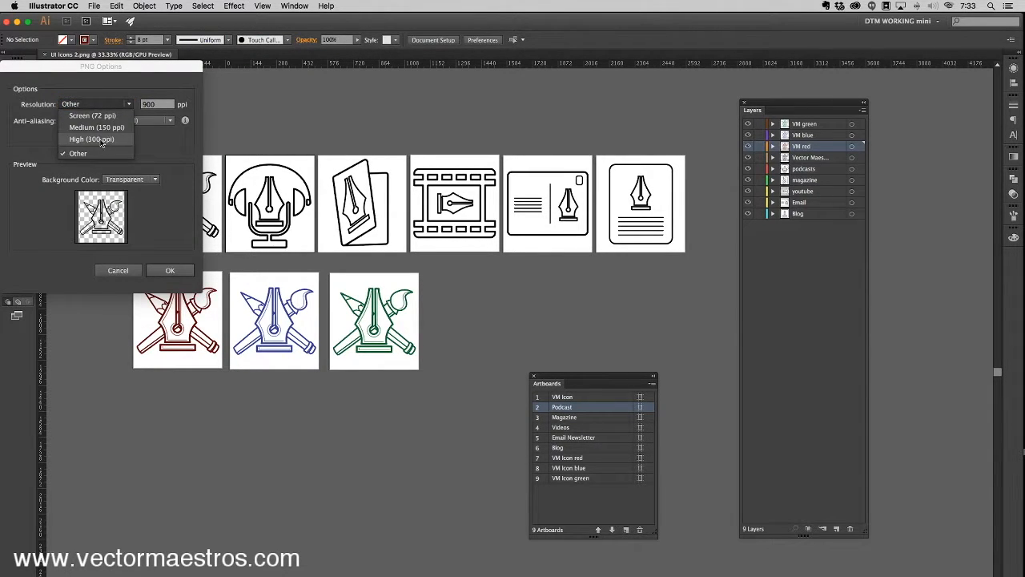
left_click(129, 154)
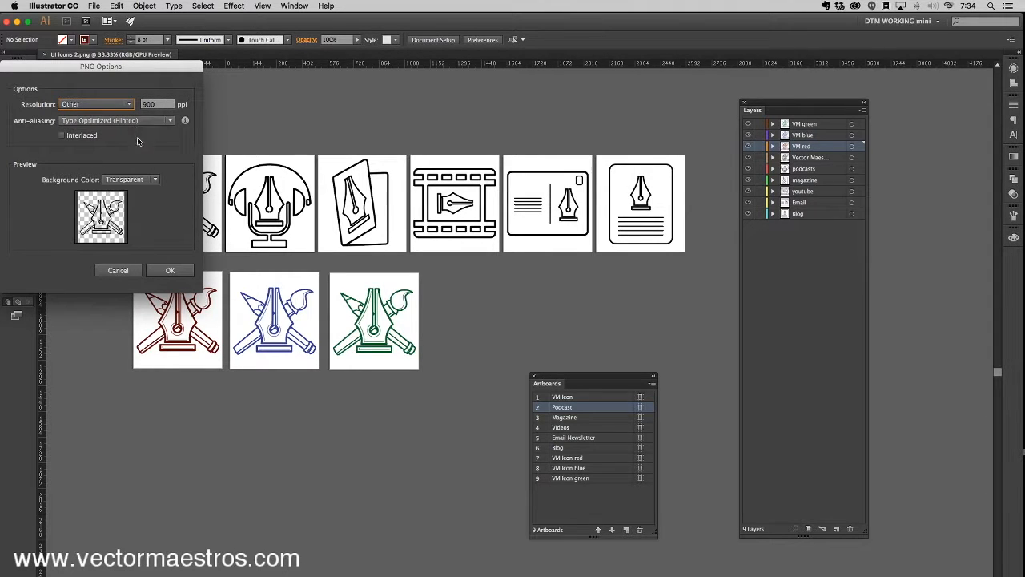
left_click(169, 272)
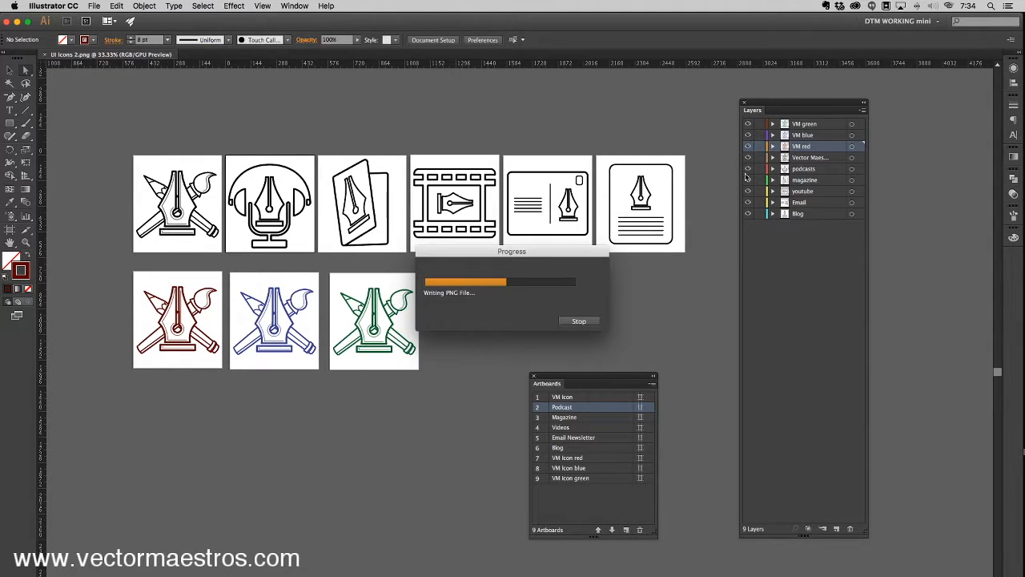
- Show the exported UI icons 2_Videos.png from Dropbox's recent changes in Finder and enlarge the folder window
left_click(839, 6)
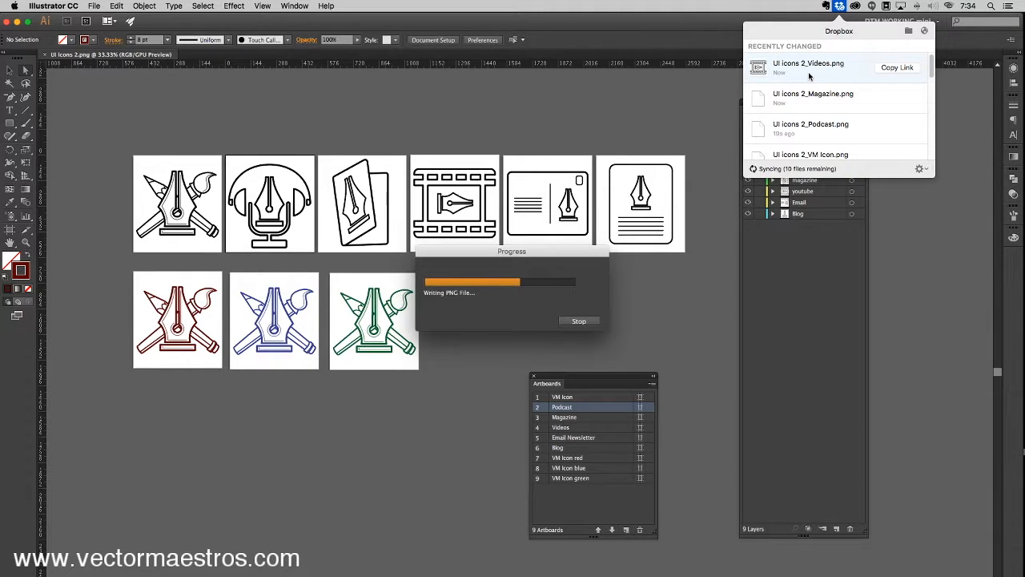
left_click(828, 78)
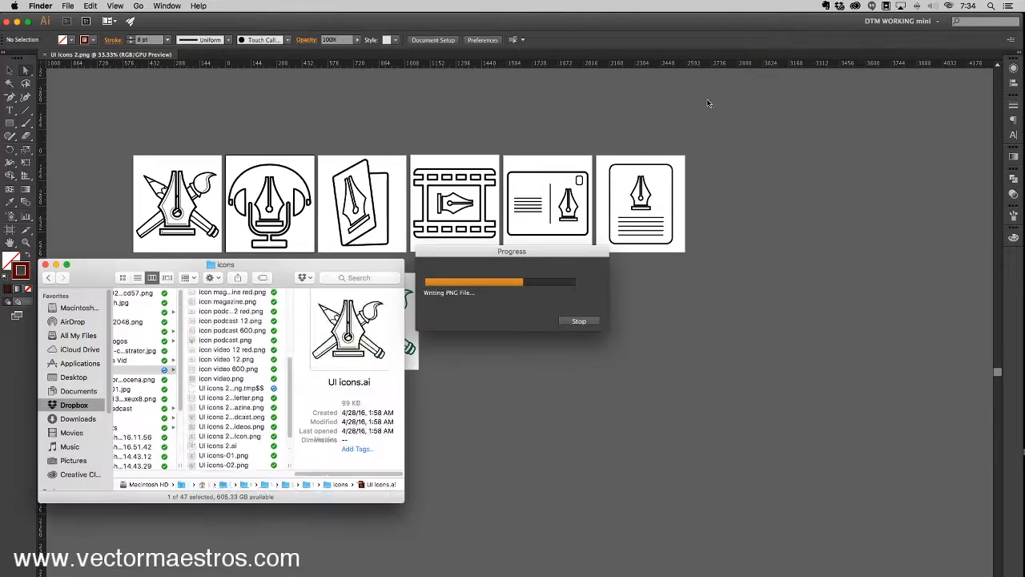
left_click_drag(307, 226, 329, 73)
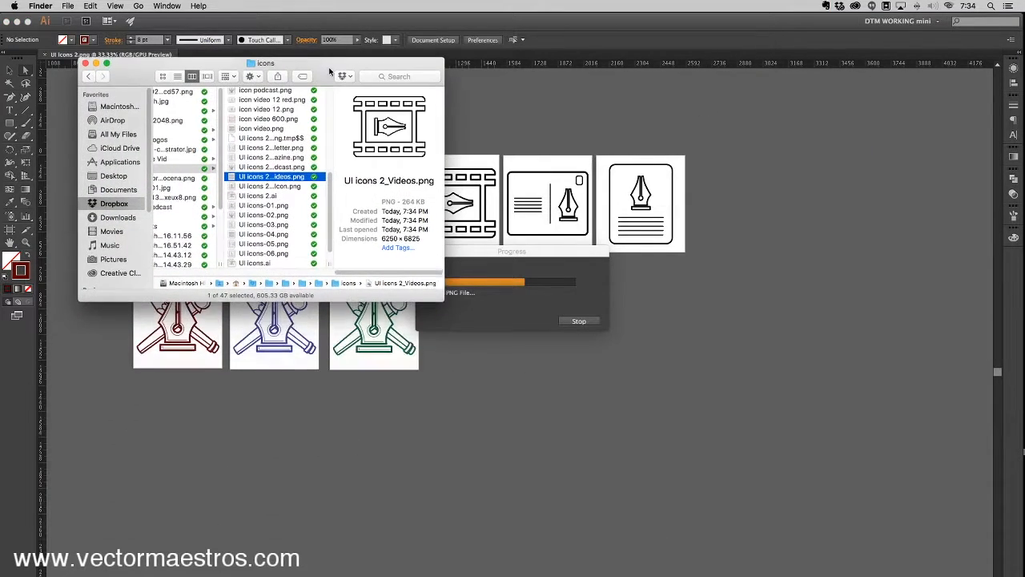
left_click_drag(439, 313, 495, 512)
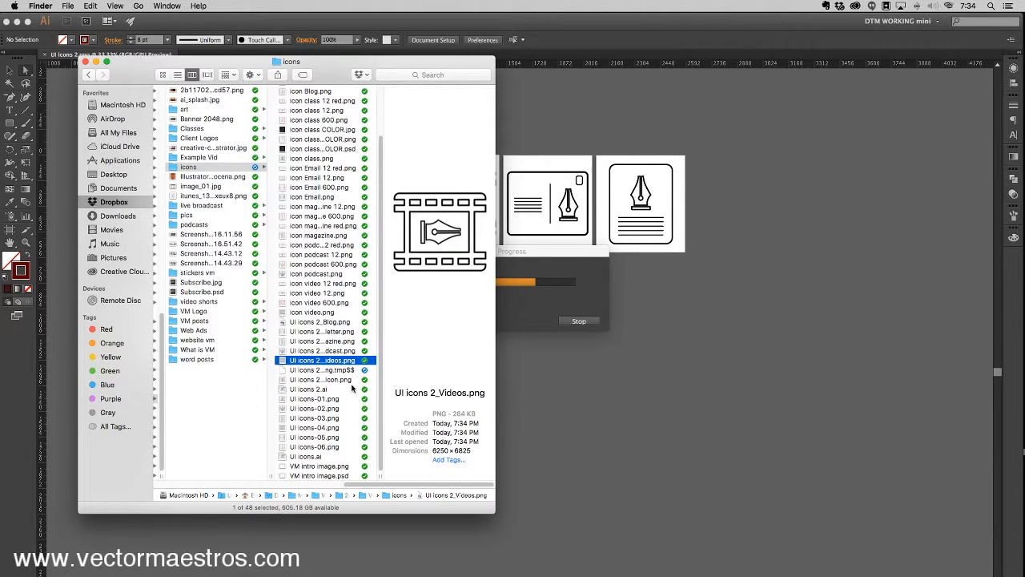
- Preview the exported icon PNGs one by one, including the blue and green VM icons, and return to the Illustrator document
key("Up")
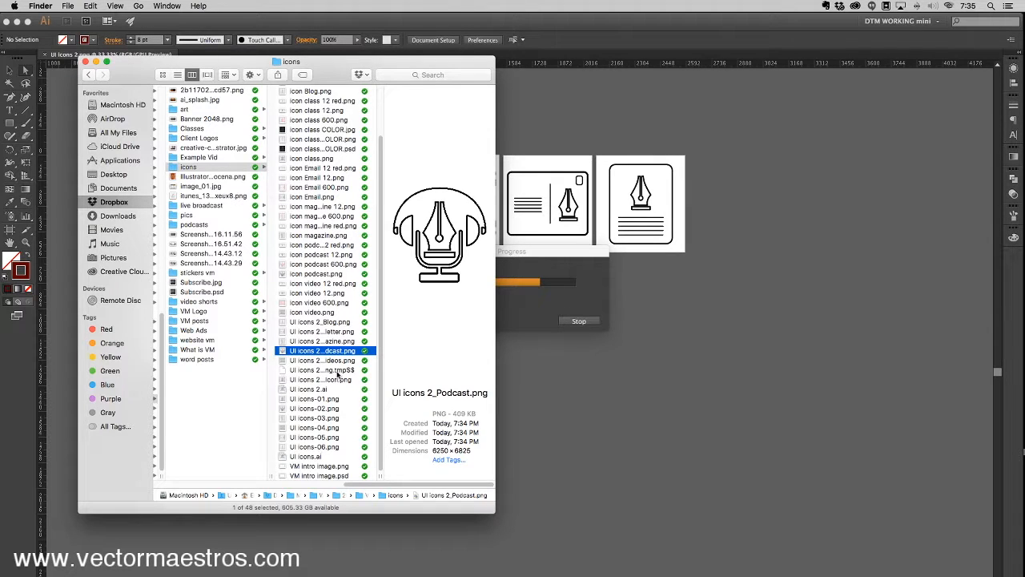
left_click_drag(337, 70, 330, 90)
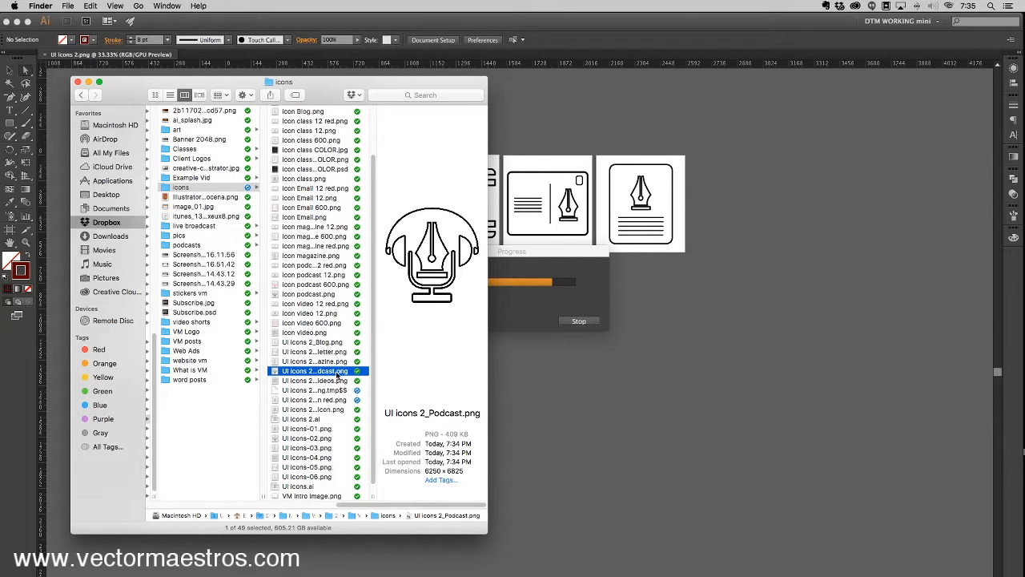
left_click(324, 343)
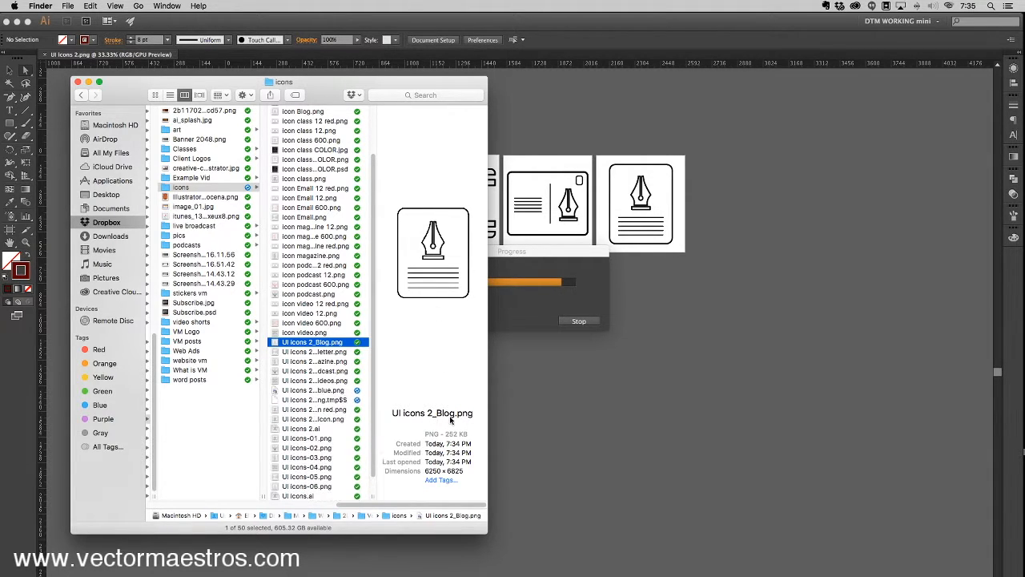
key("Down")
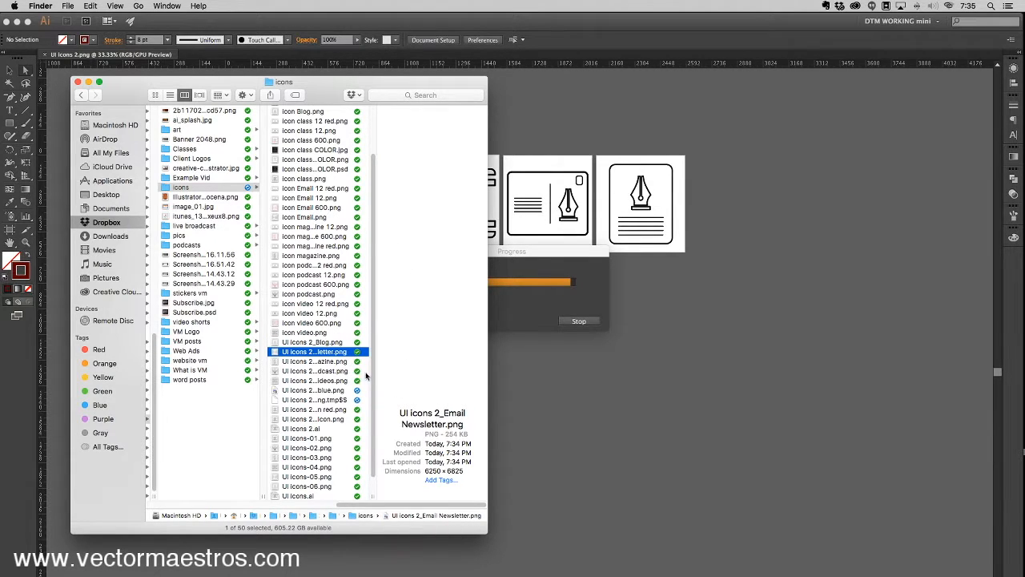
key("Down")
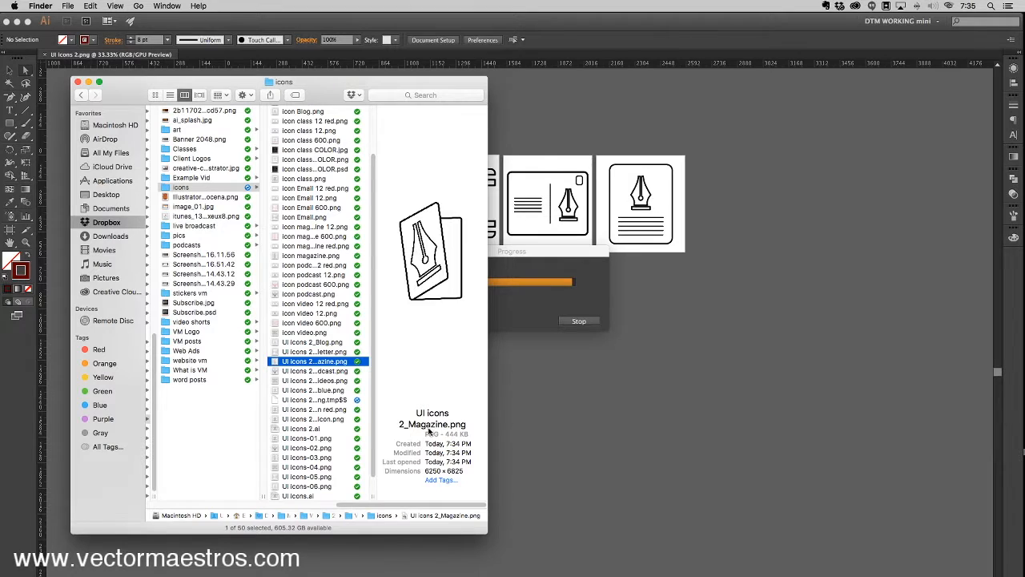
key("Down")
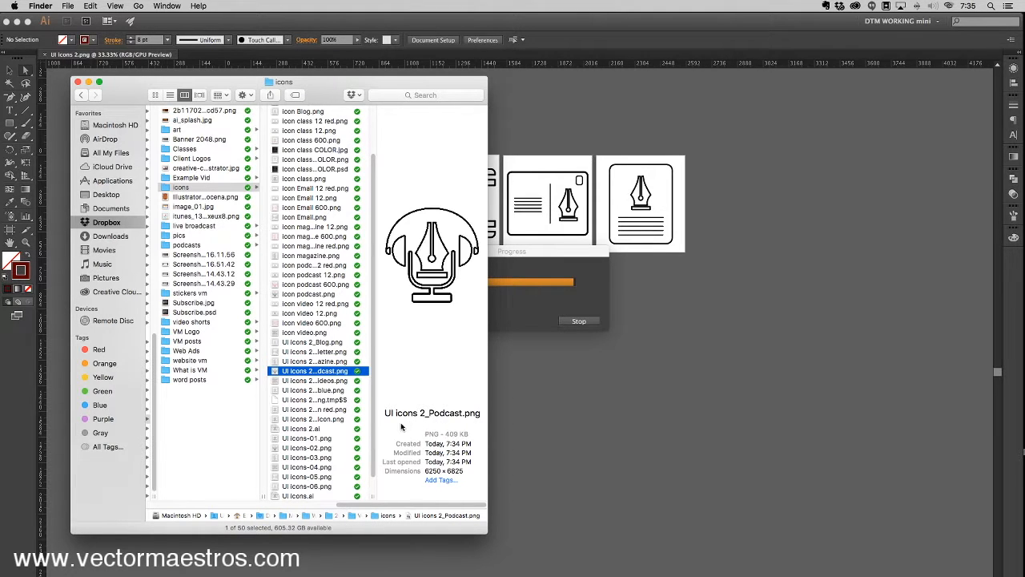
key("Down")
key("Down")
key("Up")
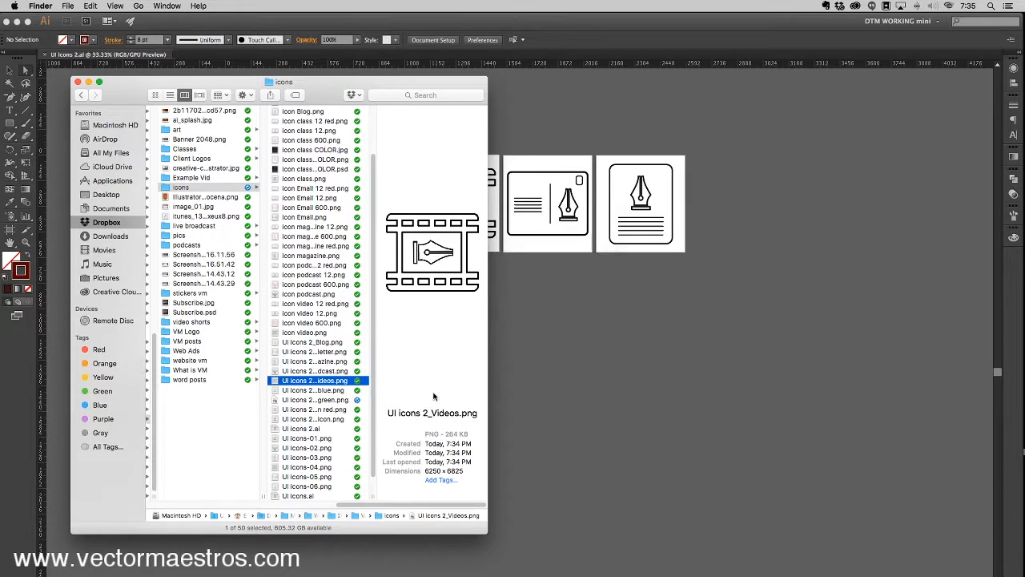
key("Down")
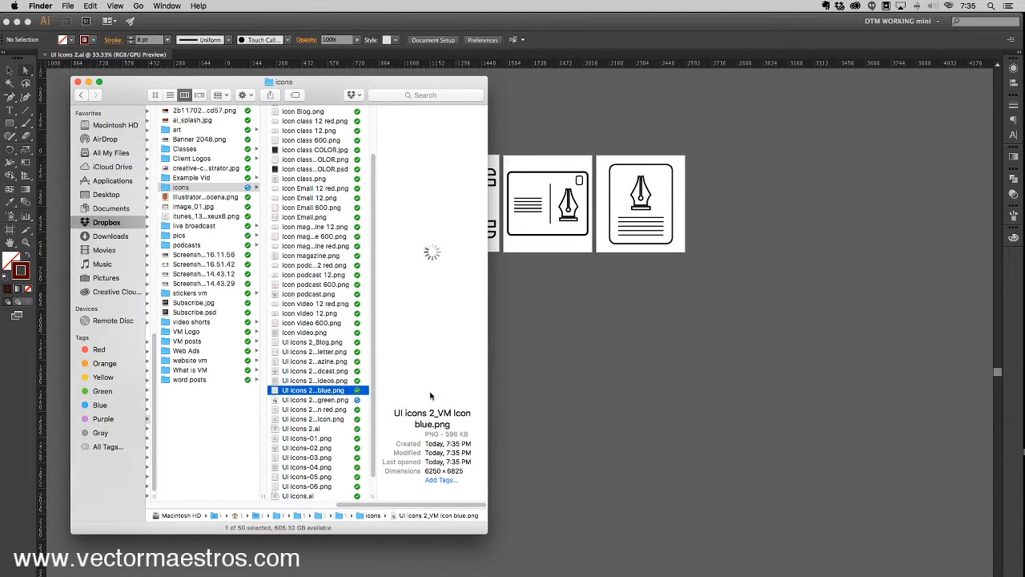
key("Down")
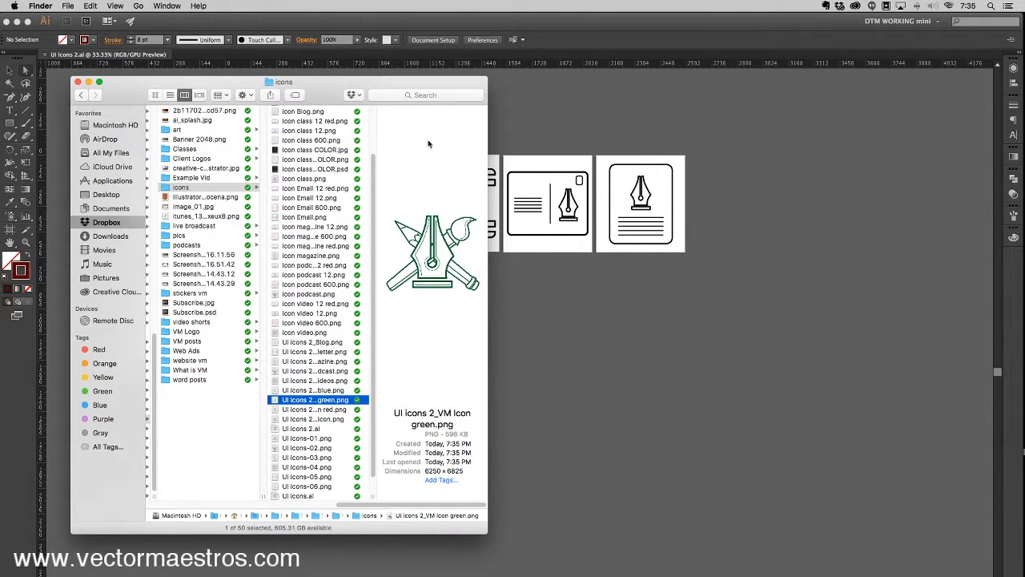
left_click_drag(319, 92, 439, 88)
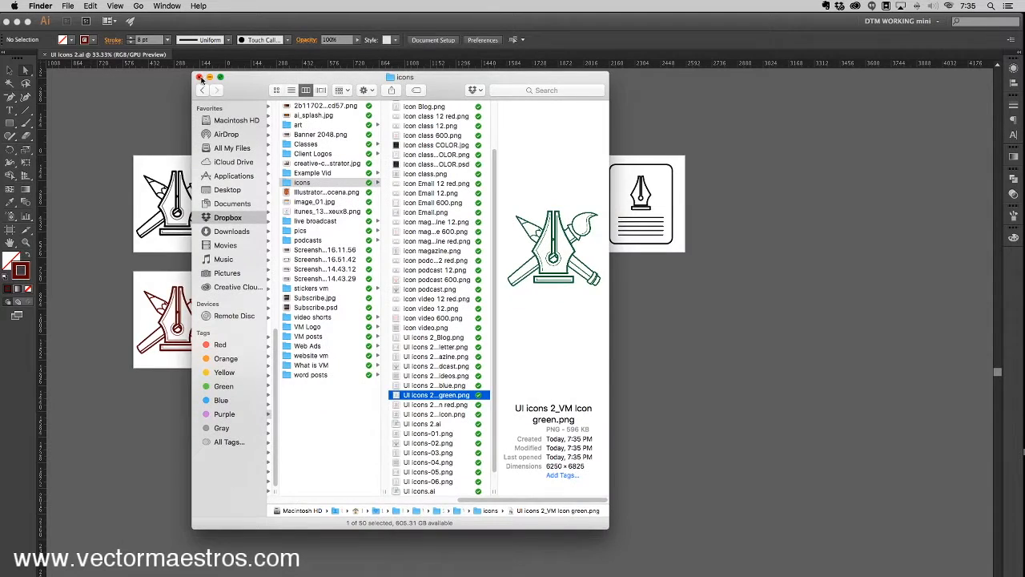
left_click(200, 77)
left_click(176, 121)
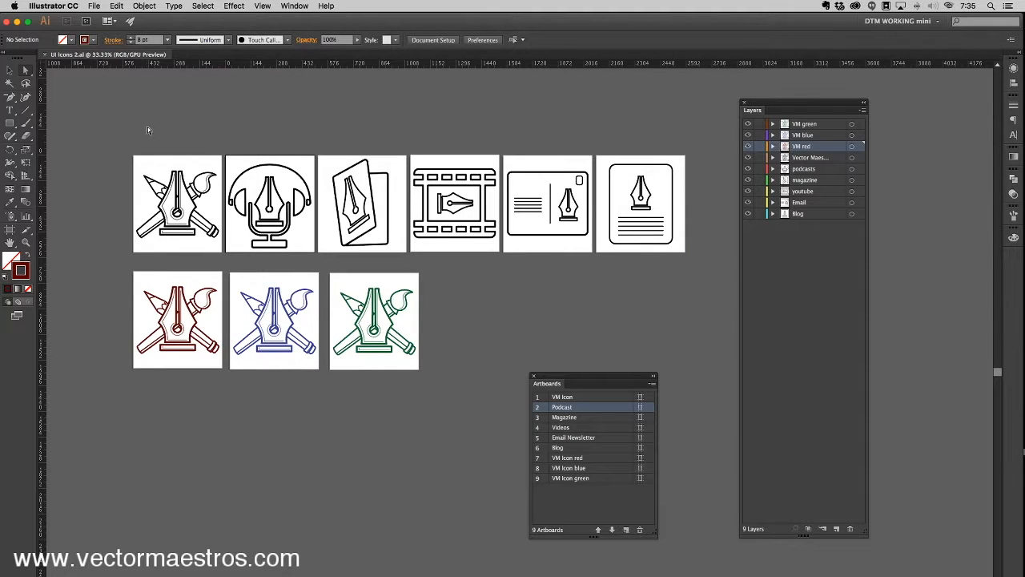